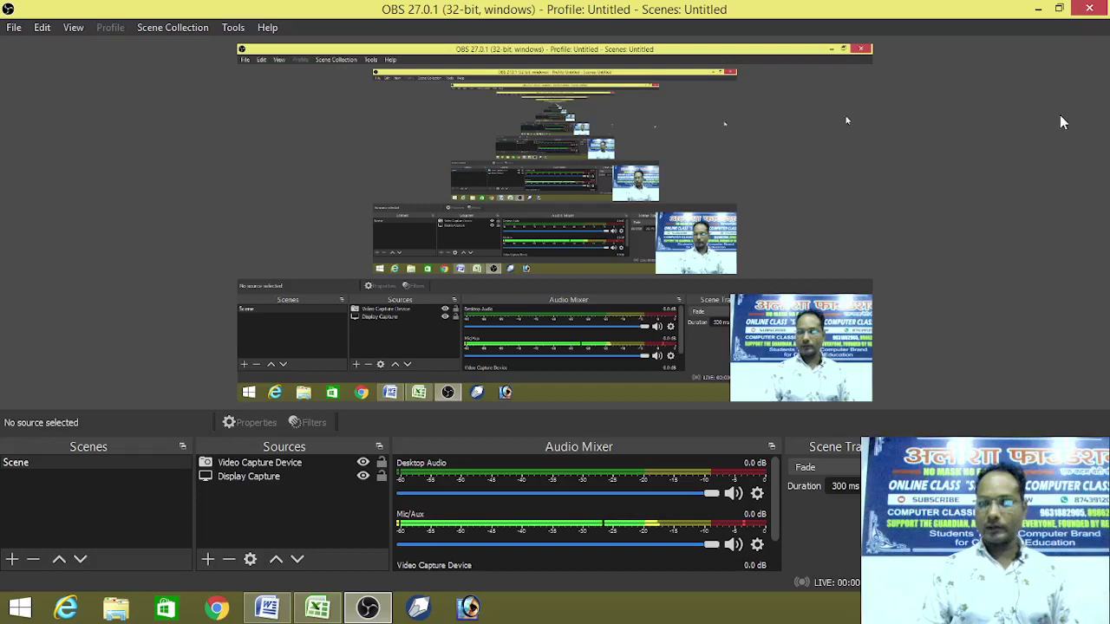
Bring the blank Book1 Excel workbook in front of the OBS window.
key(alt+Tab)
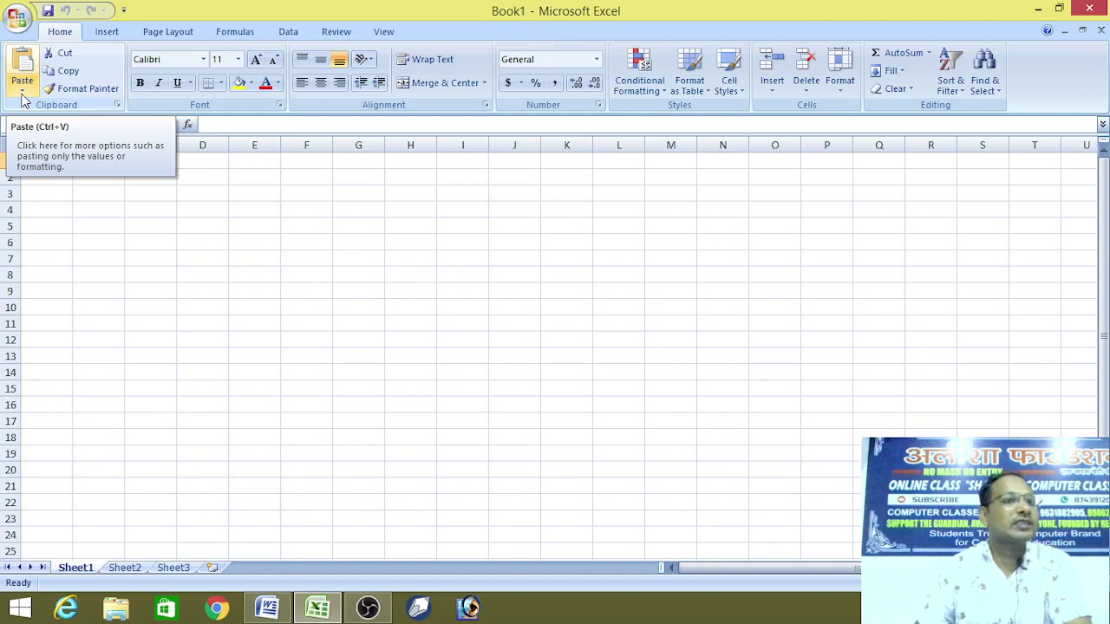
click(23, 92)
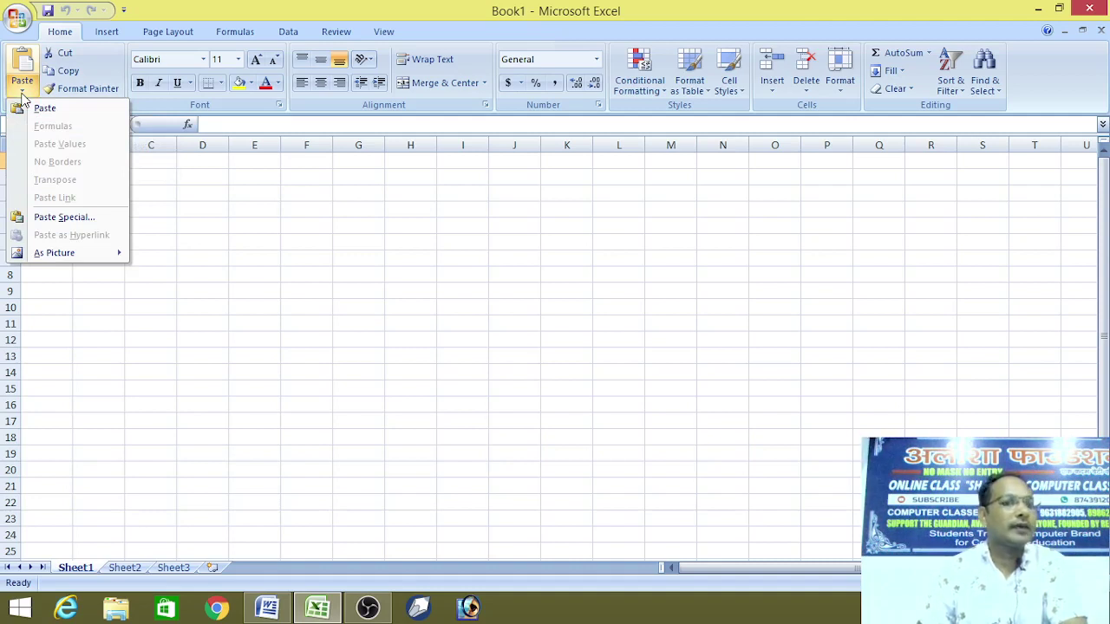
click(192, 214)
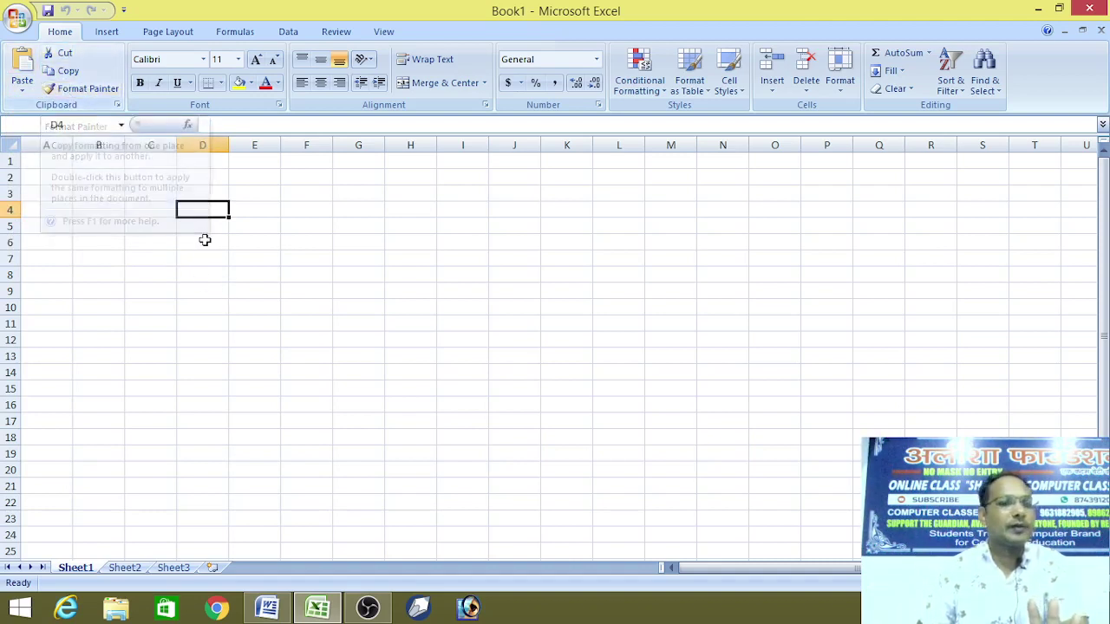
click(233, 271)
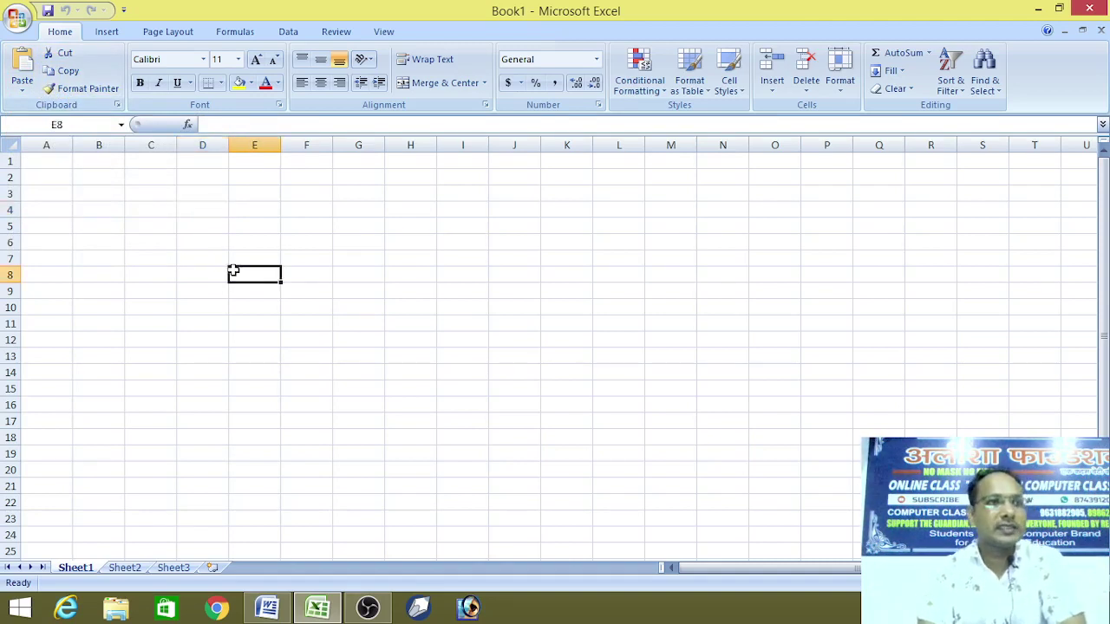
Open the recent workbook 'download' and accept the file-format warning.
click(18, 19)
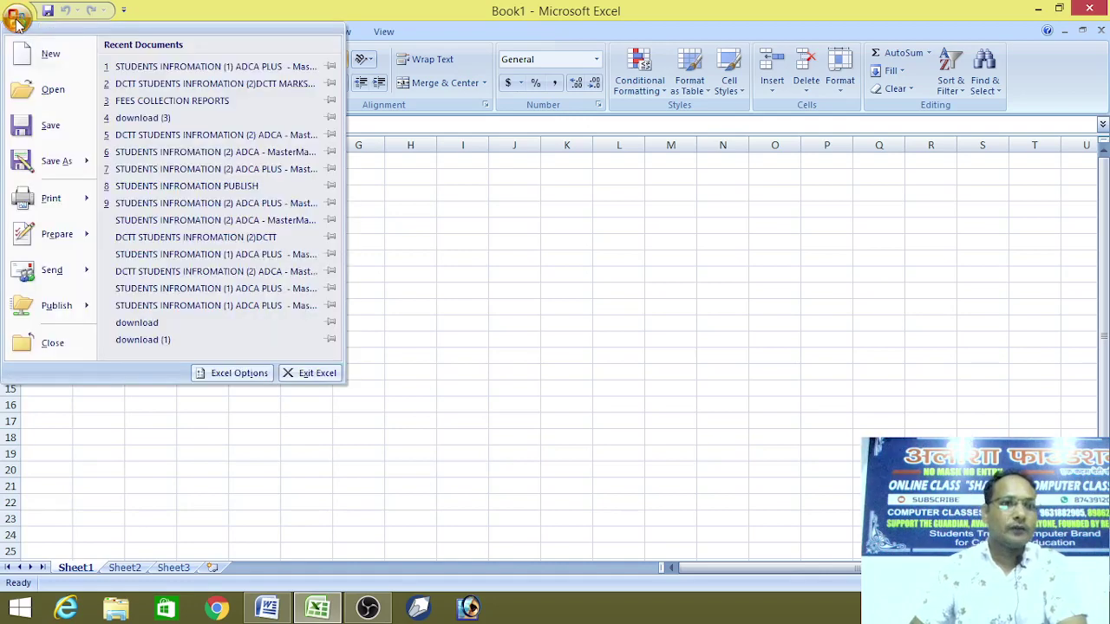
click(167, 323)
click(494, 345)
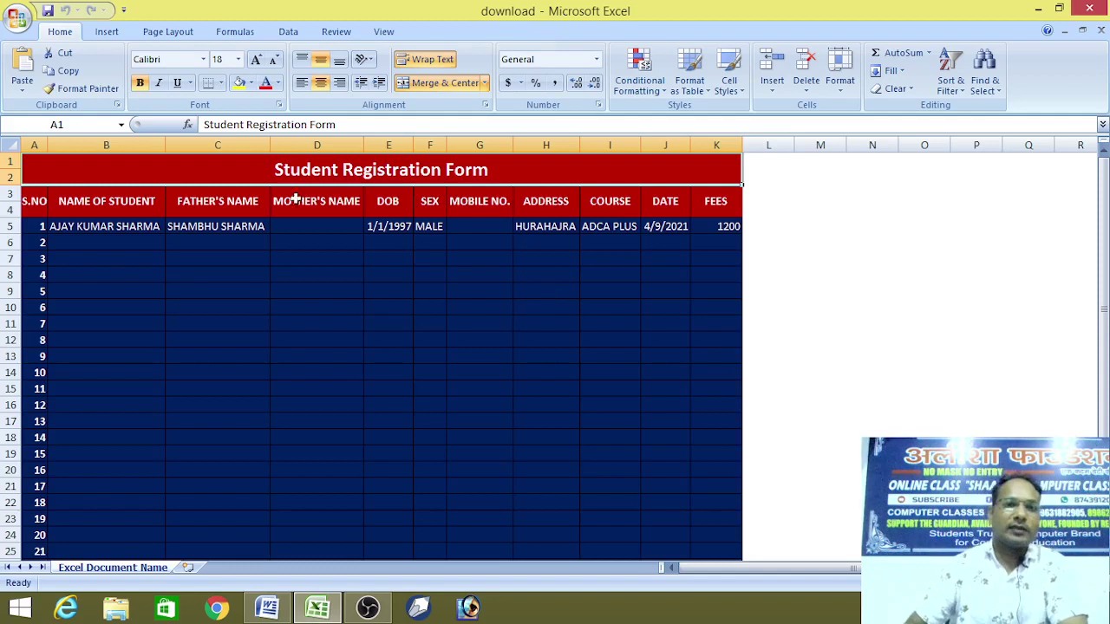
click(59, 228)
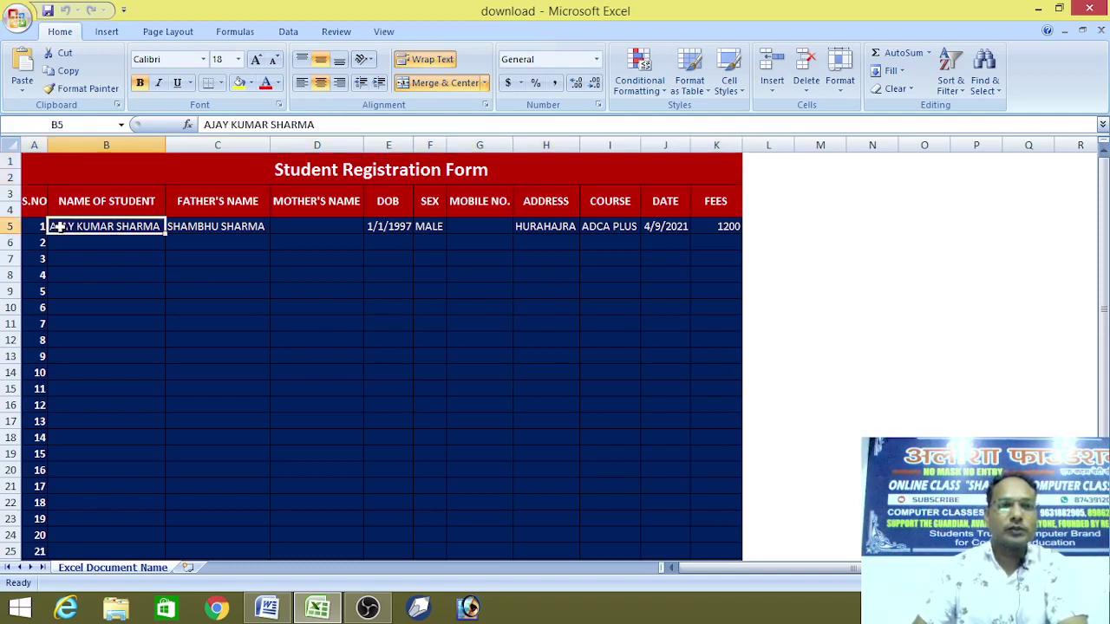
drag(149, 226, 720, 225)
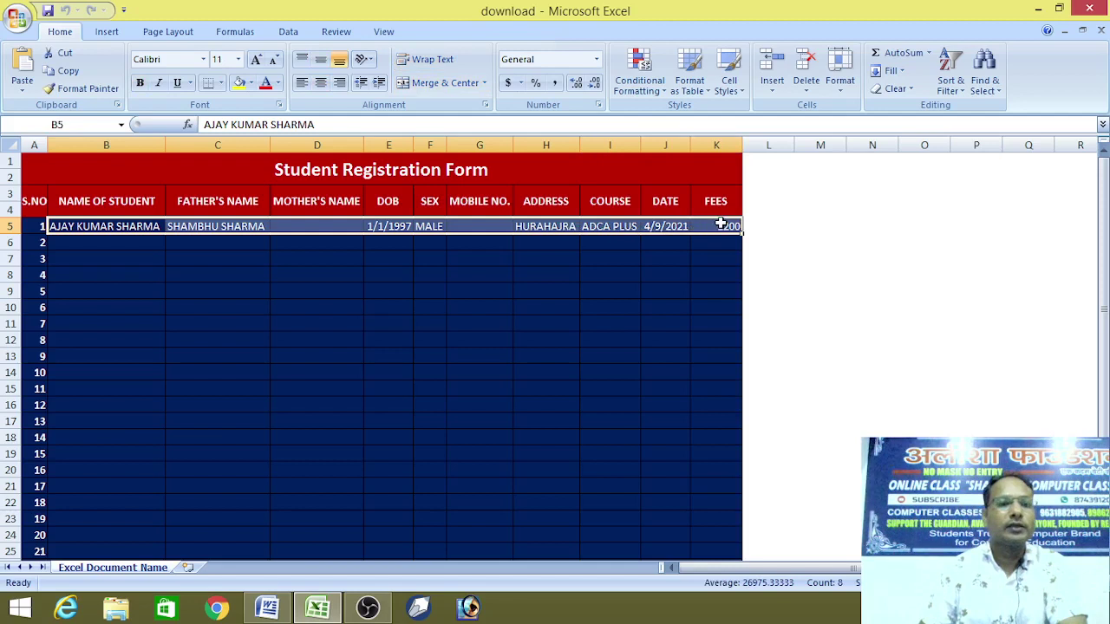
click(70, 53)
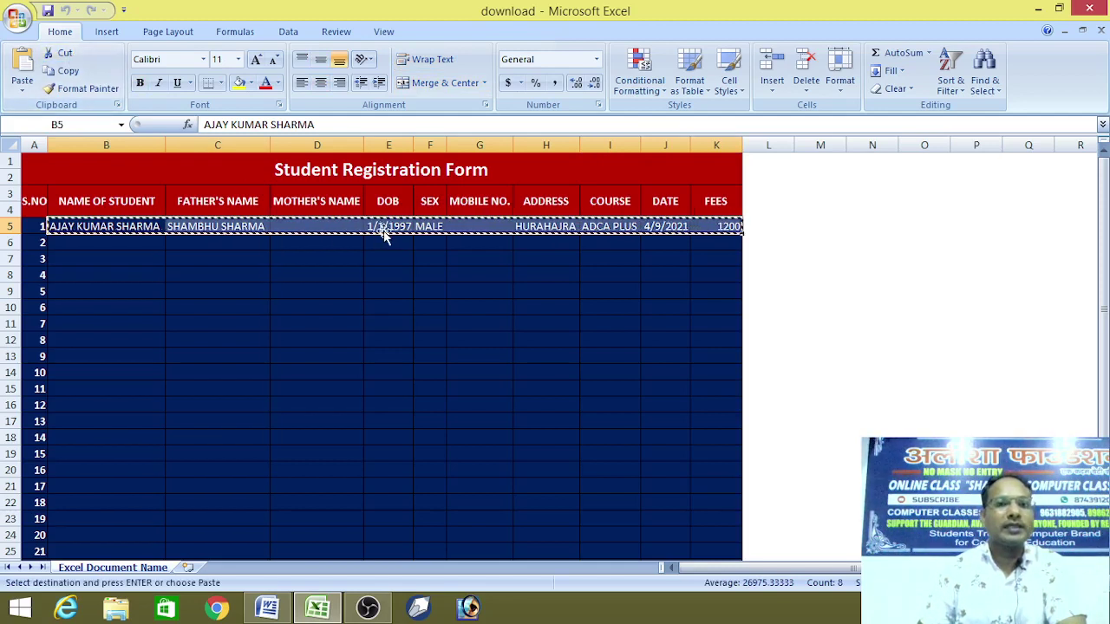
click(83, 306)
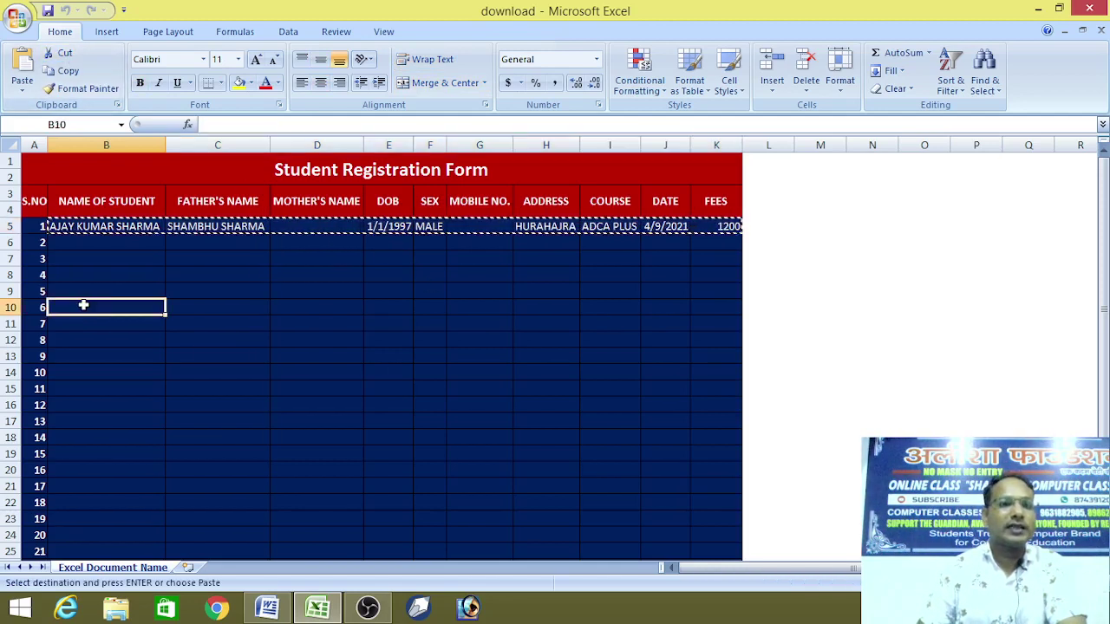
click(22, 72)
click(820, 371)
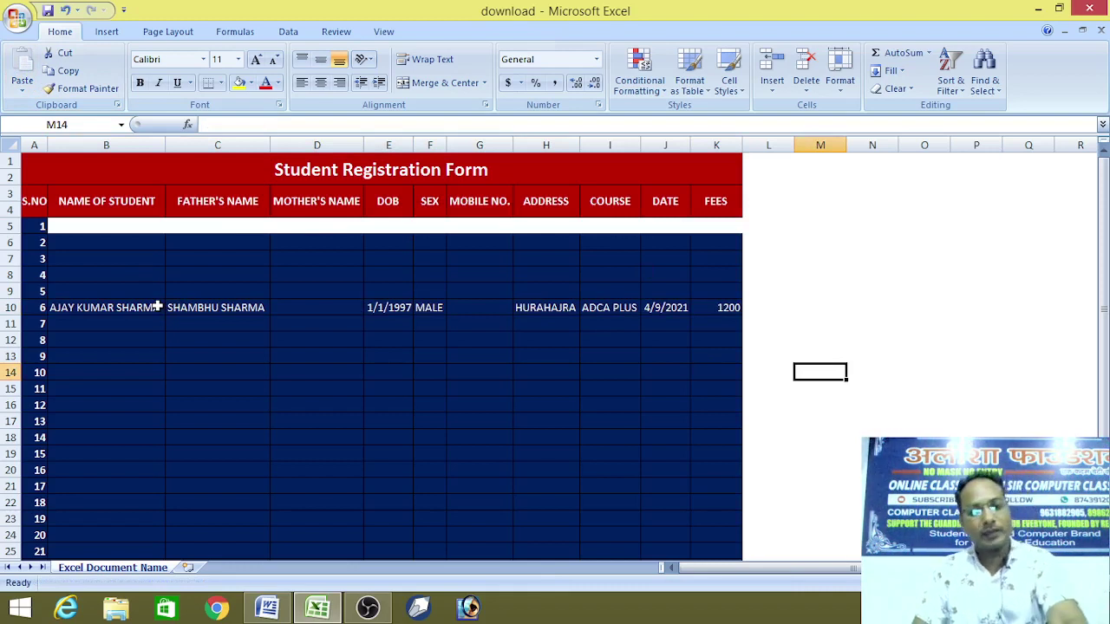
key(ctrl+z)
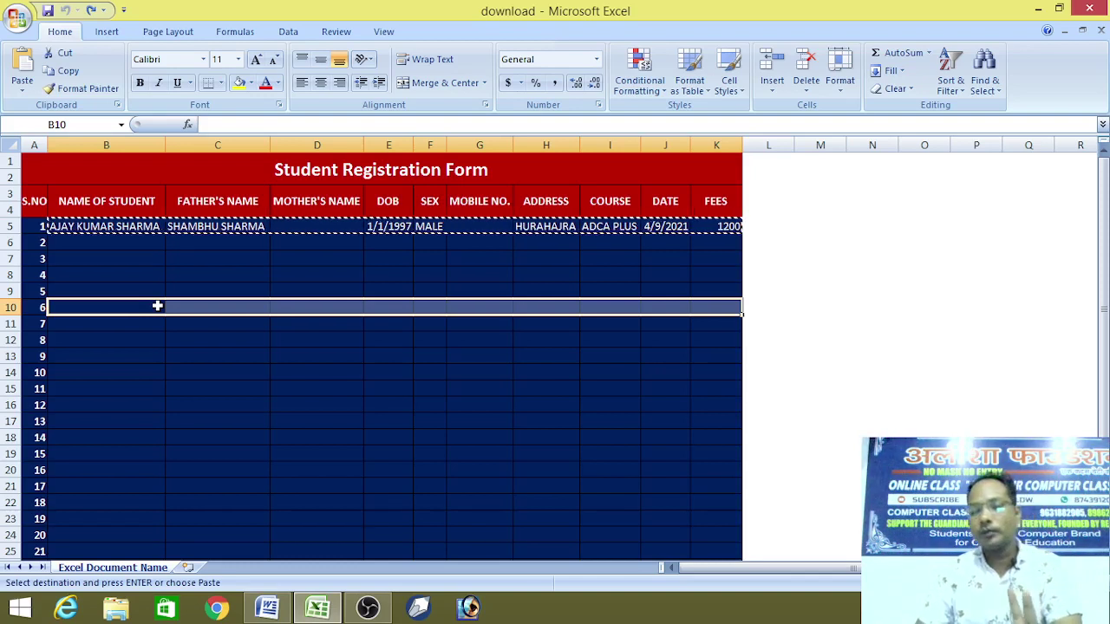
click(79, 73)
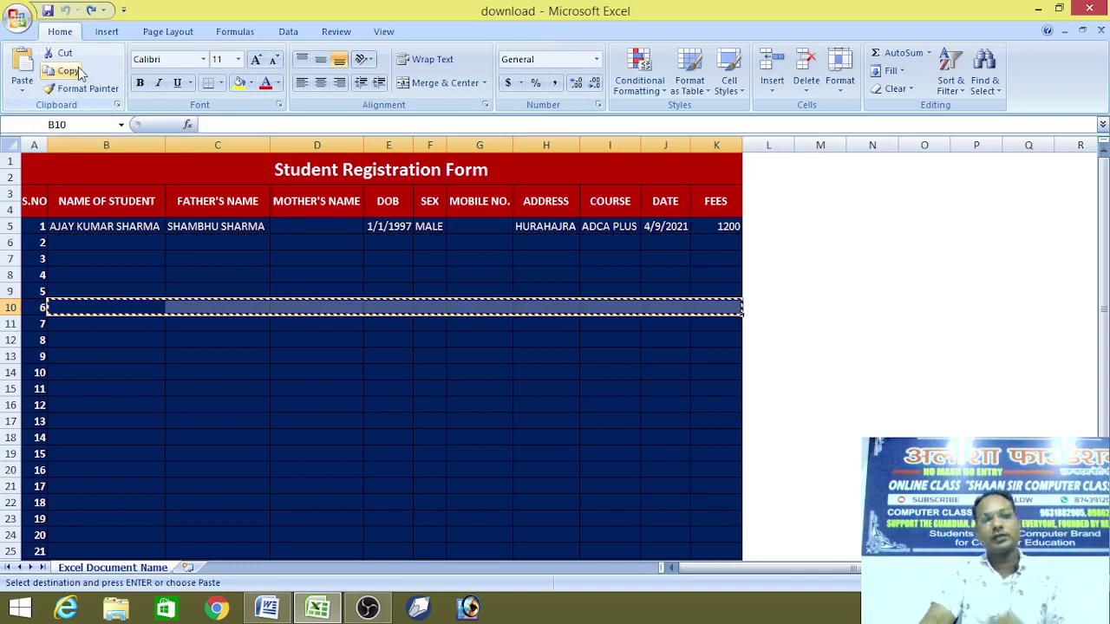
click(62, 227)
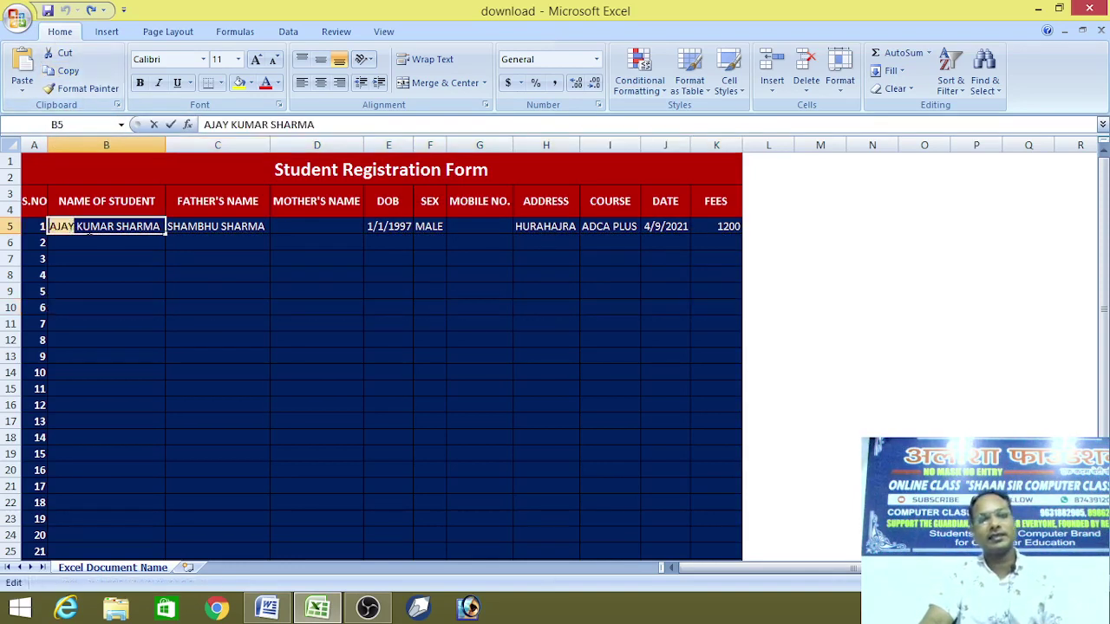
click(153, 275)
click(40, 227)
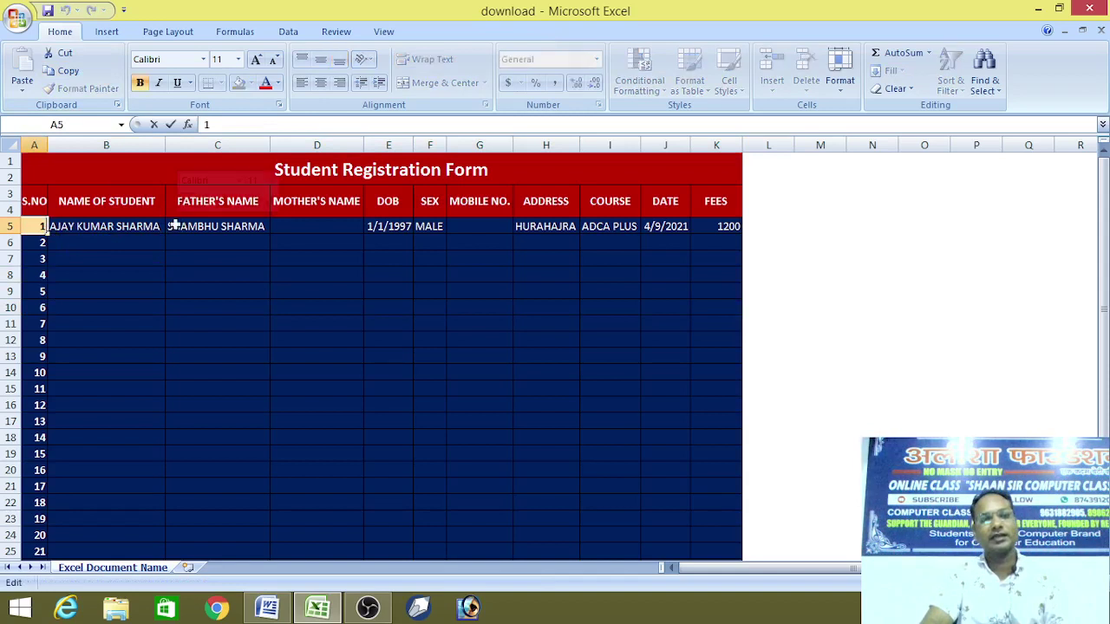
click(91, 226)
drag(91, 226, 718, 227)
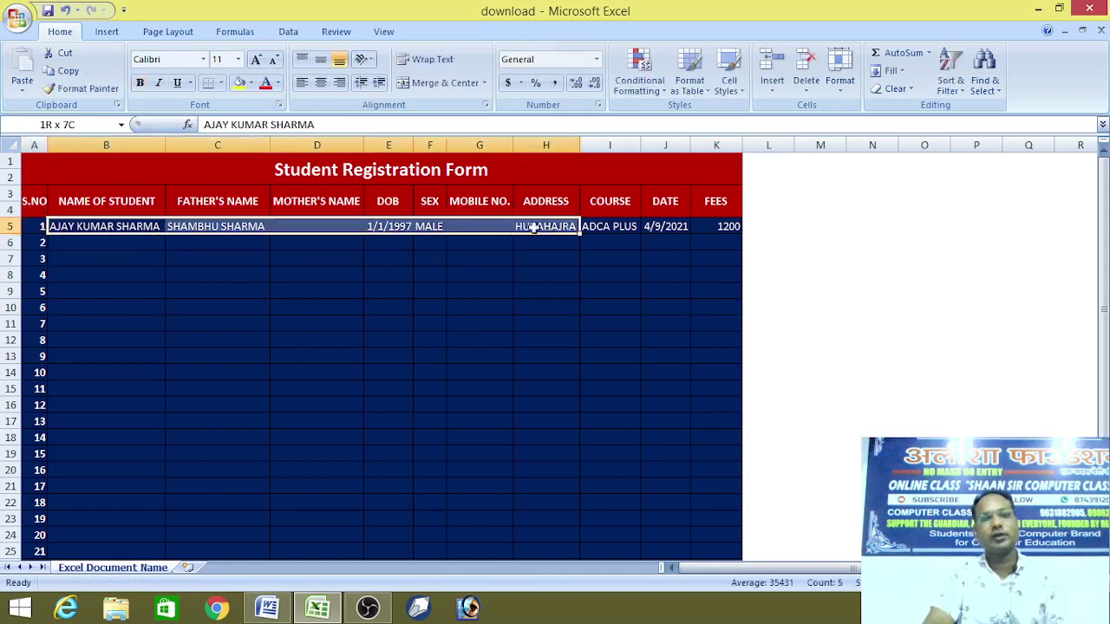
click(718, 227)
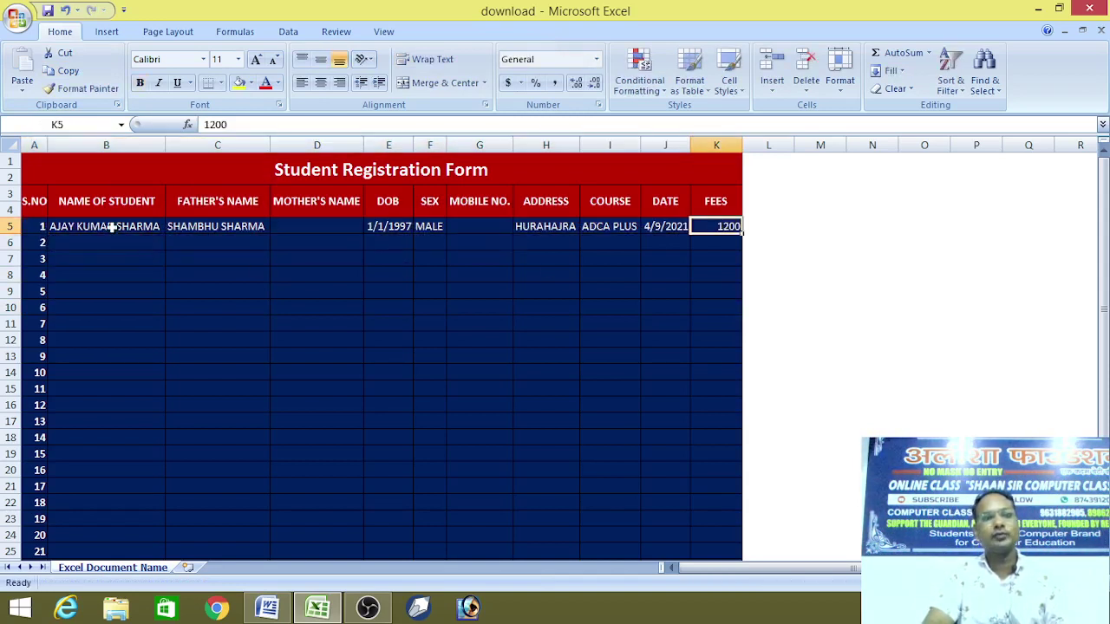
drag(111, 227, 719, 234)
click(665, 227)
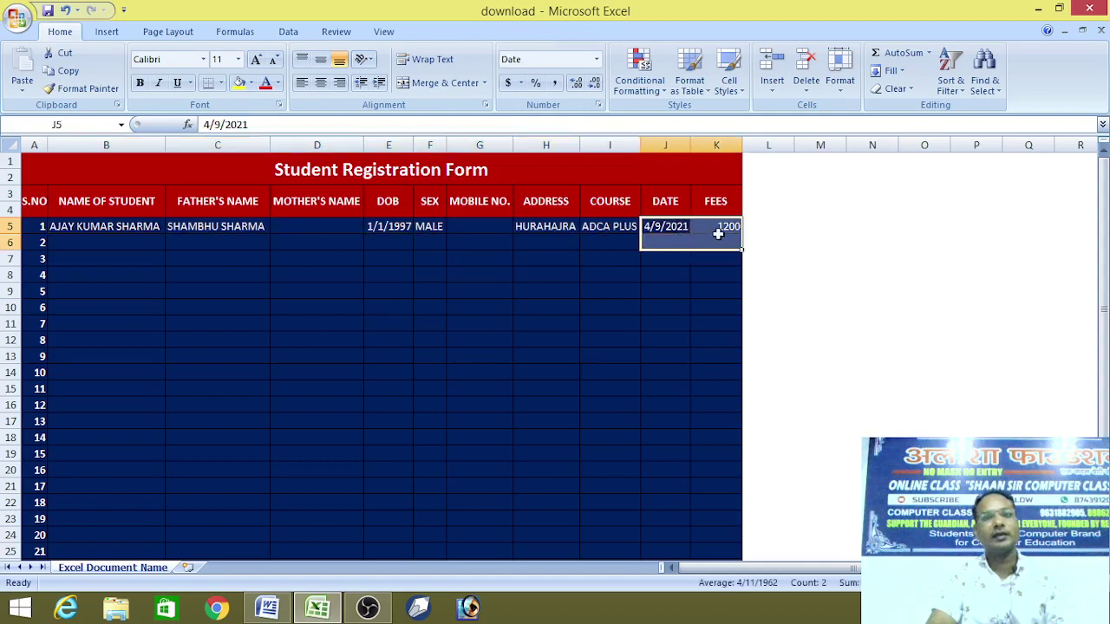
double_click(718, 227)
click(217, 227)
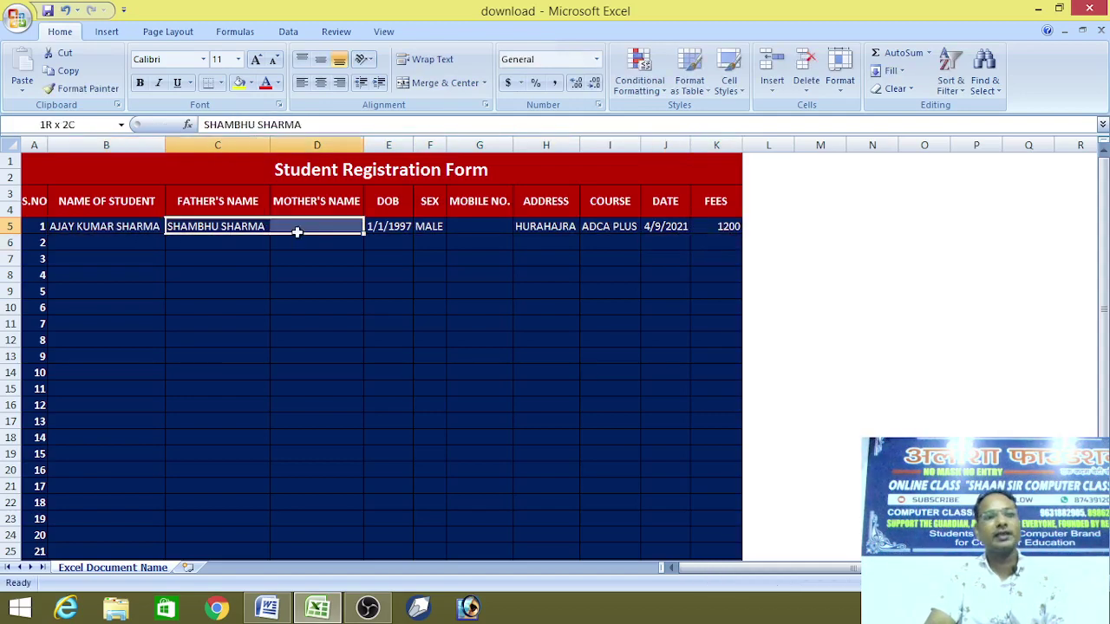
drag(269, 230, 412, 232)
click(697, 279)
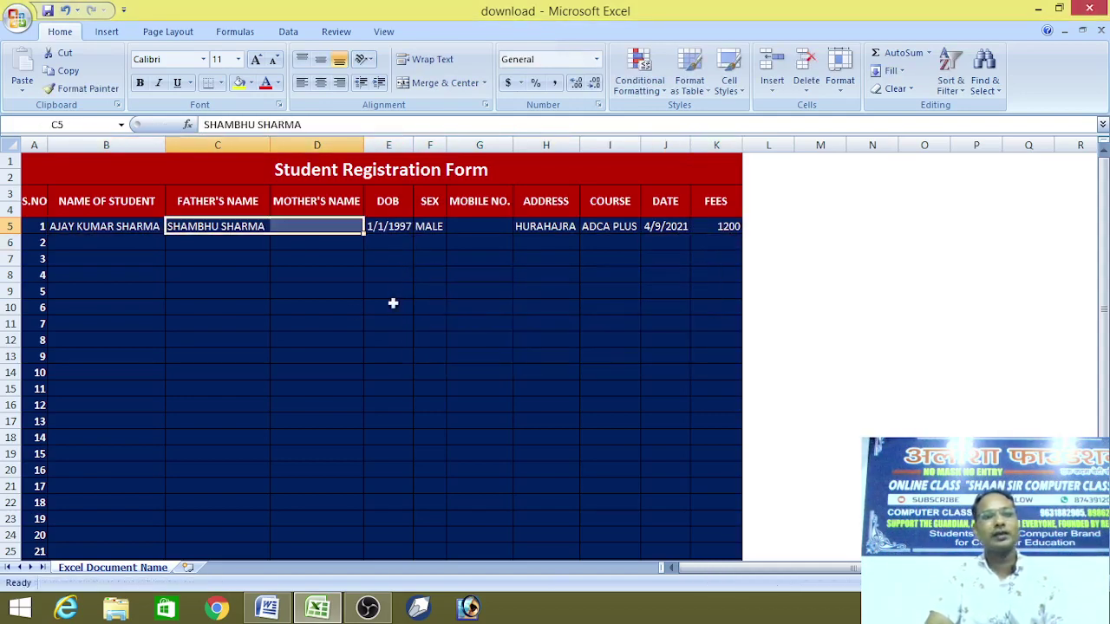
key(Left)
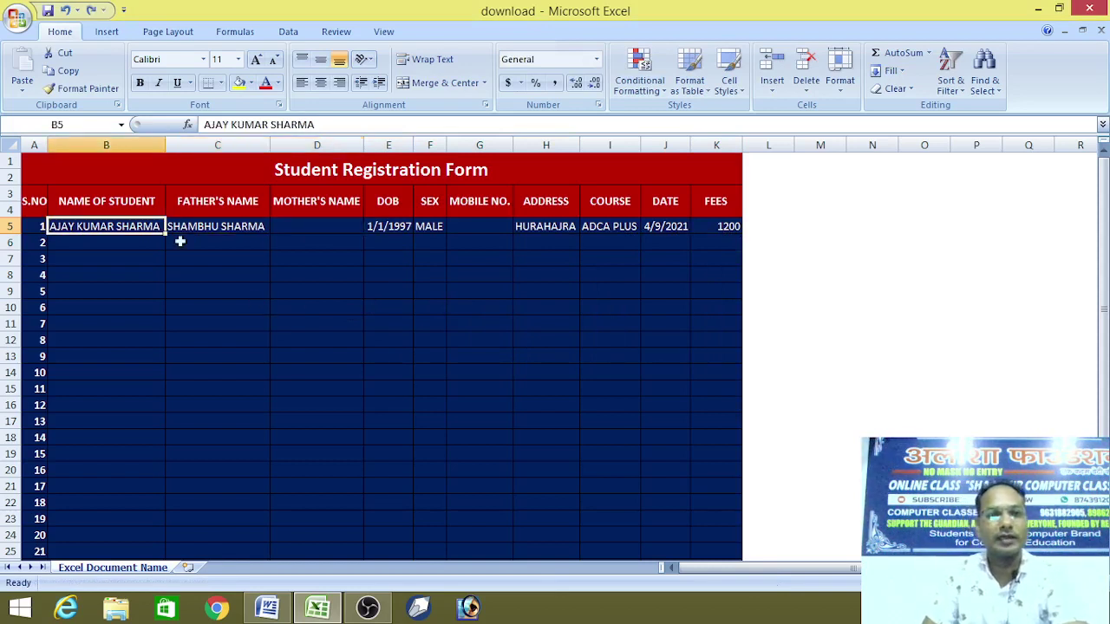
key(shift+Right)
key(shift+Right)
key(shift+Right)
key(shift+Right)
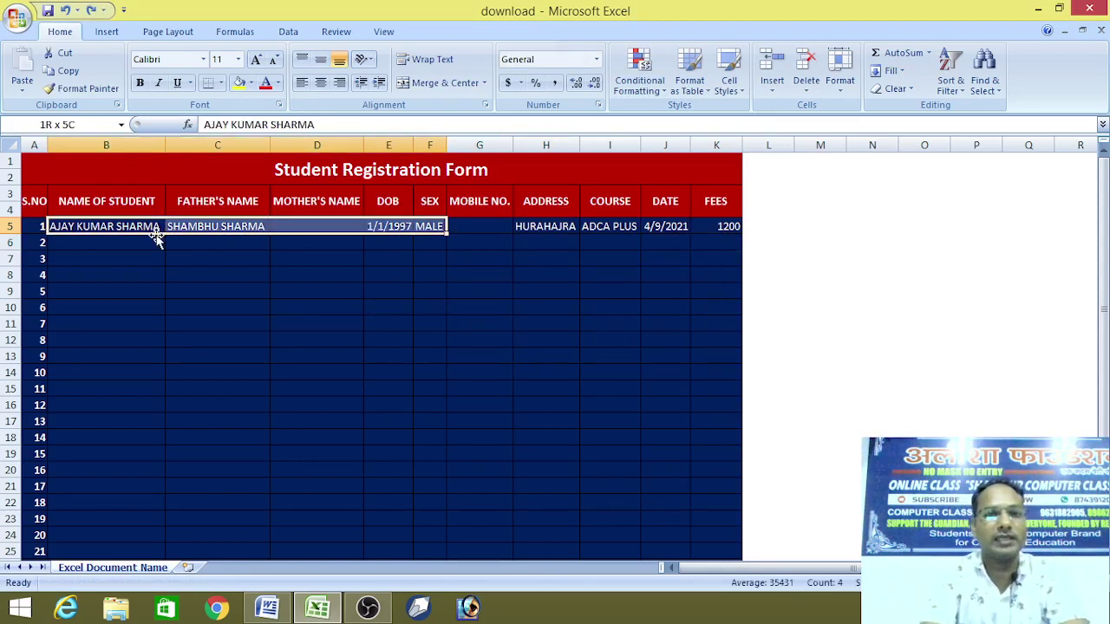
key(shift+Right)
key(shift+Right)
key(shift+Right)
key(shift+Right)
key(shift+Right)
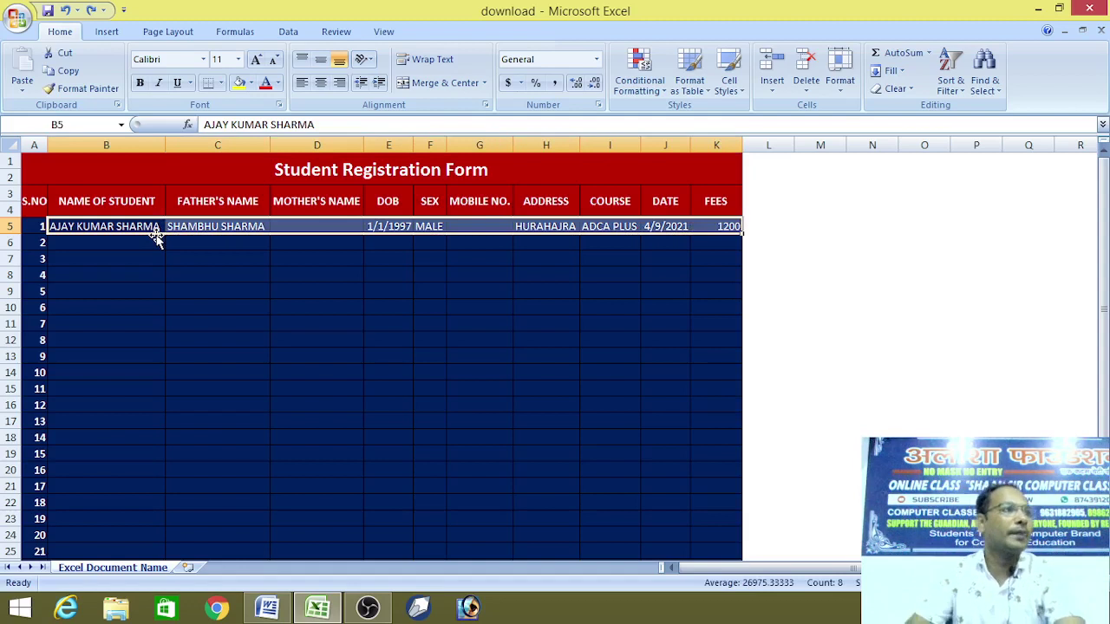
Copy the first student record and paste a copy into row 29.
click(69, 72)
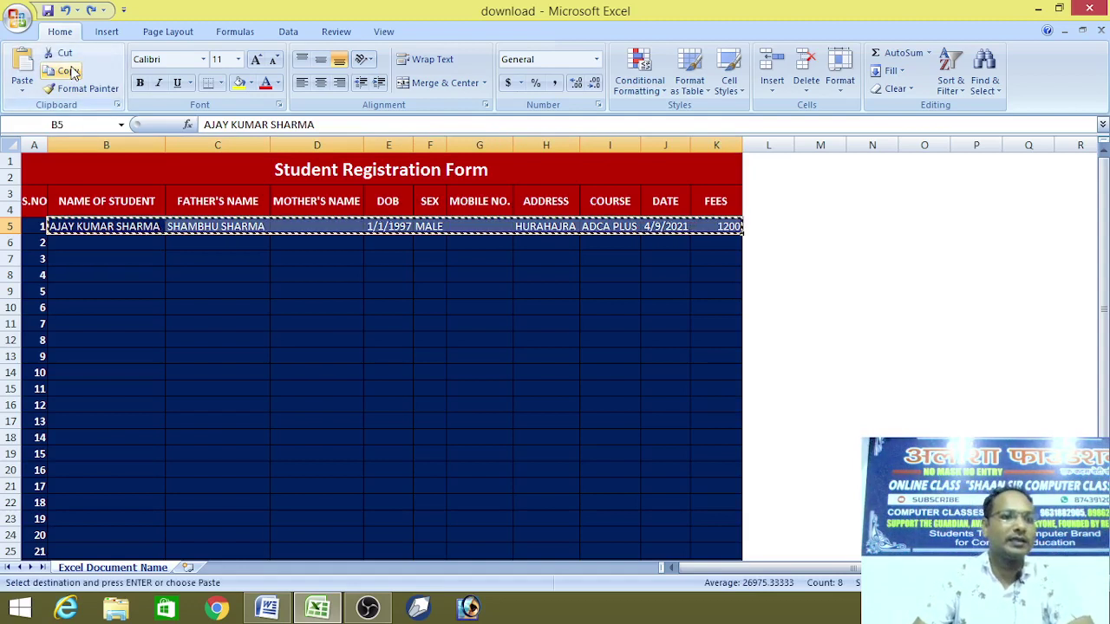
scroll(297, 409, down, 1)
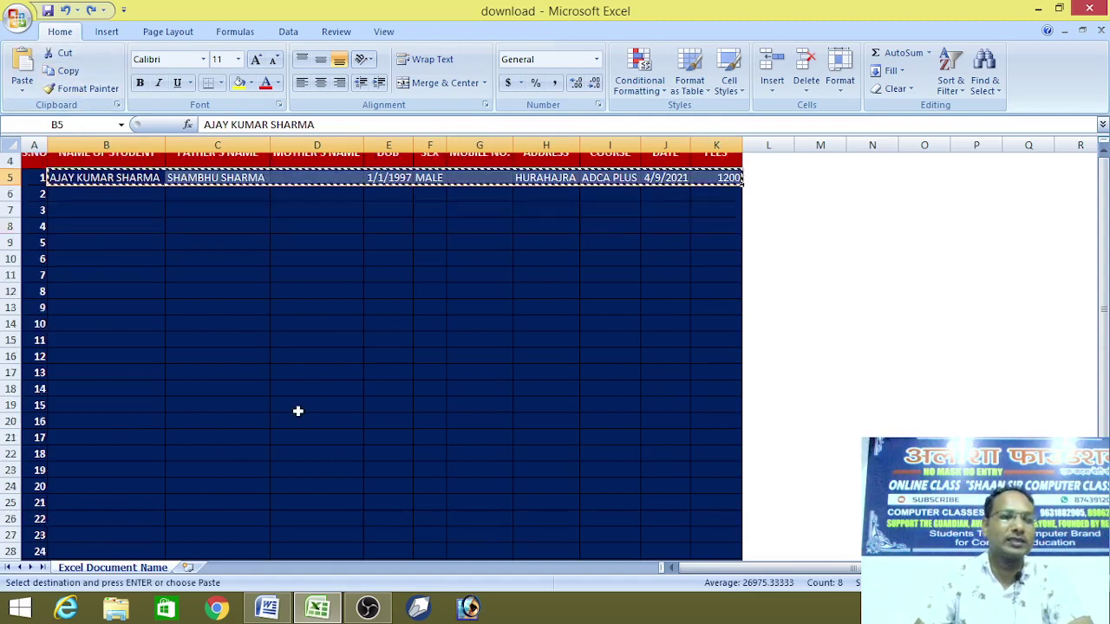
scroll(290, 410, down, 1)
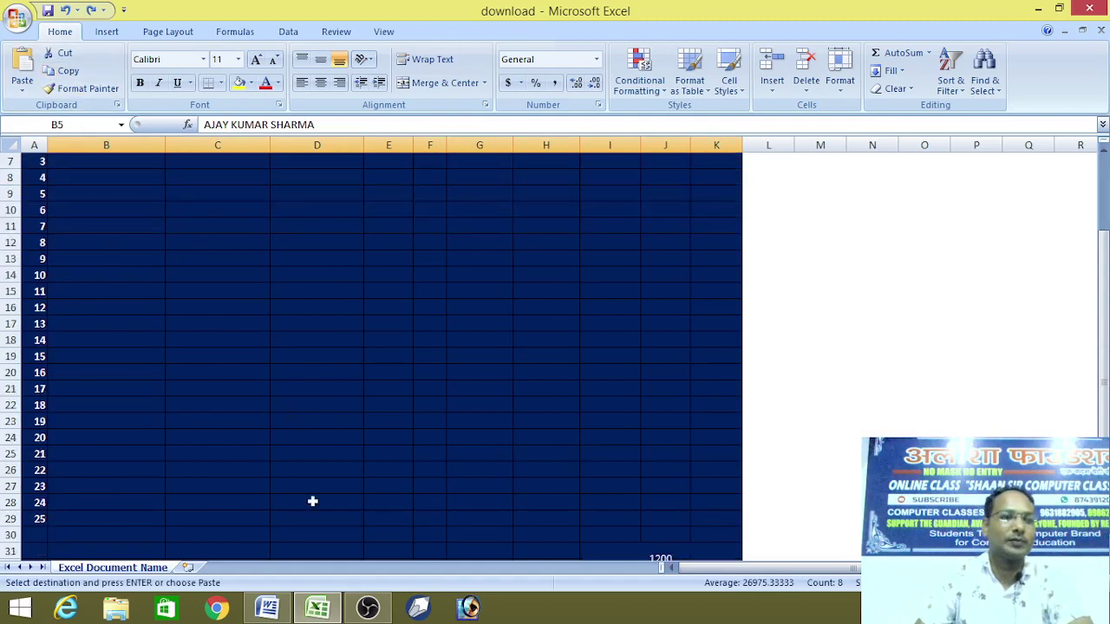
click(63, 518)
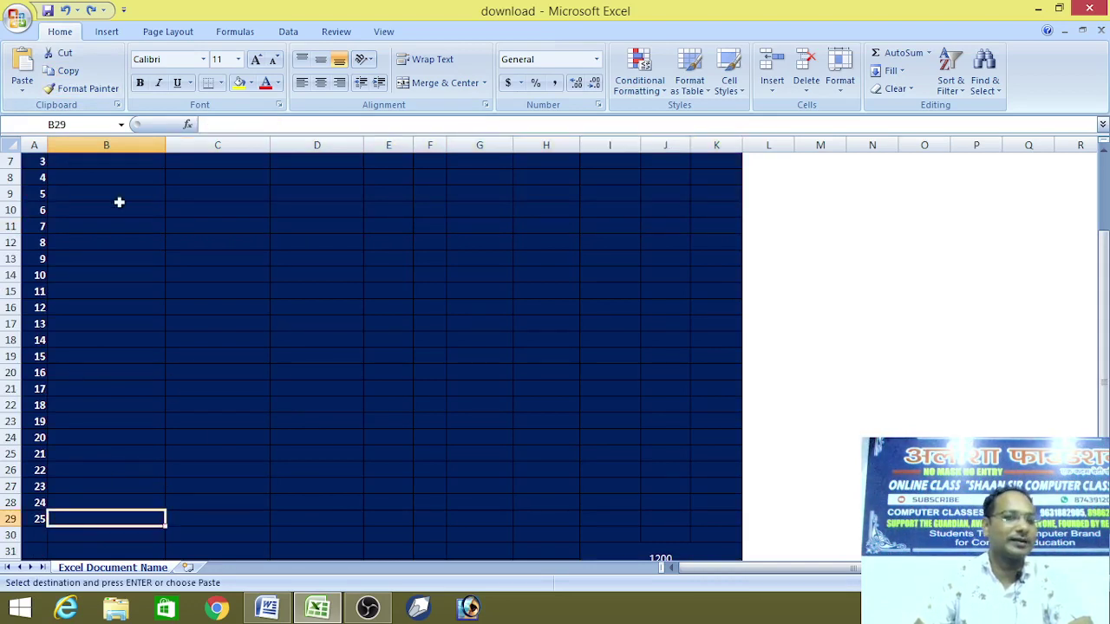
click(22, 74)
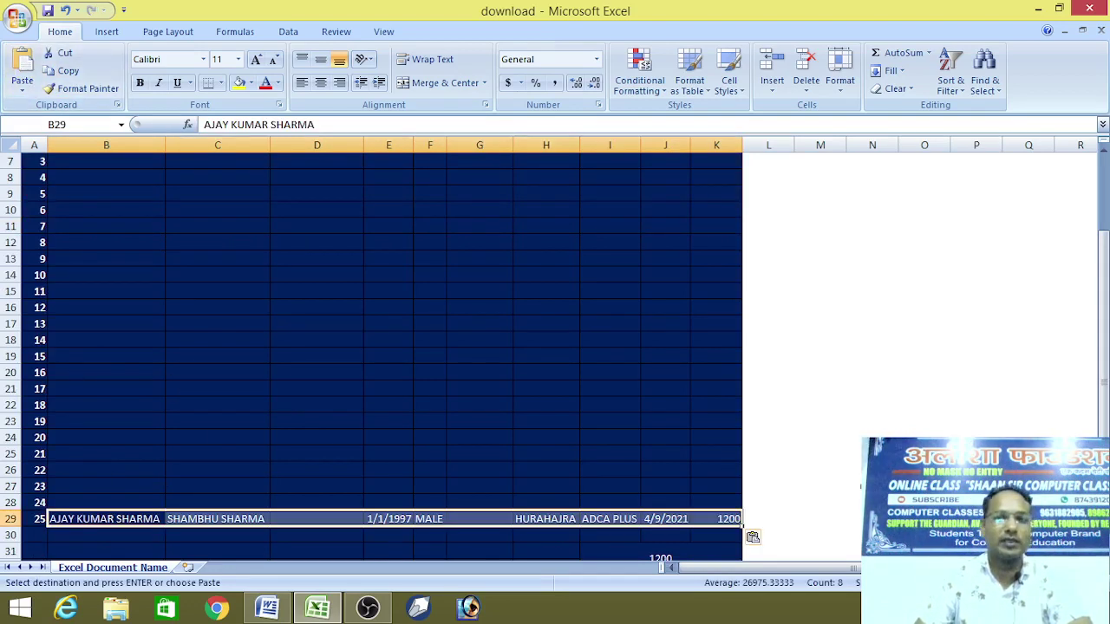
click(872, 487)
scroll(408, 478, up, 2)
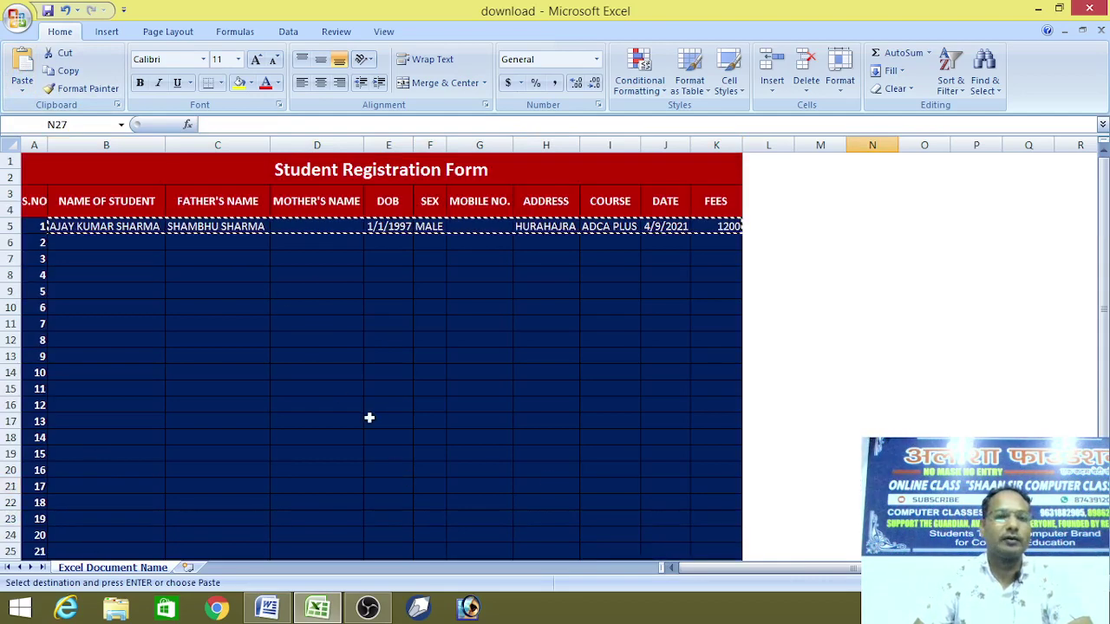
scroll(332, 460, down, 2)
scroll(332, 460, up, 2)
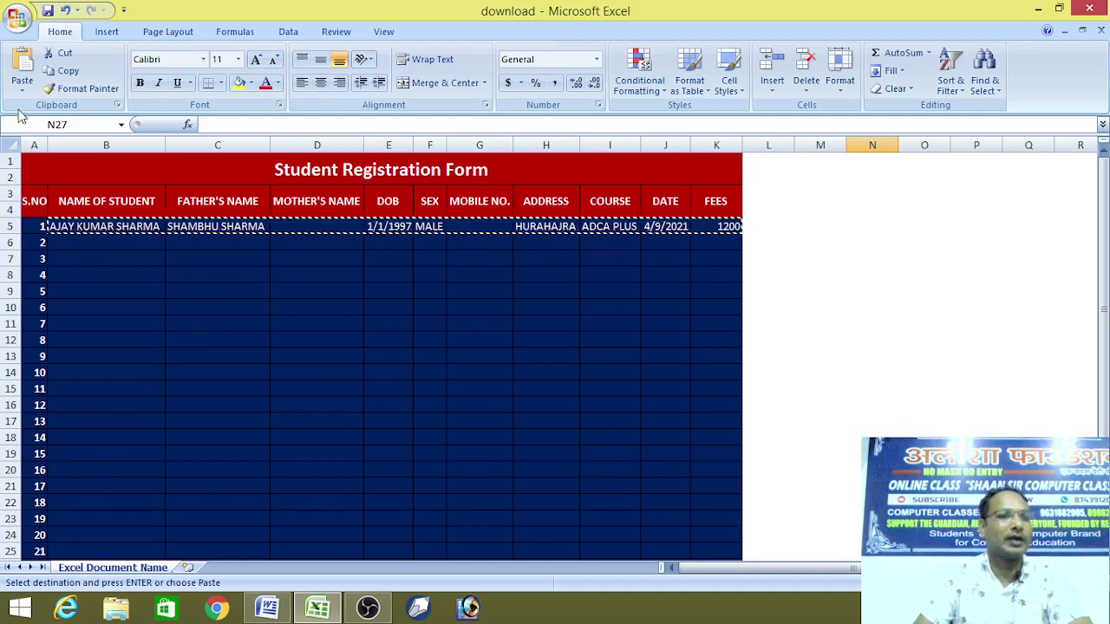
Paste the copied record into cells B9, B12, B16 and B20.
click(62, 295)
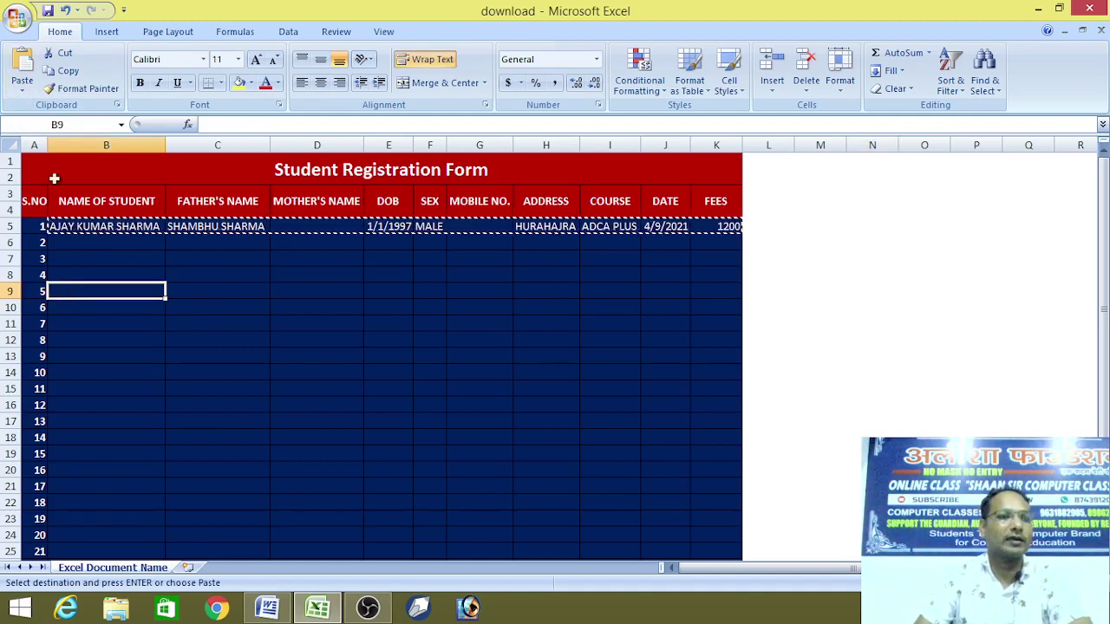
click(21, 69)
click(57, 340)
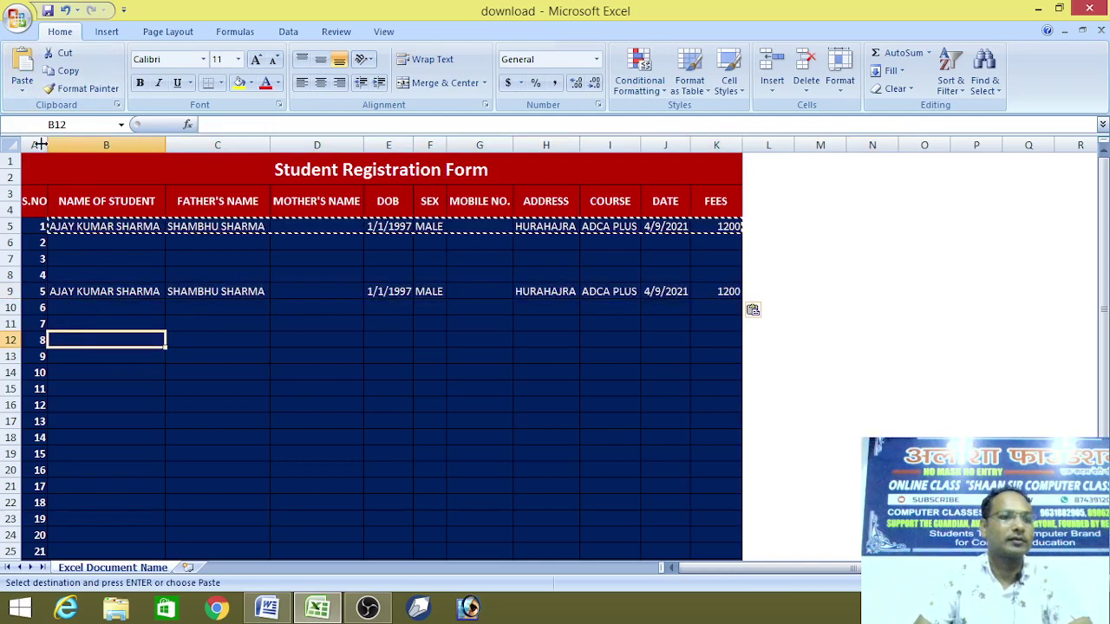
click(22, 69)
click(74, 403)
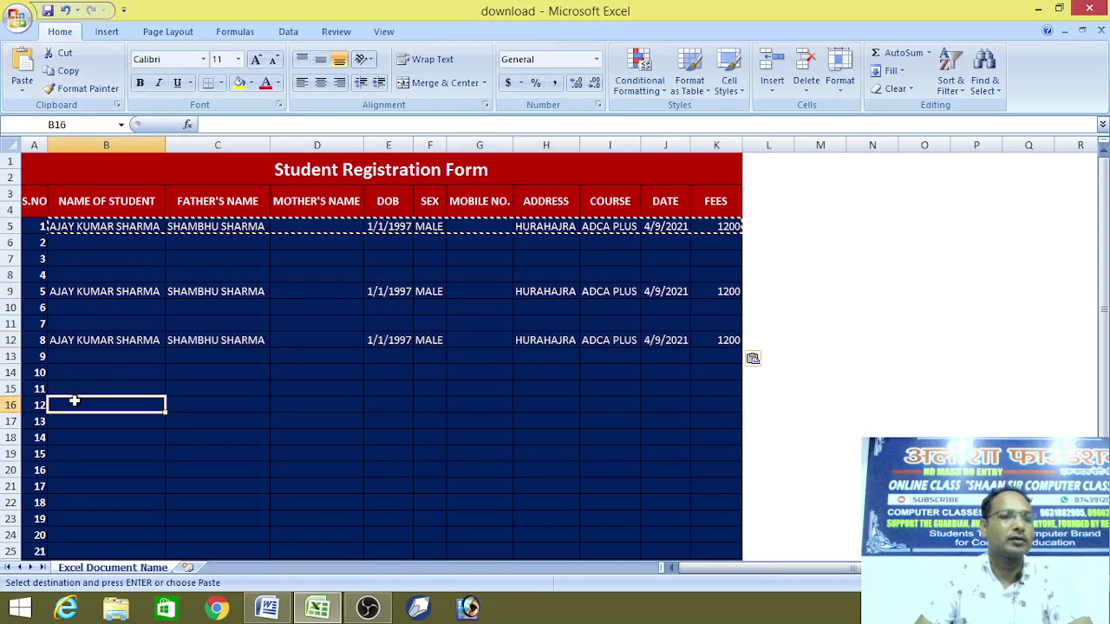
click(22, 70)
click(60, 469)
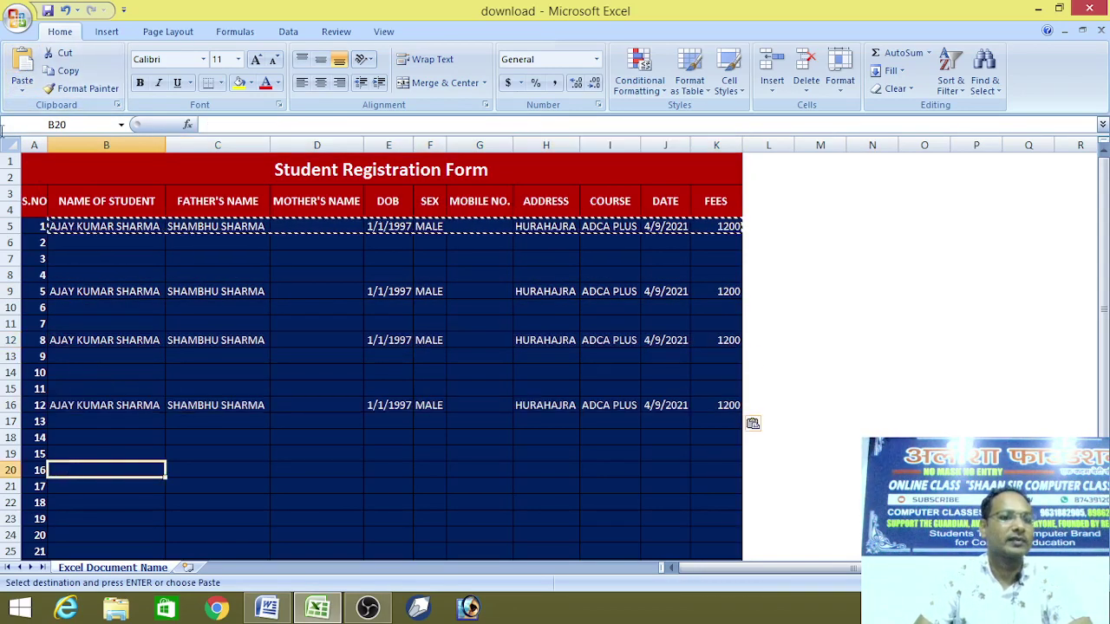
click(22, 70)
click(326, 442)
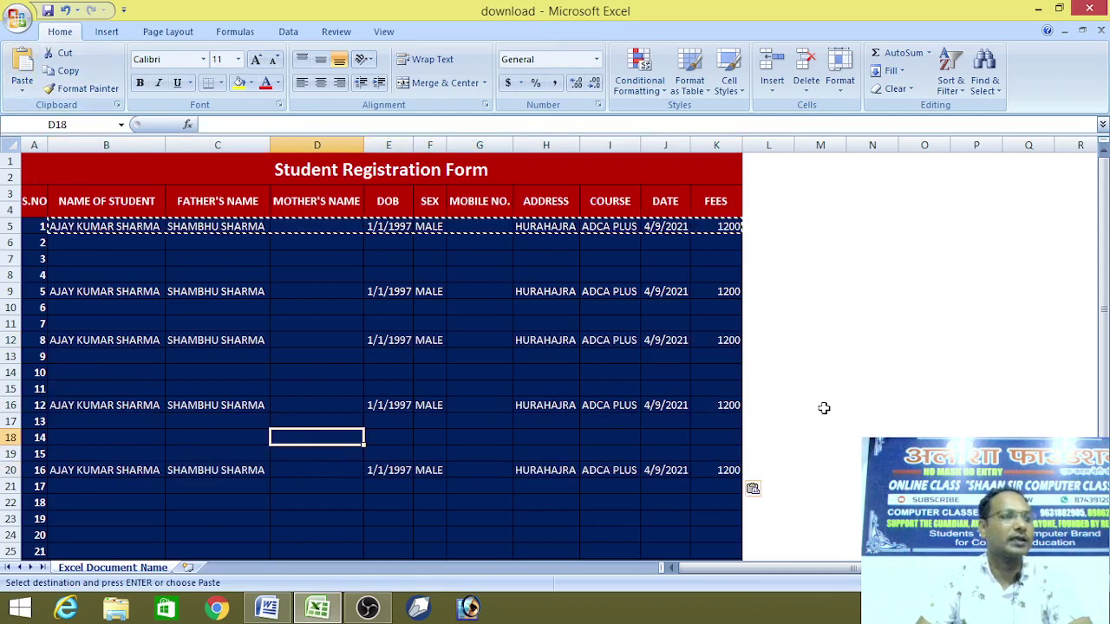
click(831, 312)
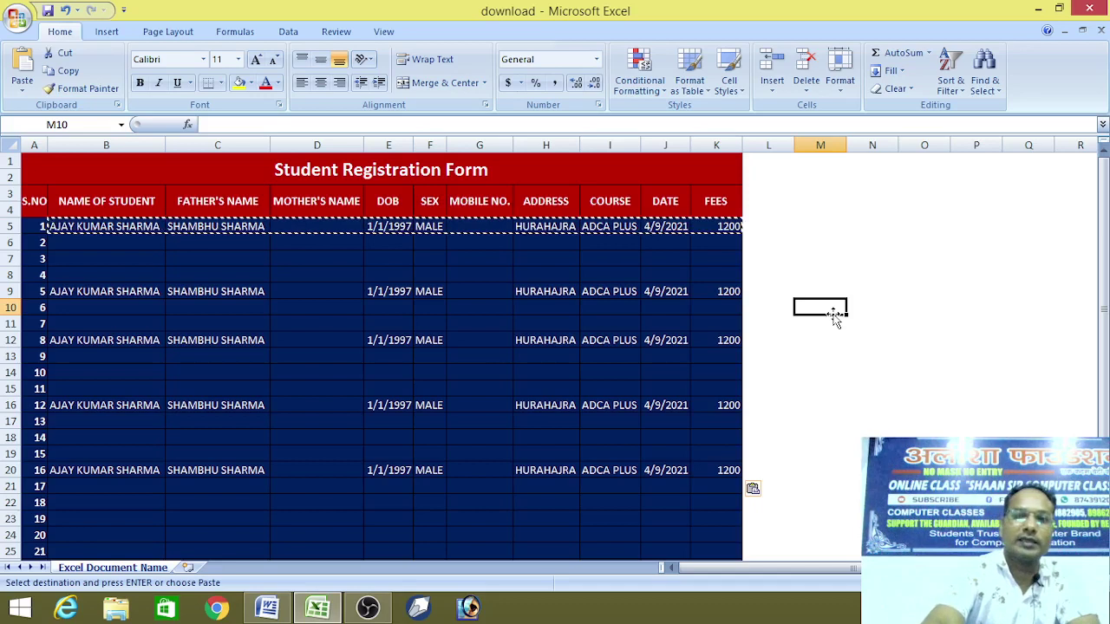
text(12)
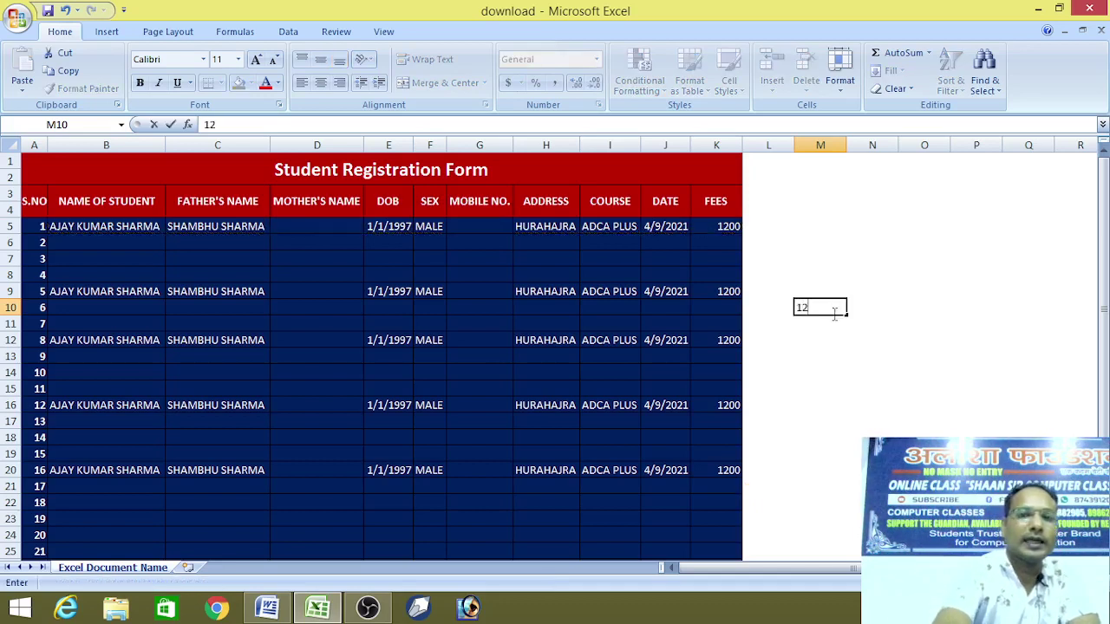
key(BackSpace)
key(BackSpace)
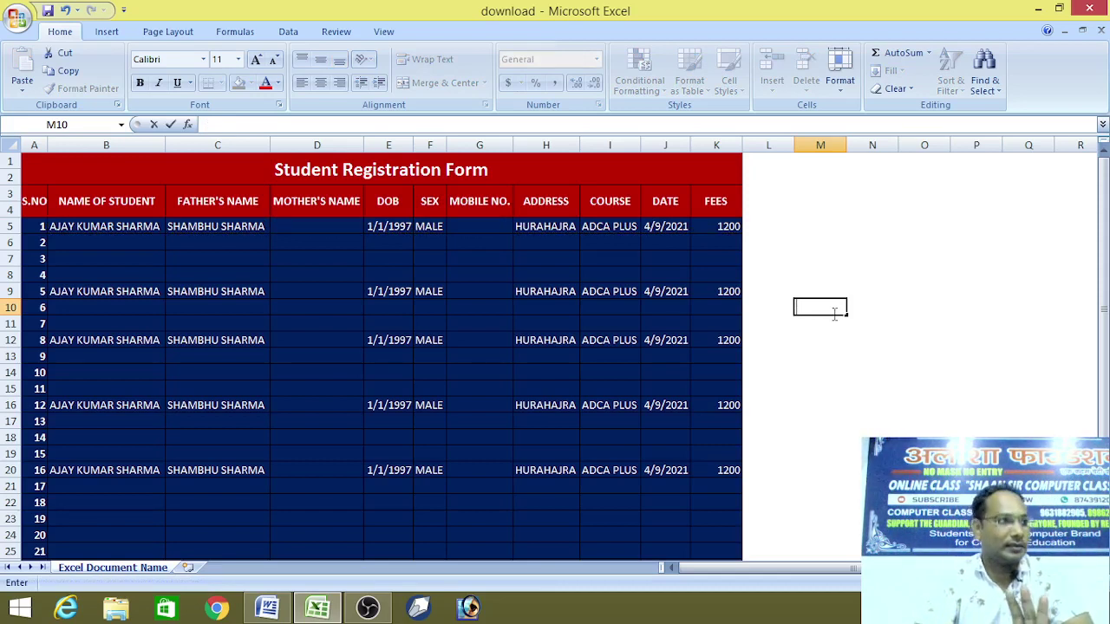
click(62, 228)
double_click(112, 229)
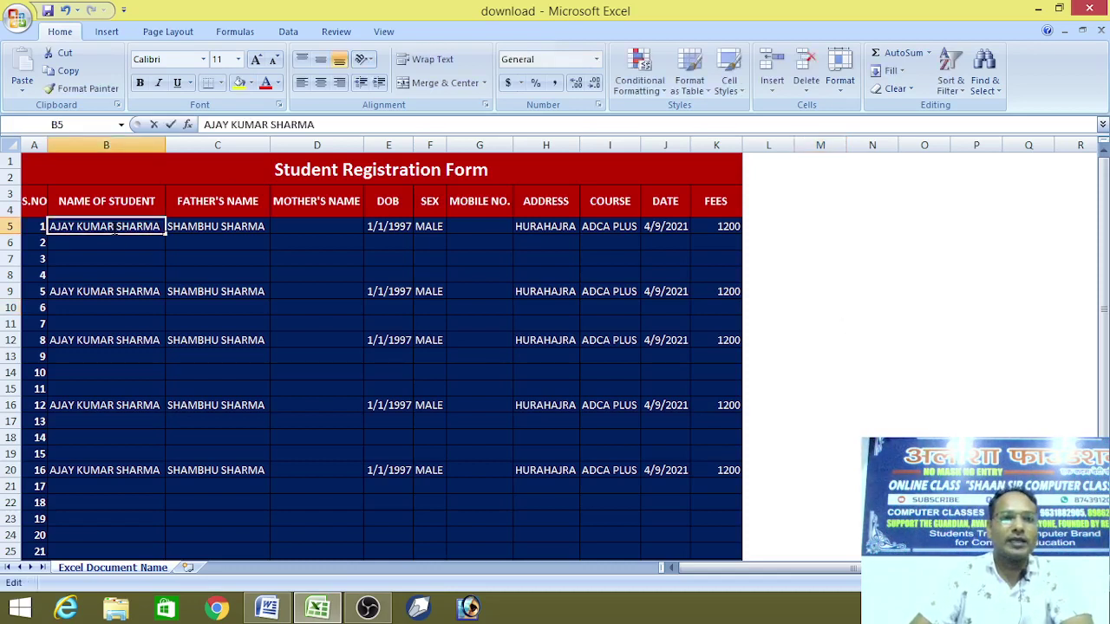
double_click(130, 226)
click(51, 226)
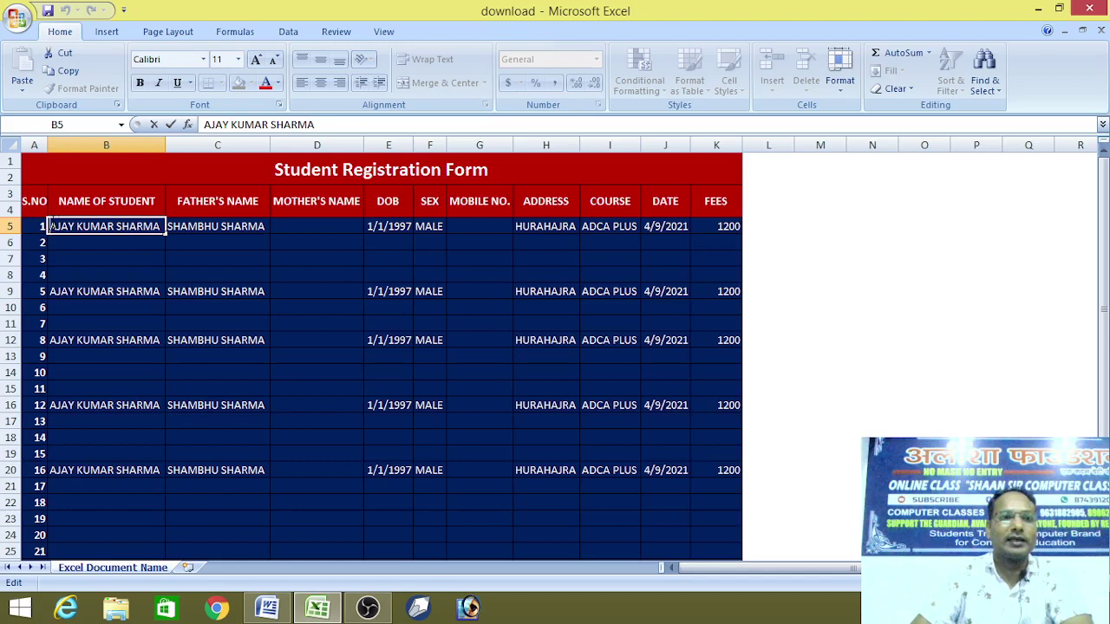
click(149, 258)
double_click(137, 226)
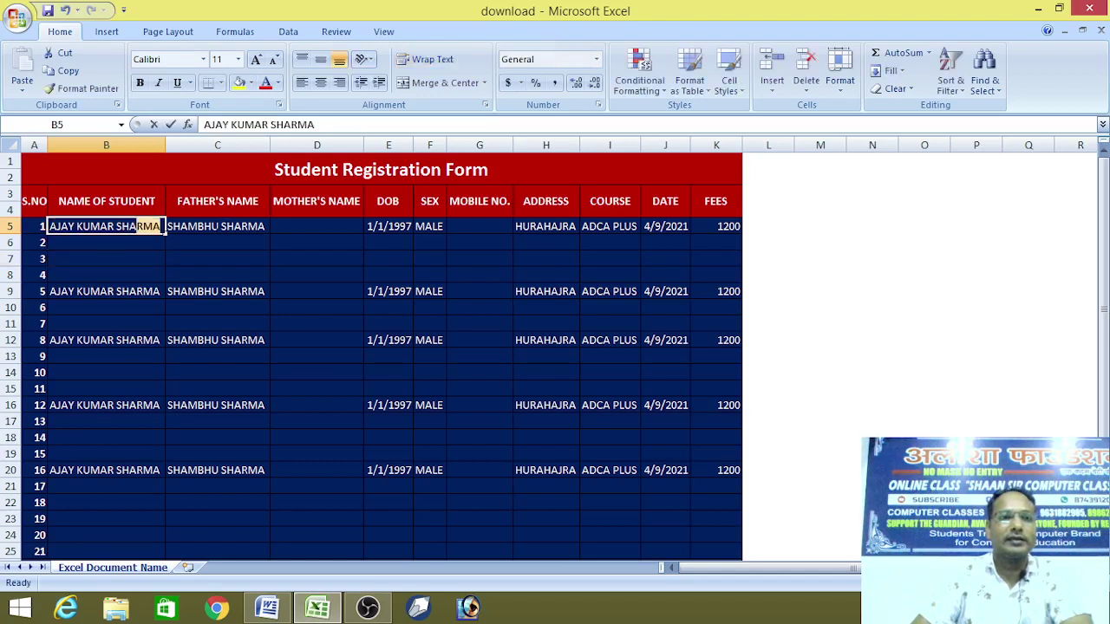
click(200, 267)
click(130, 227)
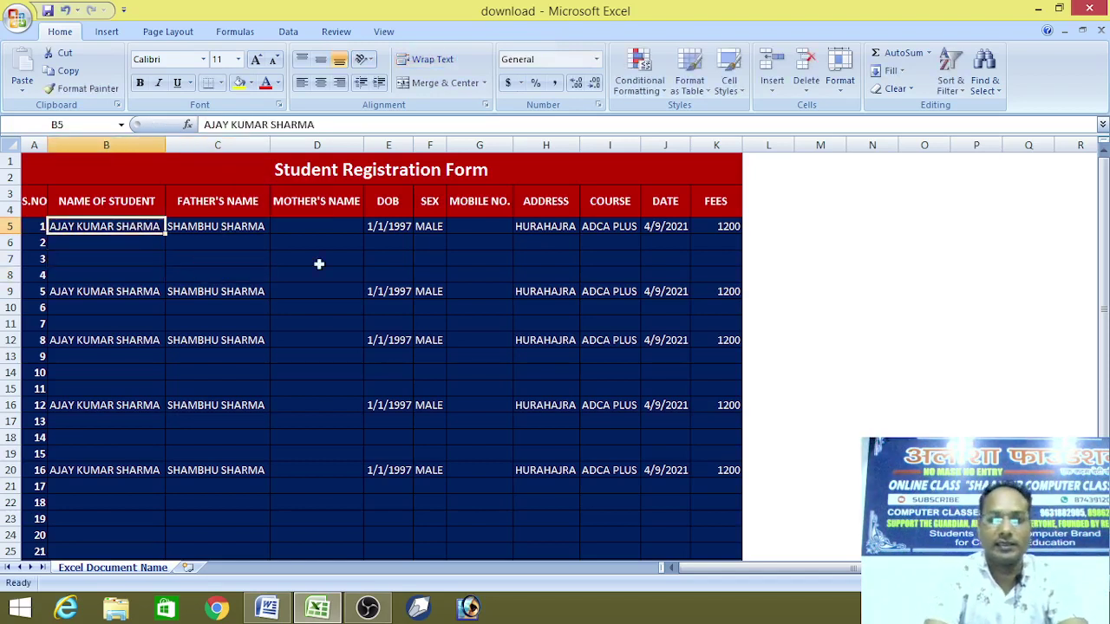
key(shift+Right)
key(shift+Right)
key(shift+Right)
key(shift+Right)
key(shift+Right)
key(shift+Right)
key(shift+Right)
key(shift+Right)
key(shift+Right)
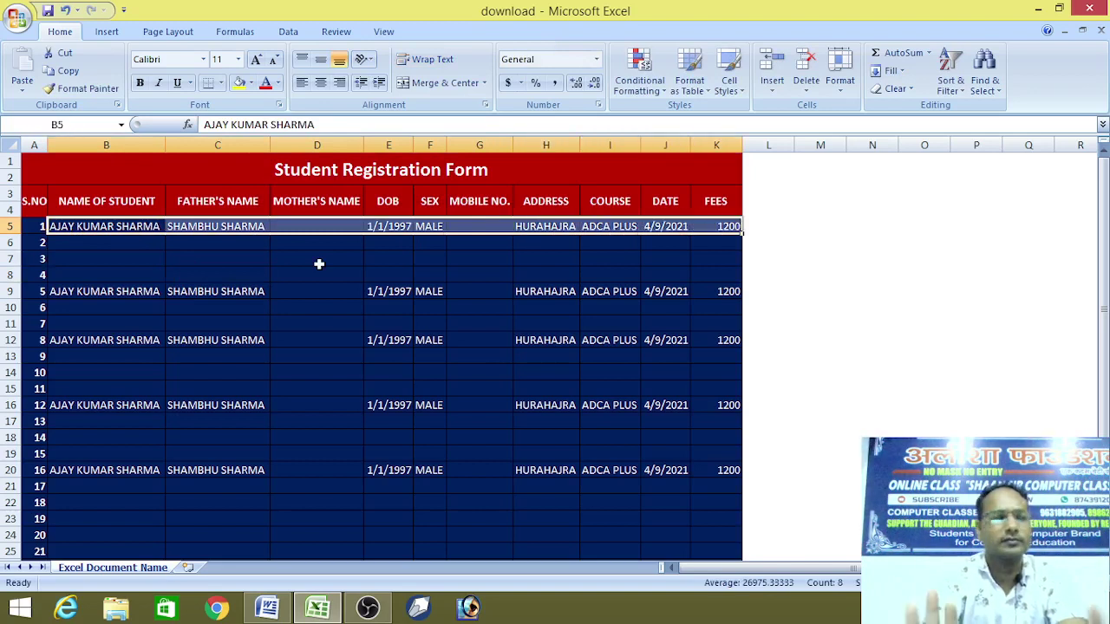
Colour the B5:K5 record red and change its font to Aharoni.
click(266, 87)
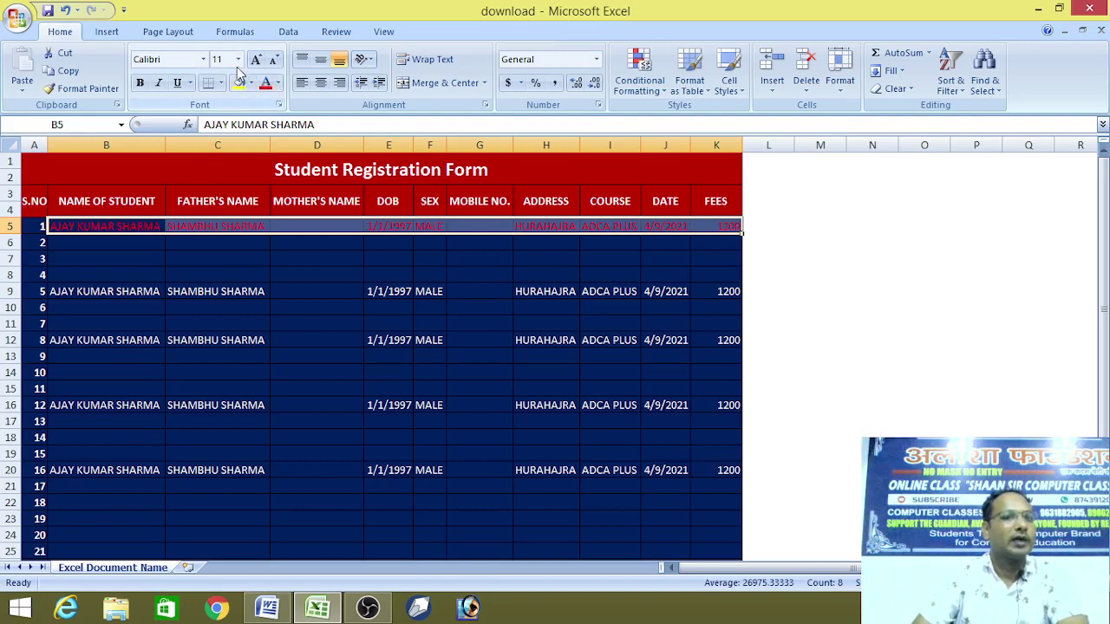
click(204, 59)
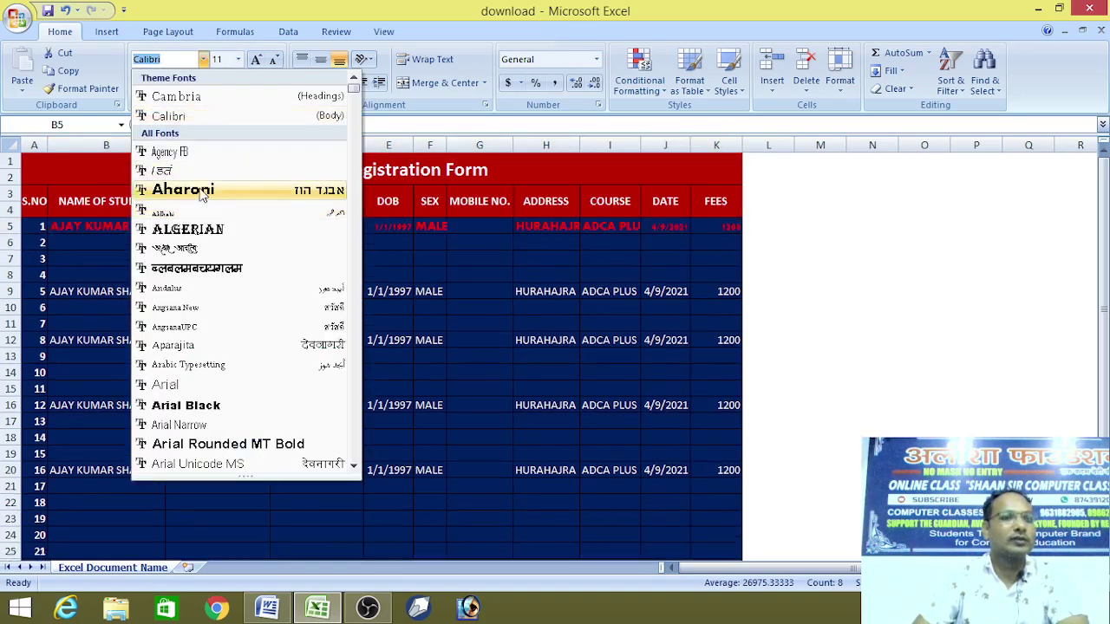
click(200, 191)
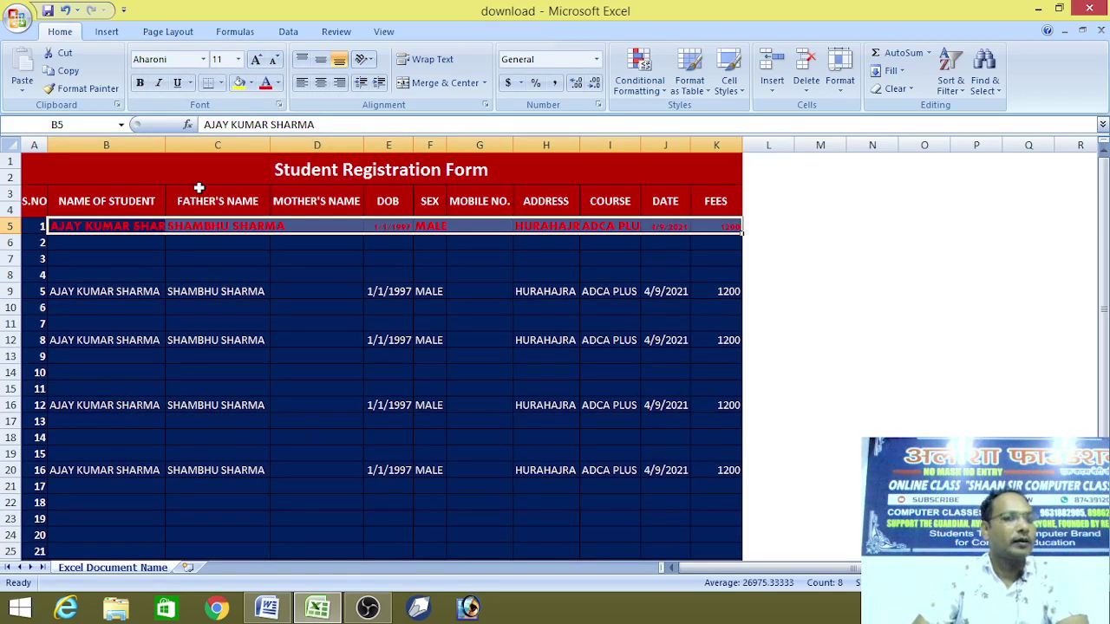
Use Format Painter to copy row 5's formatting onto rows 9, 12, 16 and 20.
click(83, 88)
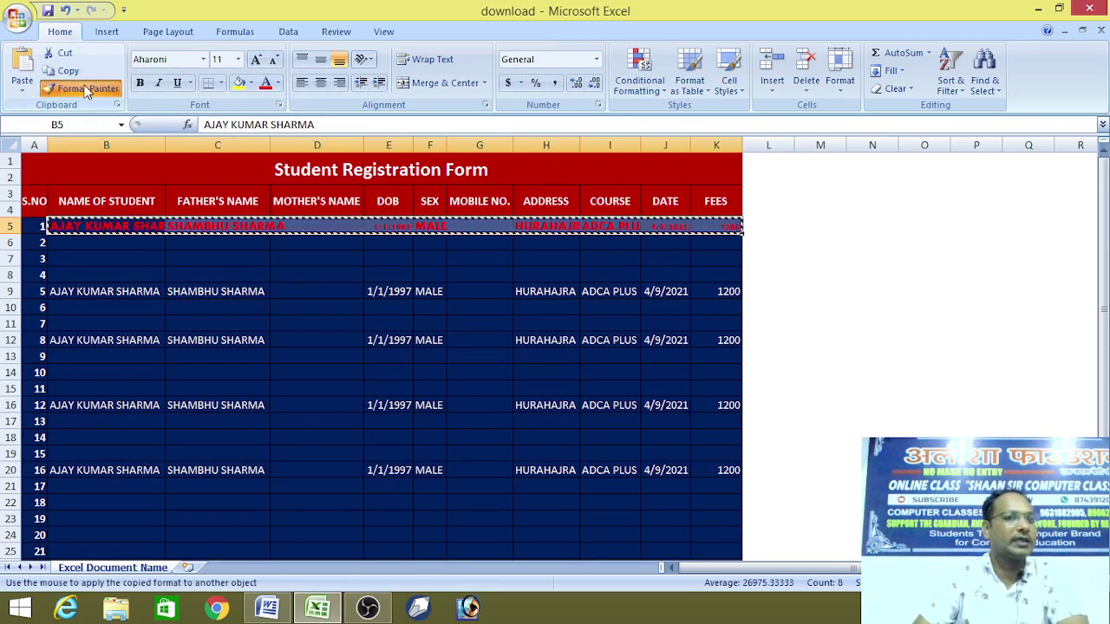
click(54, 291)
click(54, 338)
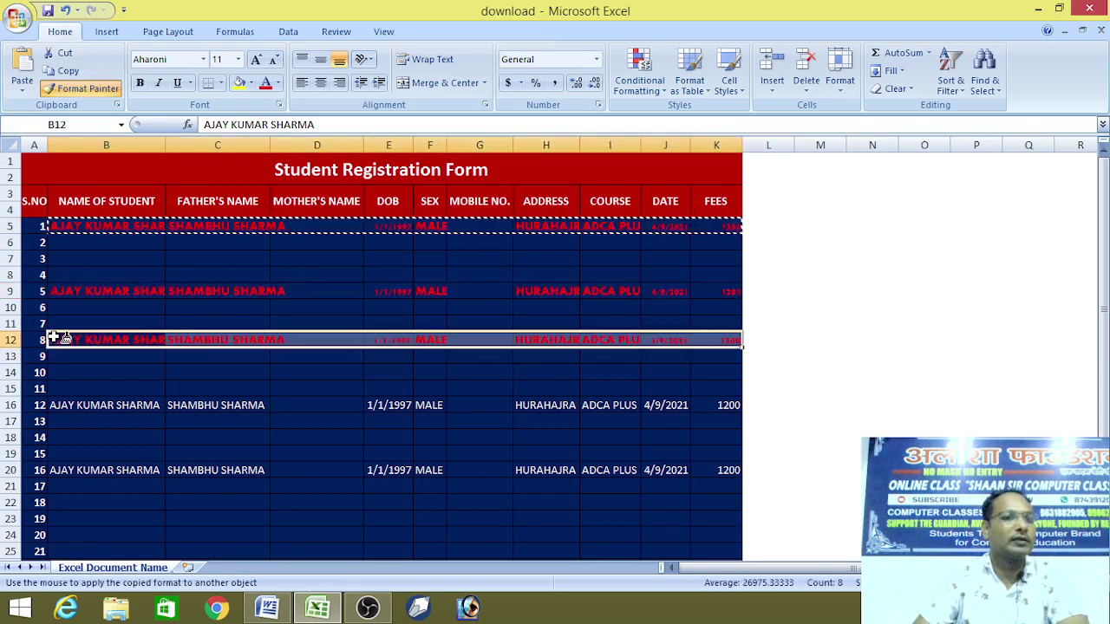
click(74, 405)
click(74, 470)
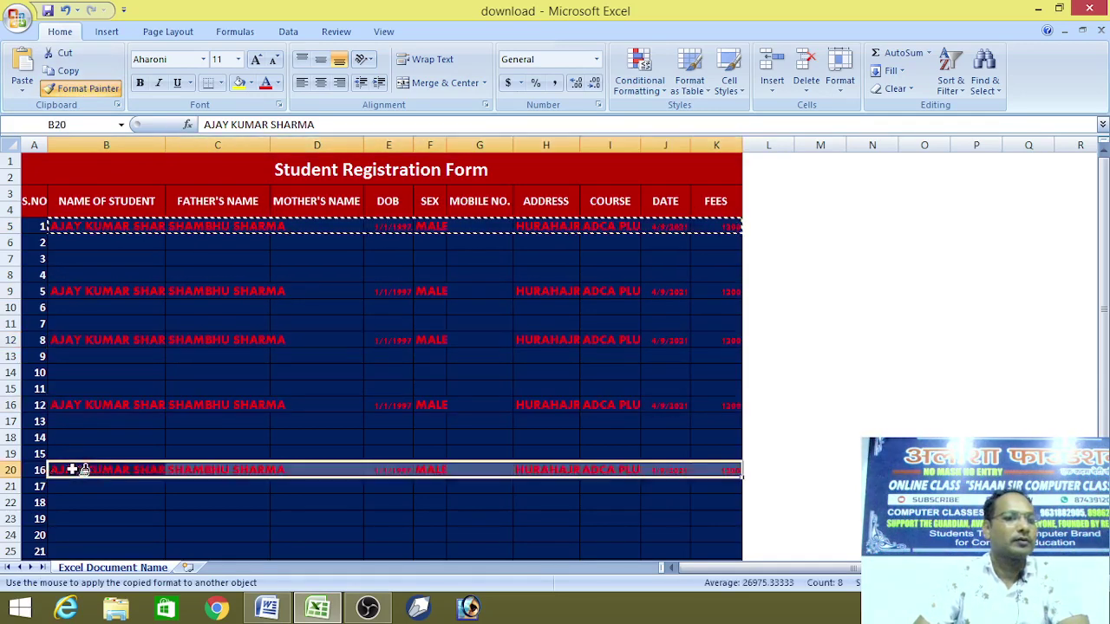
scroll(136, 389, down, 4)
Paint row 29, then paint empty cells beside the form dark blue.
click(162, 421)
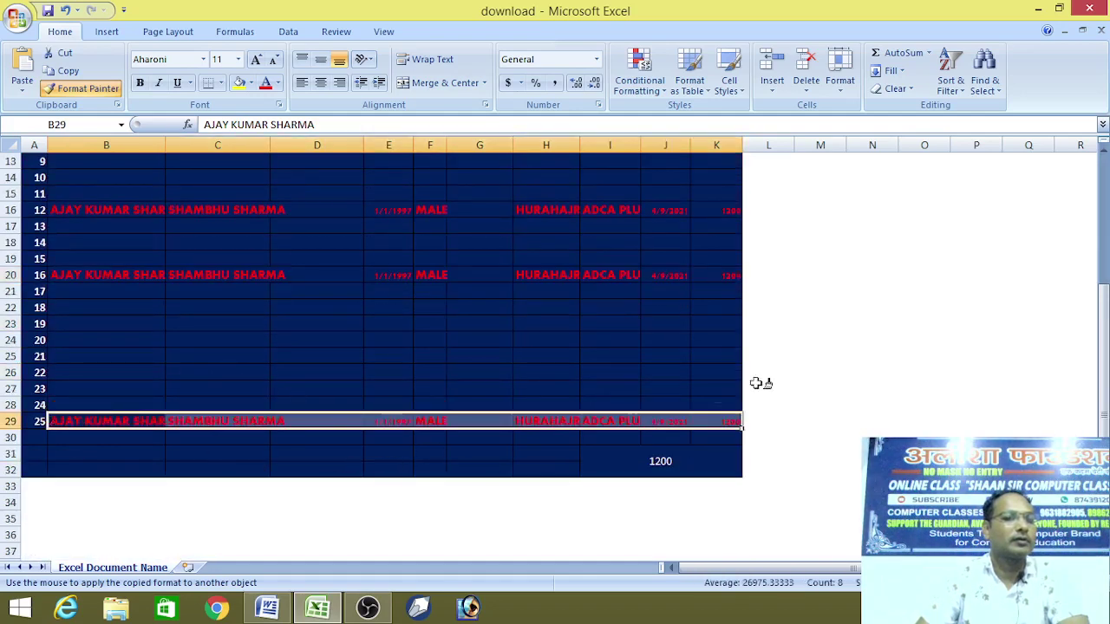
click(824, 351)
click(908, 264)
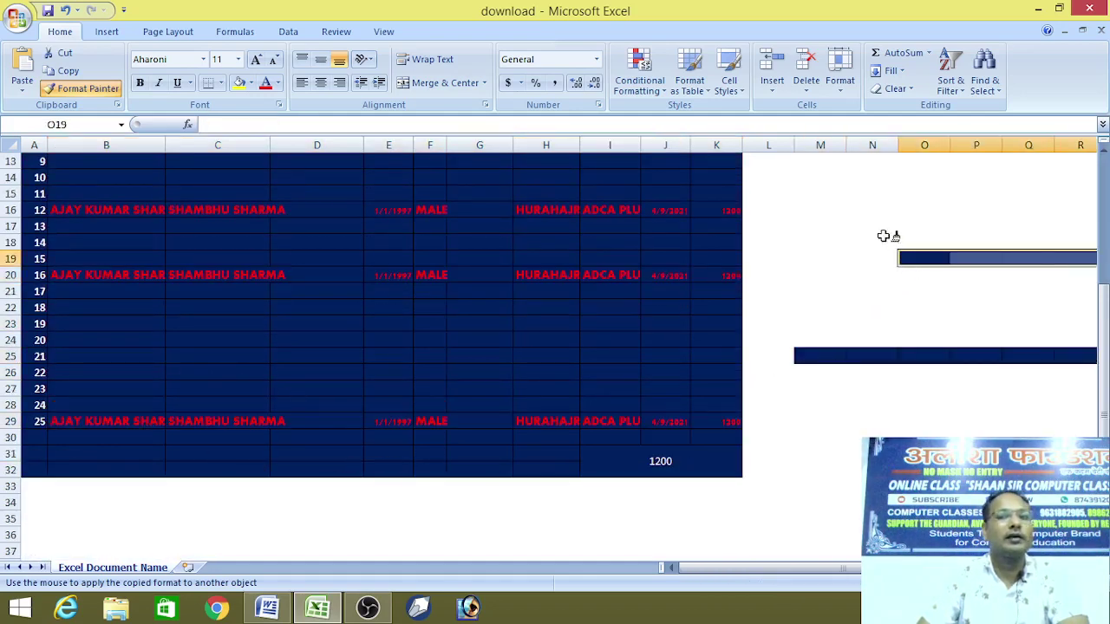
scroll(862, 218, up, 3)
click(820, 225)
click(819, 276)
click(793, 355)
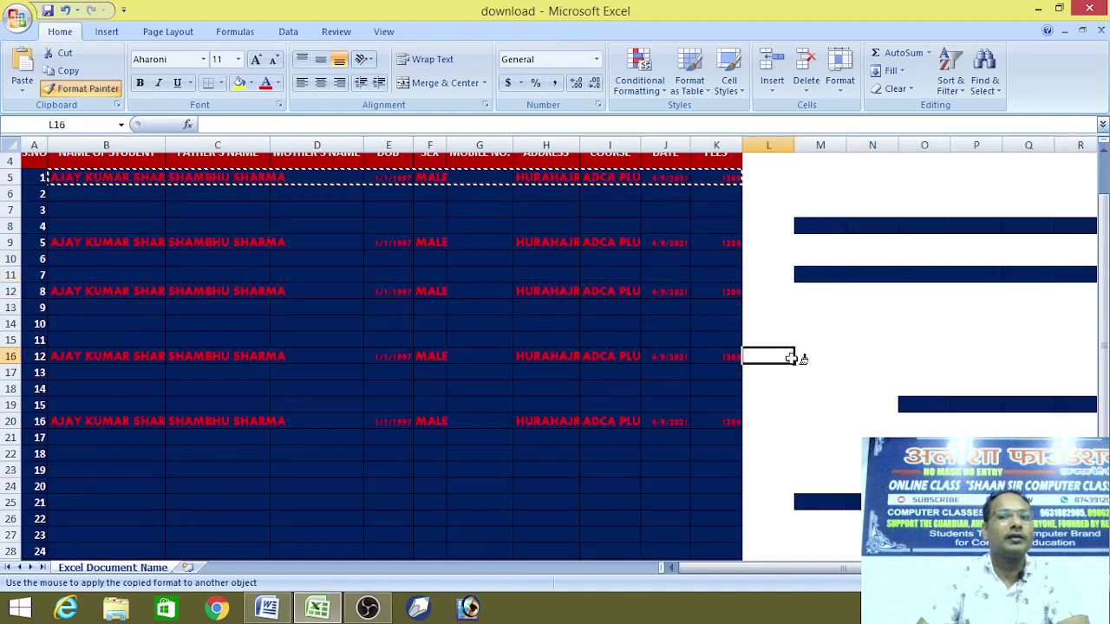
click(807, 422)
click(780, 454)
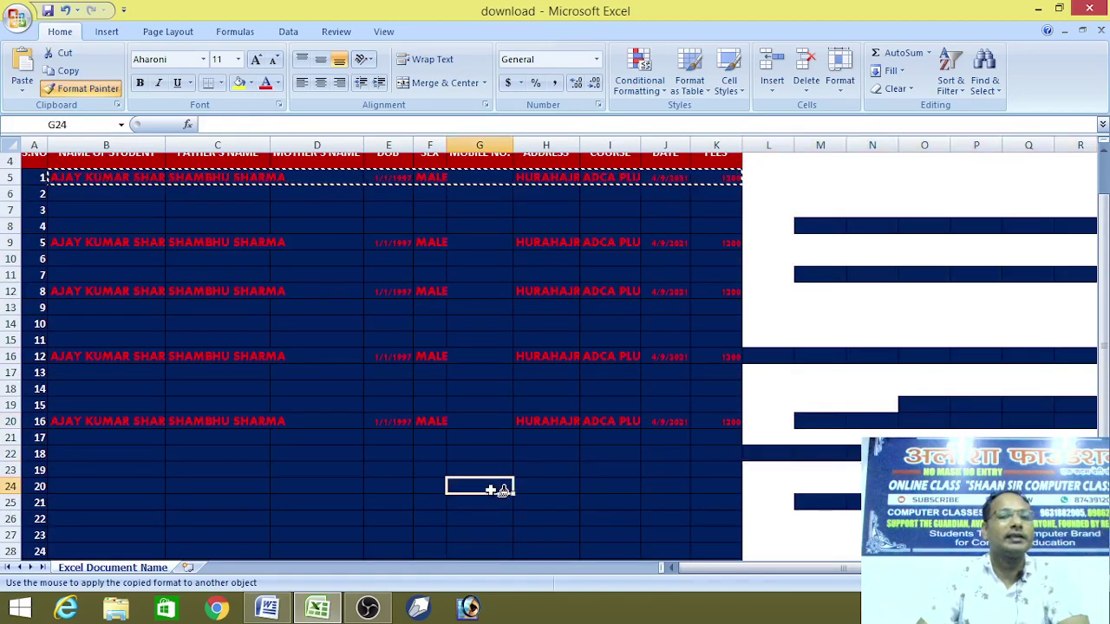
drag(496, 486, 850, 487)
click(873, 225)
click(886, 177)
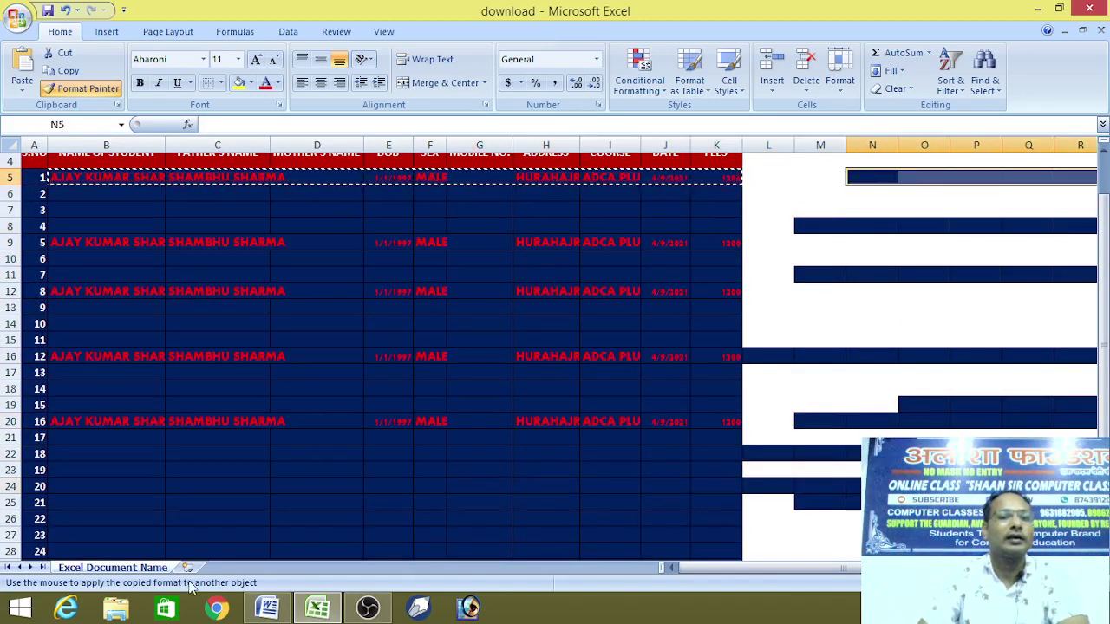
Insert a new sheet and paint E13:N13, J8:S8, K17:T17 and G20:P20 dark blue.
click(188, 567)
click(264, 355)
click(507, 274)
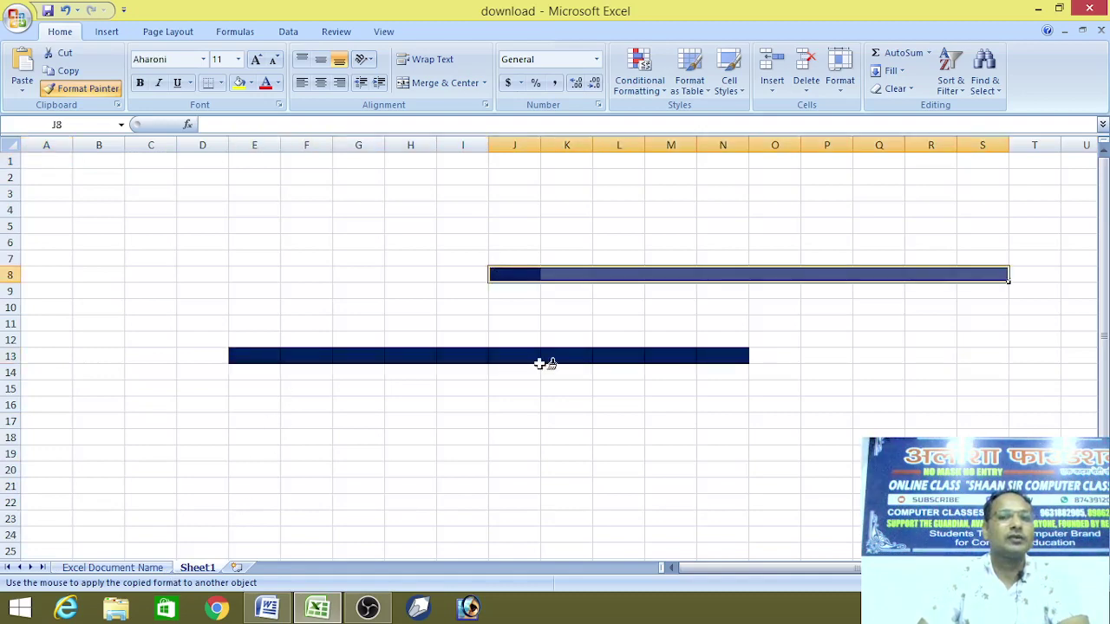
click(564, 423)
click(350, 467)
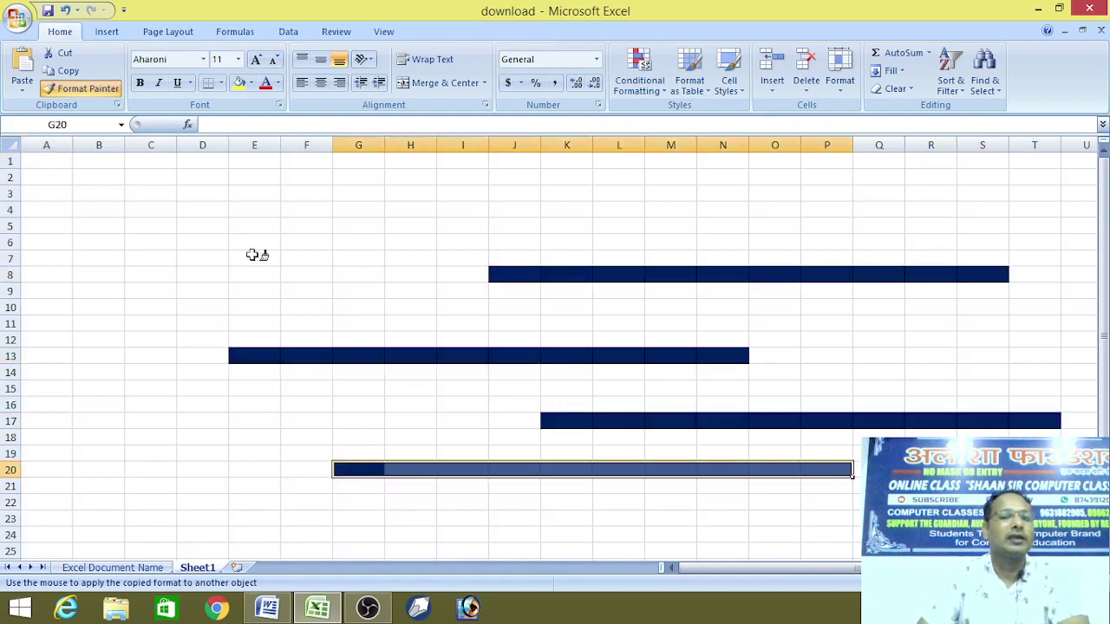
click(18, 18)
Create a blank workbook and paint dark-blue bars across rows on Sheet1 and Sheet2.
click(50, 52)
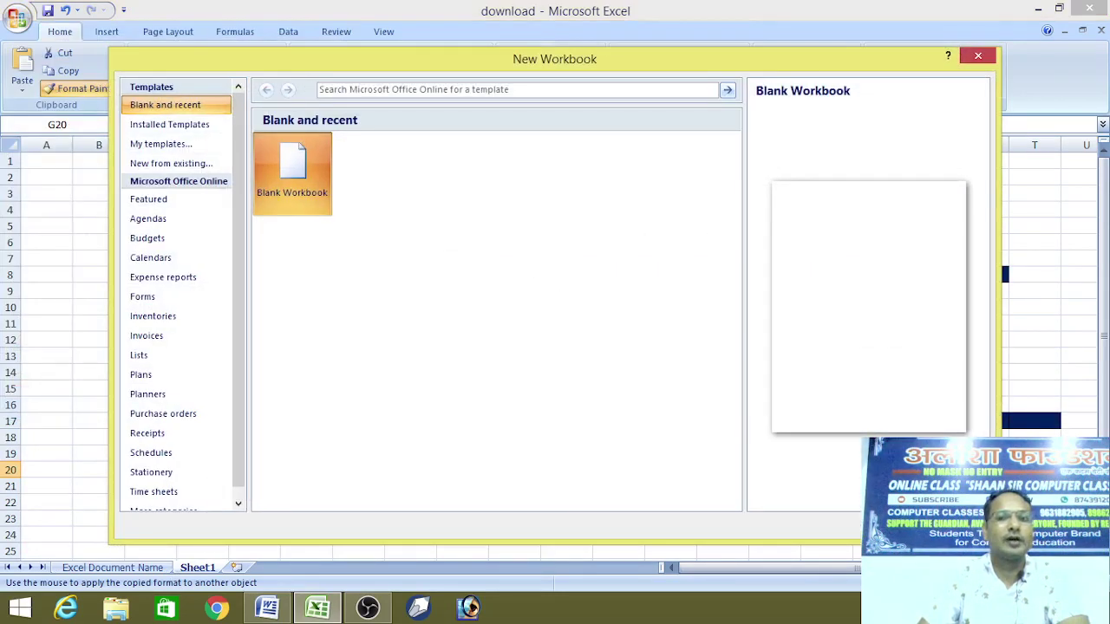
key(Return)
click(512, 326)
click(339, 373)
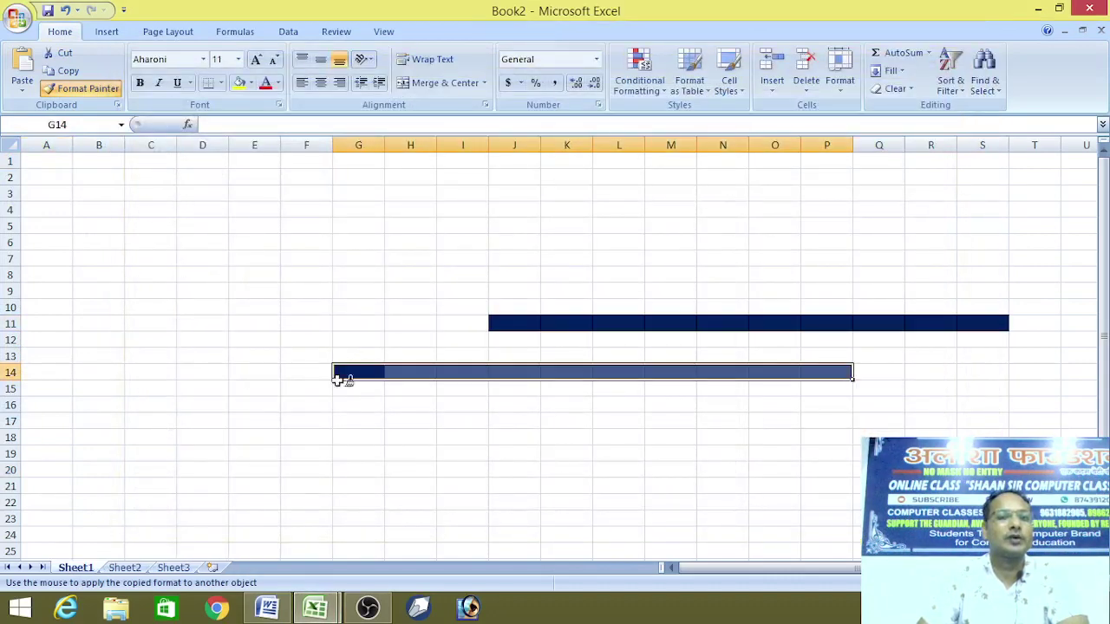
click(290, 453)
click(193, 340)
click(196, 260)
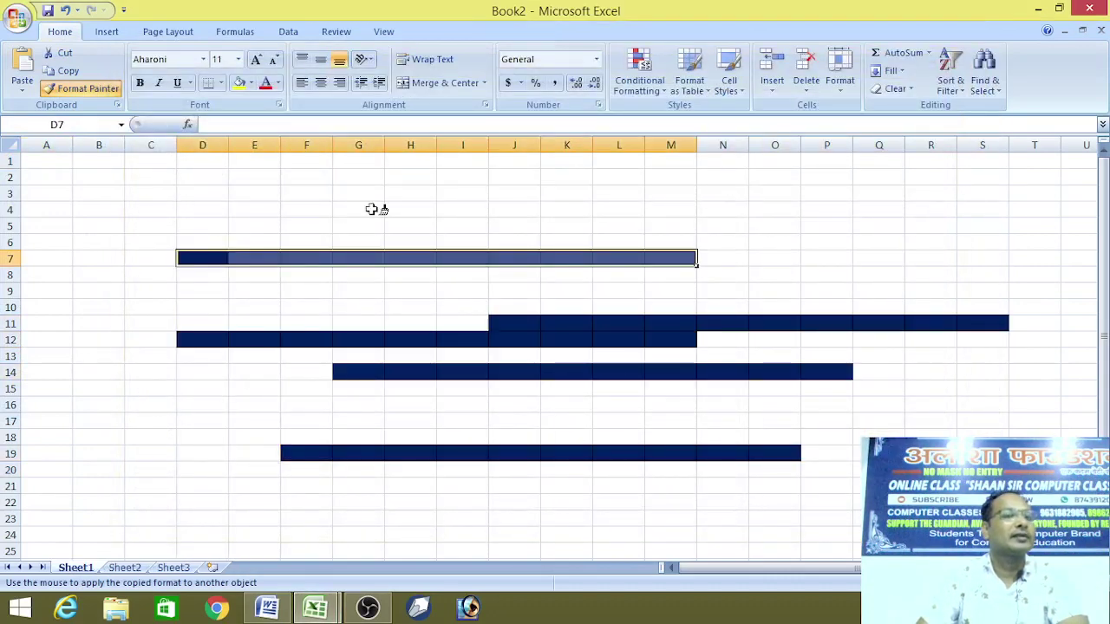
click(371, 209)
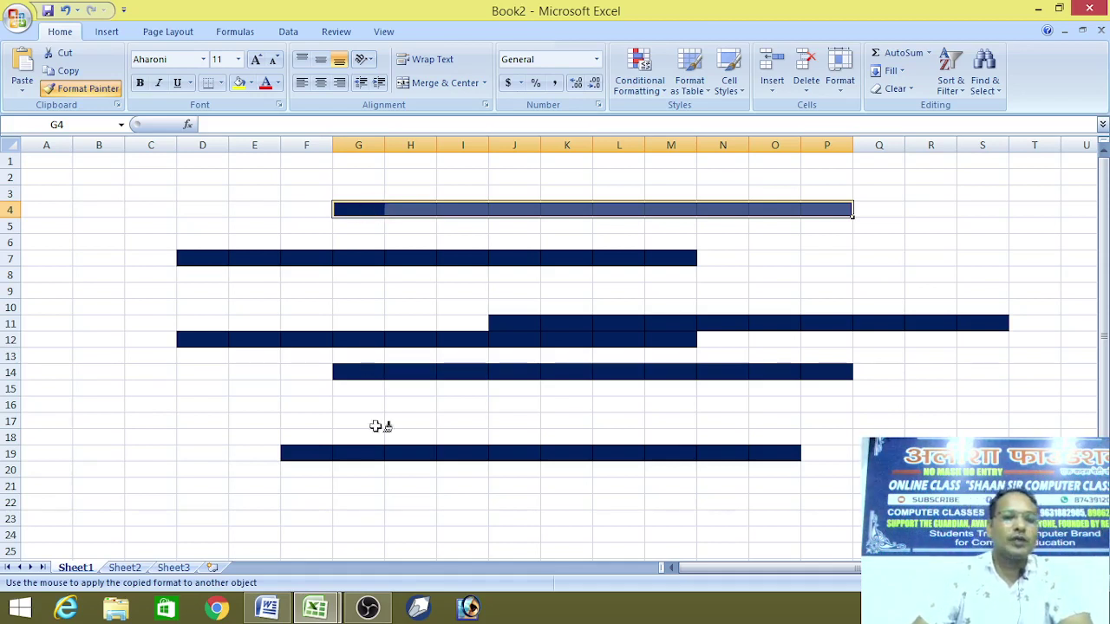
click(125, 567)
click(460, 275)
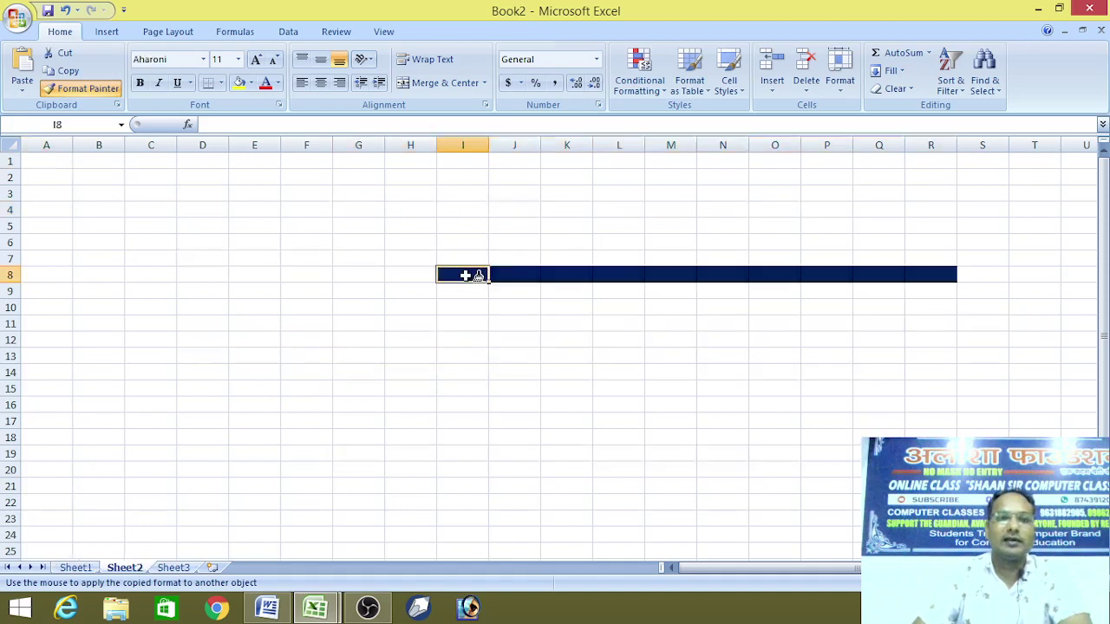
Close Book2 and download without saving, then quit and relaunch Excel.
click(1102, 30)
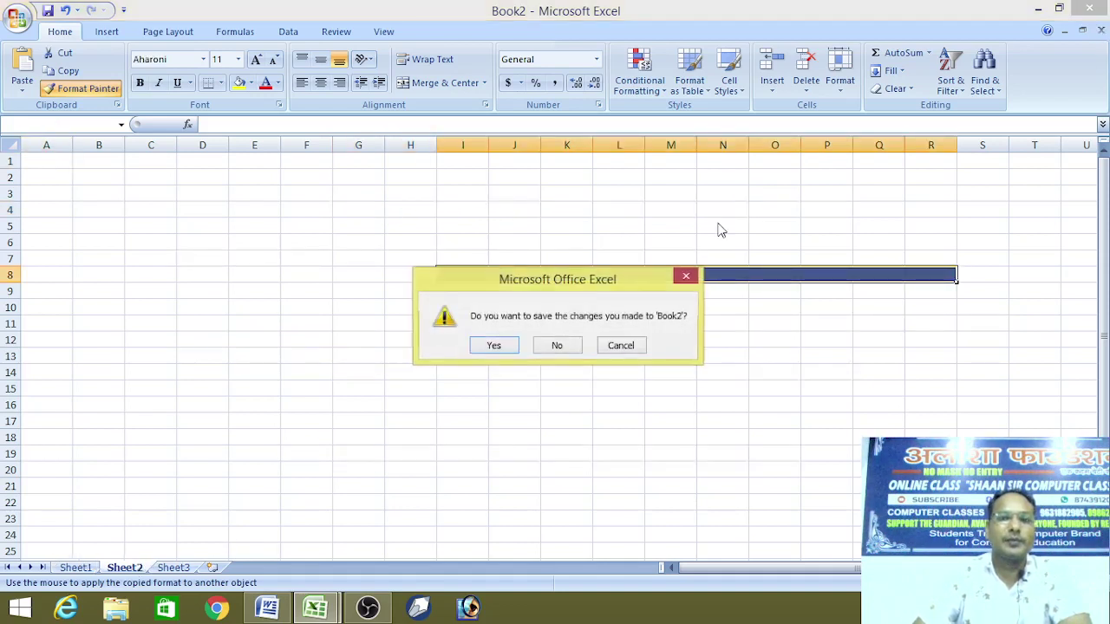
click(570, 347)
click(1101, 31)
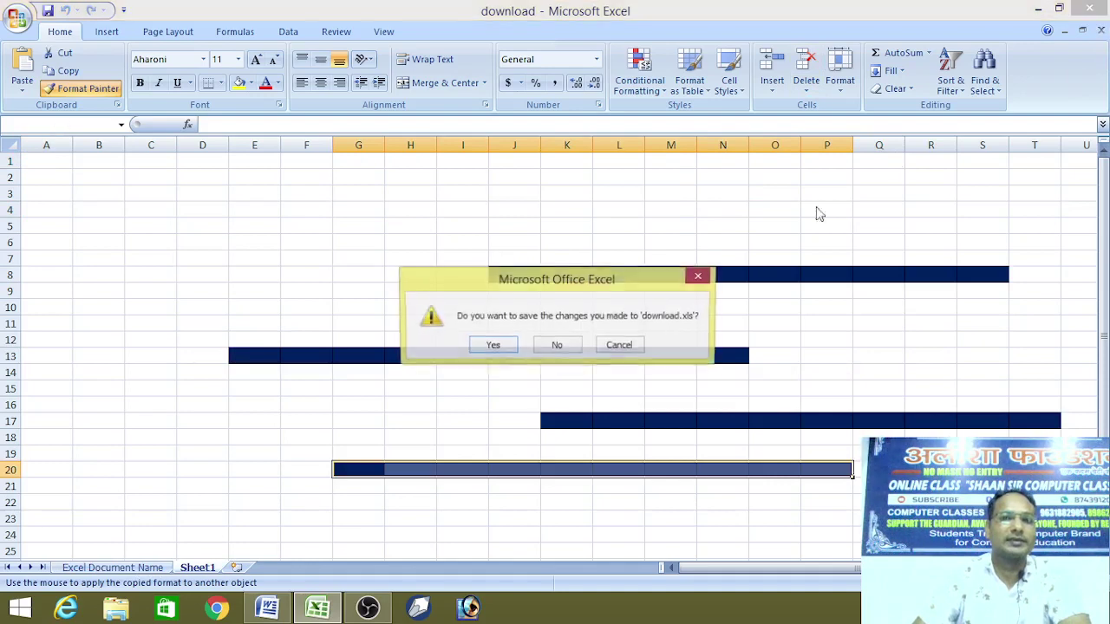
click(579, 347)
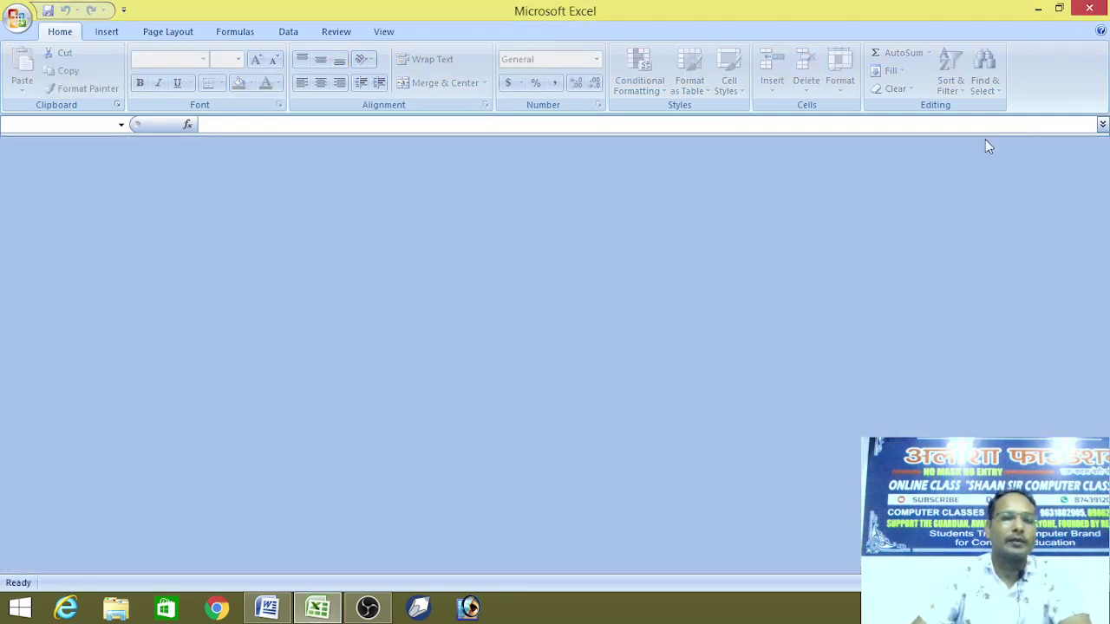
click(1090, 8)
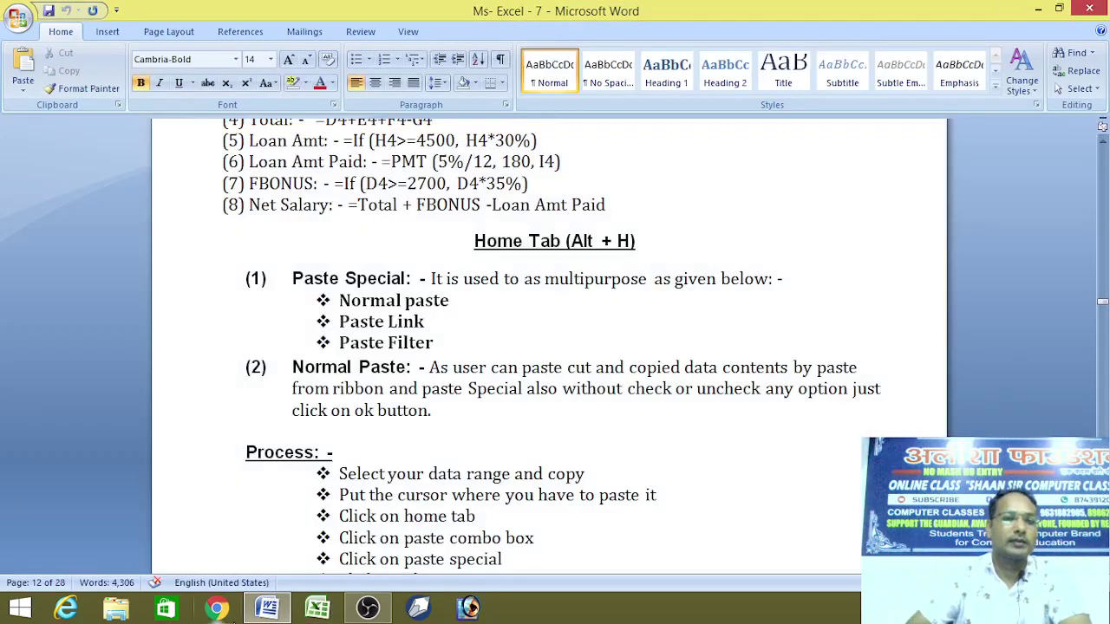
click(317, 607)
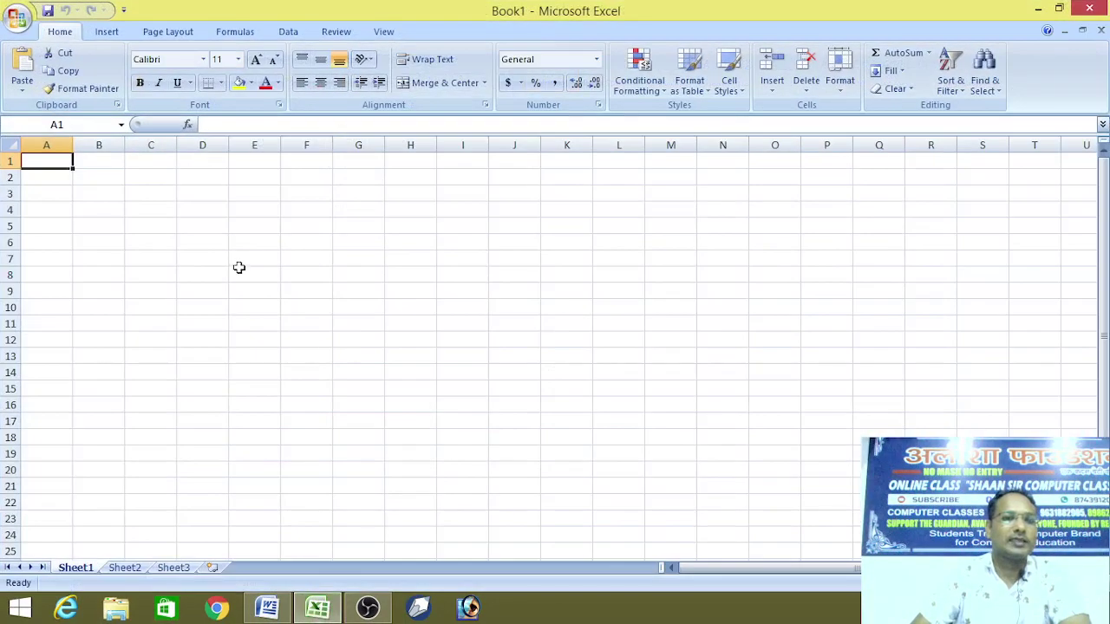
Paint A1's plain formatting onto K10, then show the recent documents list.
click(87, 89)
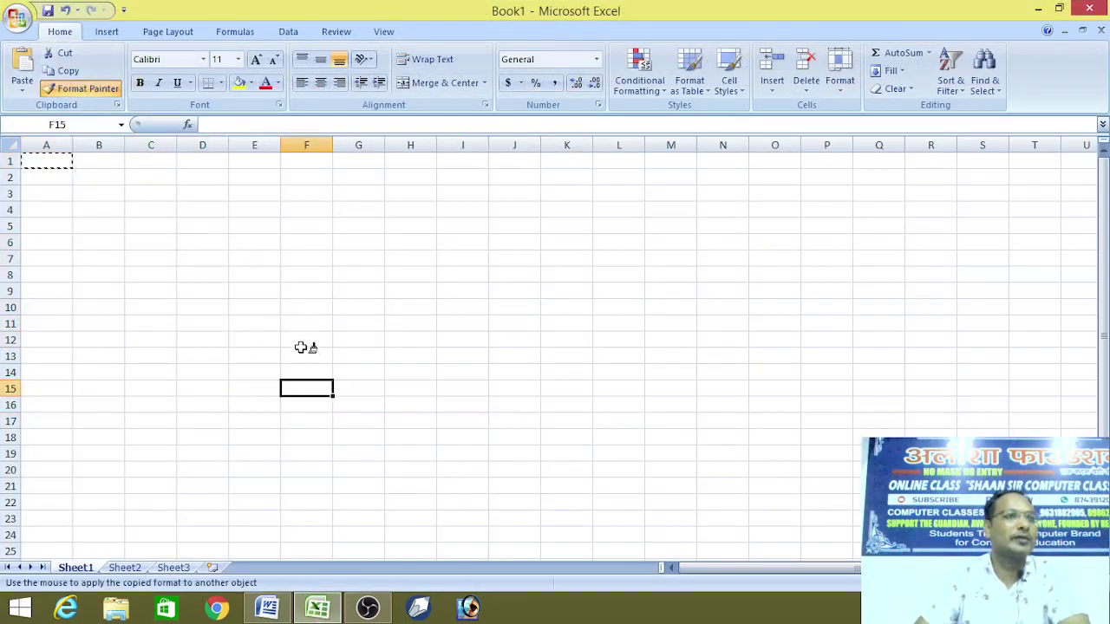
click(548, 313)
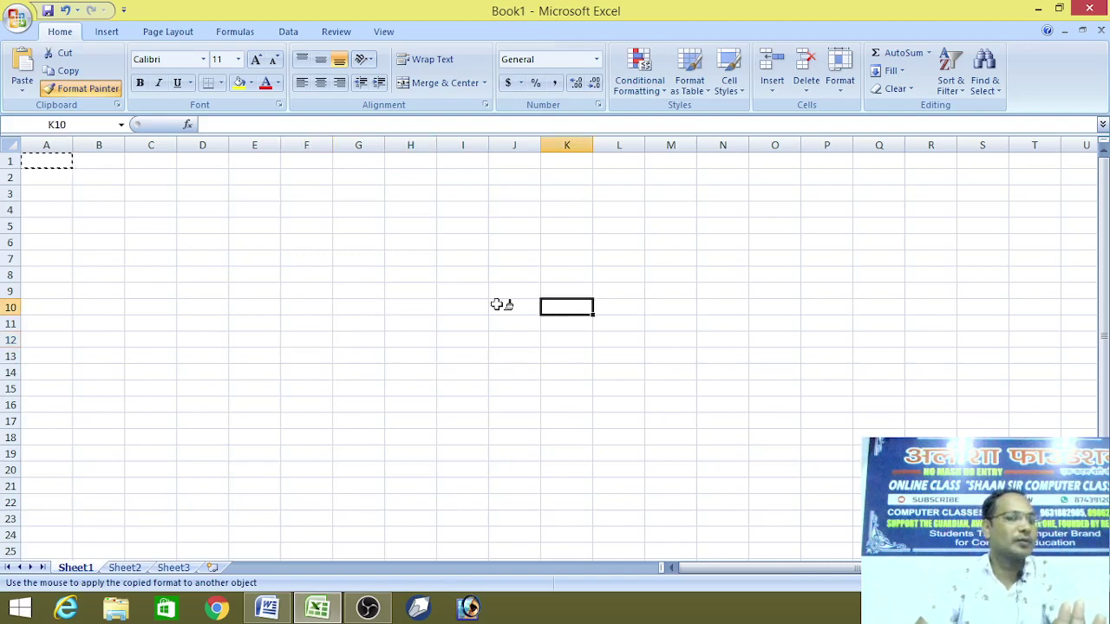
click(17, 19)
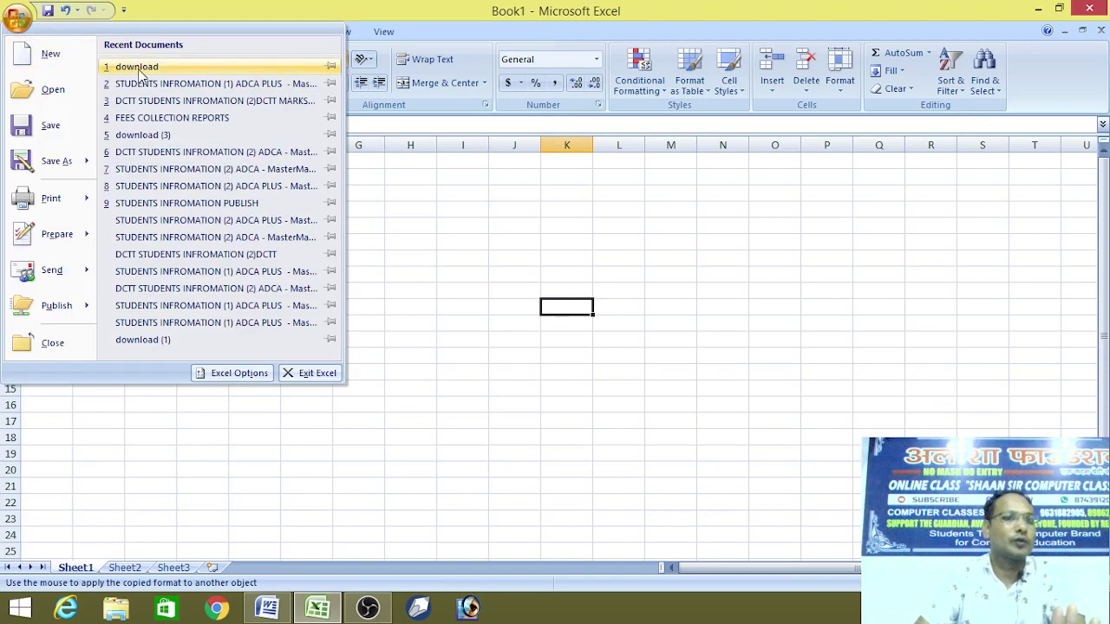
Reopen download.xls and paint cells D10, G11, K13, J8 and I13 white.
click(139, 69)
click(516, 345)
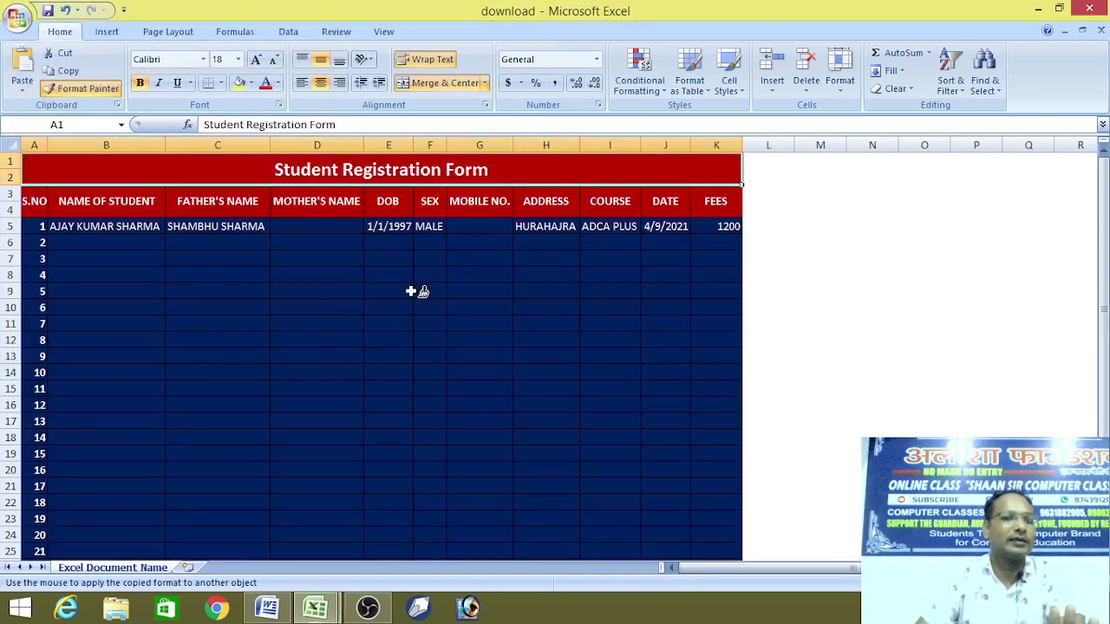
click(287, 305)
click(481, 321)
click(731, 354)
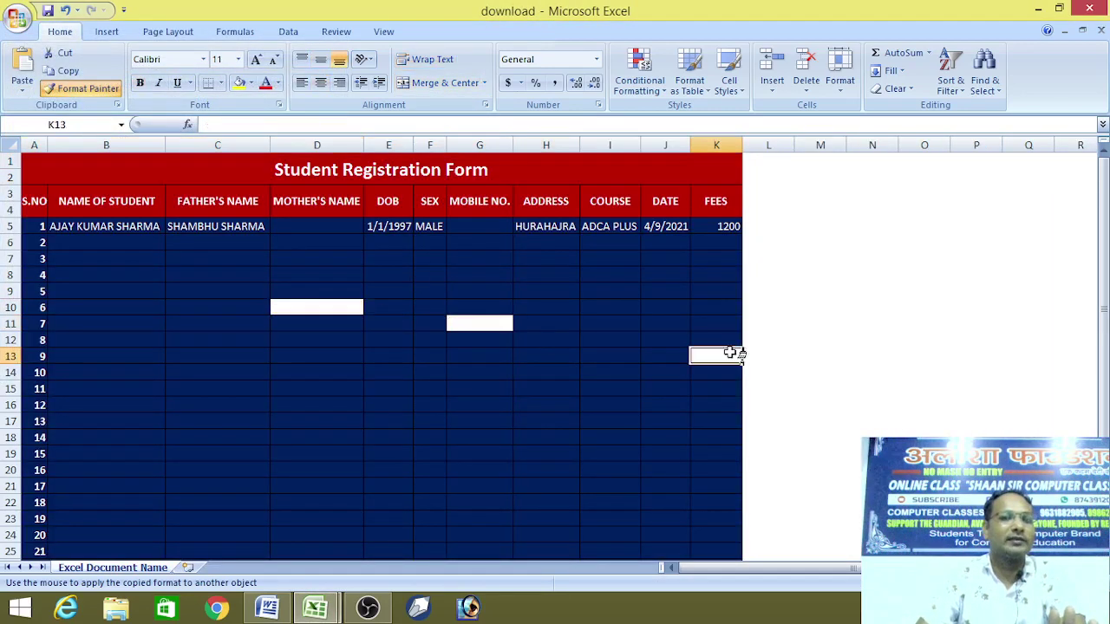
click(668, 276)
click(616, 356)
Paint cells H19, F18, D16, C18, B14 and E24 white, then close the workbook.
click(549, 452)
click(431, 436)
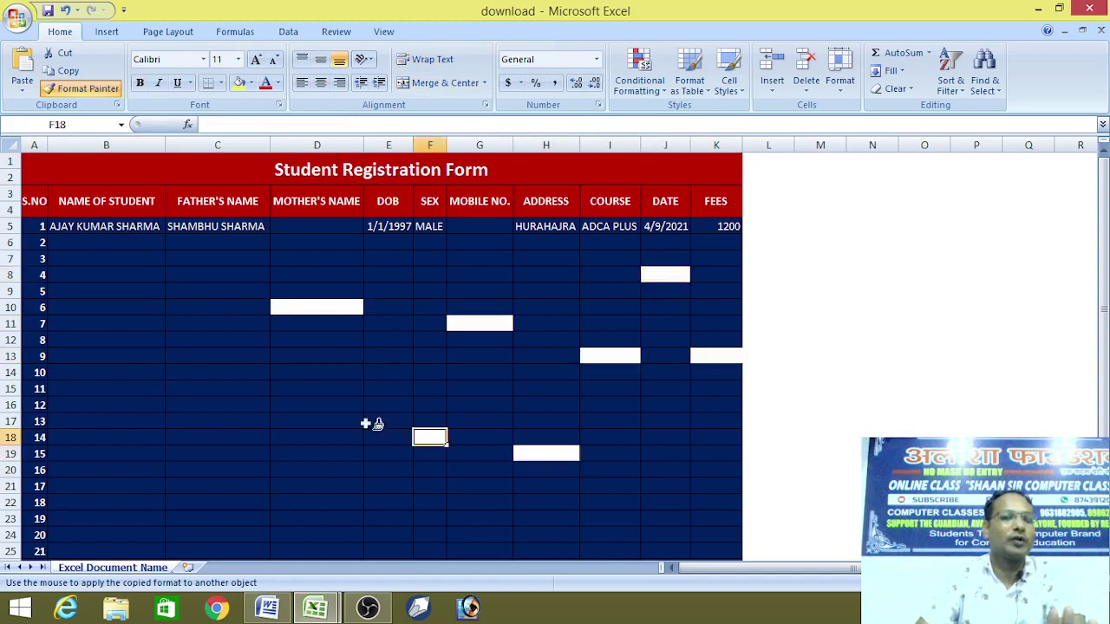
click(353, 405)
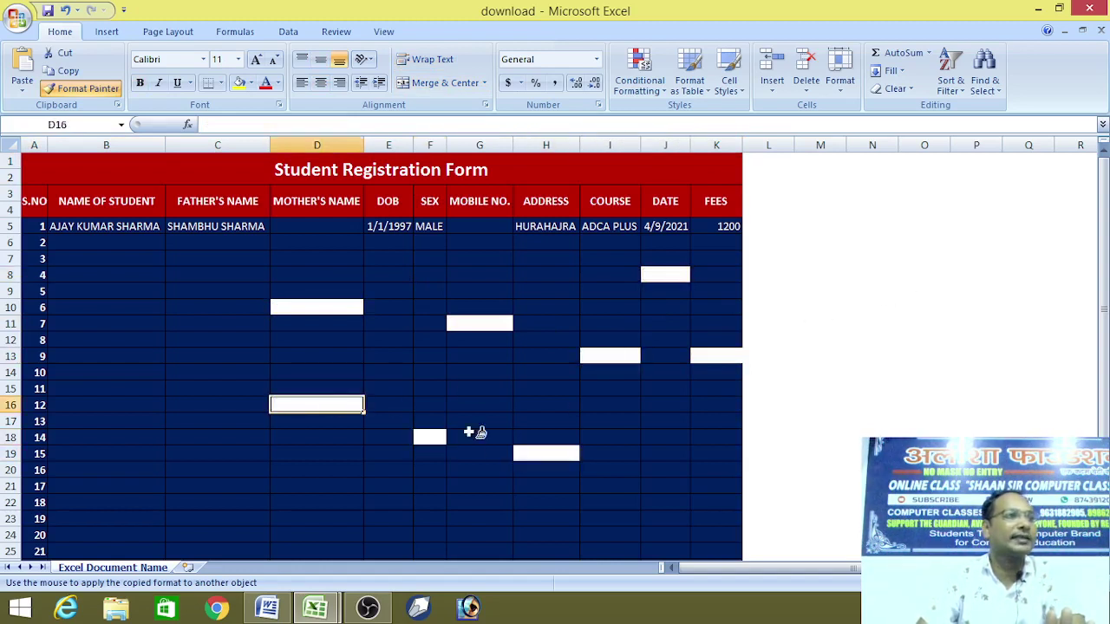
click(196, 436)
click(132, 371)
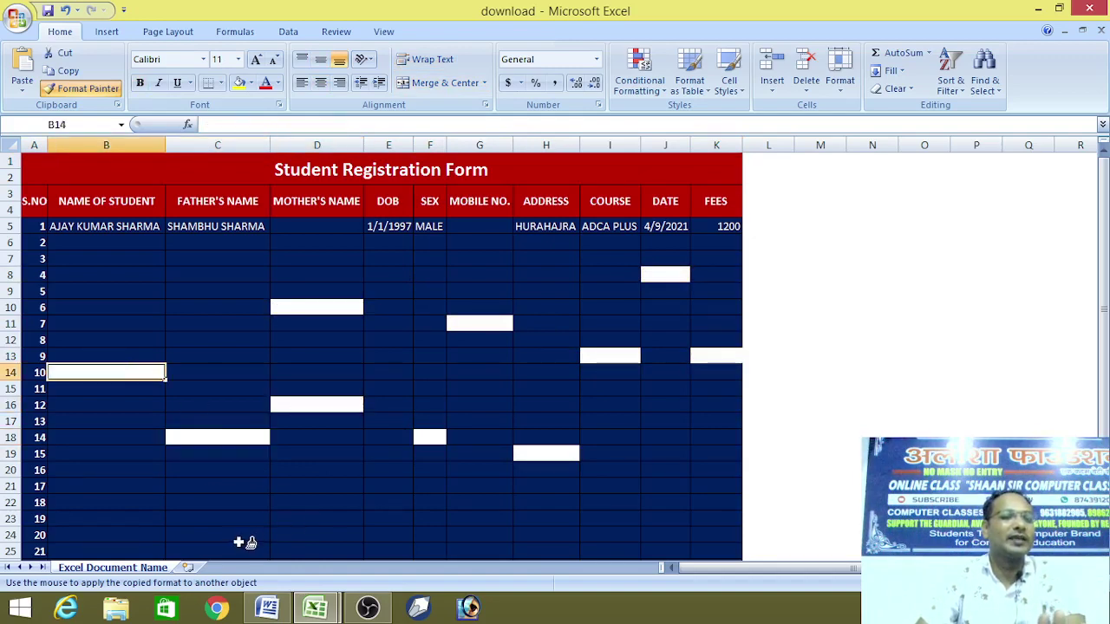
click(392, 535)
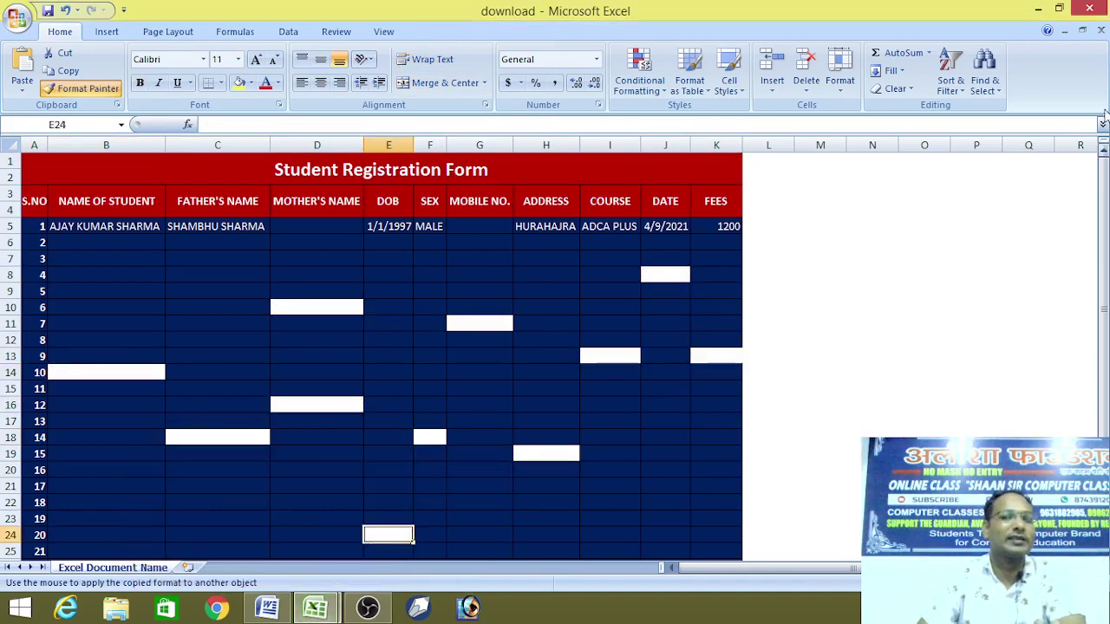
click(1101, 30)
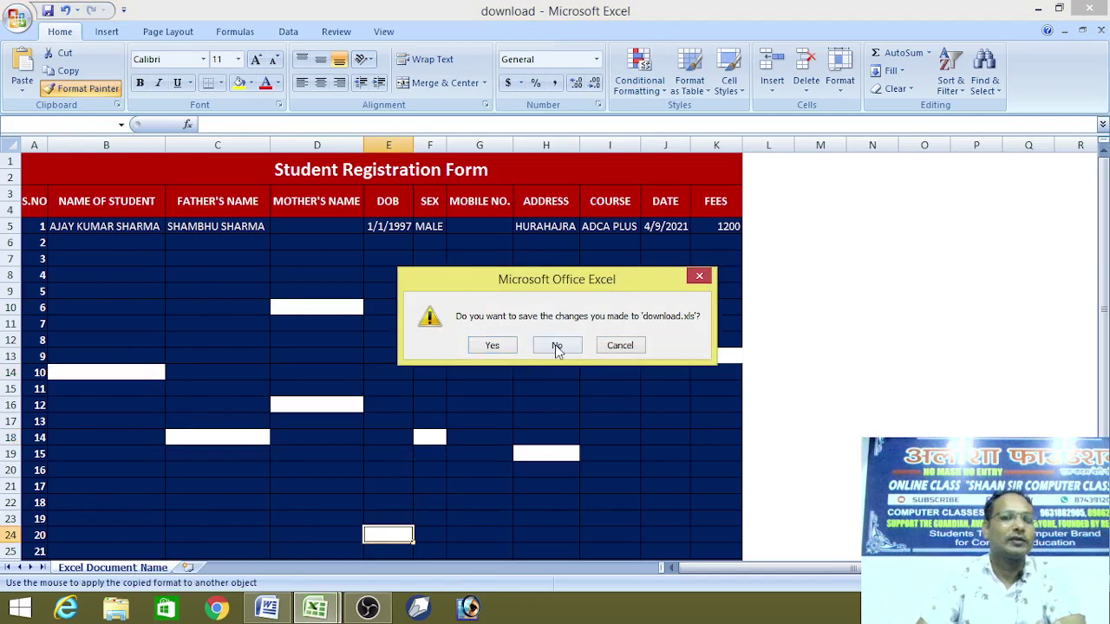
Discard download.xls changes, then apply copied formatting and paste into E9, B4 and B6.
click(556, 346)
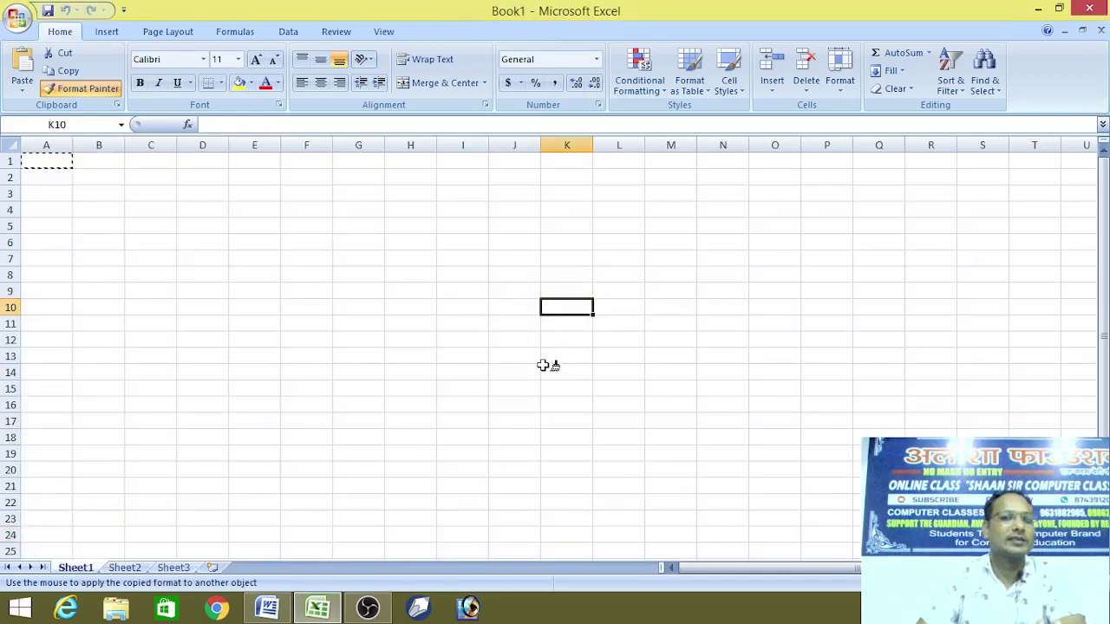
click(247, 291)
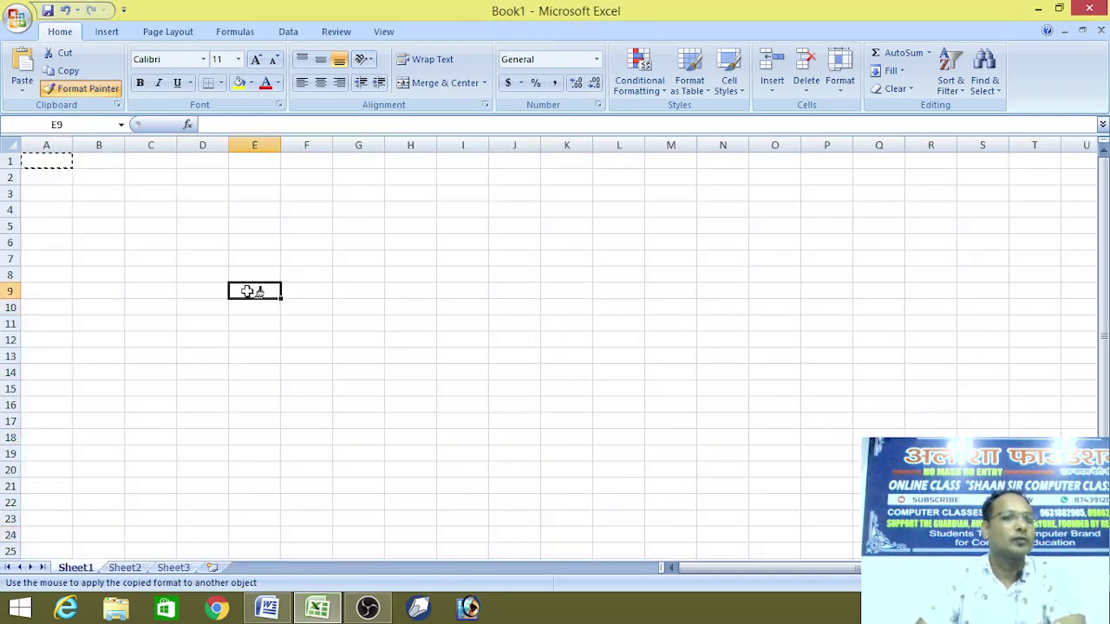
click(25, 73)
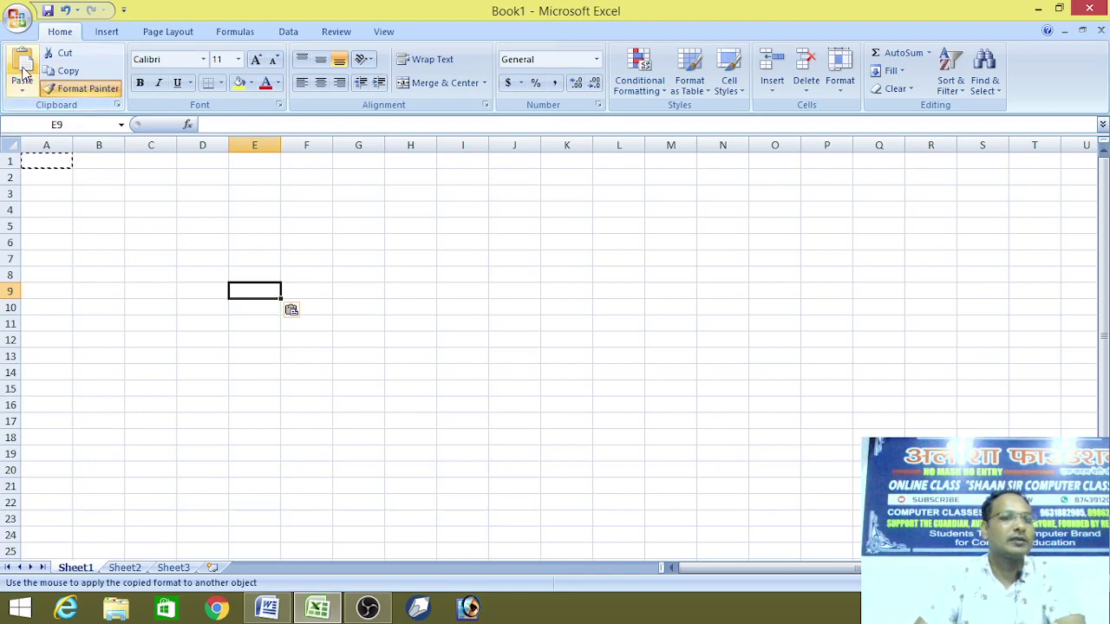
click(42, 161)
click(98, 208)
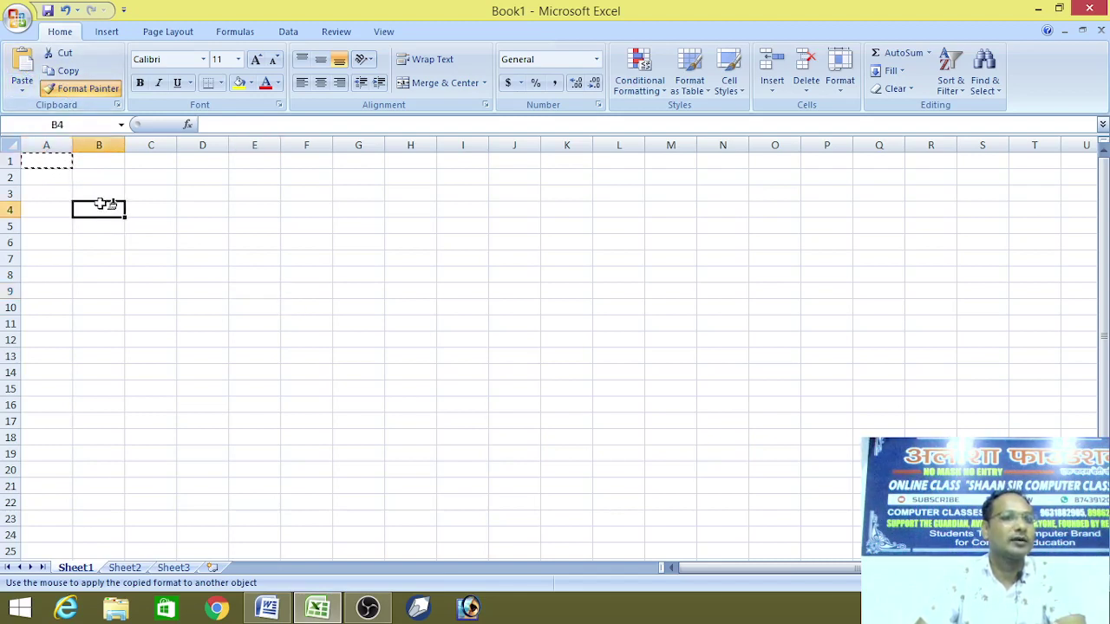
click(120, 242)
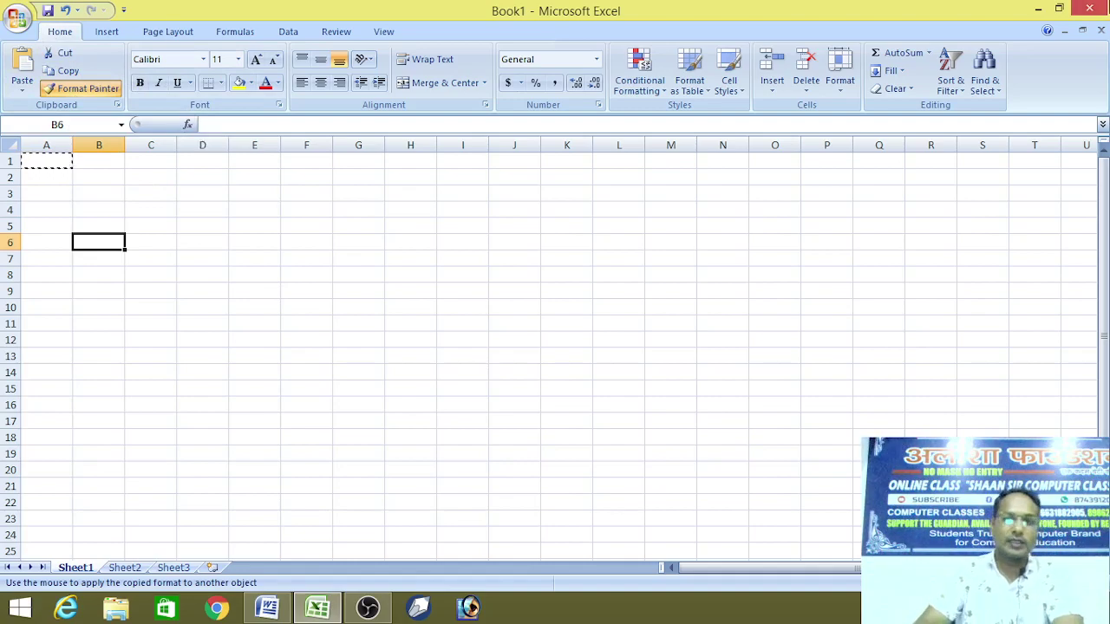
Quit Excel without saving Book1 and relaunch it with a new blank workbook.
click(1091, 8)
click(564, 347)
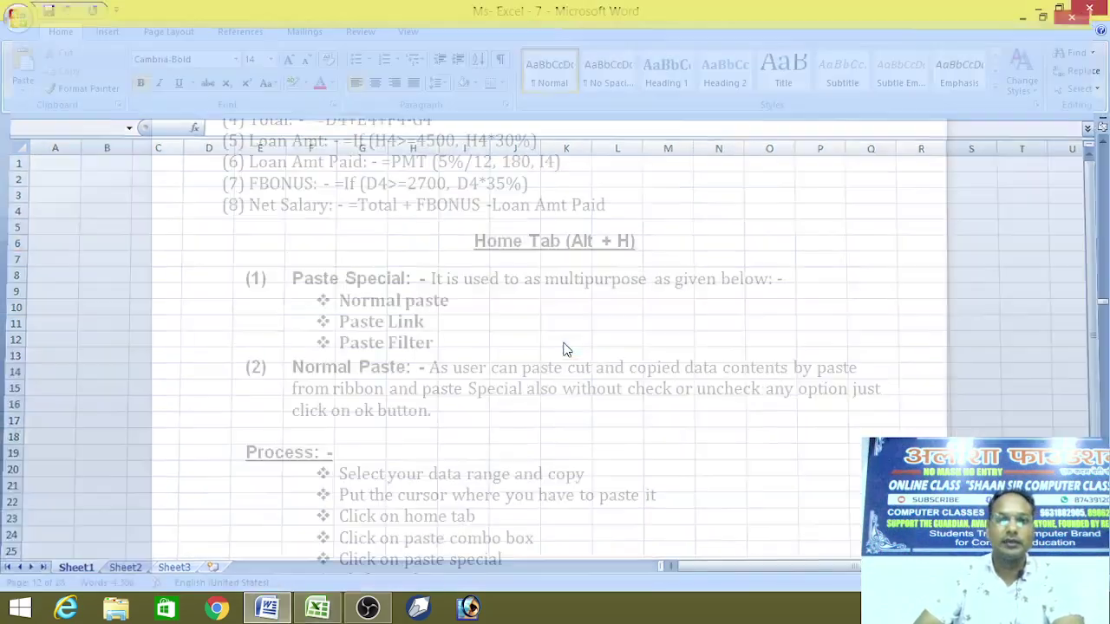
click(318, 607)
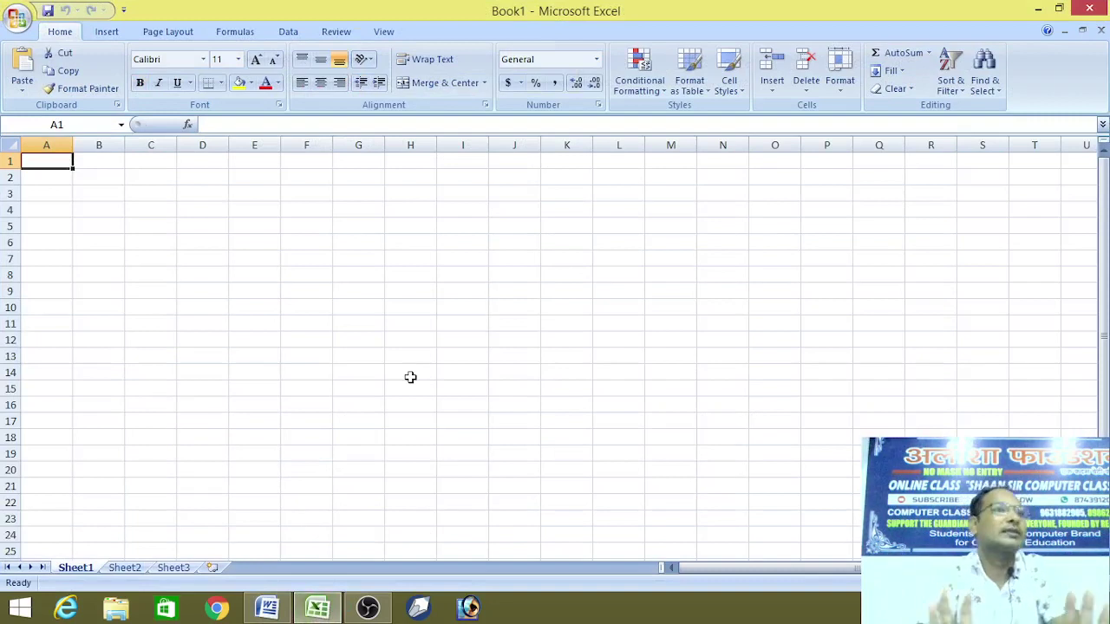
Enter a person's full name in cell F10.
click(321, 309)
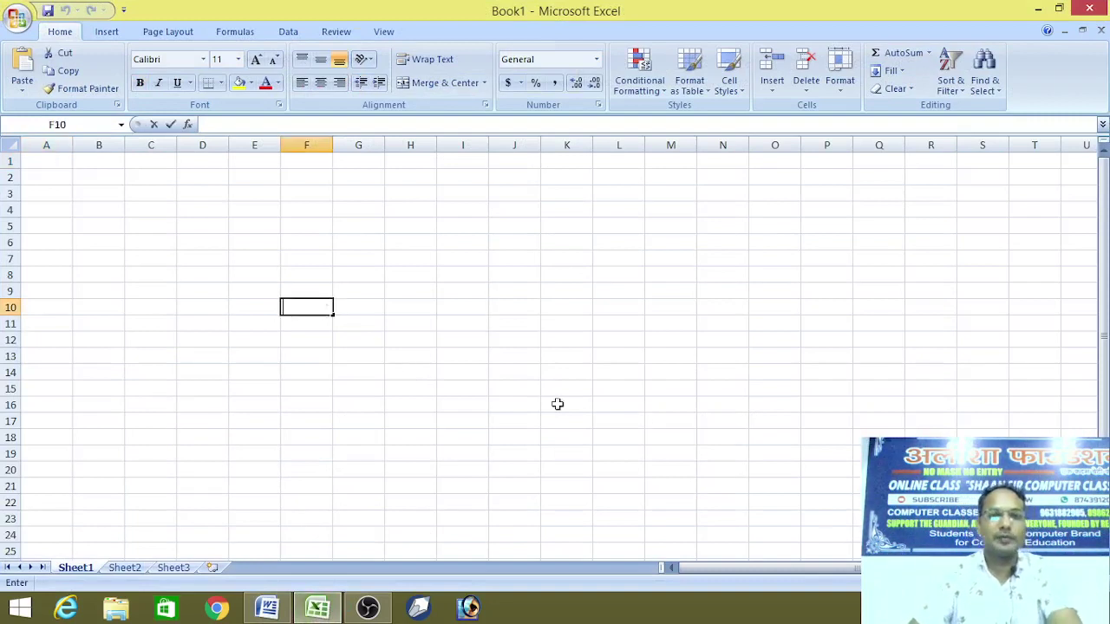
key(Right)
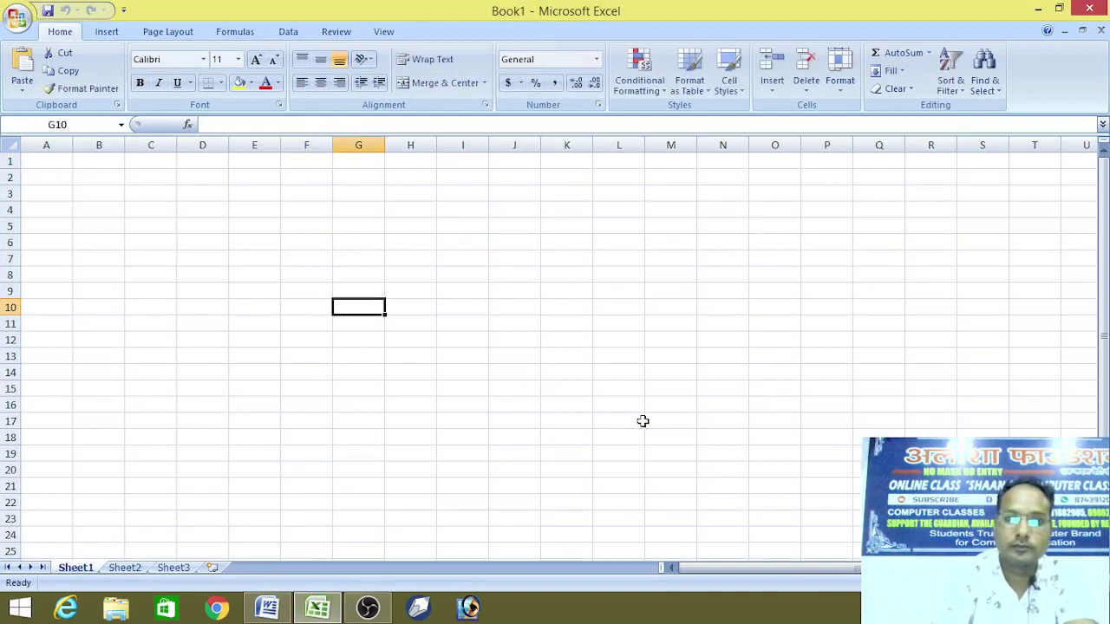
key(Left)
text(MA)
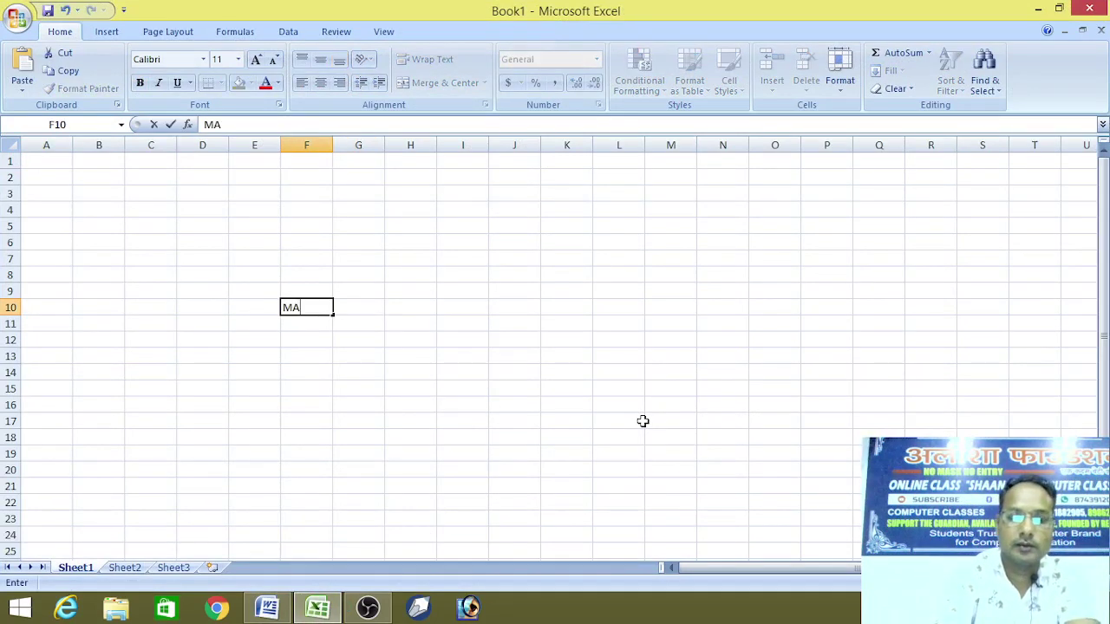
text(NISH K)
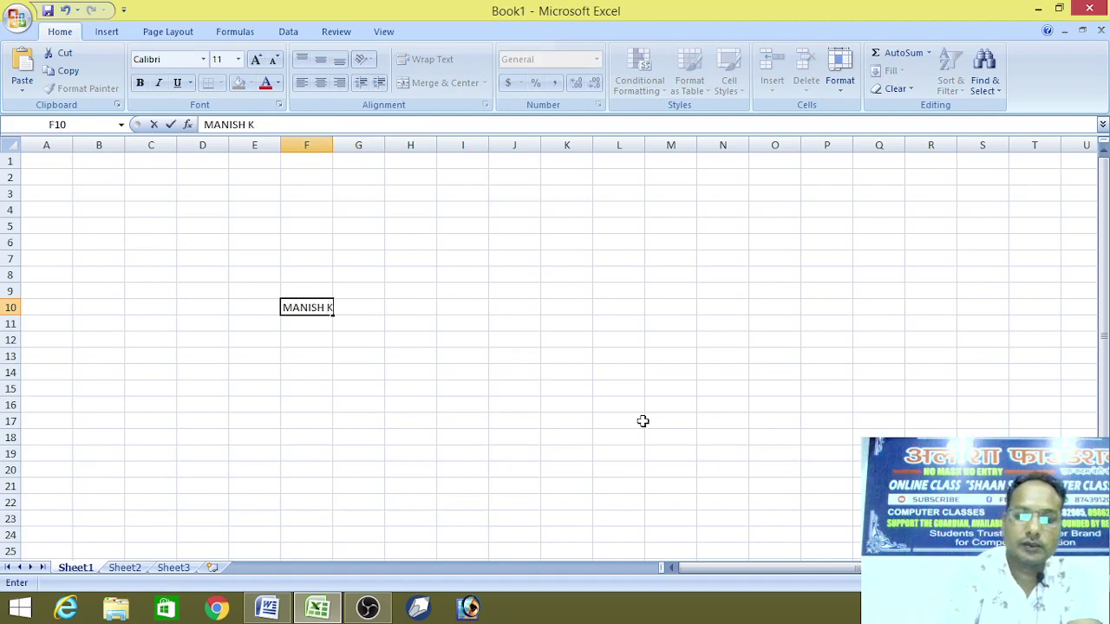
text(UMAR)
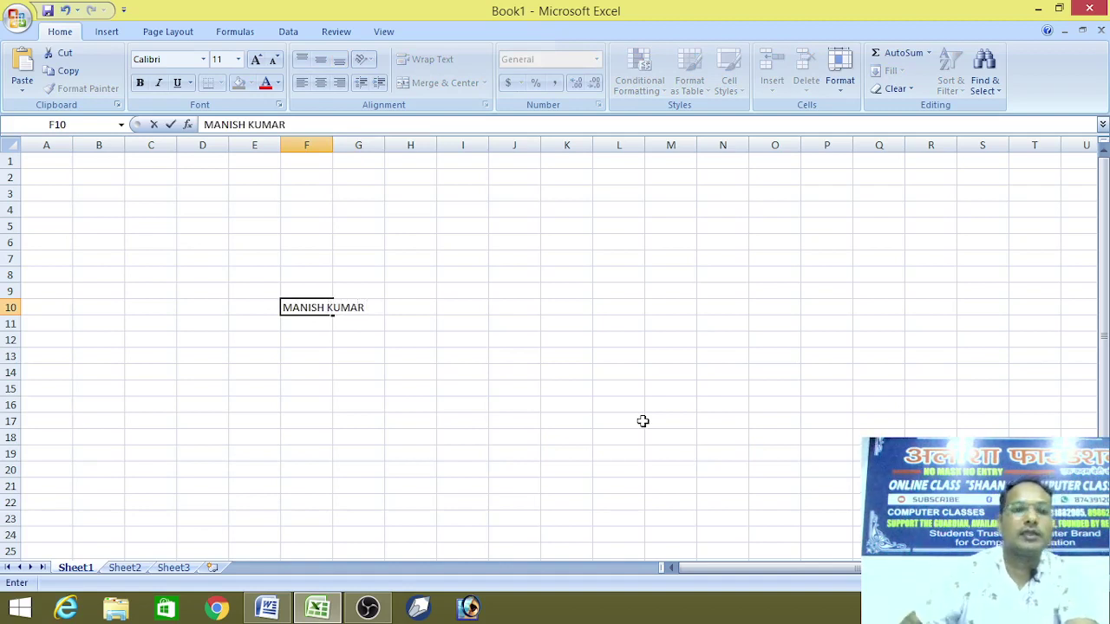
click(642, 421)
Reselect F10 and use the Font Color button to colour the name red.
click(301, 311)
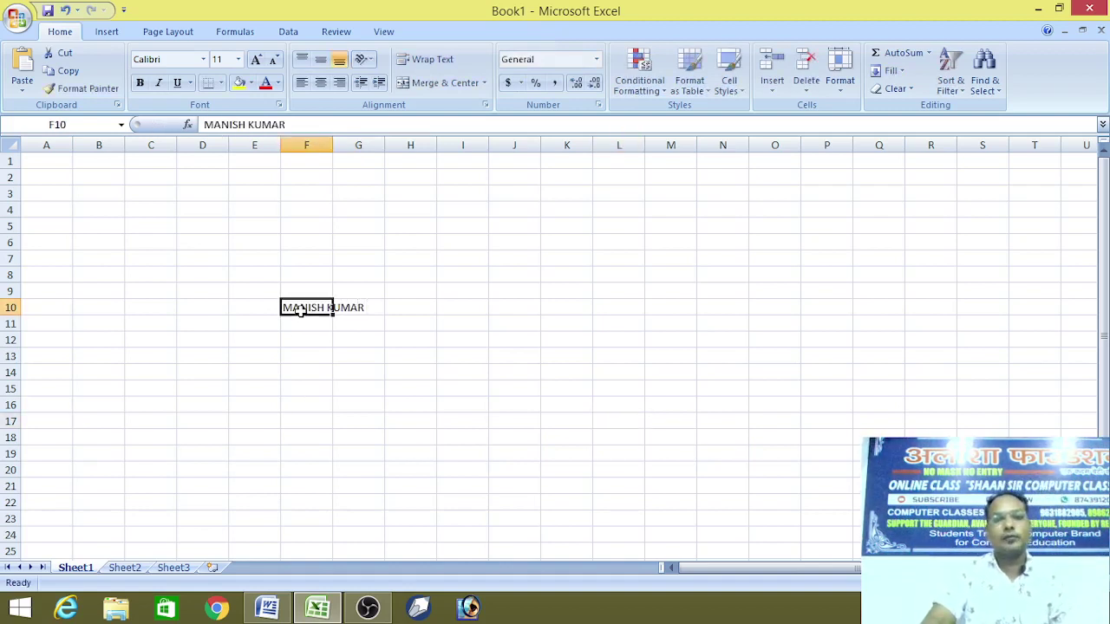
click(266, 84)
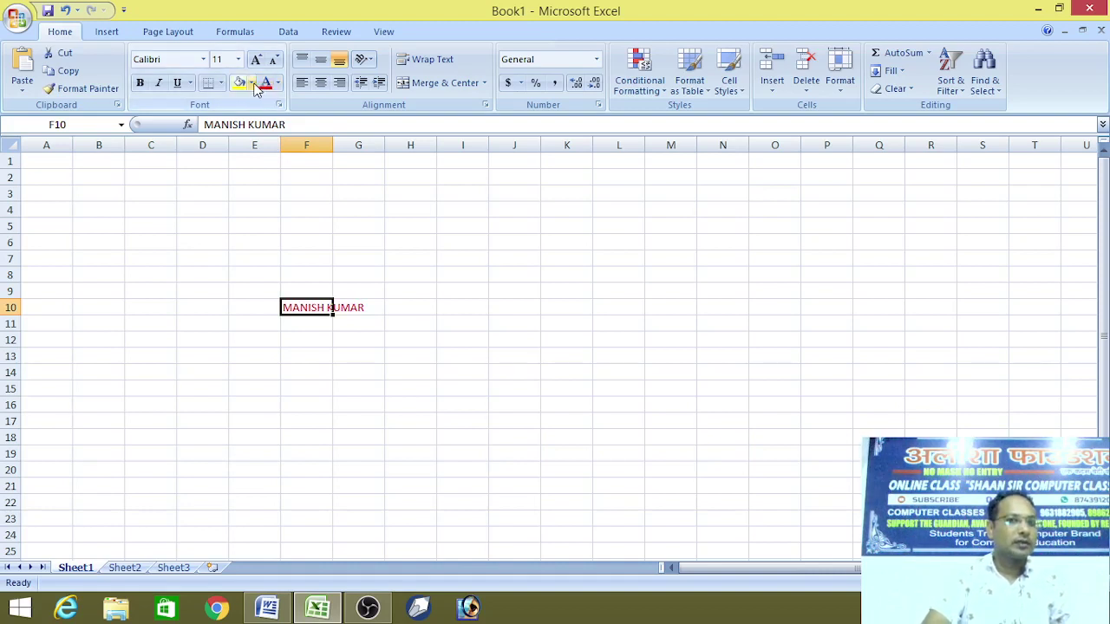
click(277, 83)
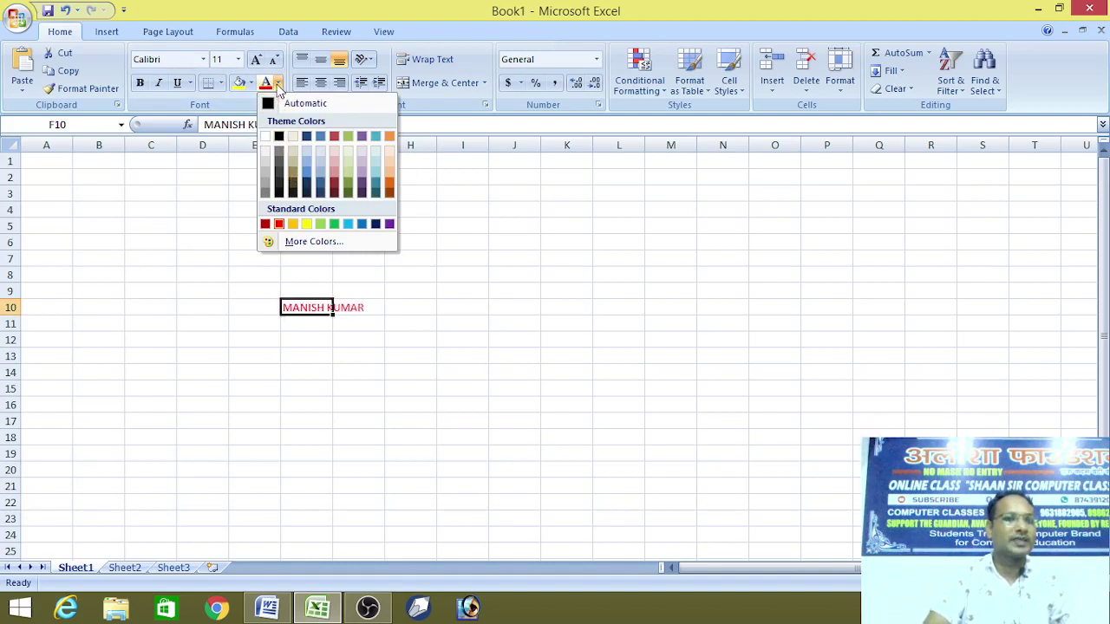
click(279, 85)
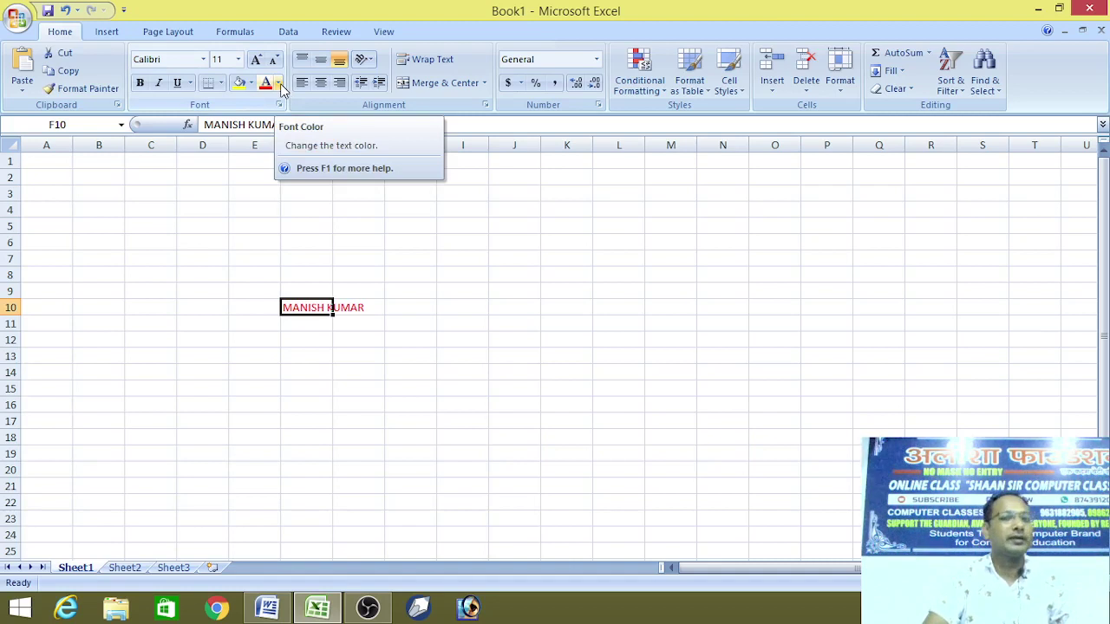
Colour the name red and try a light green fill on F10.
click(278, 84)
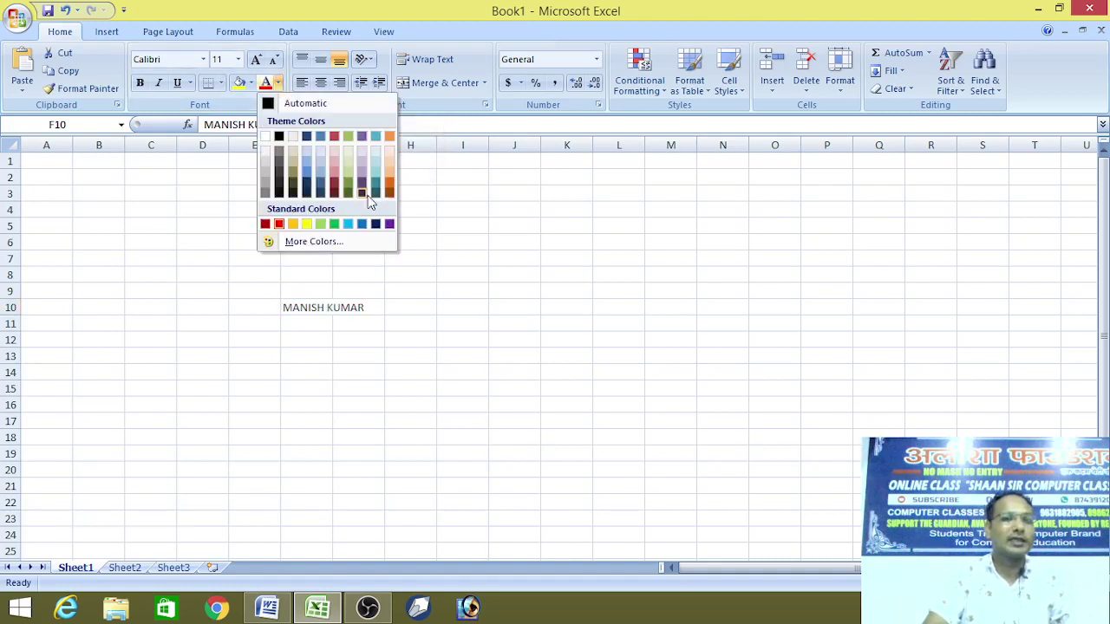
click(273, 223)
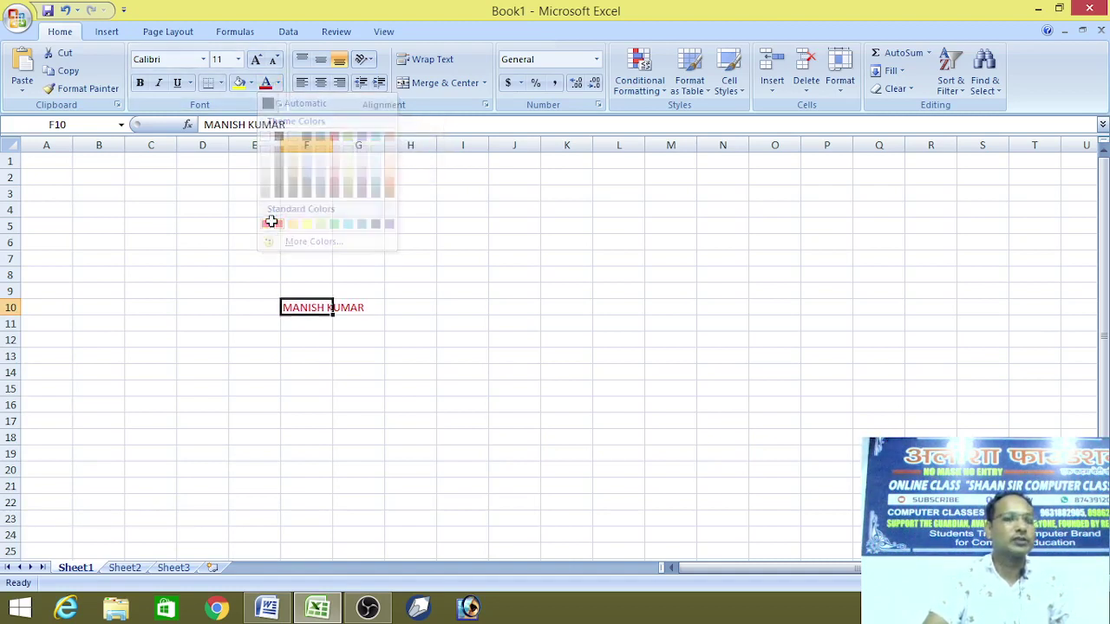
click(252, 84)
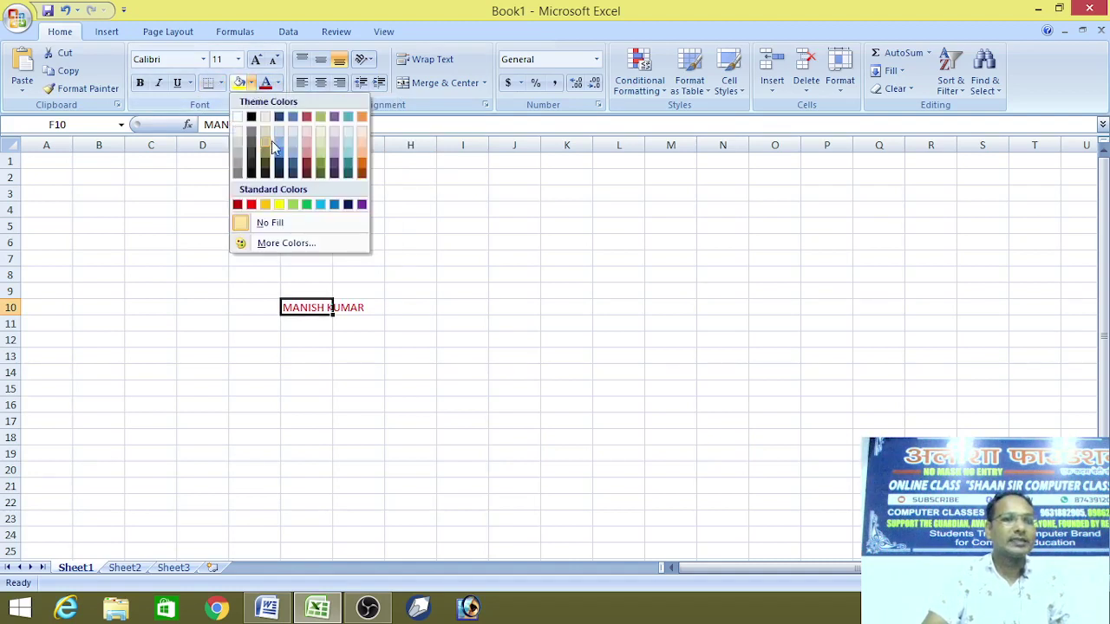
click(293, 206)
click(391, 357)
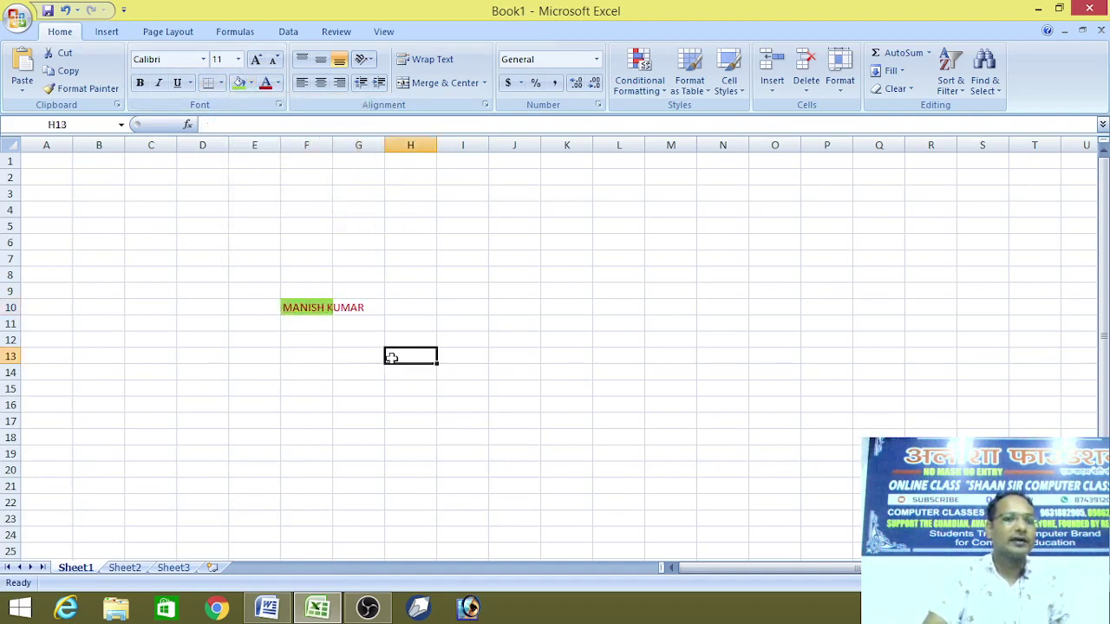
Autofit column F to the name and set F10 back to No Fill.
double_click(333, 145)
click(459, 370)
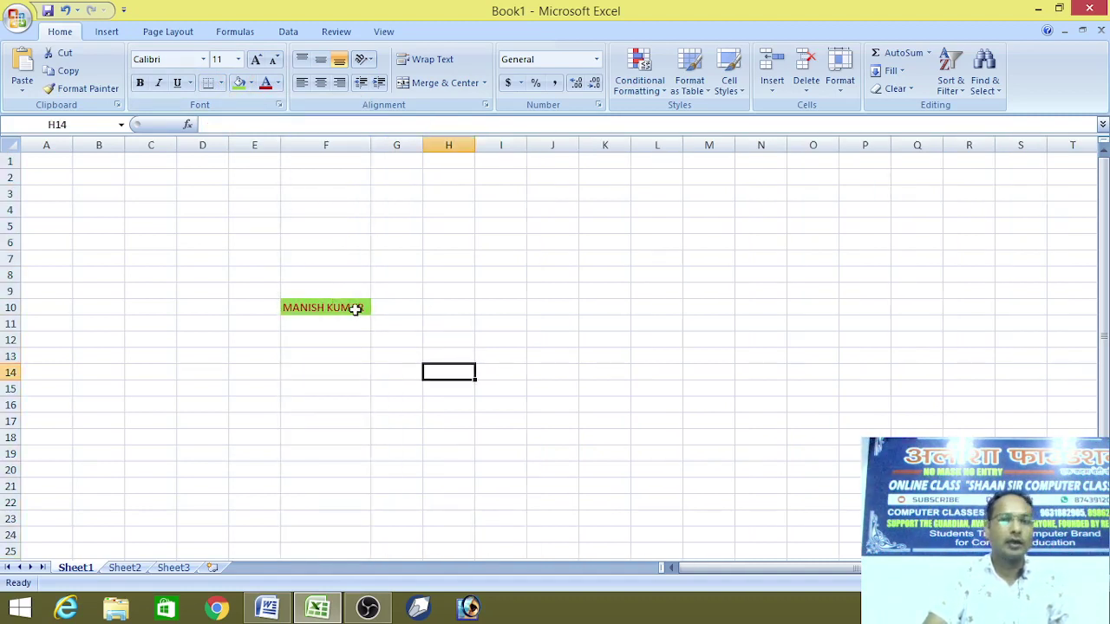
click(355, 309)
click(250, 83)
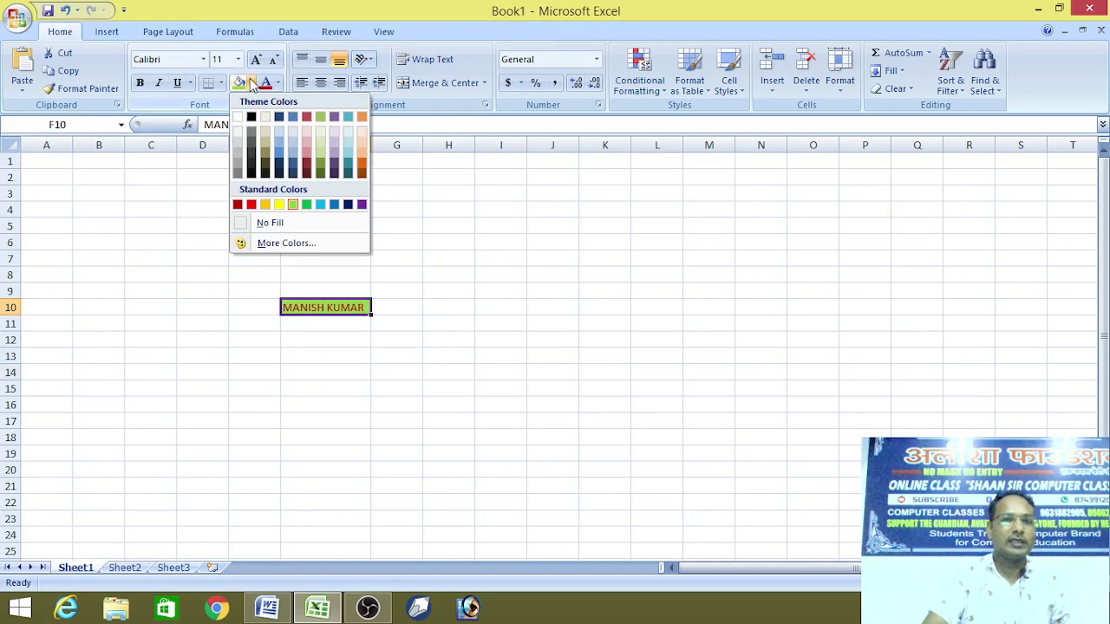
click(281, 224)
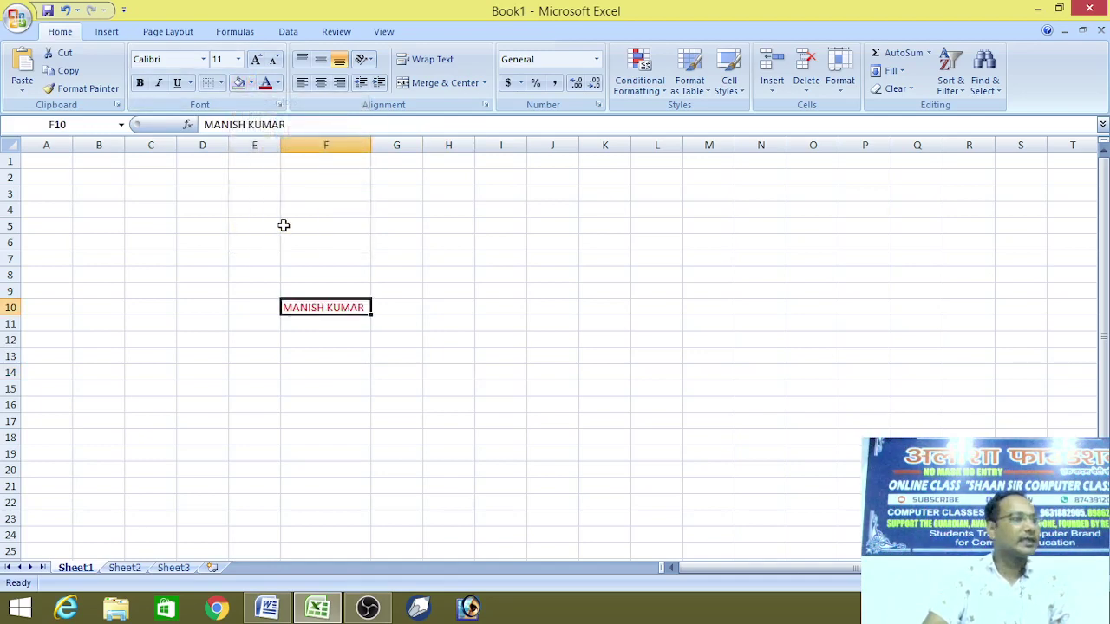
Apply All Borders to cell F10.
click(221, 83)
click(243, 215)
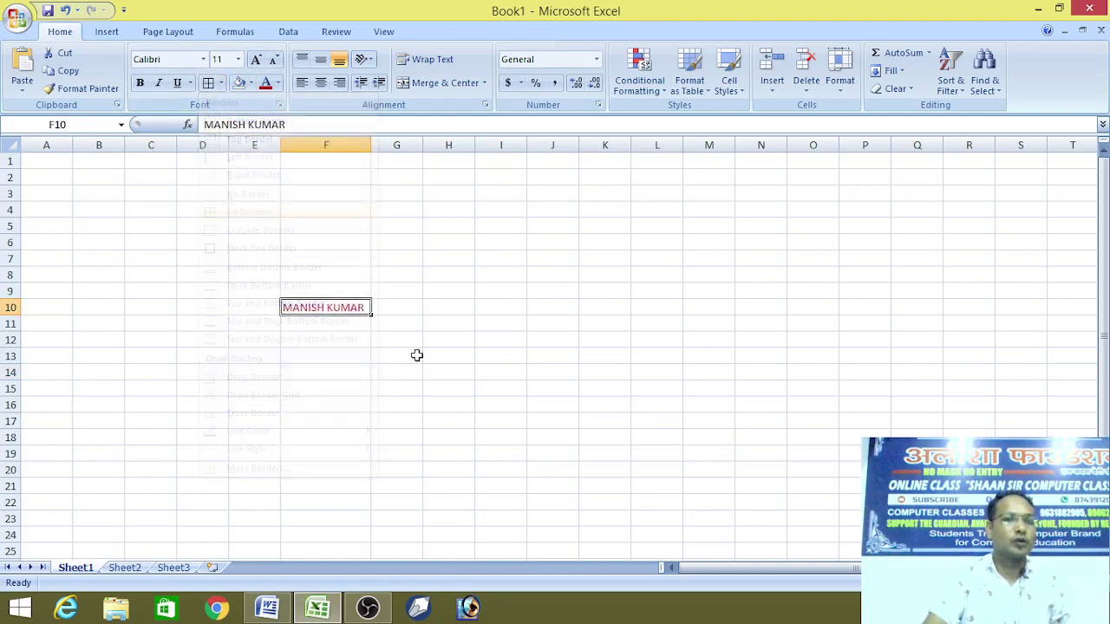
click(425, 369)
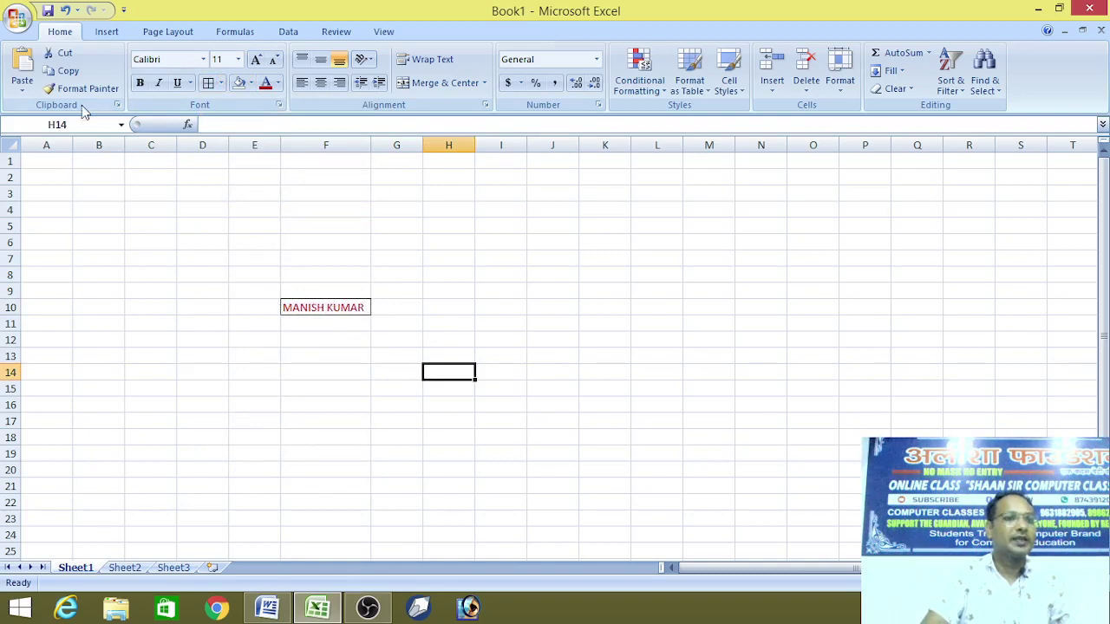
click(18, 17)
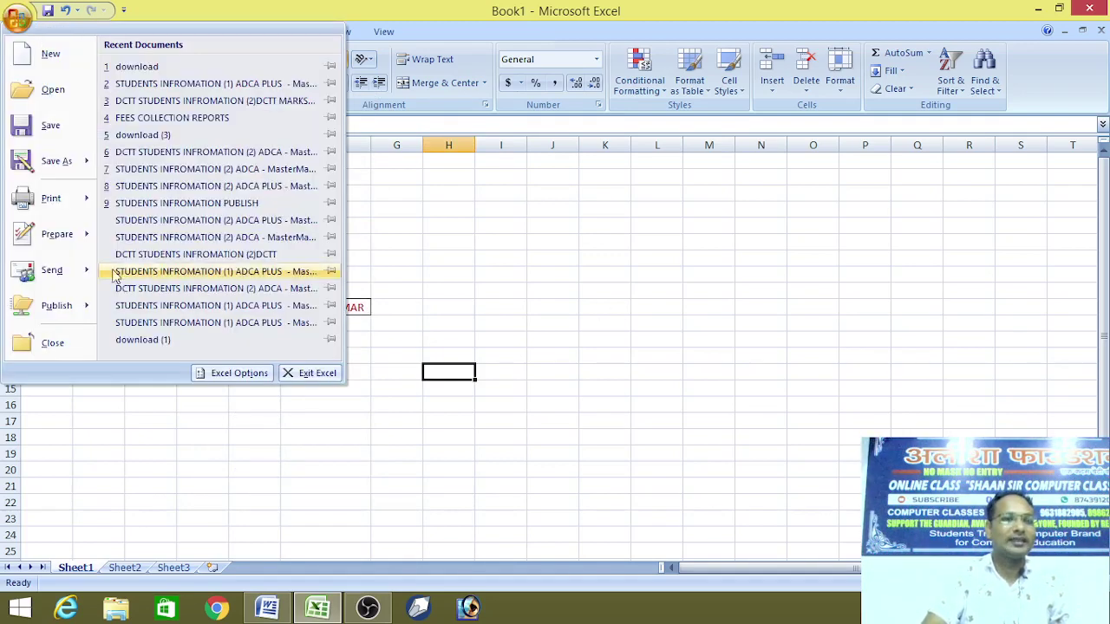
mouse_move(52, 199)
click(164, 151)
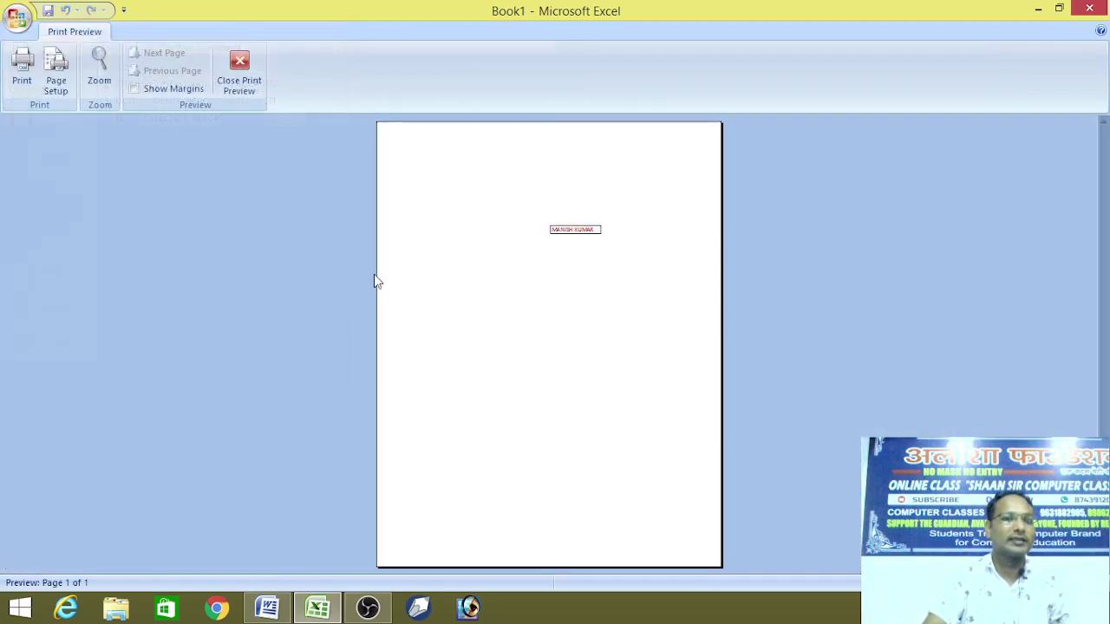
click(551, 265)
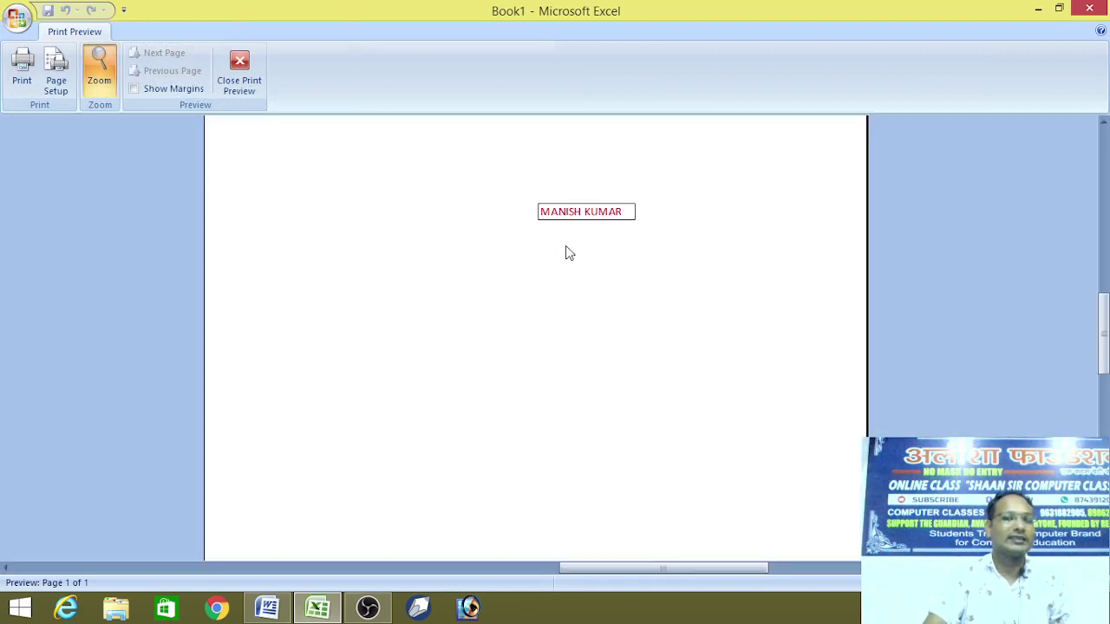
scroll(573, 253, up, 3)
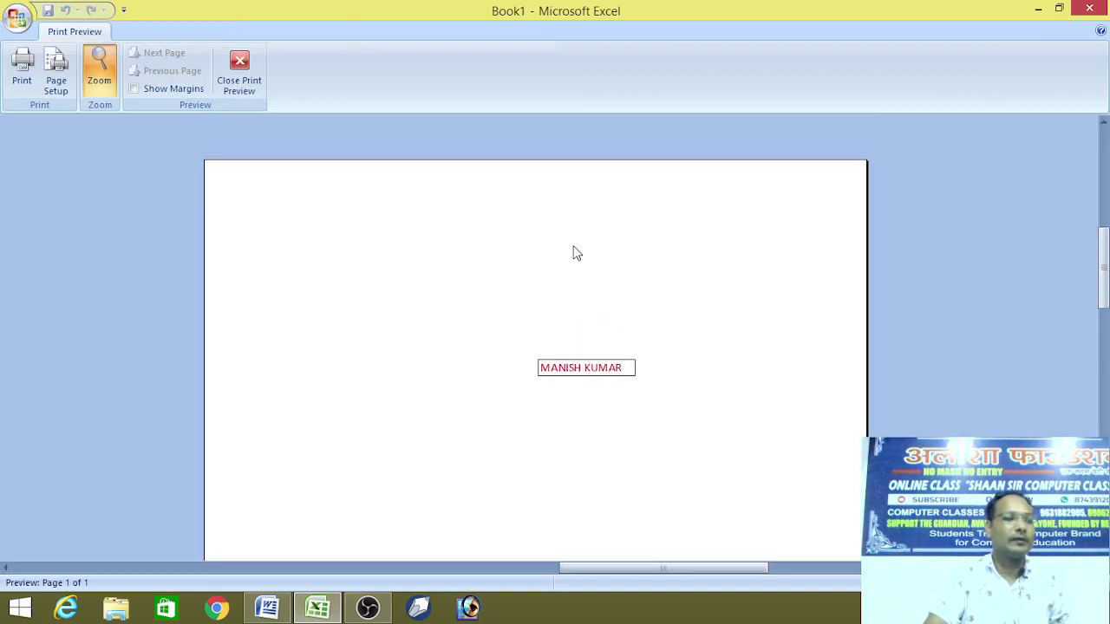
click(240, 77)
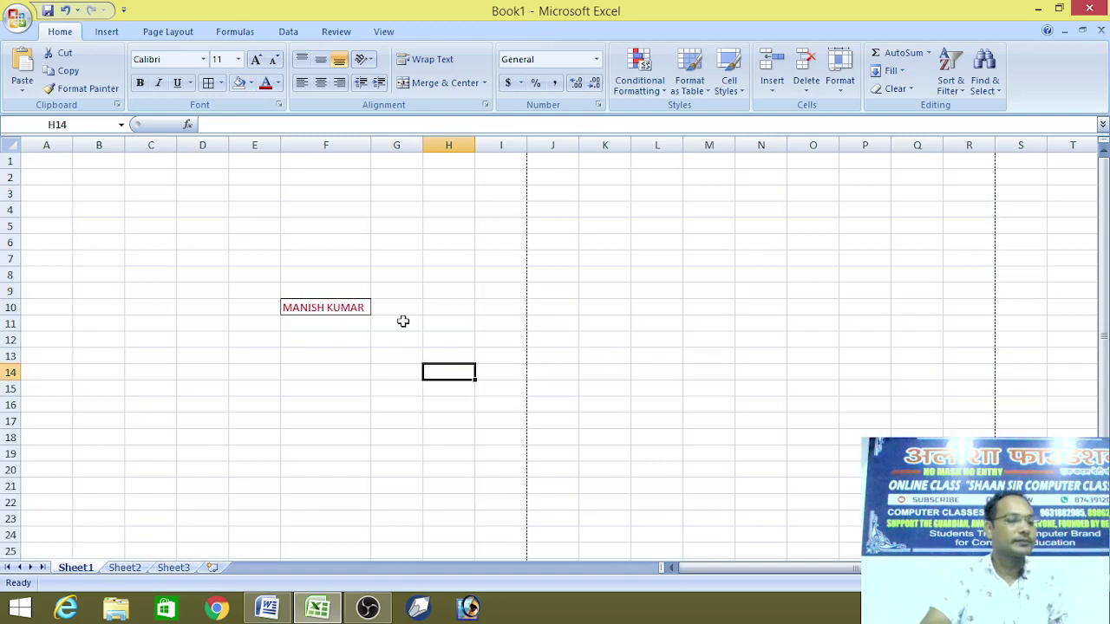
Remove the borders from cell F10.
click(320, 313)
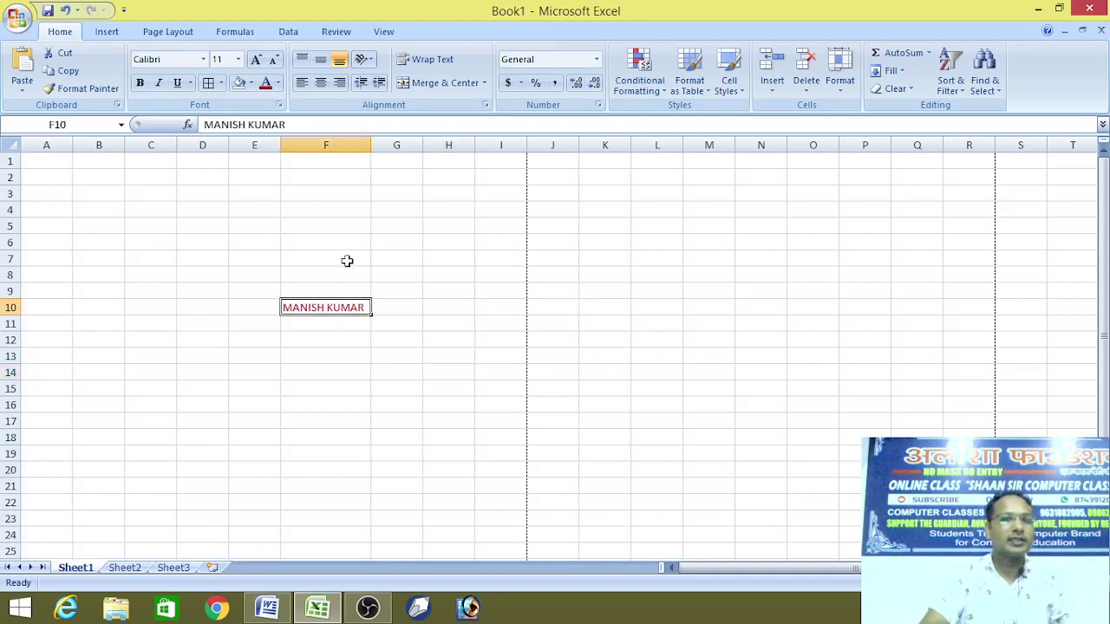
click(222, 83)
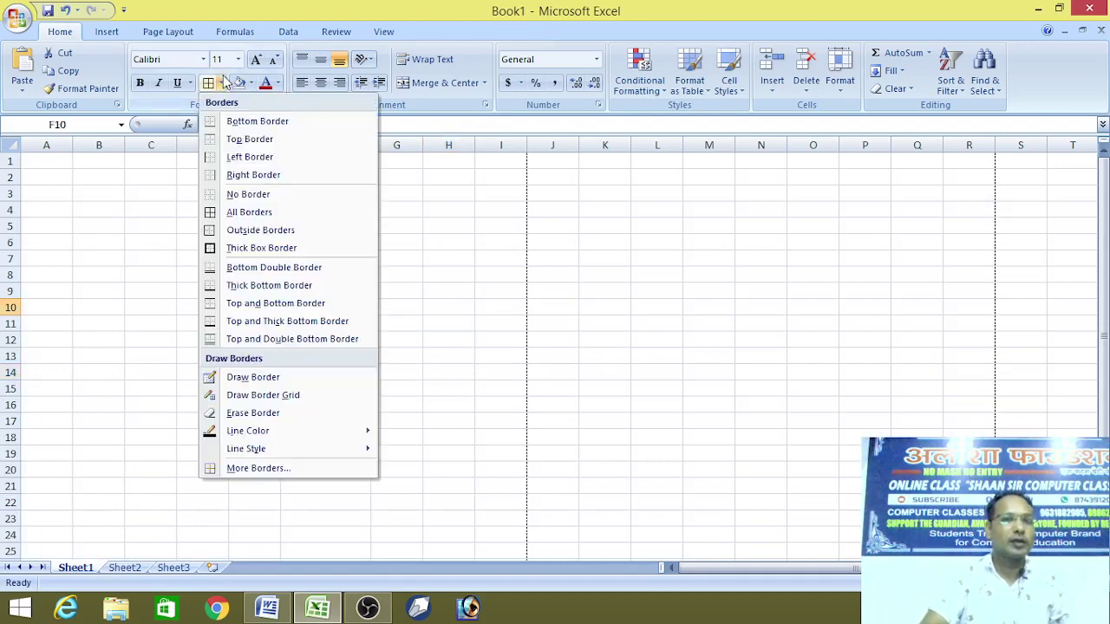
click(249, 212)
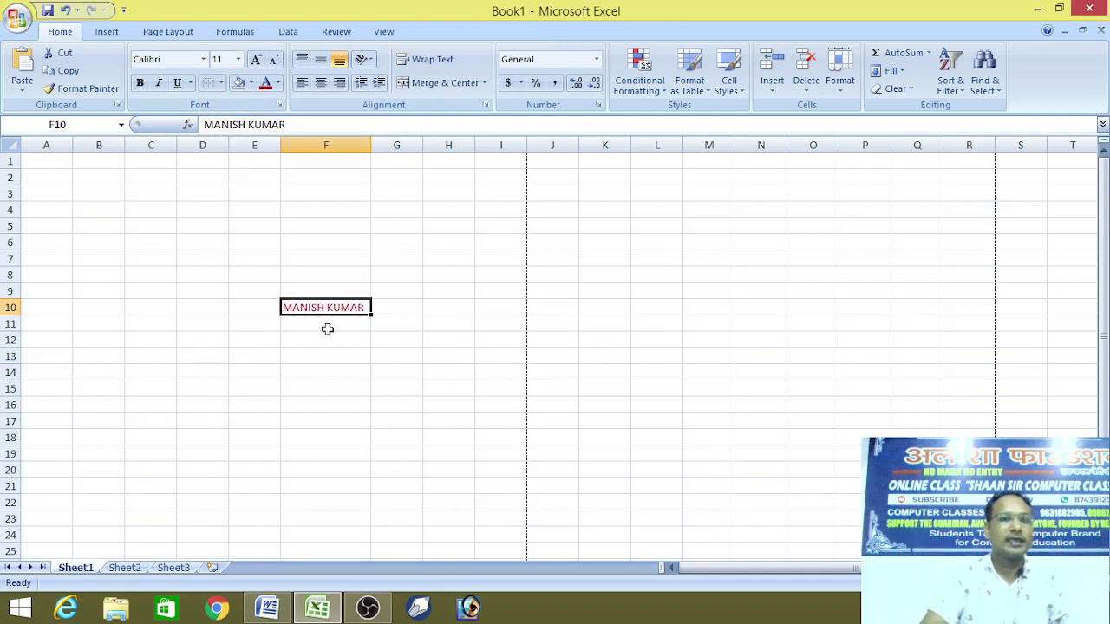
Try single, none and double underline styles on the name in F10.
click(190, 84)
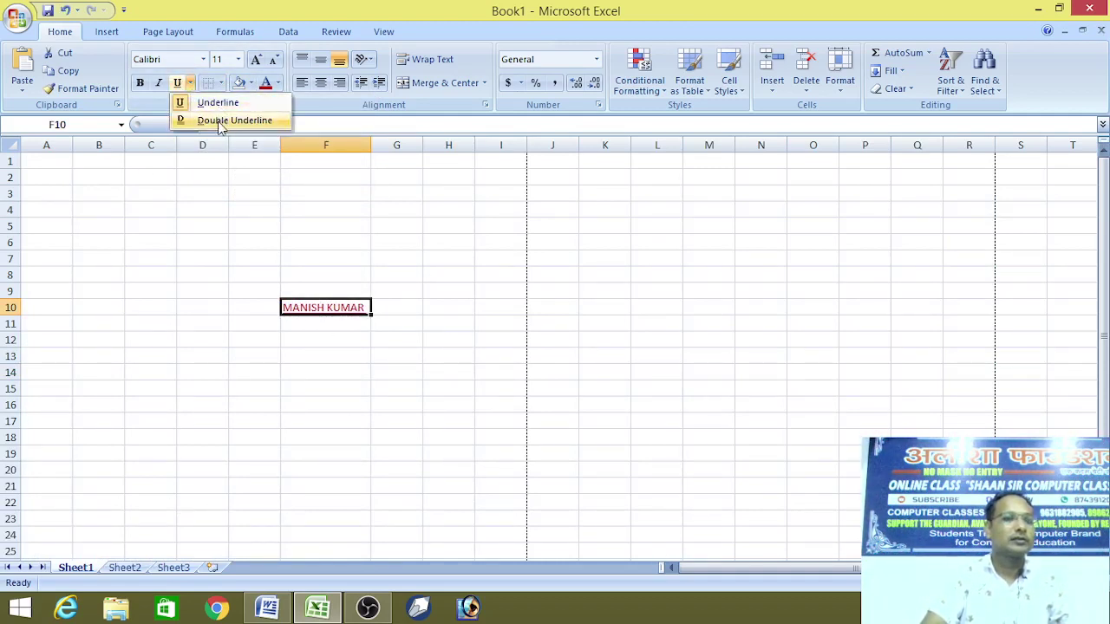
click(219, 106)
click(191, 84)
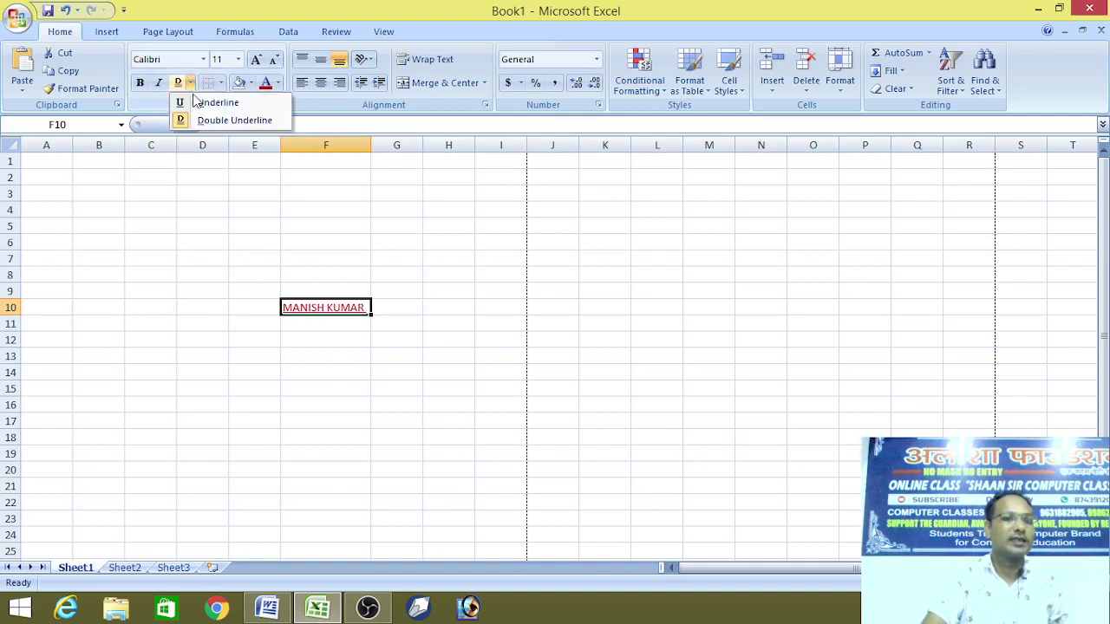
click(209, 104)
click(191, 83)
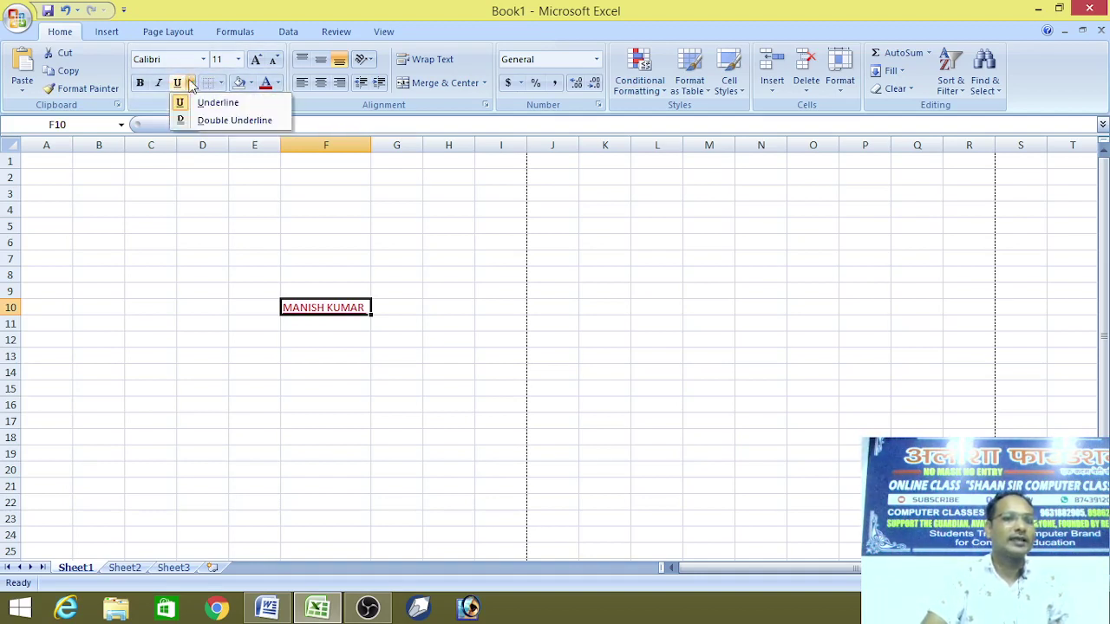
click(227, 120)
click(194, 82)
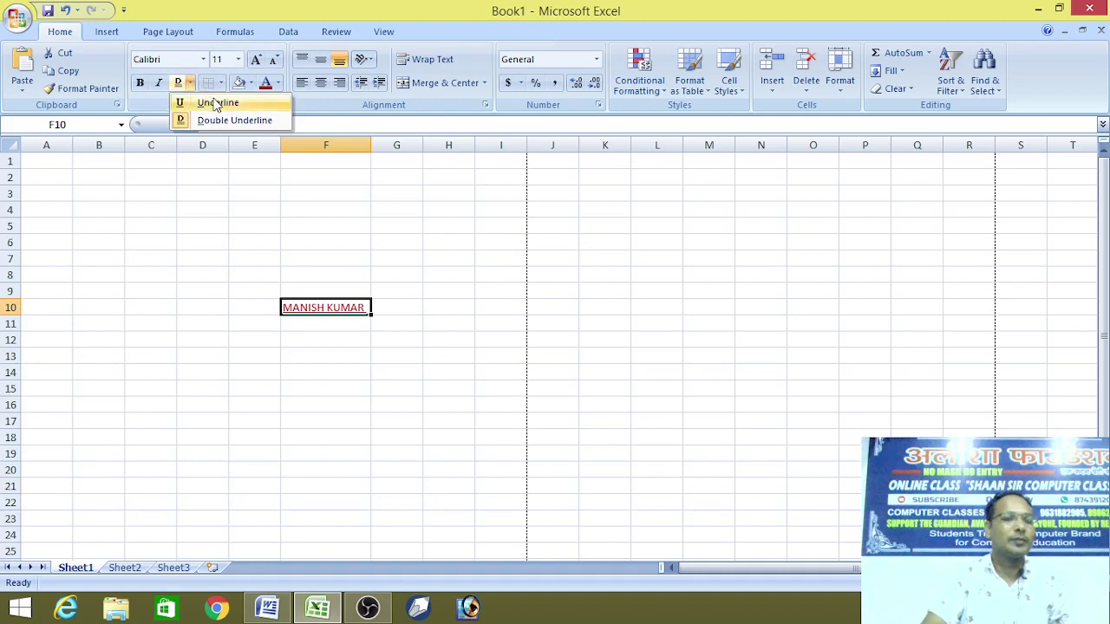
click(214, 102)
click(350, 392)
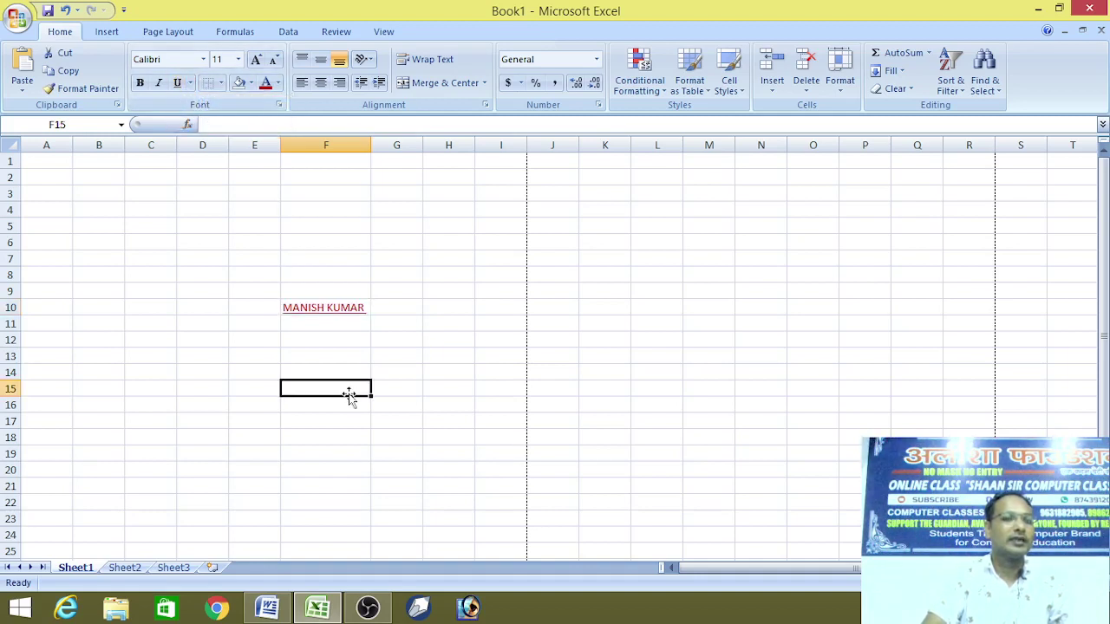
Apply Double Underline to the name in F10.
click(325, 309)
click(191, 84)
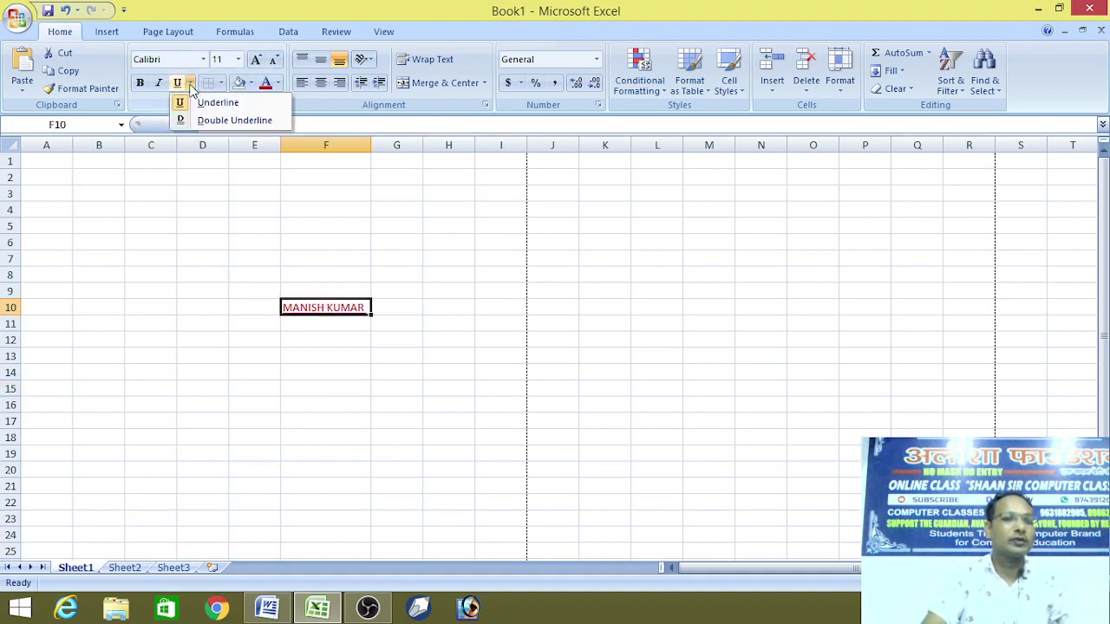
click(230, 120)
click(363, 369)
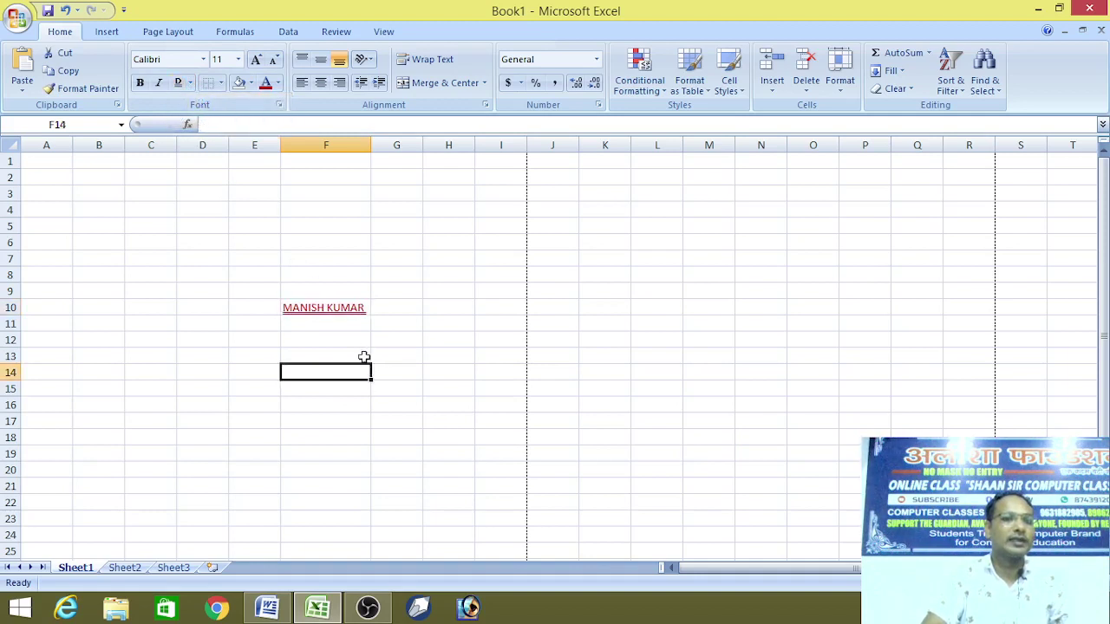
Make the name bold, removing the italic that was briefly tried.
click(330, 310)
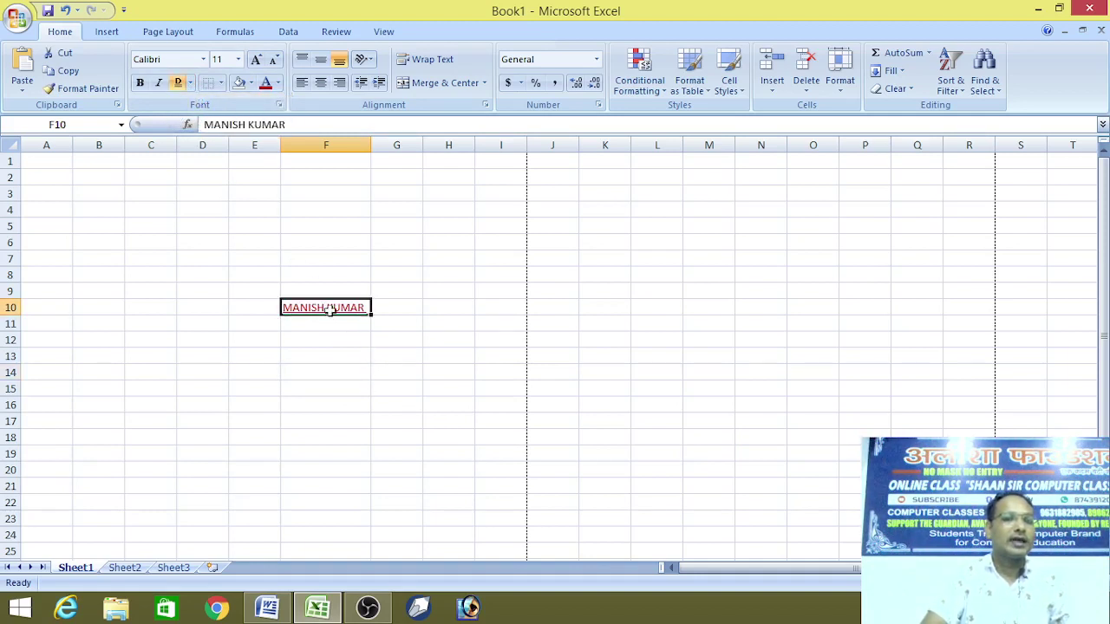
click(158, 81)
click(145, 83)
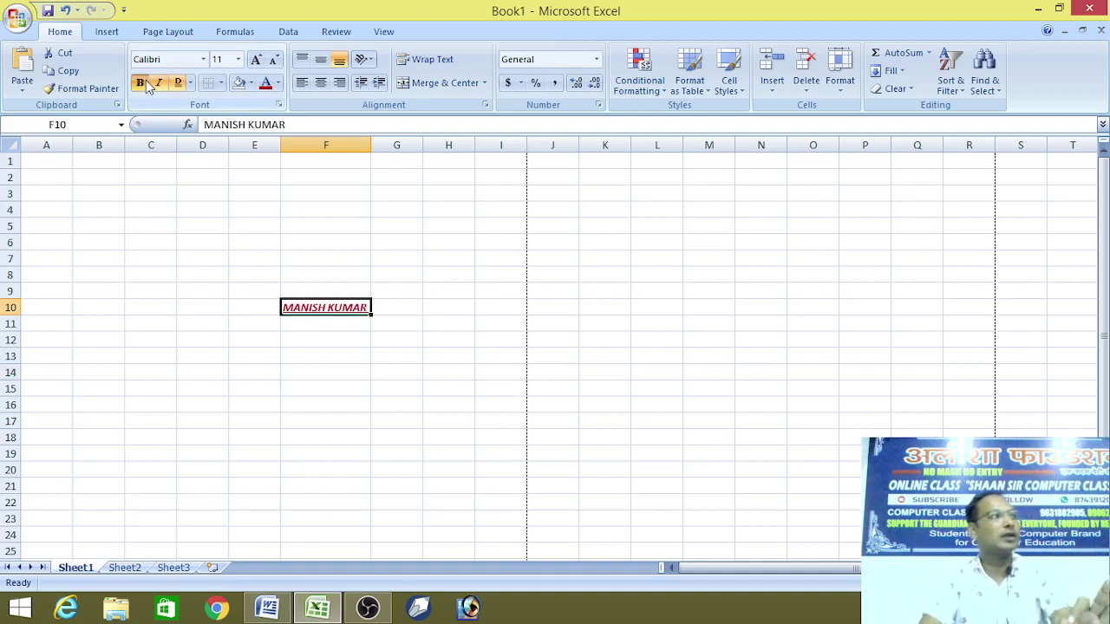
click(159, 82)
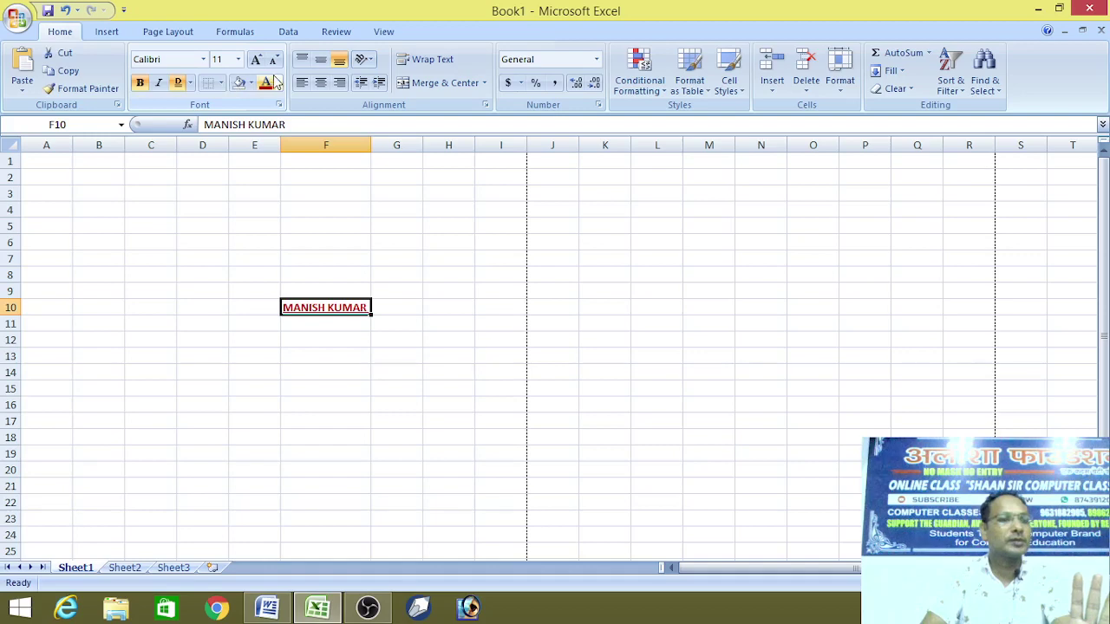
Set the name in F10 to the Mongolian Baiti font.
click(204, 59)
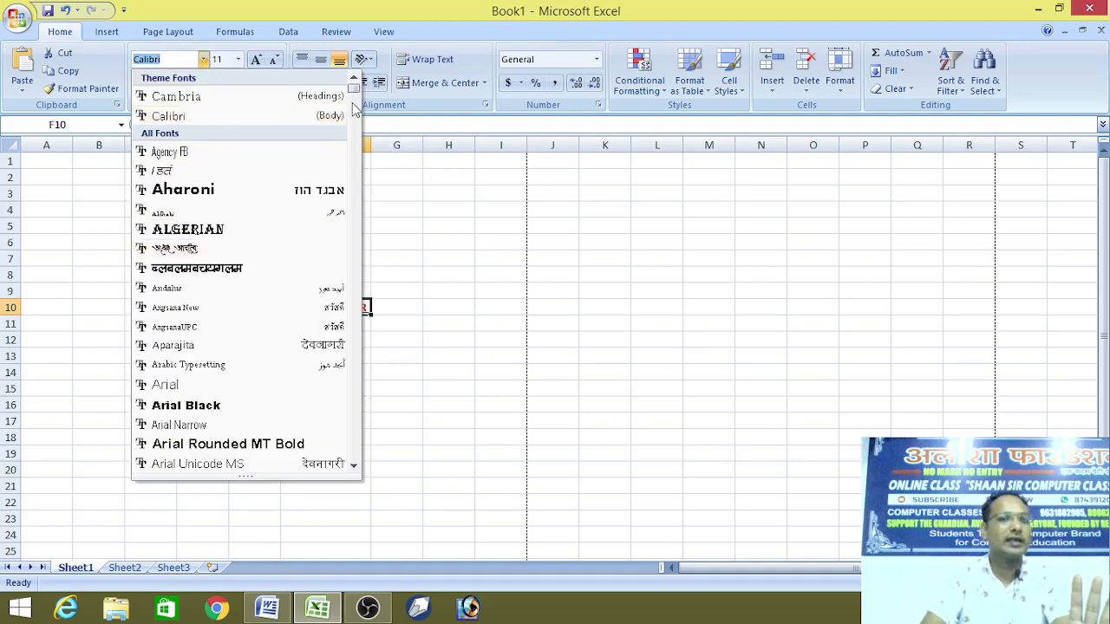
drag(356, 93, 355, 299)
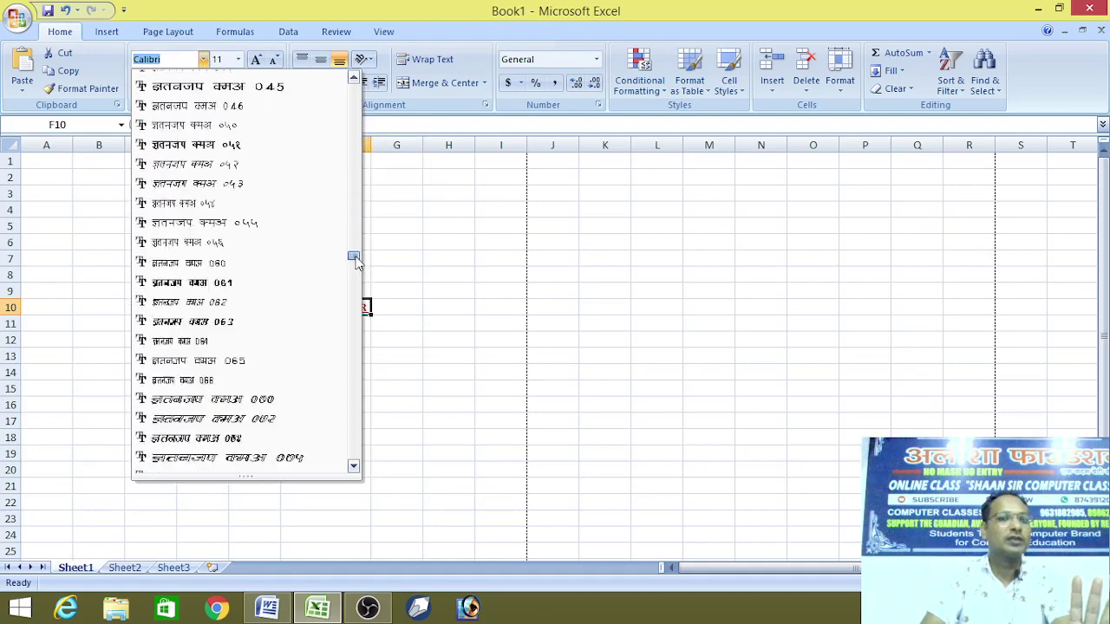
drag(356, 299, 353, 403)
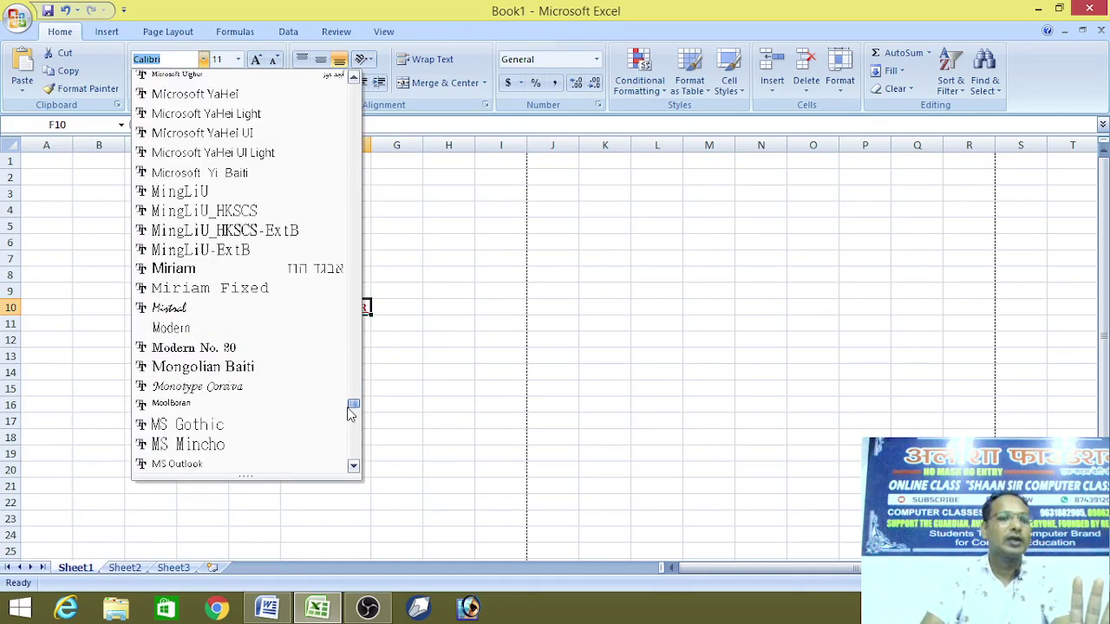
click(265, 368)
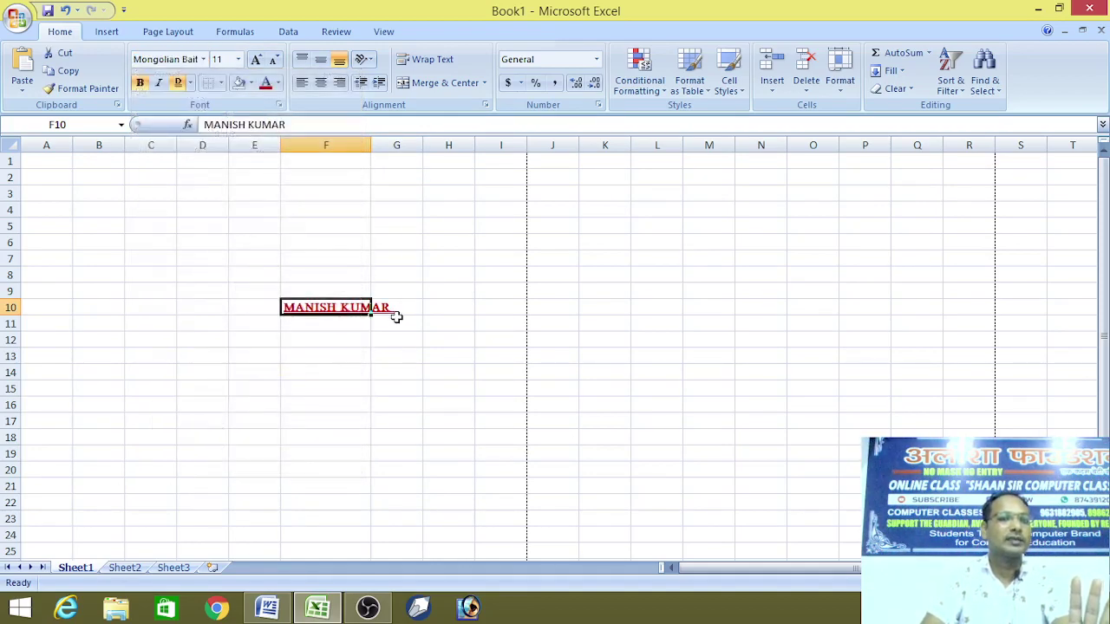
Change the name's font to Microsoft YaHei.
click(205, 60)
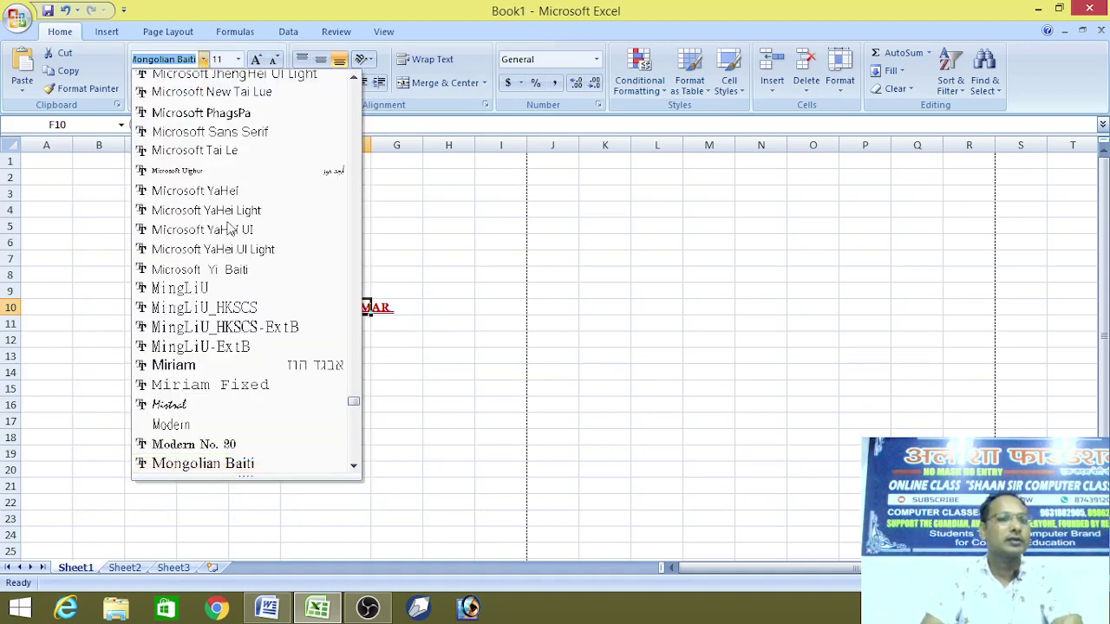
click(209, 248)
click(203, 59)
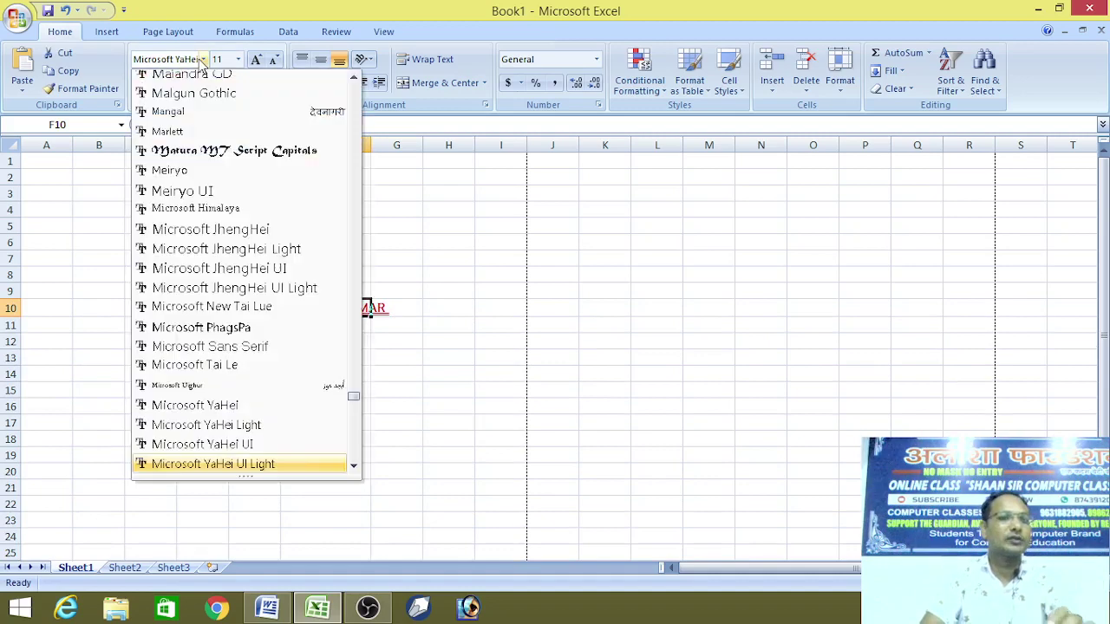
click(248, 464)
click(203, 59)
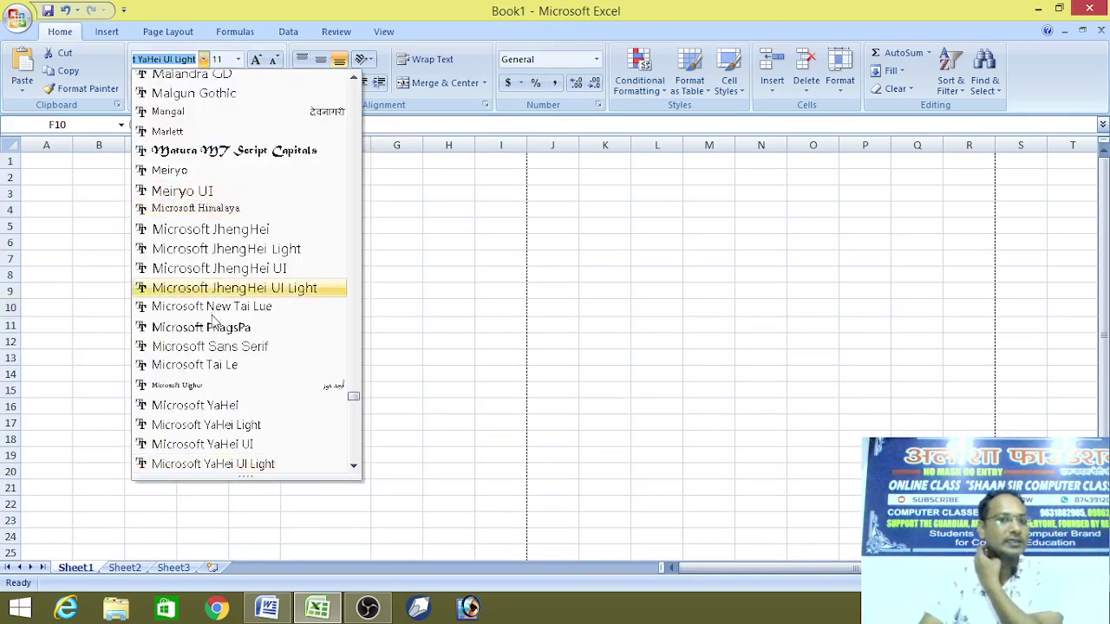
click(200, 405)
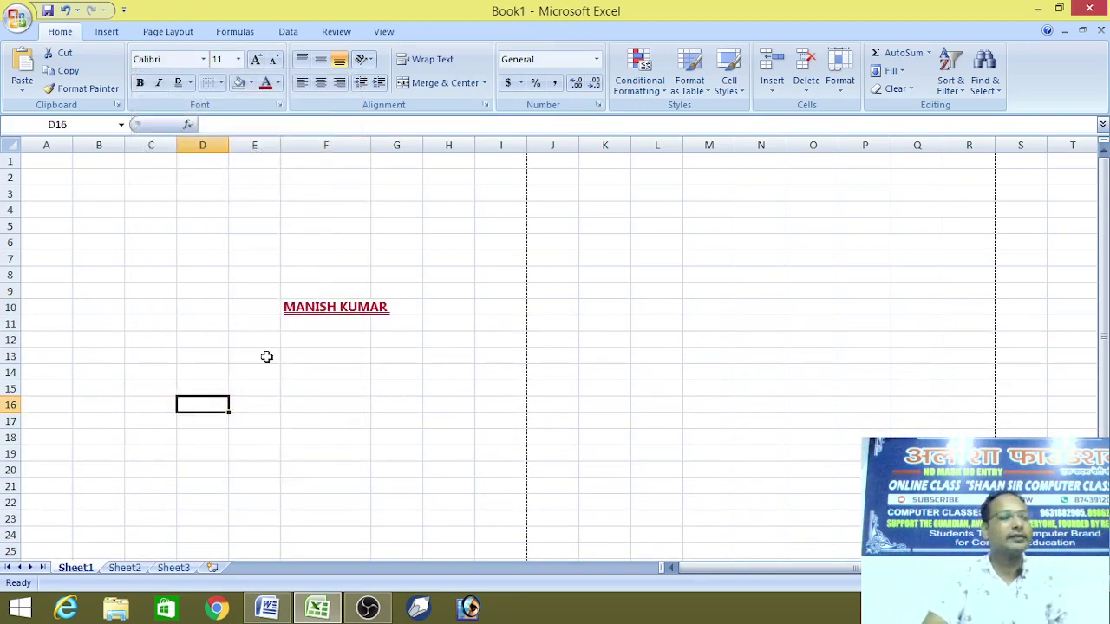
Select F10 and try font sizes 8 and then 72 on the name.
click(239, 61)
click(296, 308)
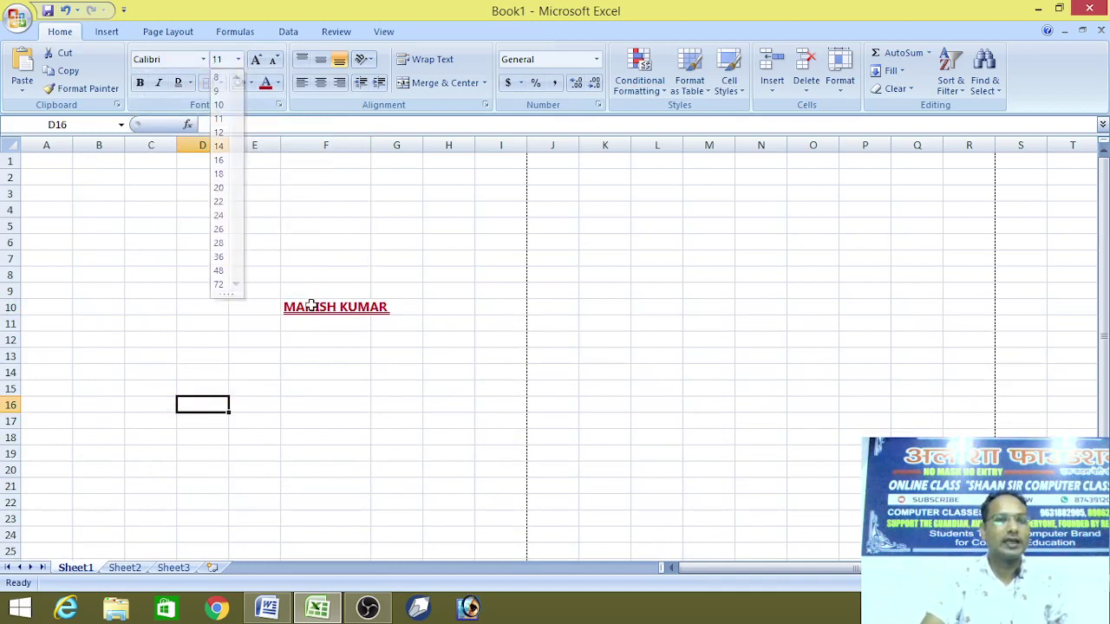
click(239, 59)
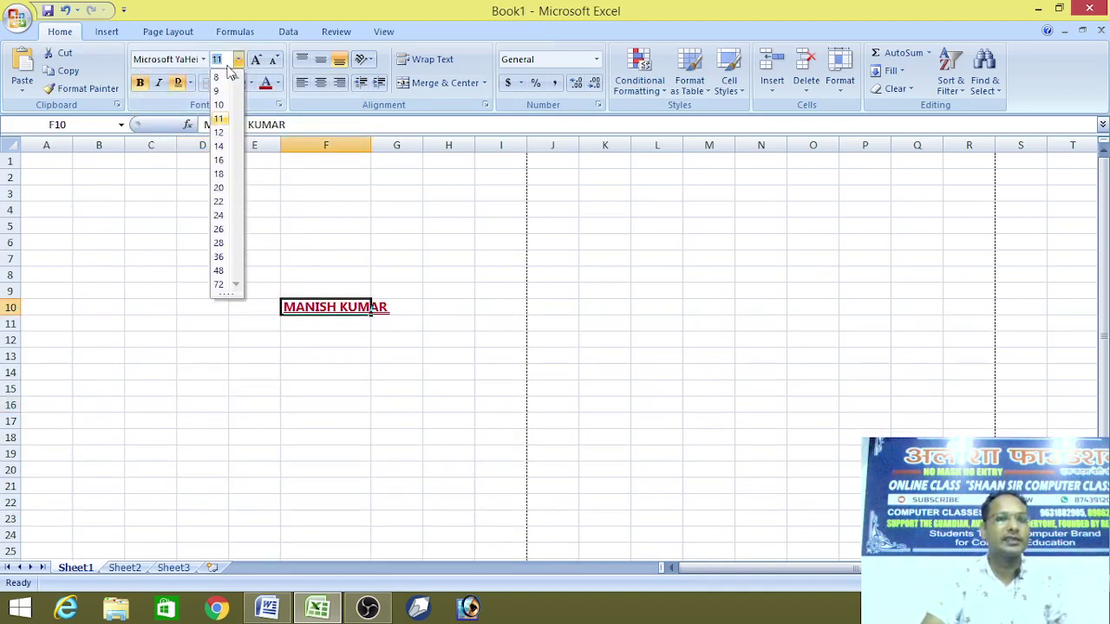
click(218, 77)
click(239, 59)
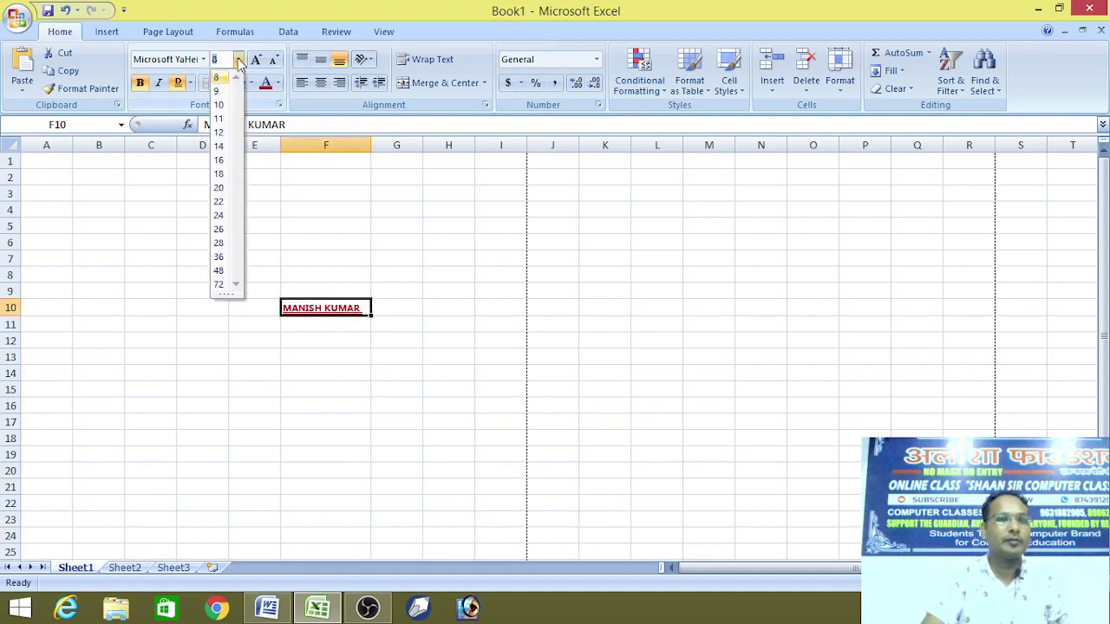
click(221, 286)
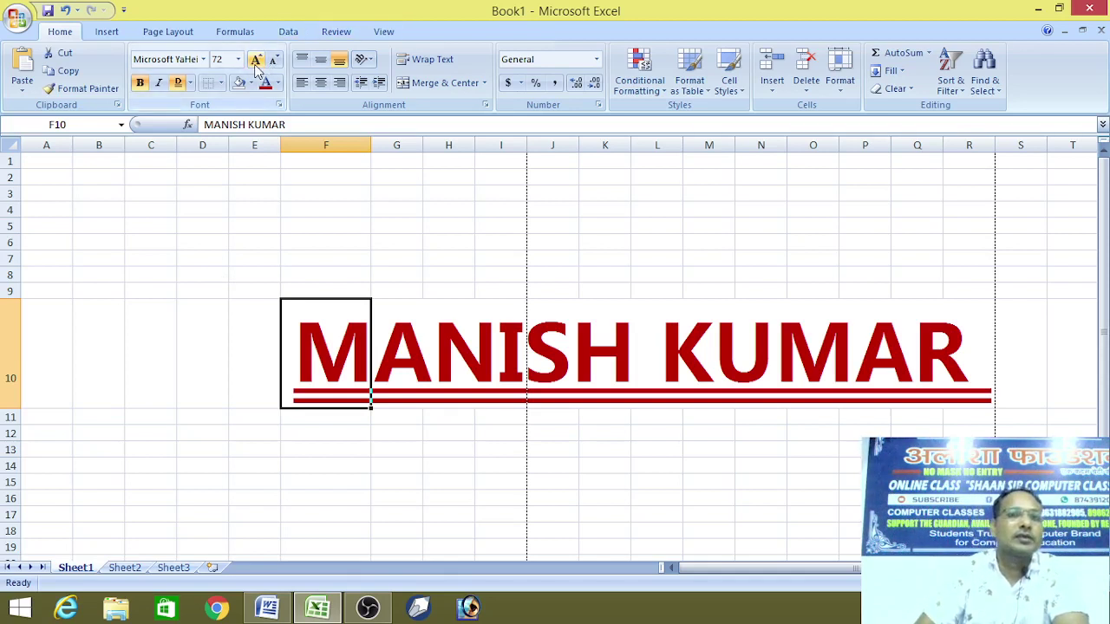
Try an oversized font size and dismiss the 409-point limit warning.
click(396, 414)
click(355, 359)
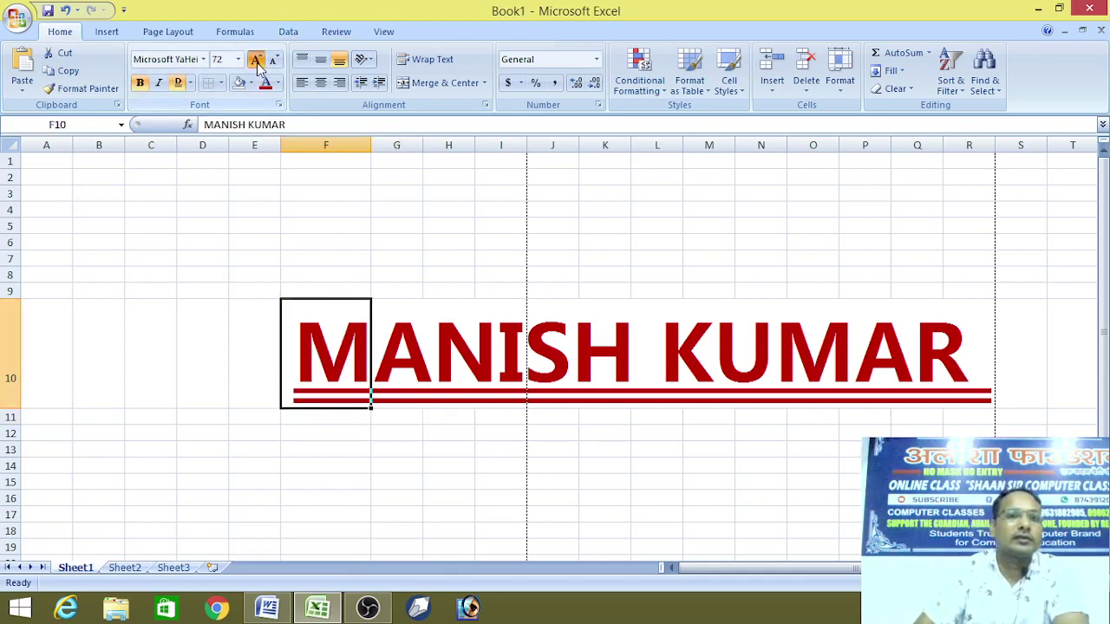
click(386, 415)
click(354, 375)
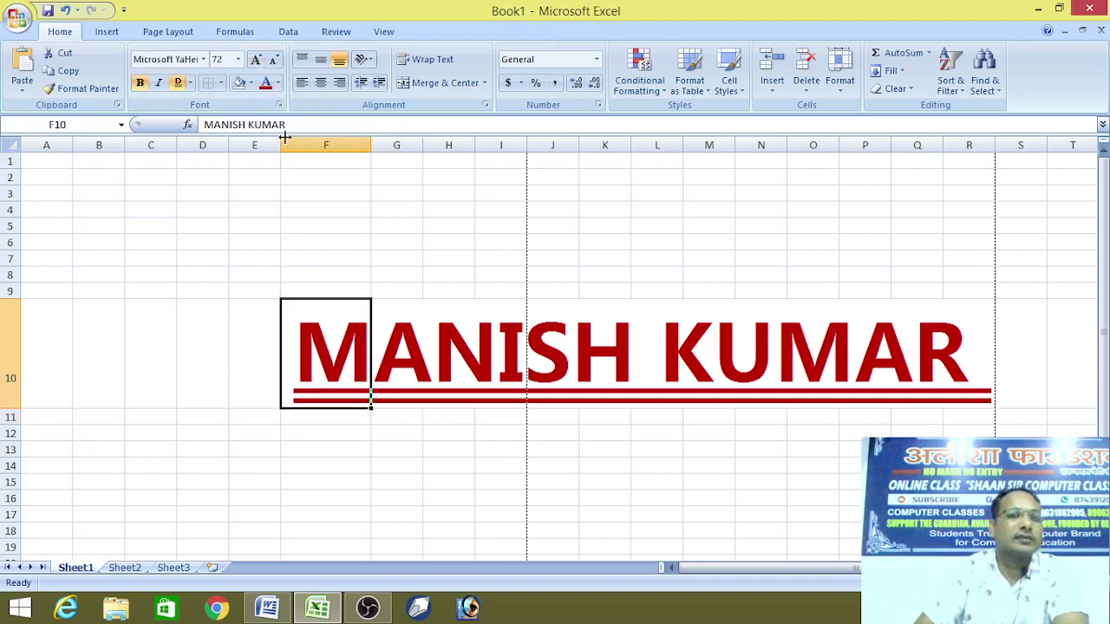
click(238, 58)
click(218, 285)
text(1636)
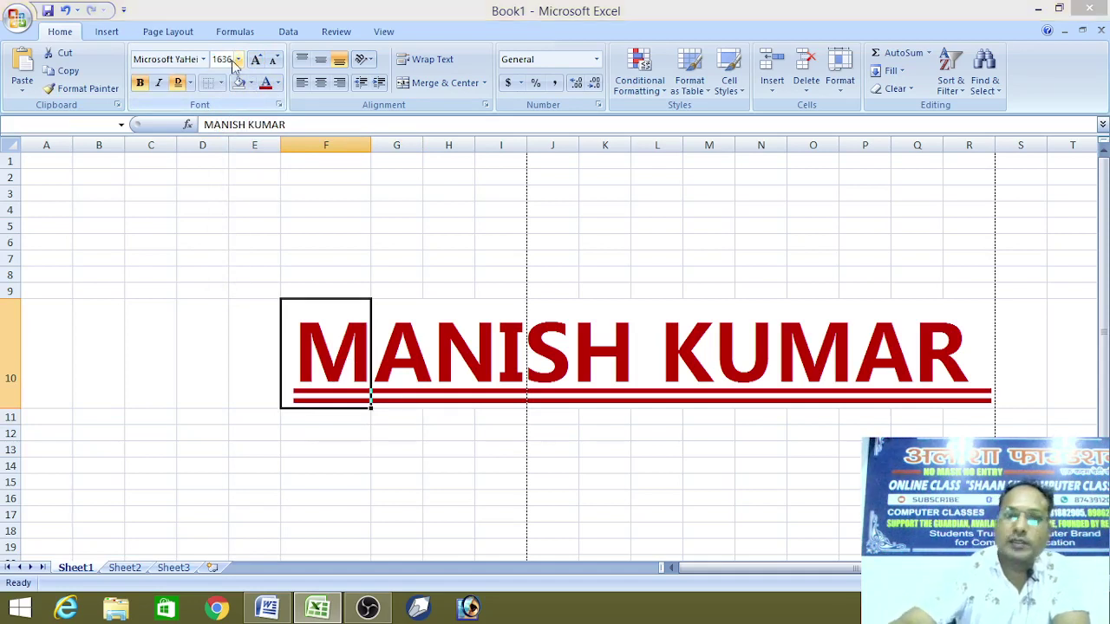
key(Return)
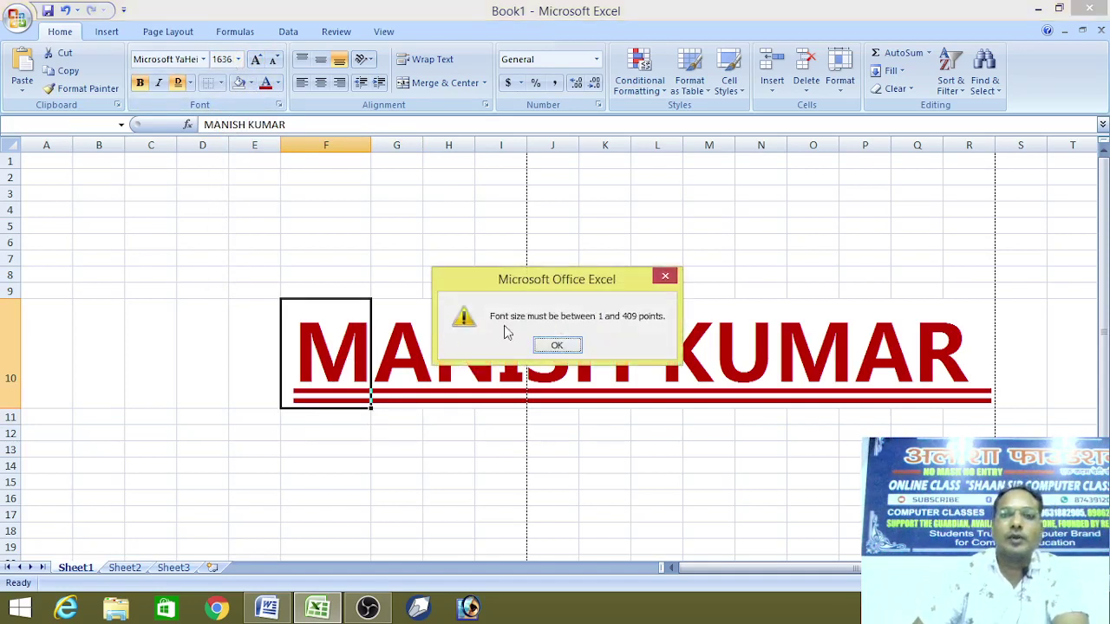
click(557, 346)
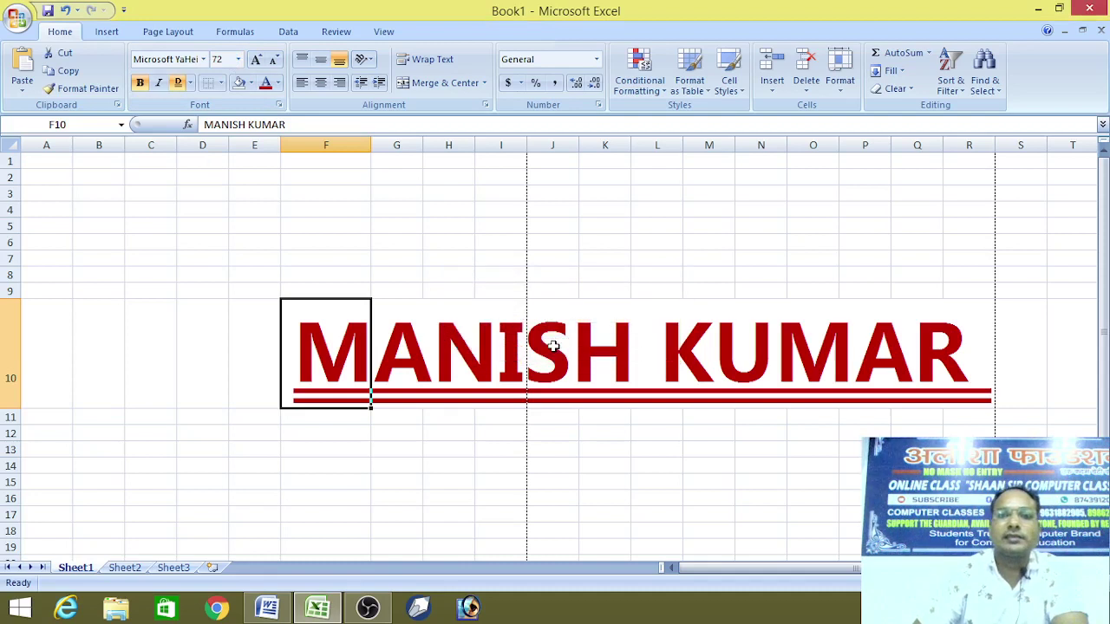
Set the name's font size to 80, then 360.
click(228, 59)
key(BackSpace)
text(80)
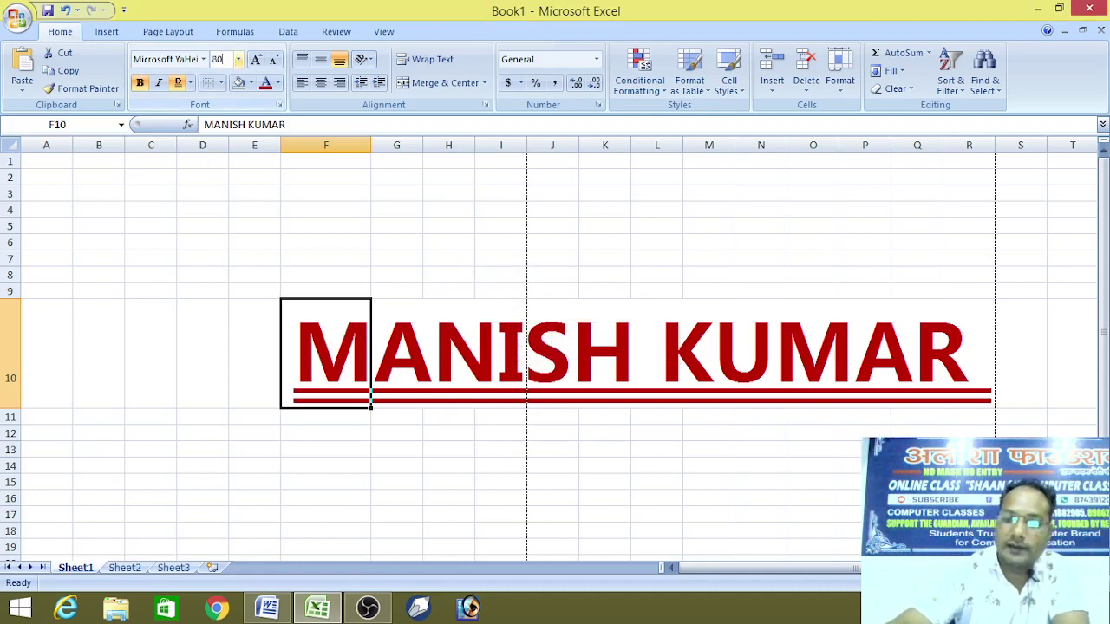
key(Return)
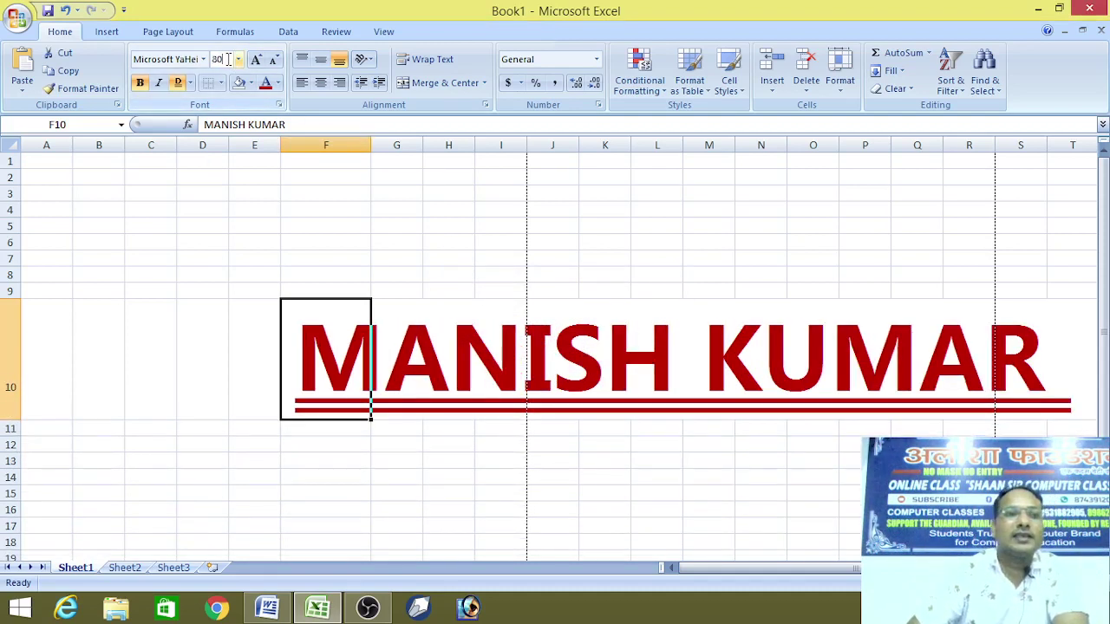
click(228, 59)
key(BackSpace)
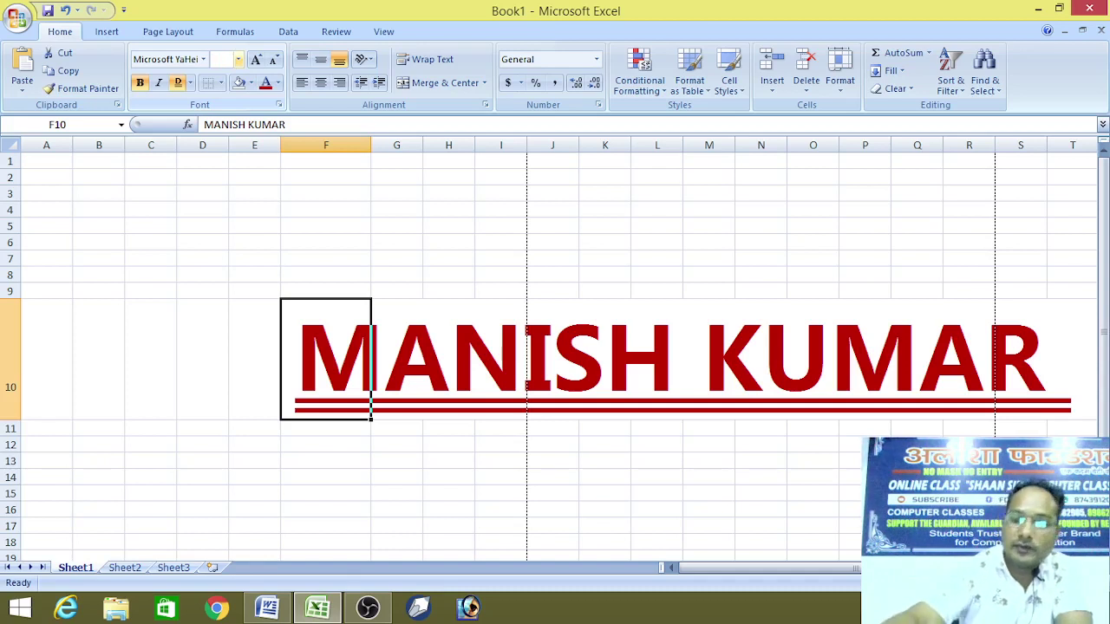
text(360)
key(Return)
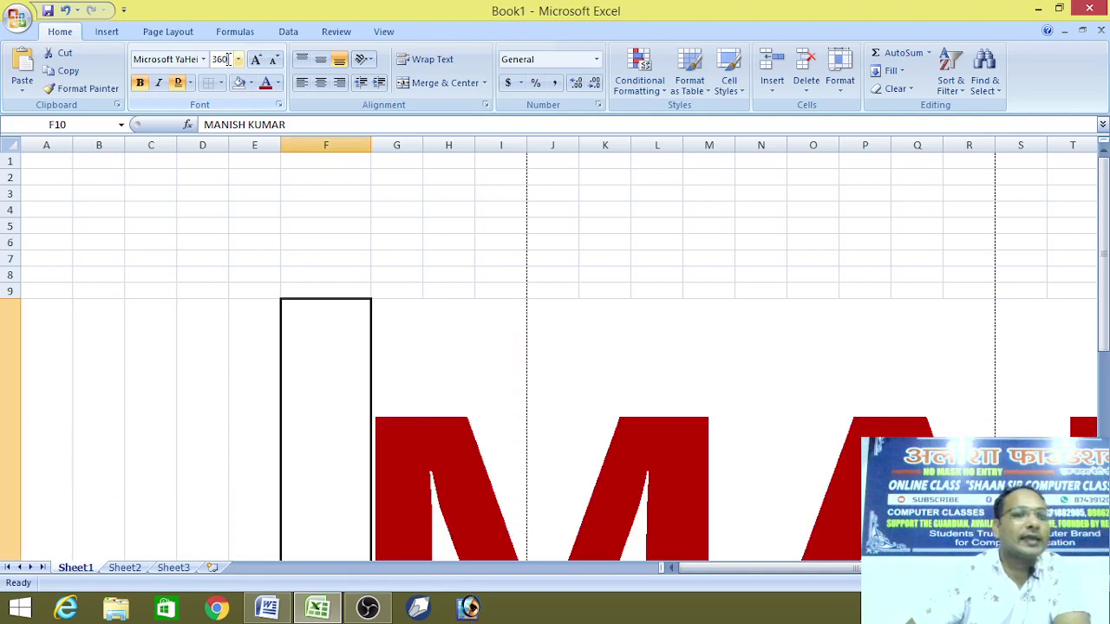
Shrink the name four size steps, then set font size 1.
click(275, 59)
click(275, 59)
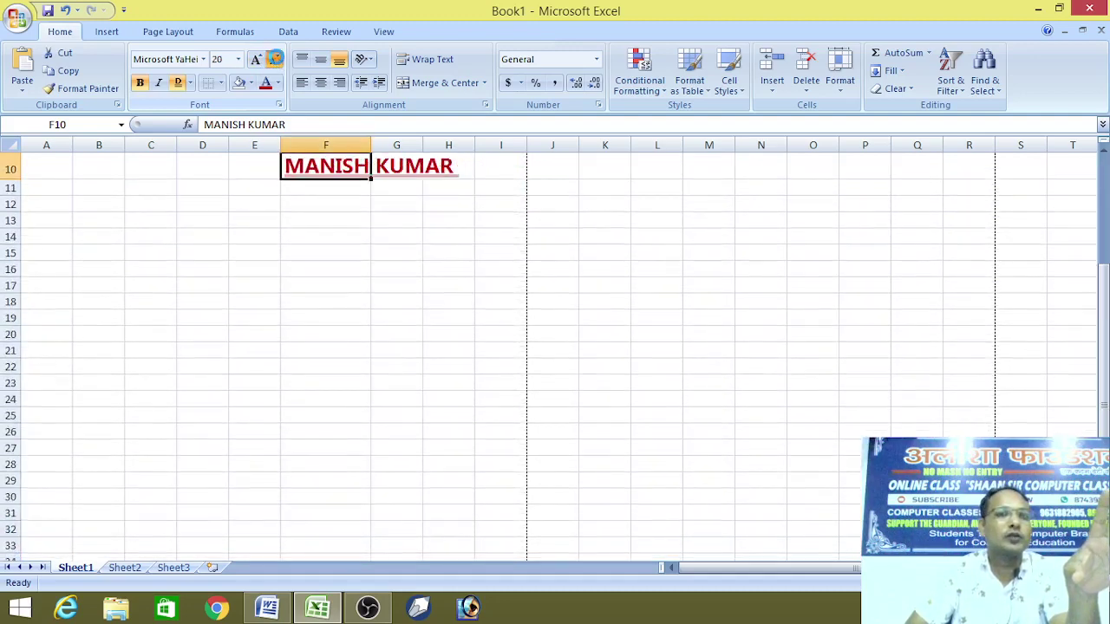
click(275, 59)
click(275, 59)
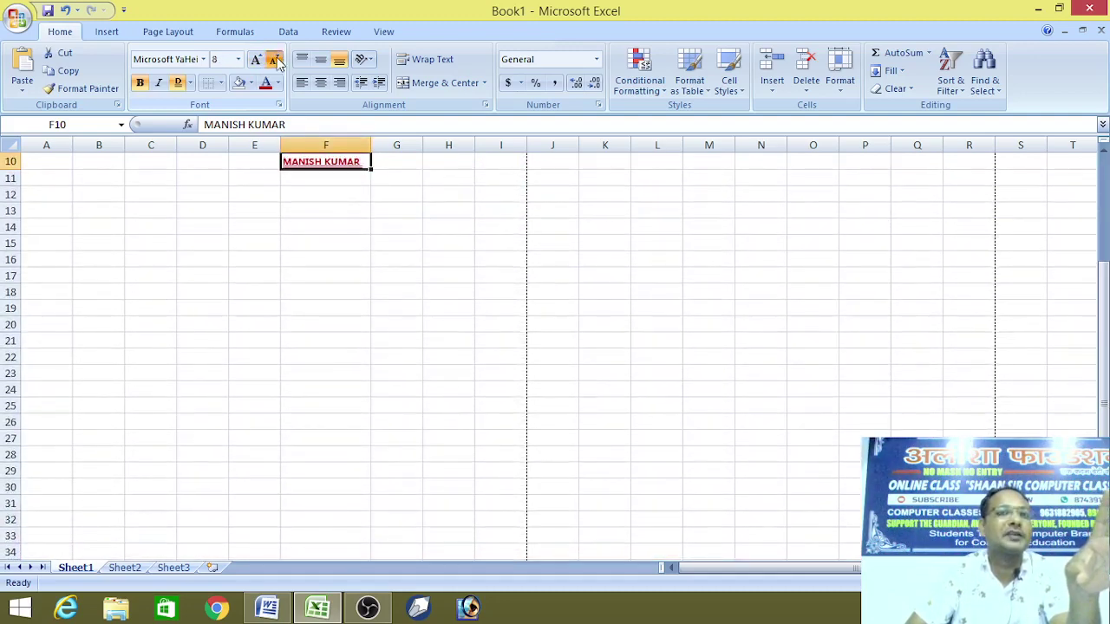
click(235, 59)
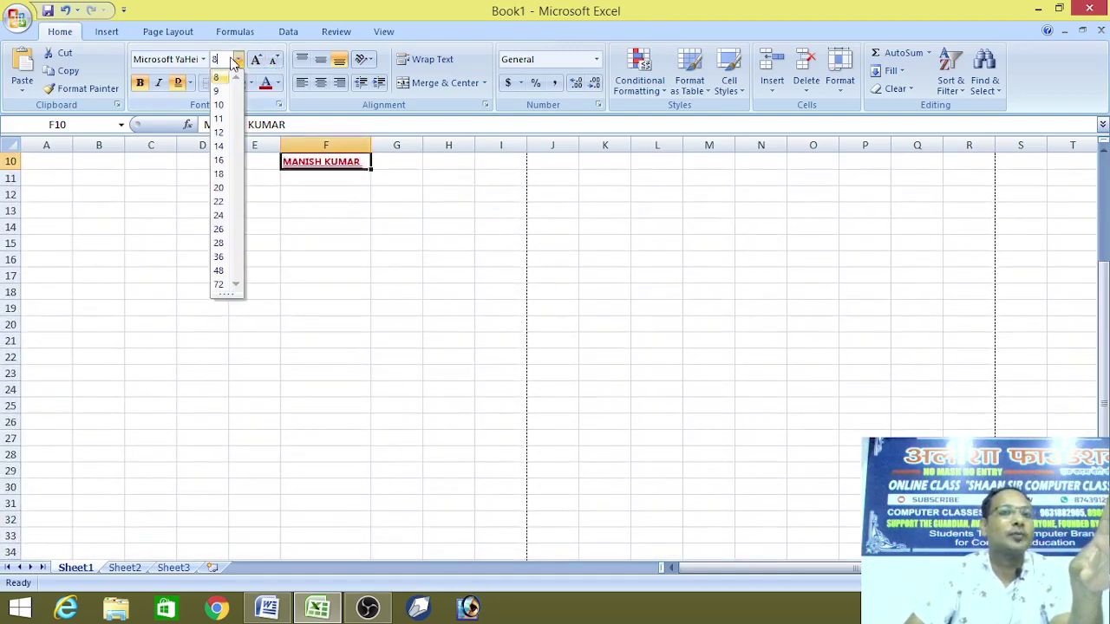
text(1)
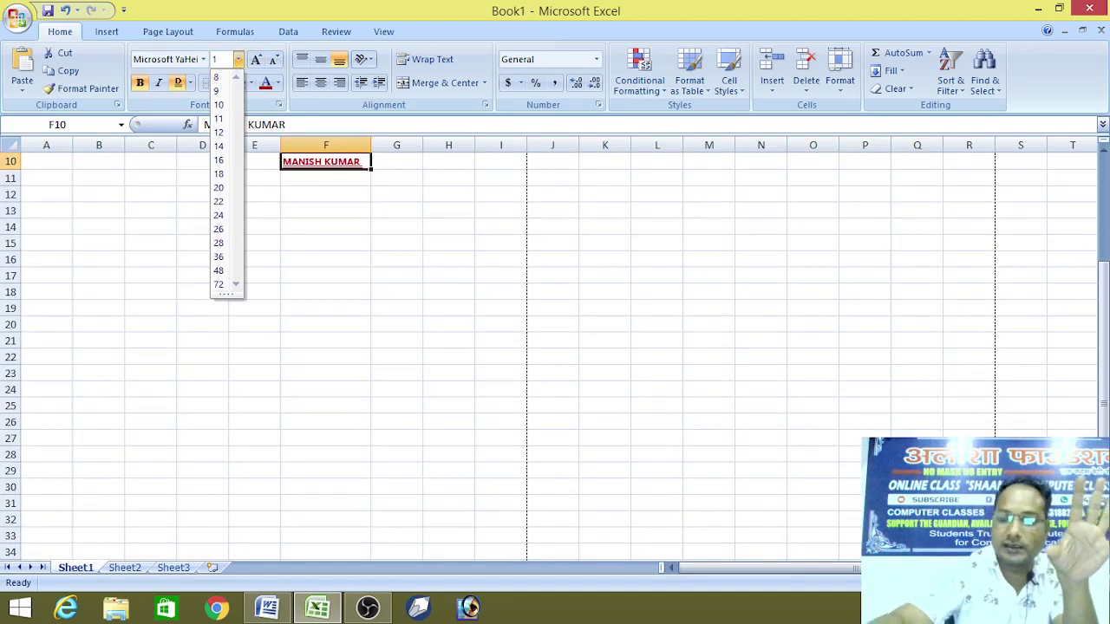
key(Return)
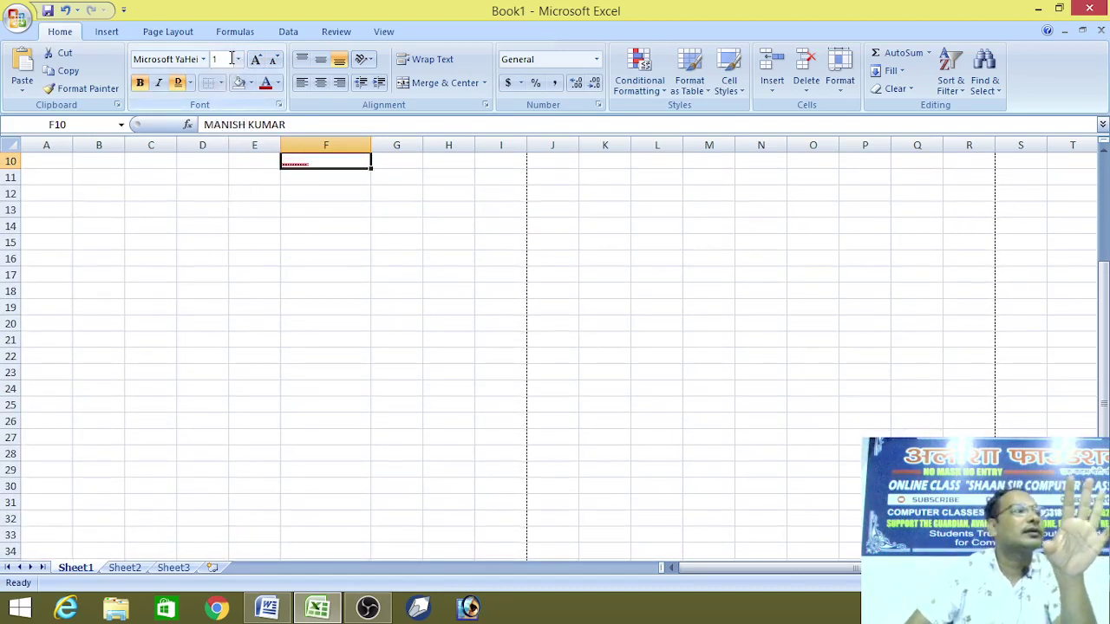
Try font sizes 1000 and 0, dismissing each warning, and reselect F10.
click(232, 59)
text(000)
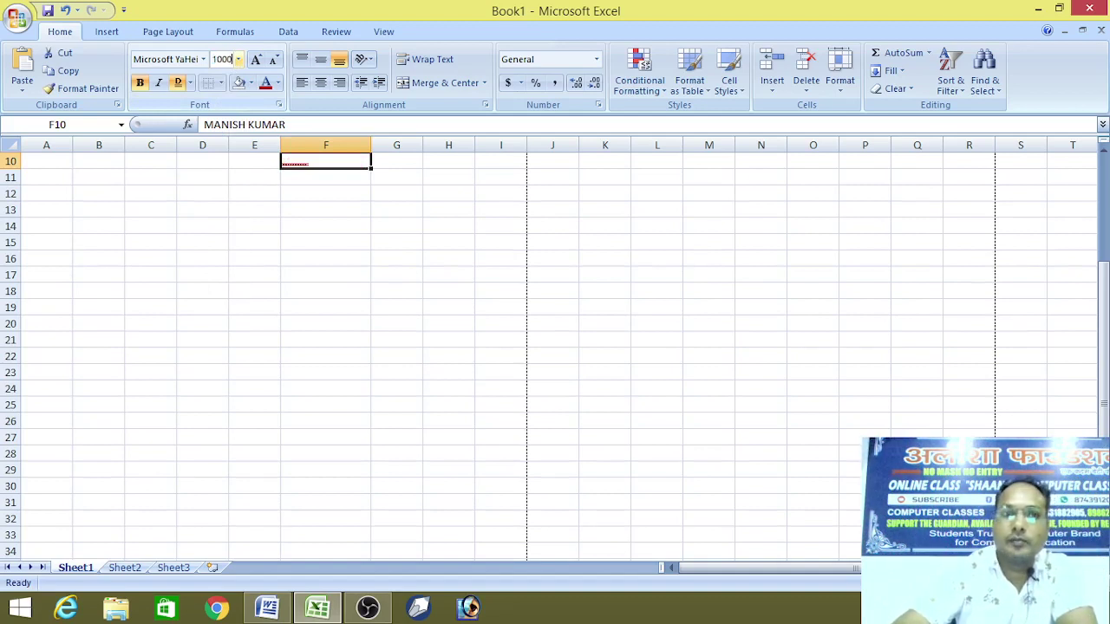
key(Return)
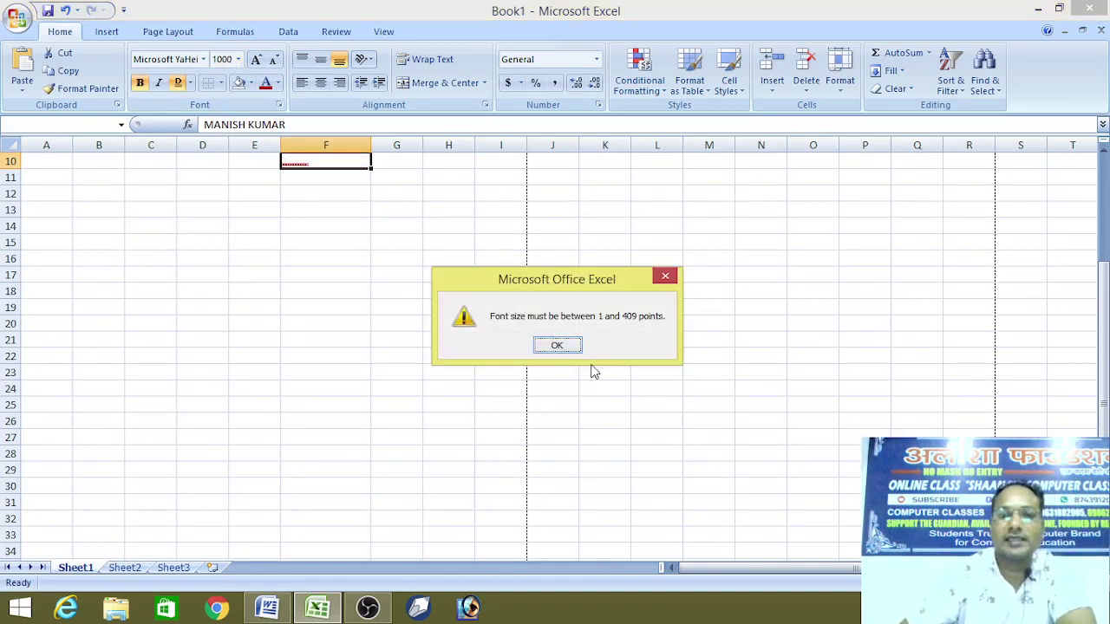
click(556, 344)
click(553, 340)
click(308, 164)
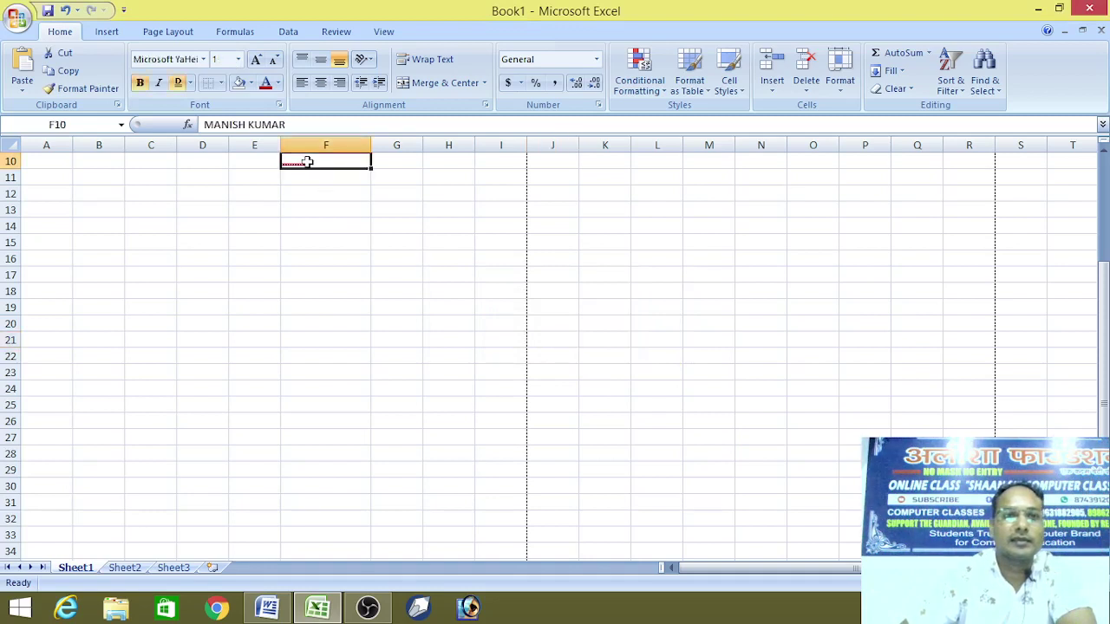
click(224, 59)
text(0)
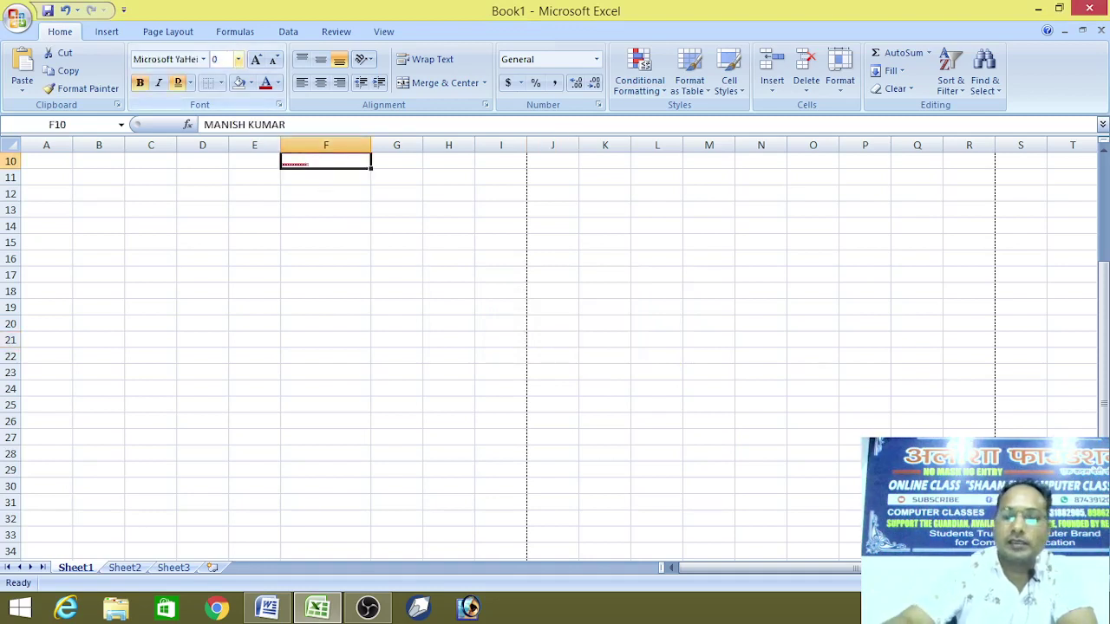
key(Return)
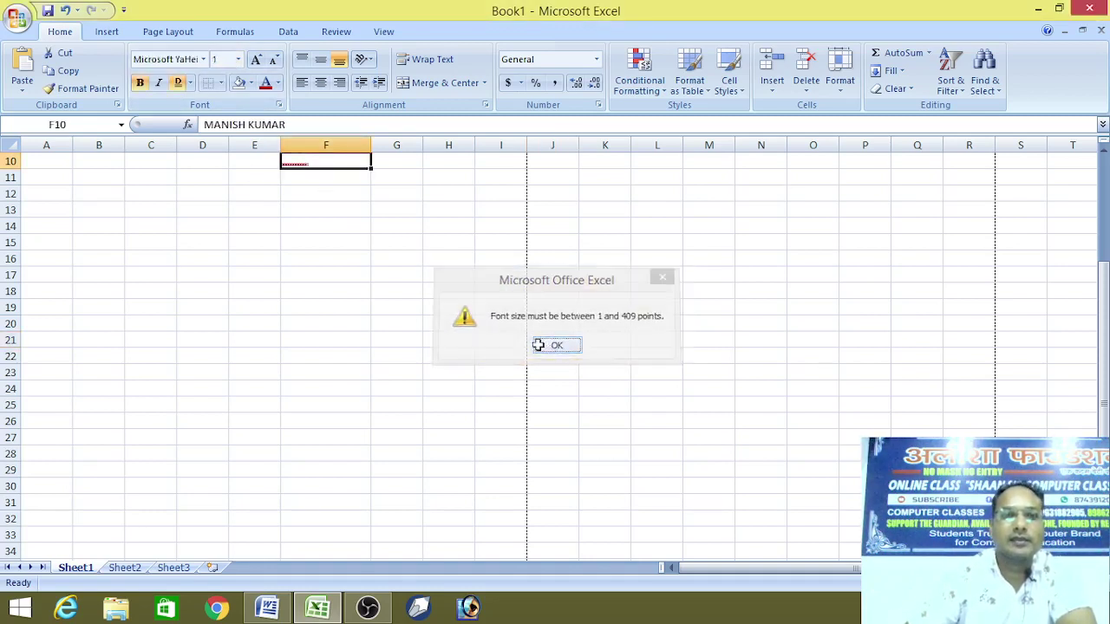
click(556, 344)
click(342, 277)
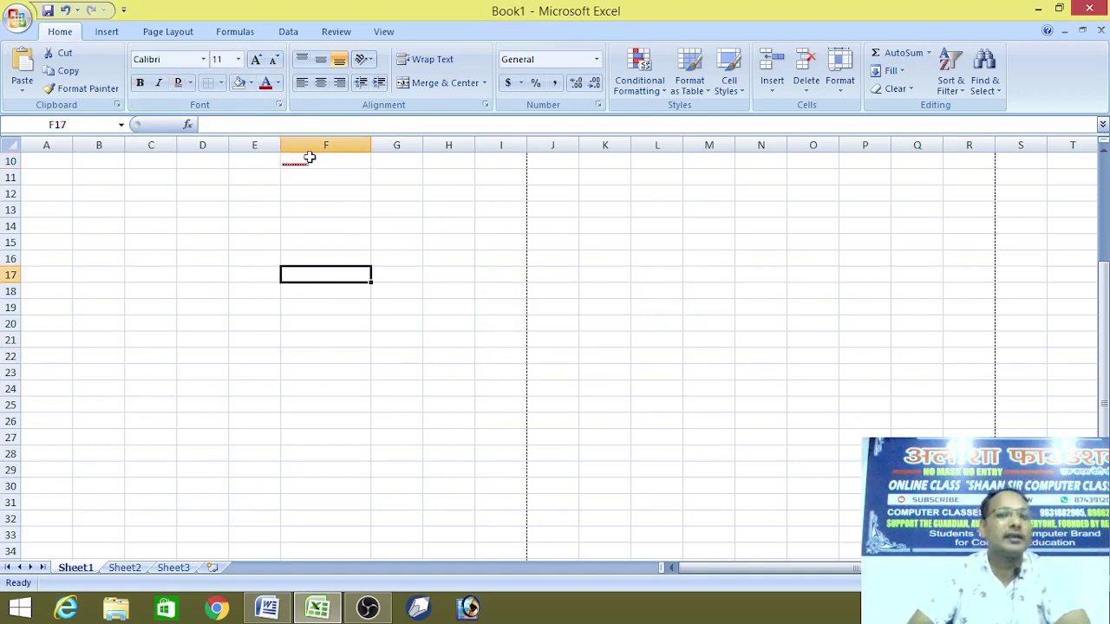
click(309, 159)
Grow the name to size 36, then step it back down to 28.
click(265, 65)
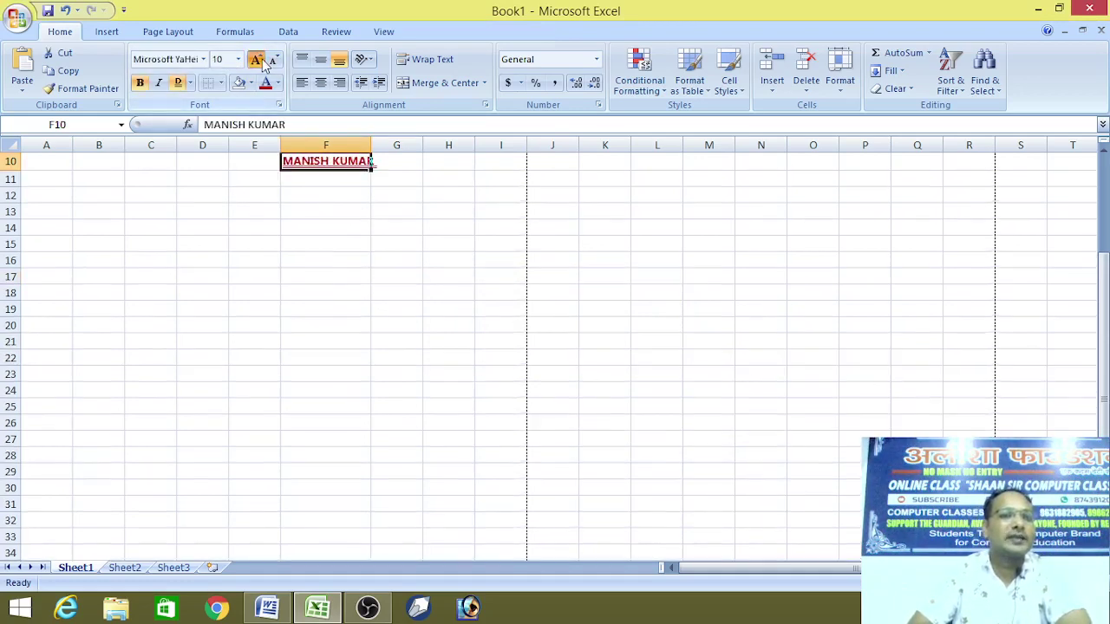
click(265, 65)
click(264, 65)
click(265, 65)
click(265, 65)
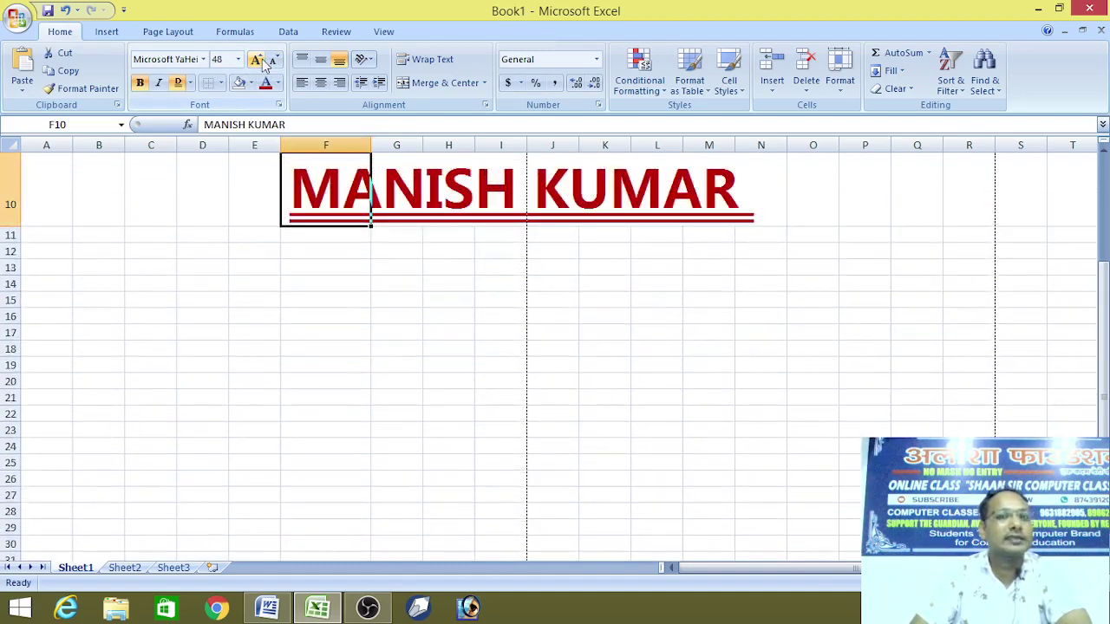
click(272, 61)
click(272, 61)
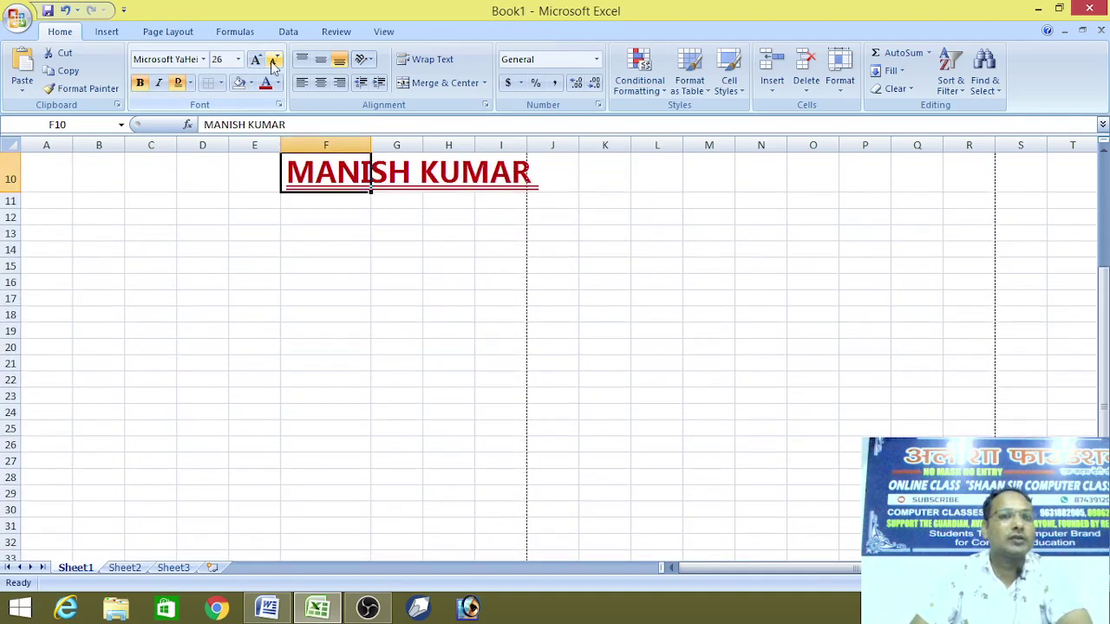
click(272, 61)
click(258, 60)
click(273, 61)
Autofit column F to the 28-point name and center it vertically.
click(427, 331)
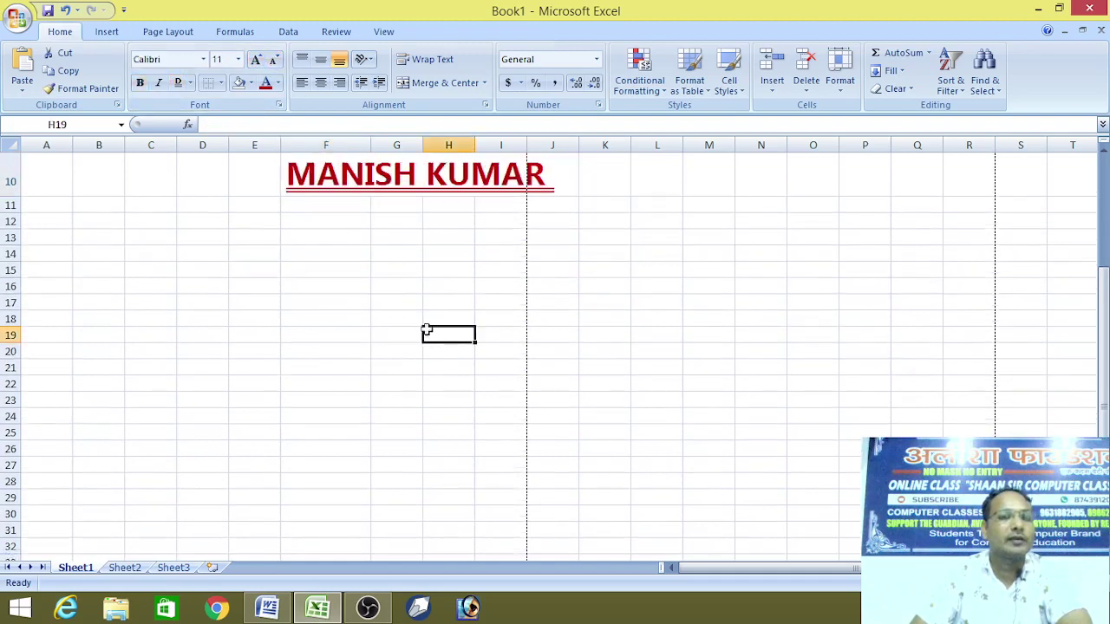
click(373, 166)
click(338, 231)
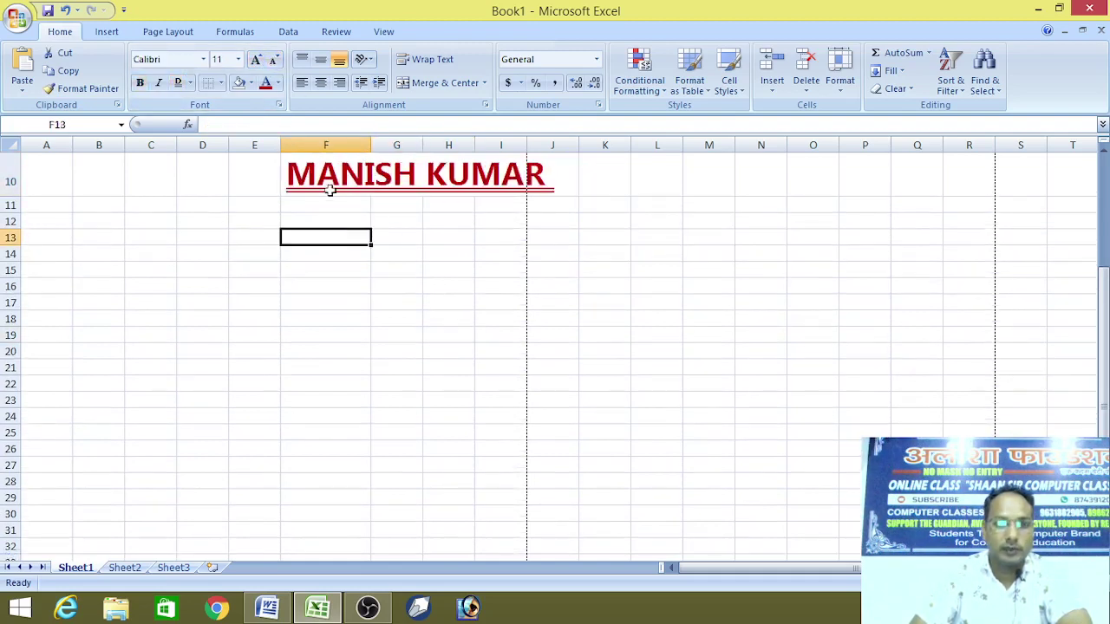
click(319, 174)
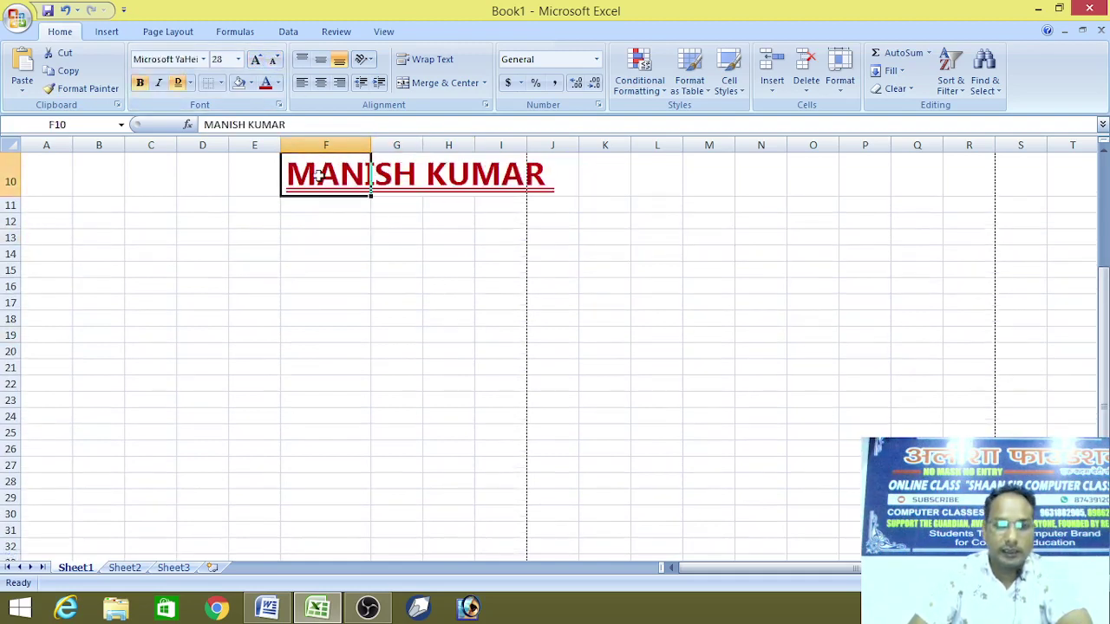
double_click(364, 146)
click(660, 298)
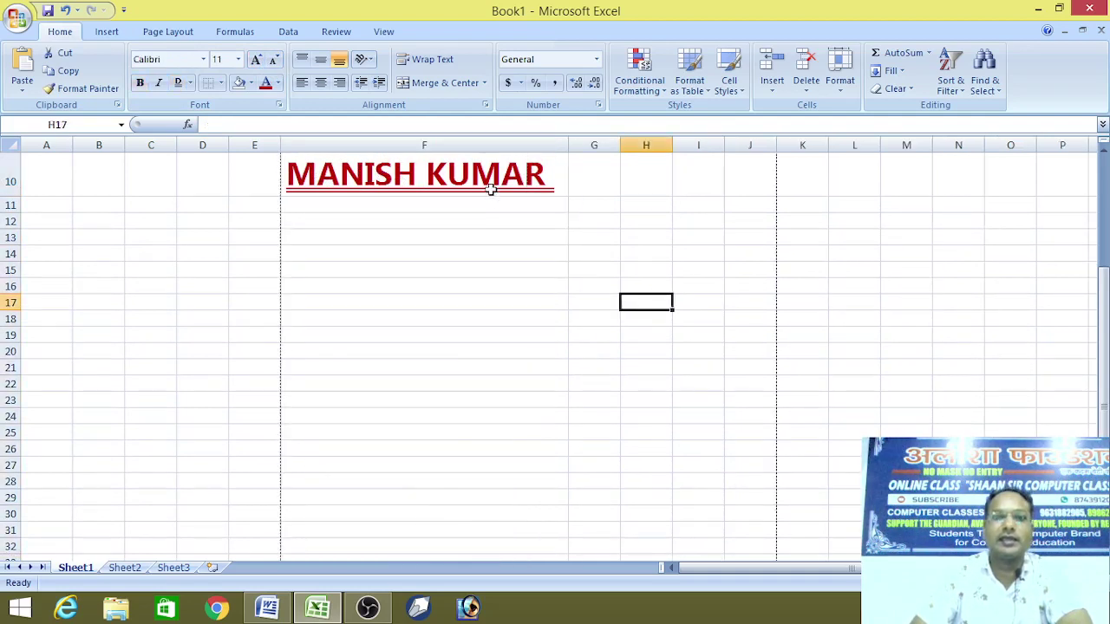
click(490, 189)
click(605, 252)
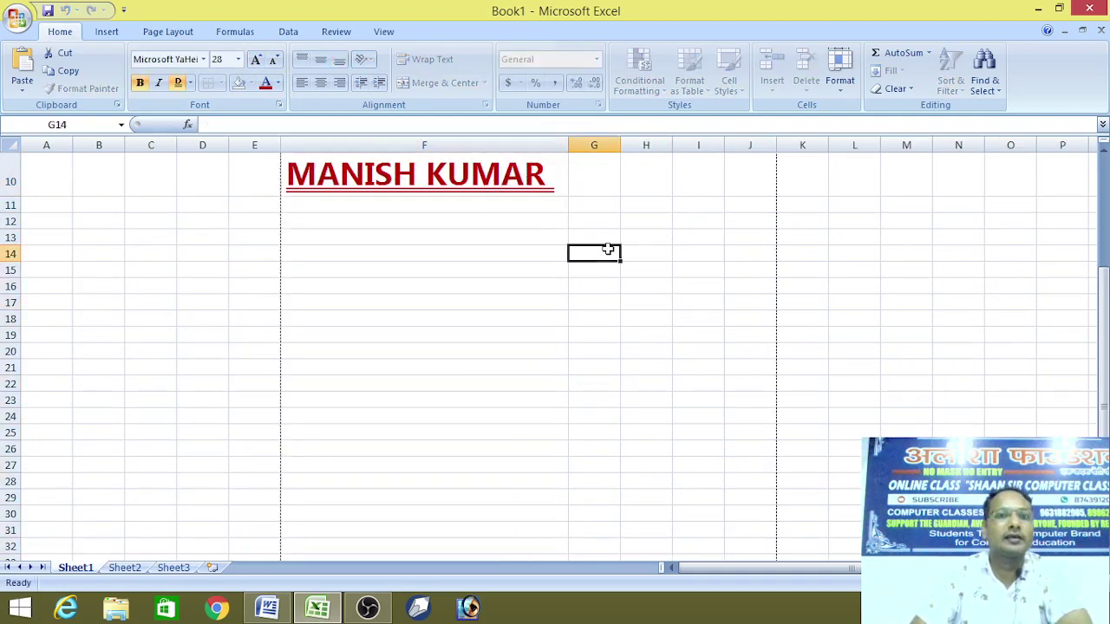
click(533, 188)
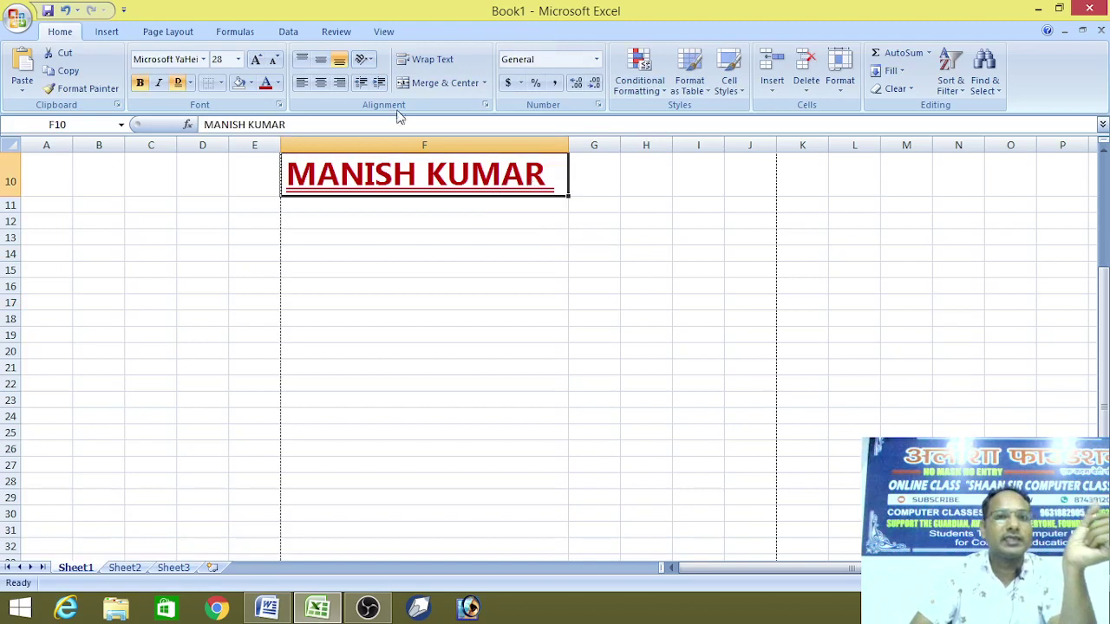
click(321, 60)
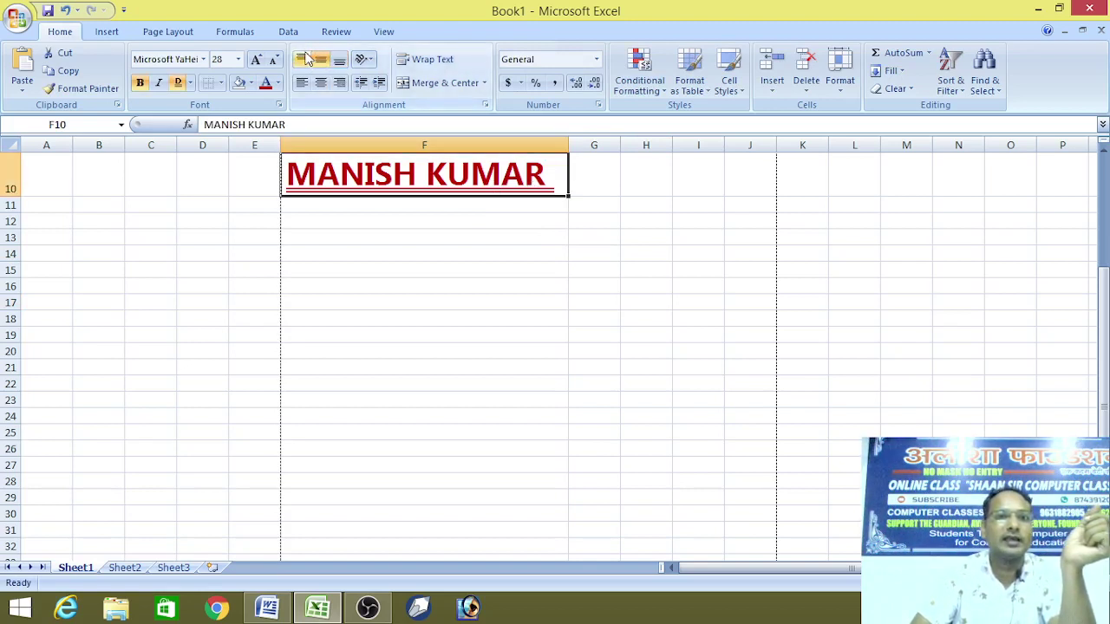
Bottom-align the name, then try Angle Counterclockwise and Angle Clockwise orientations.
click(339, 59)
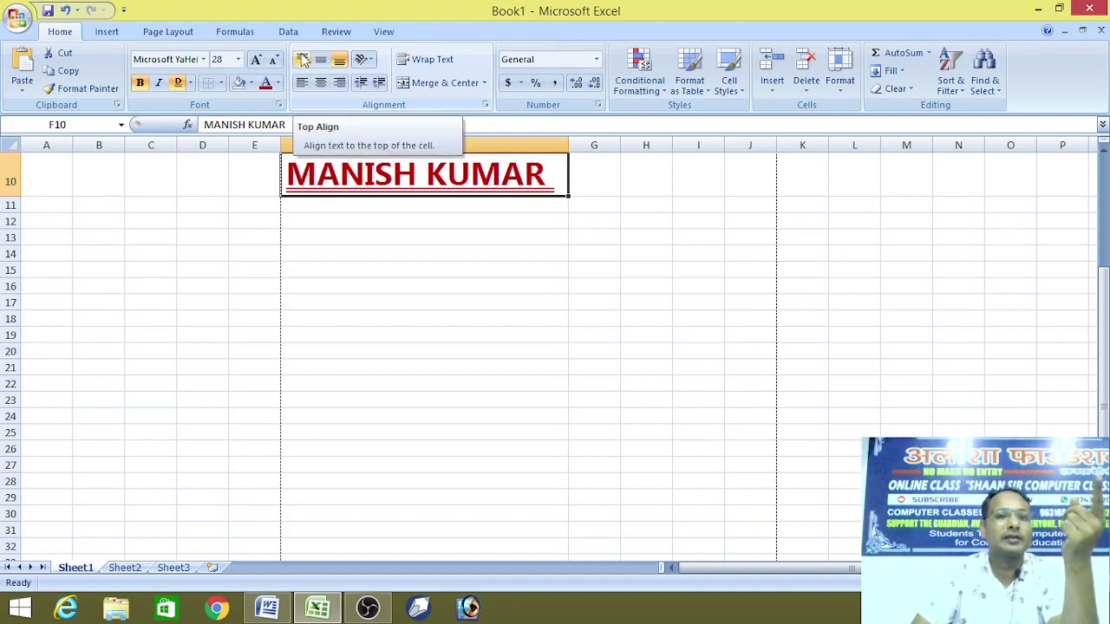
click(371, 60)
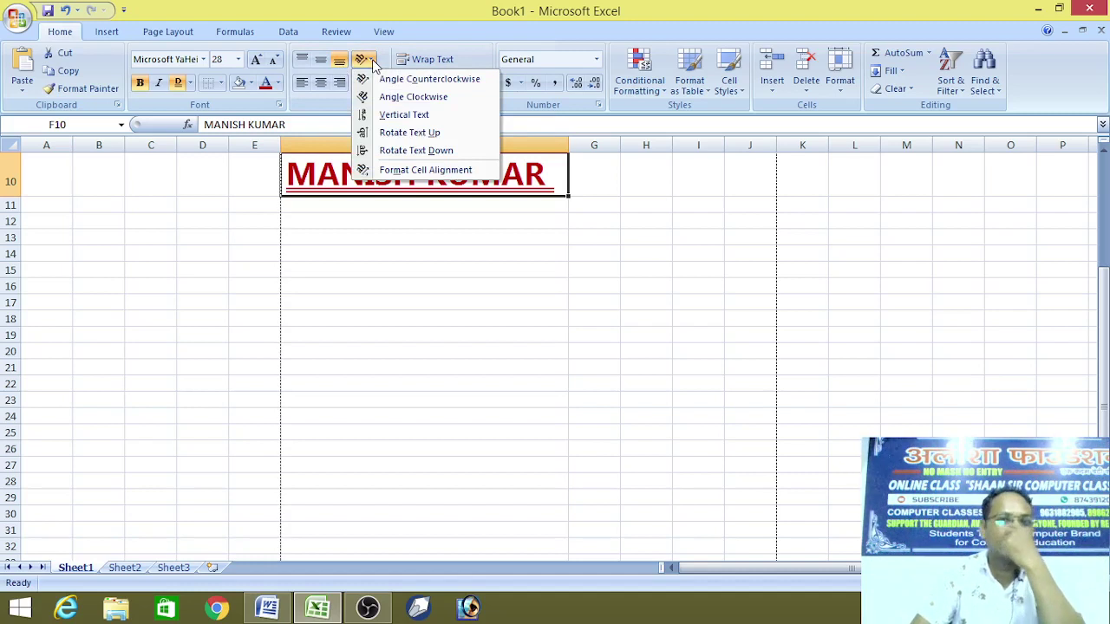
click(413, 80)
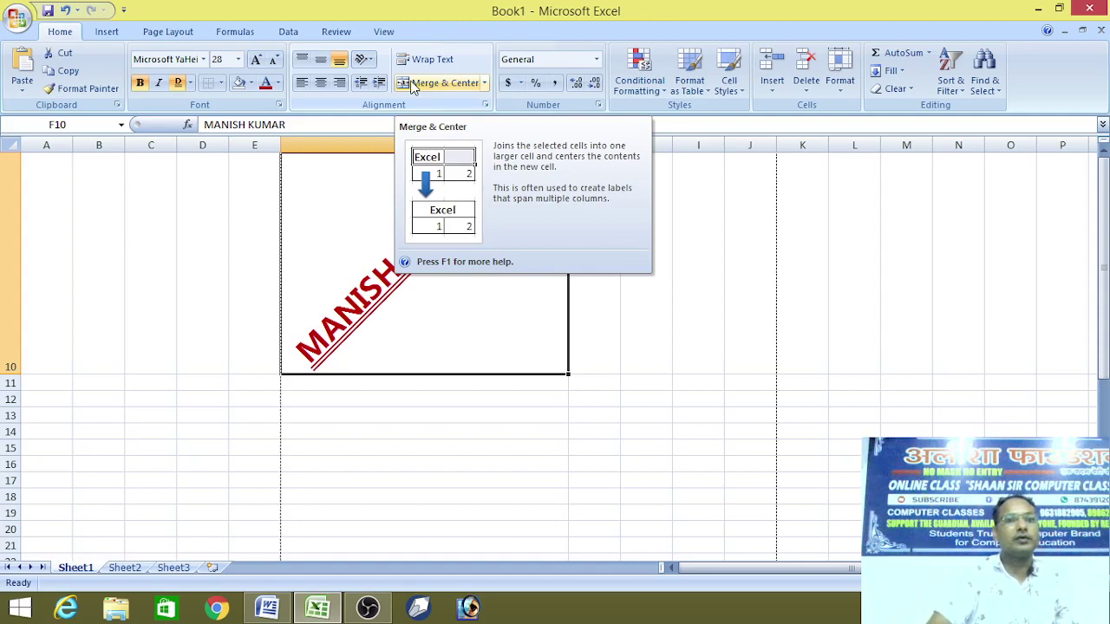
click(364, 59)
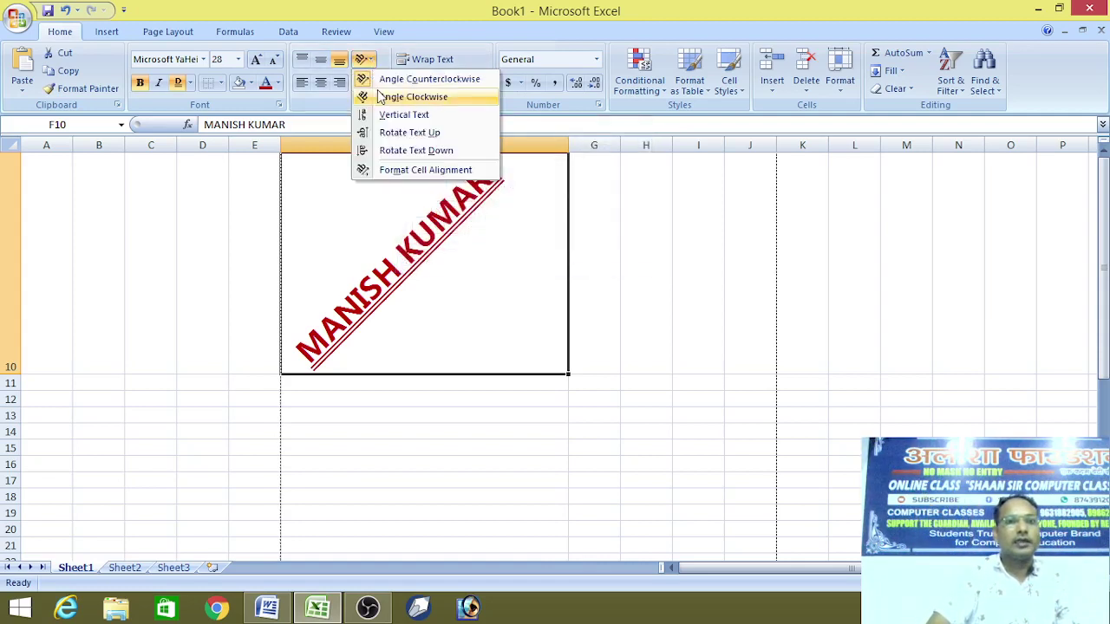
click(379, 96)
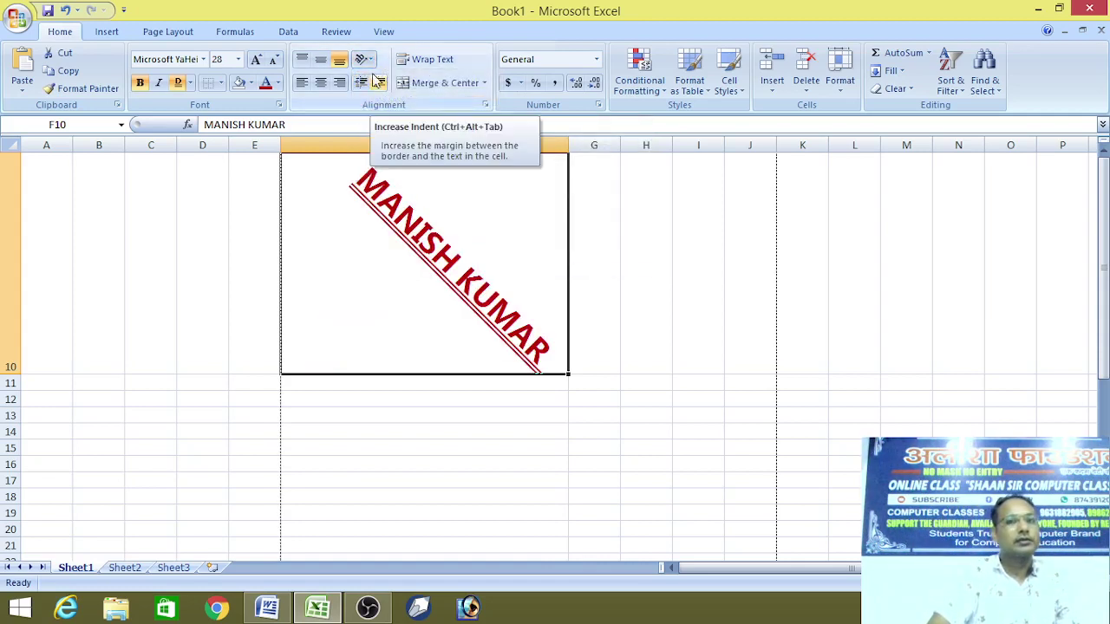
Set the name in F10 to Vertical Text.
click(364, 58)
click(389, 122)
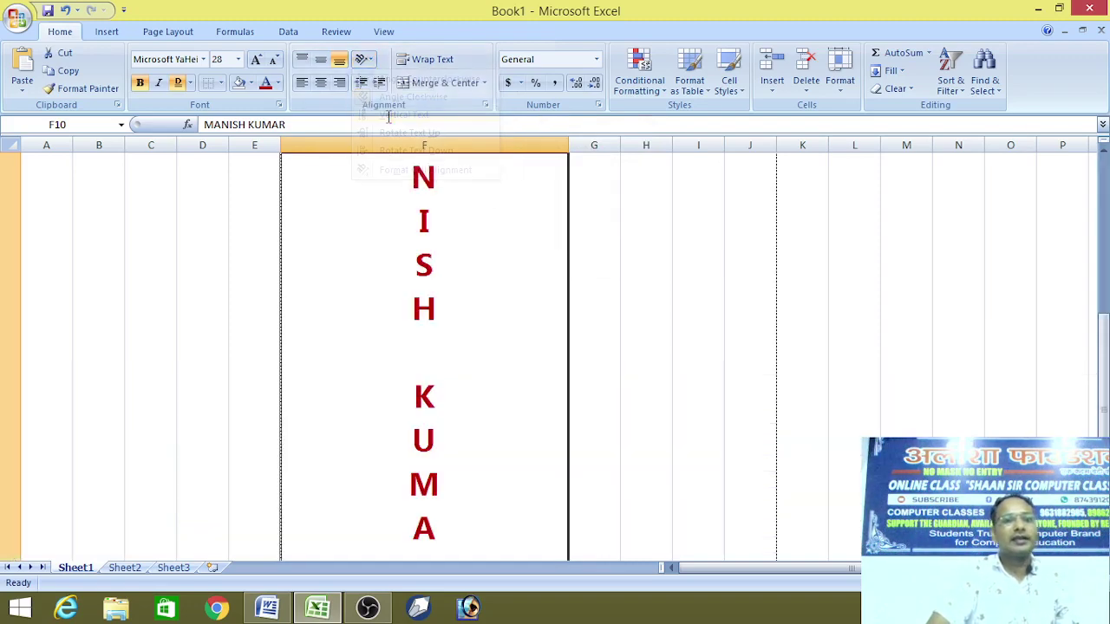
scroll(449, 303, down, 2)
scroll(453, 315, up, 3)
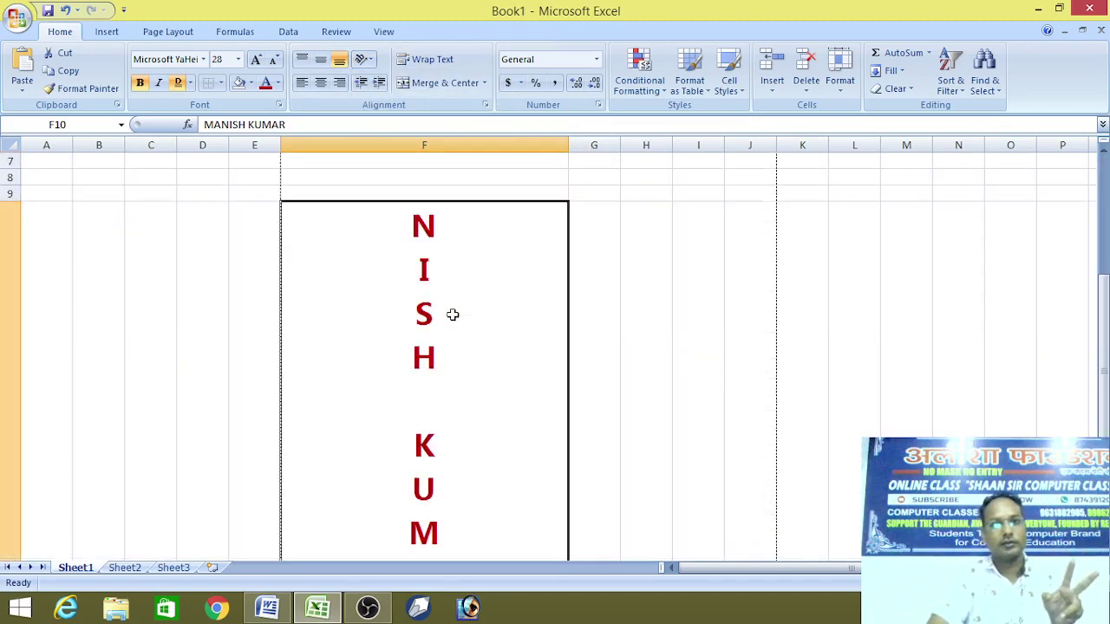
click(17, 17)
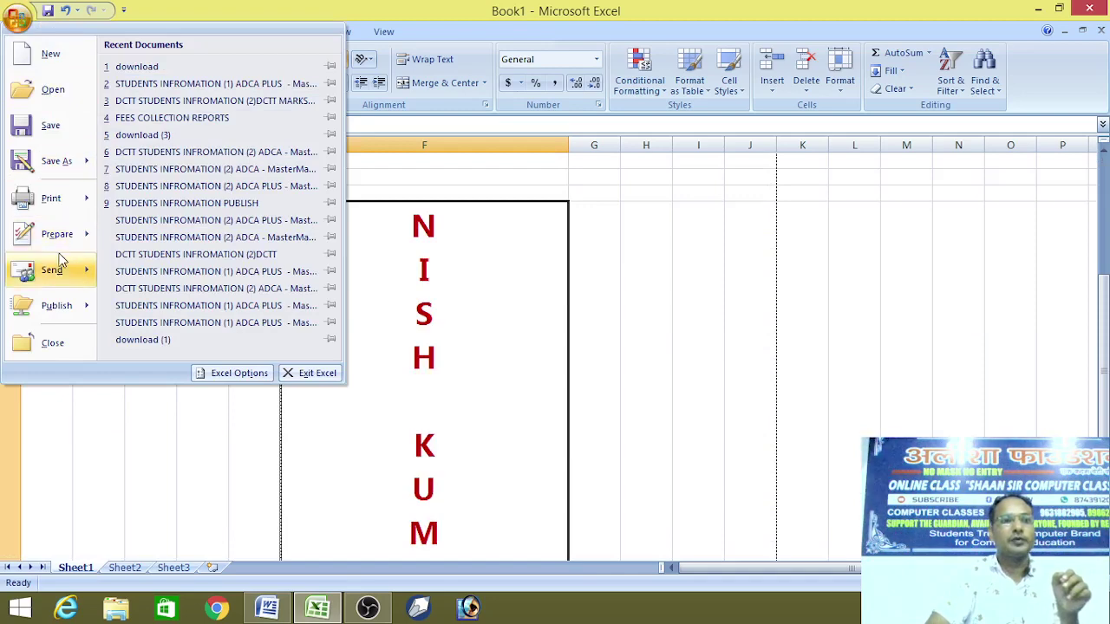
mouse_move(55, 208)
click(252, 166)
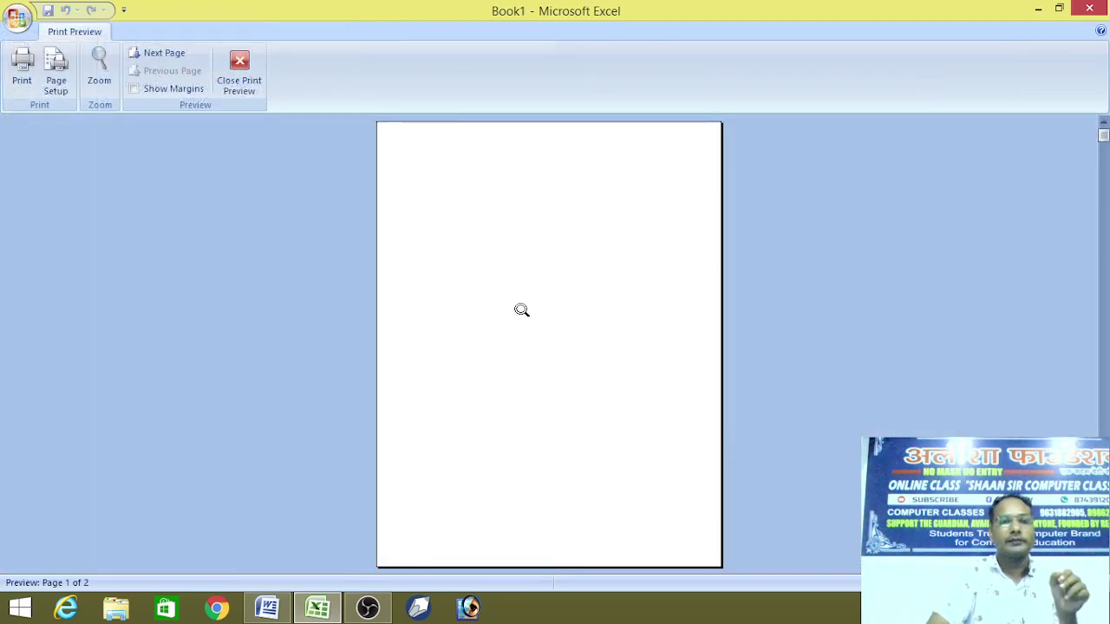
click(522, 314)
scroll(453, 340, up, 1)
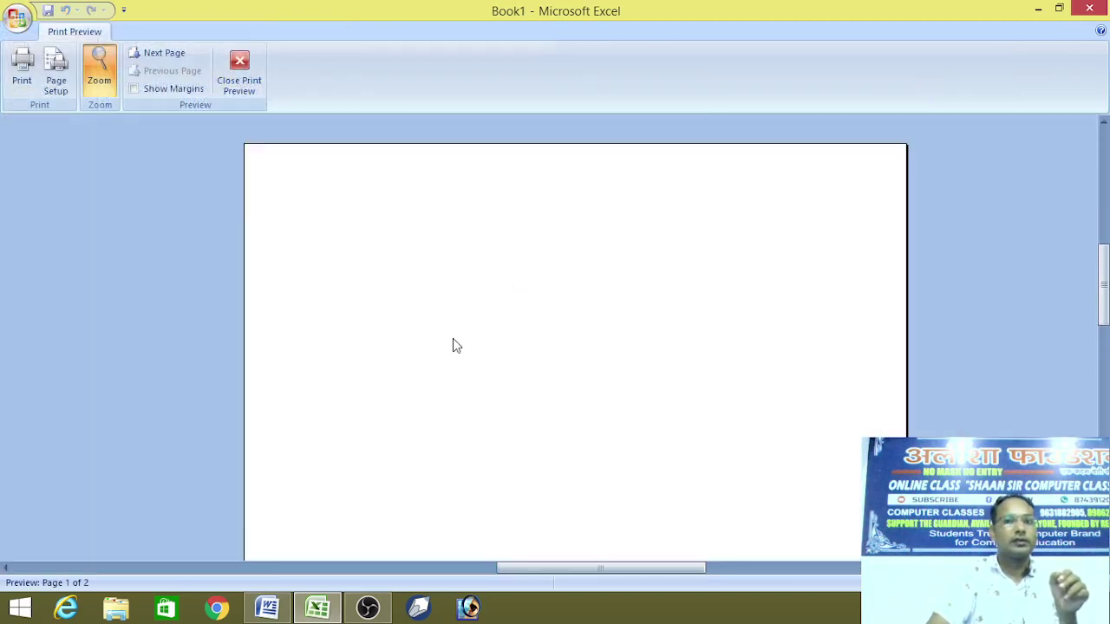
scroll(453, 340, up, 3)
scroll(452, 340, up, 1)
scroll(452, 346, down, 2)
scroll(453, 345, down, 1)
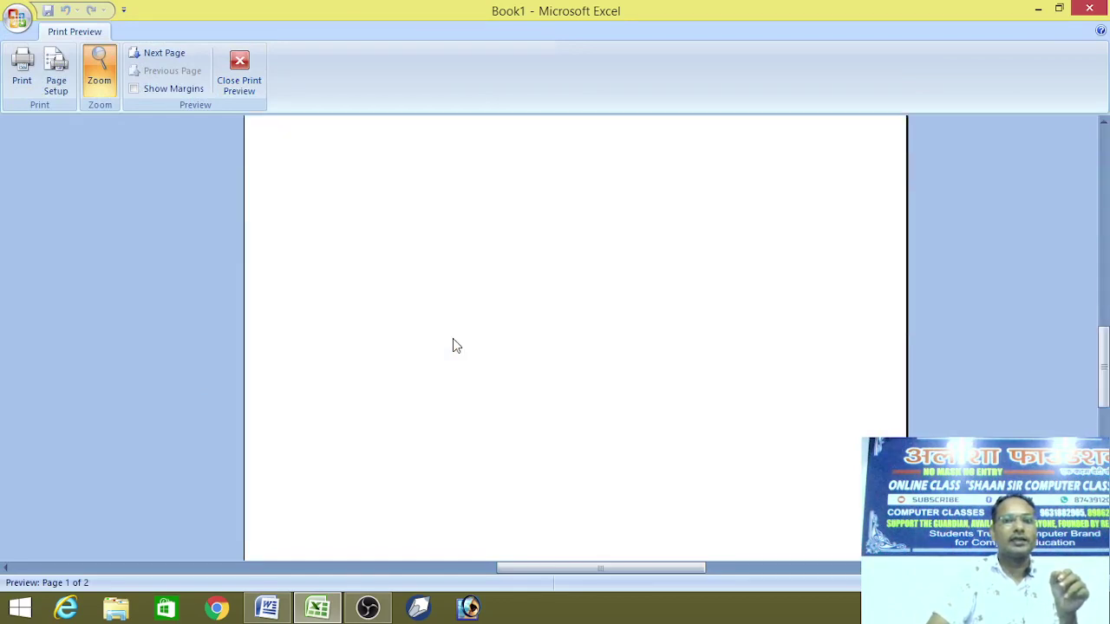
scroll(377, 333, down, 2)
click(231, 87)
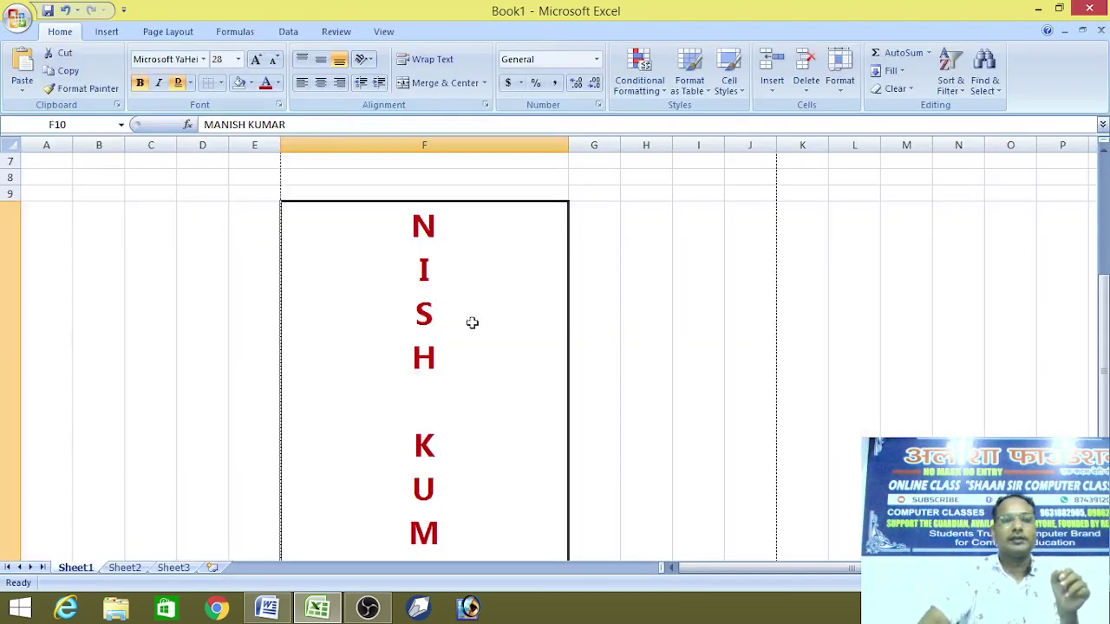
Try Rotate Text Up on the name, then settle on Rotate Text Down.
scroll(459, 295, down, 8)
scroll(451, 271, up, 4)
scroll(451, 271, up, 4)
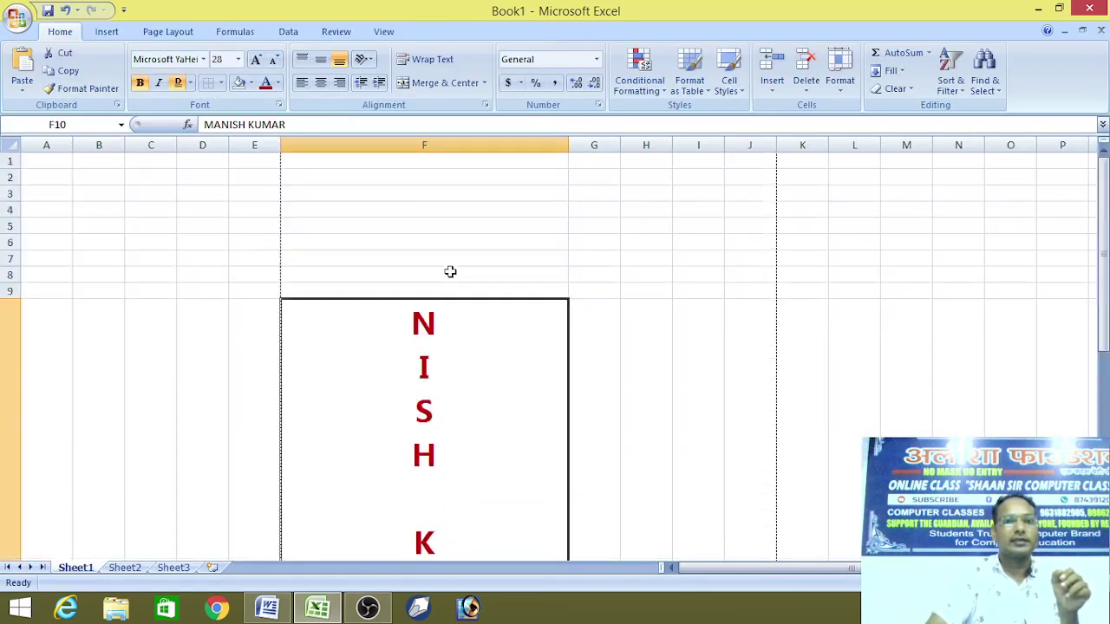
scroll(450, 271, down, 4)
scroll(450, 271, up, 1)
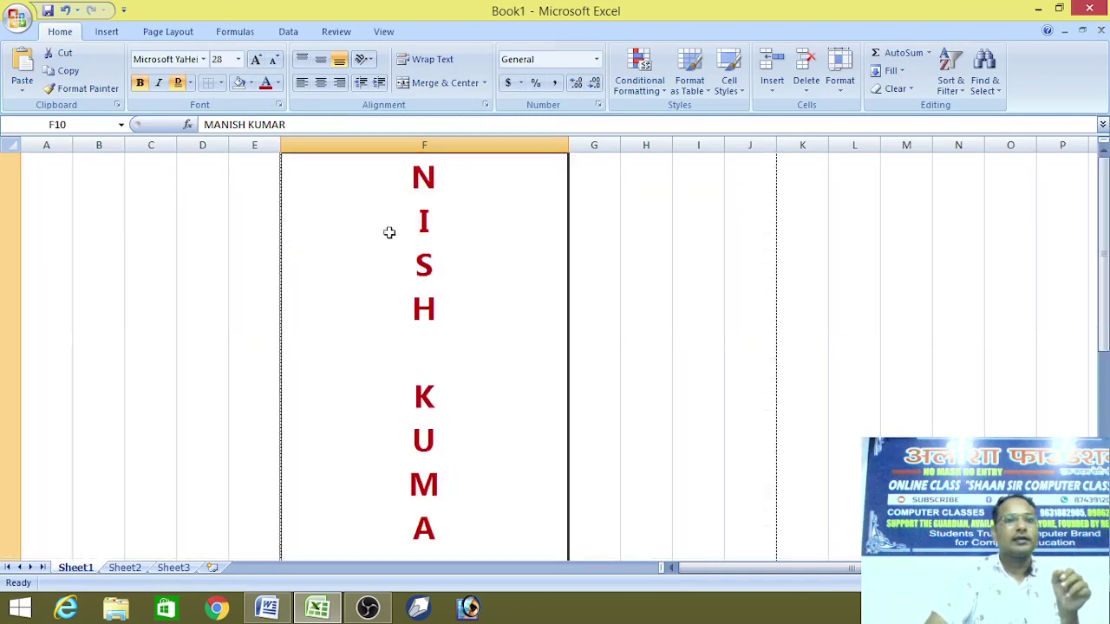
click(363, 59)
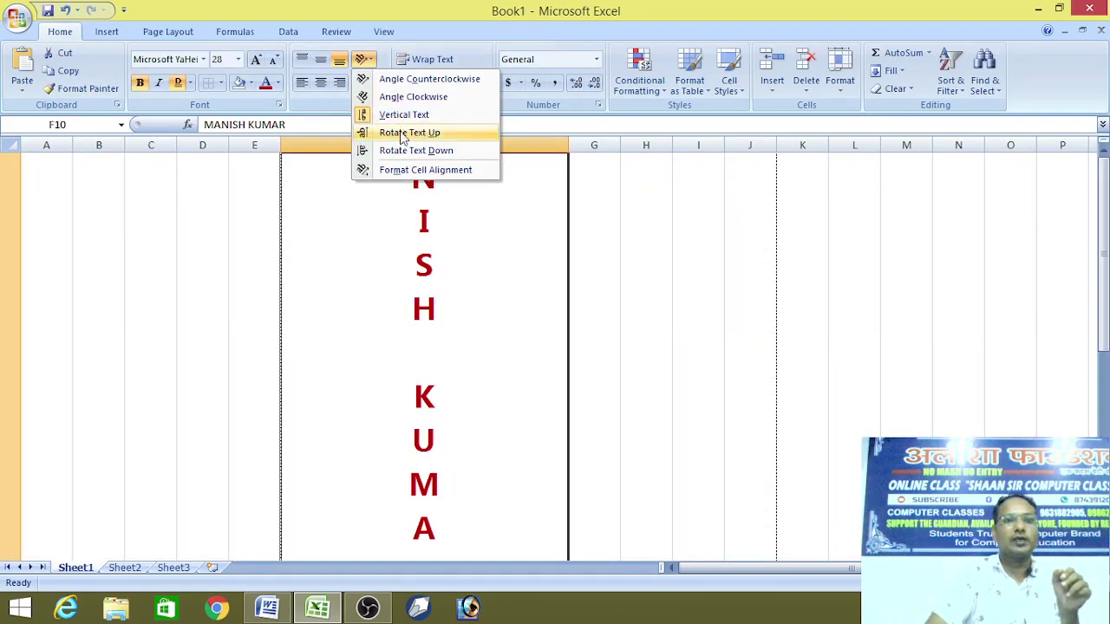
click(402, 137)
click(363, 59)
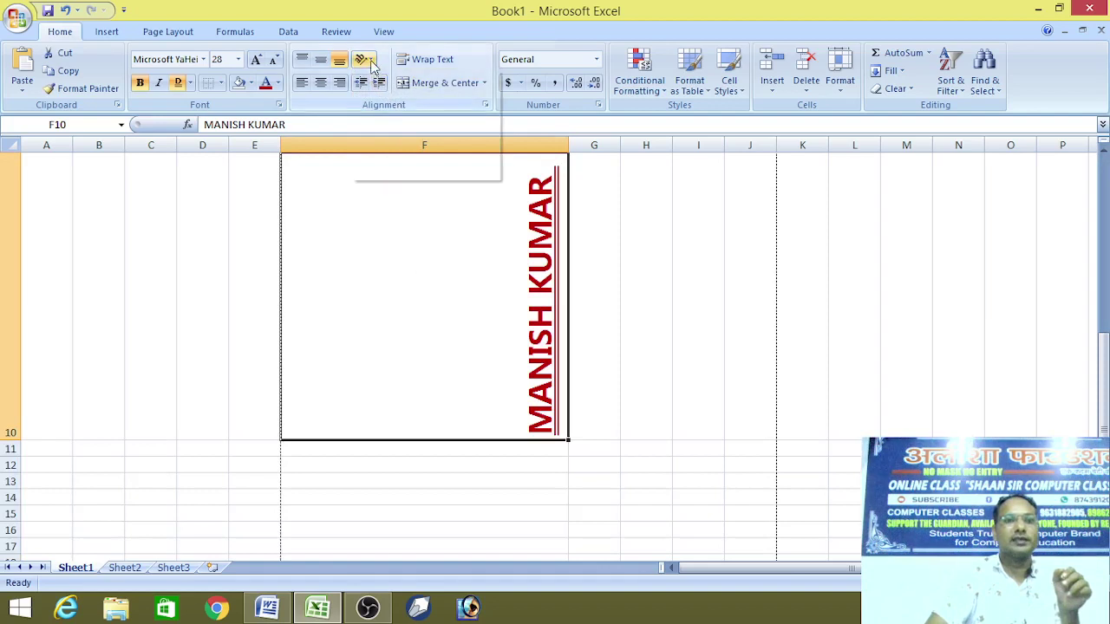
click(386, 152)
click(363, 59)
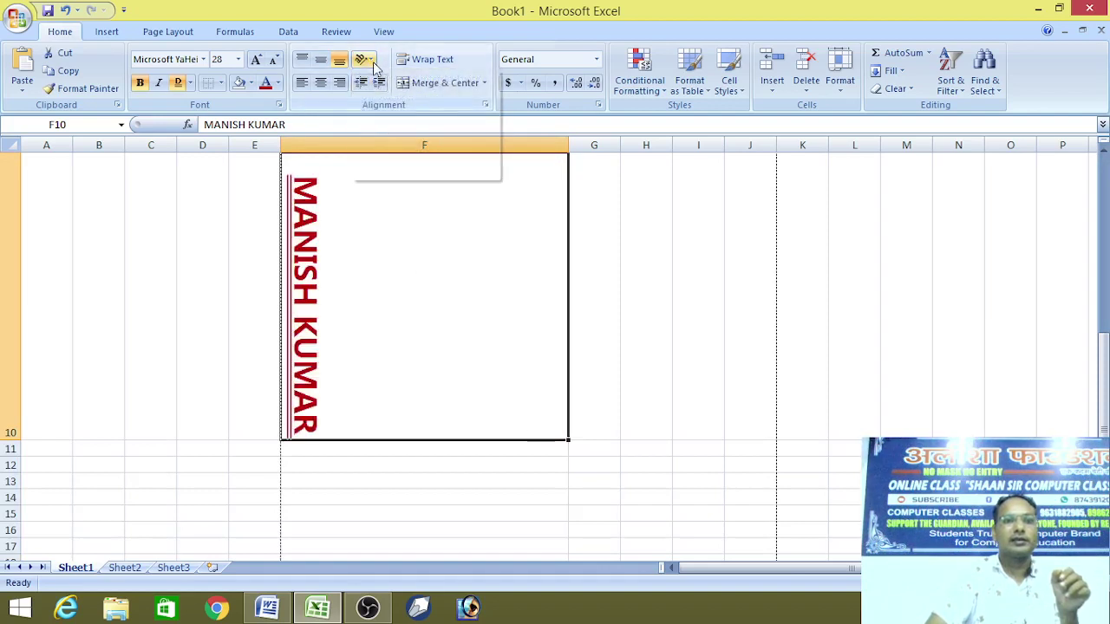
click(404, 152)
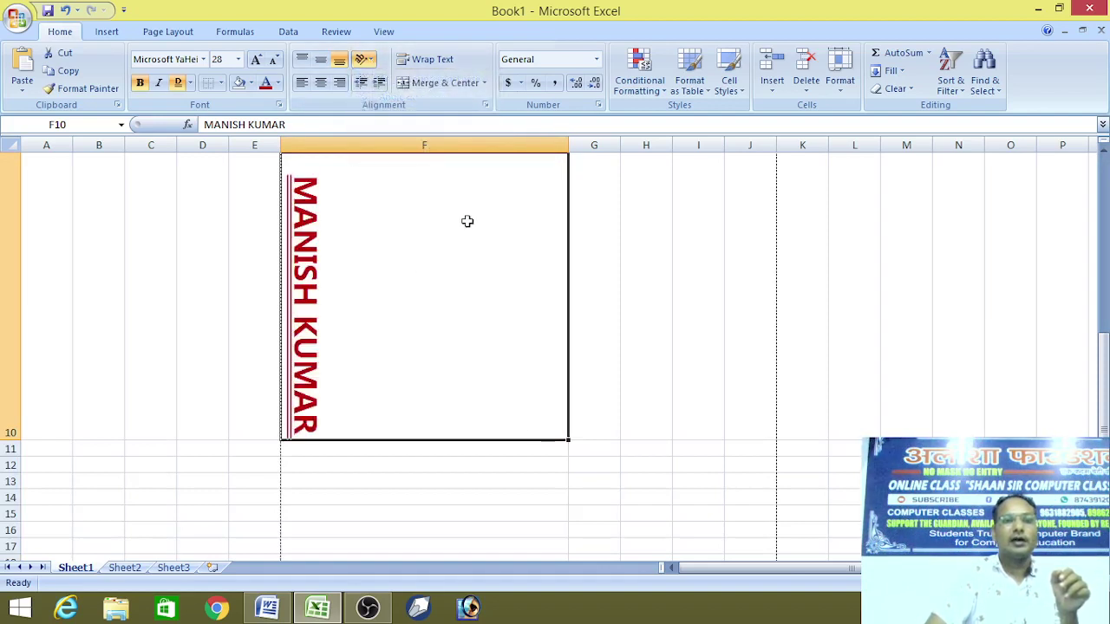
Open Format Cells with Ctrl+1 and cancel without changes.
key(ctrl+1)
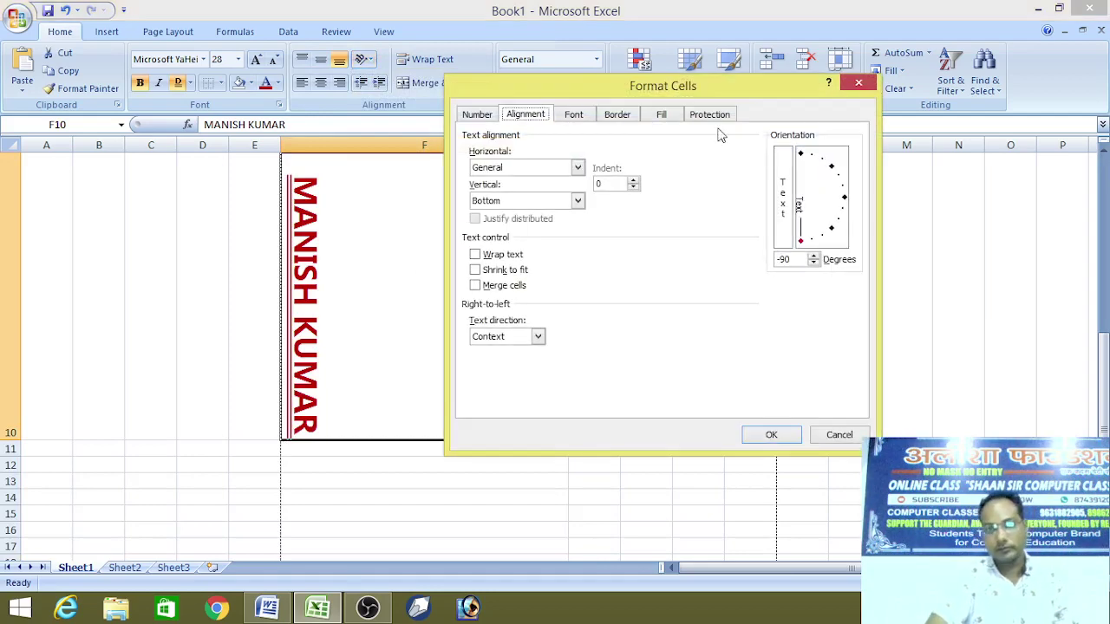
drag(719, 90, 892, 68)
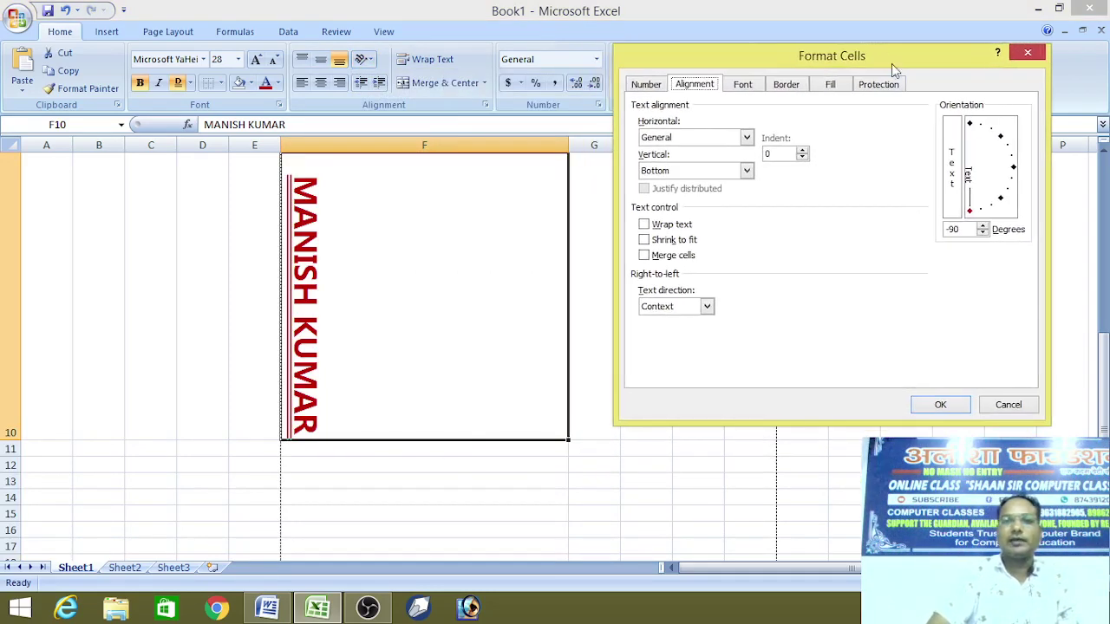
click(998, 405)
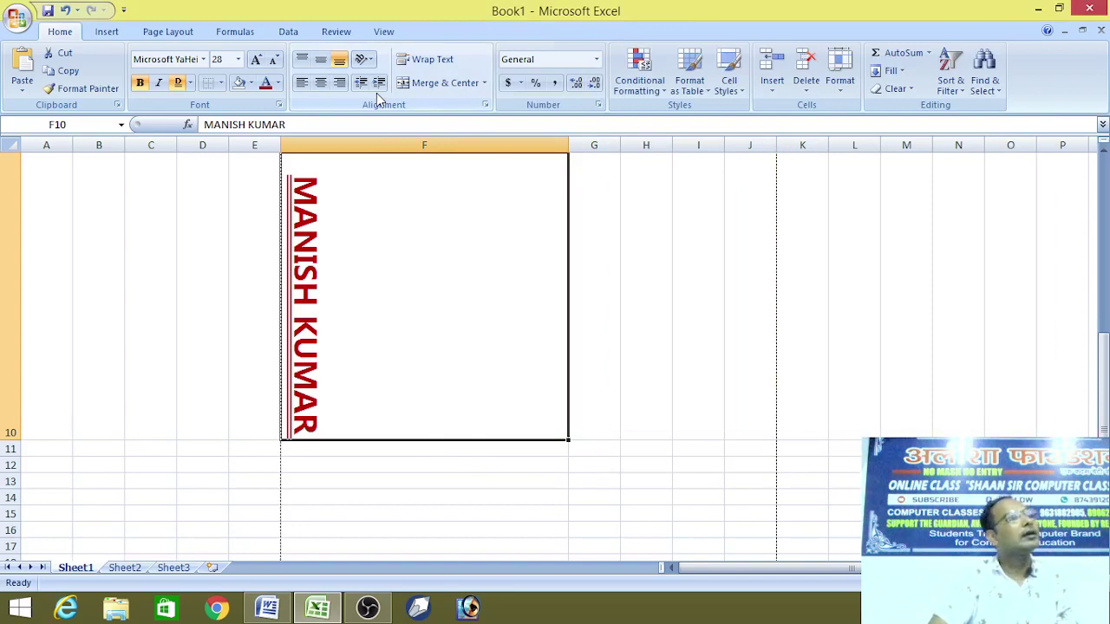
Try Angle Counterclockwise, then toggle it off so the name is horizontal.
click(364, 59)
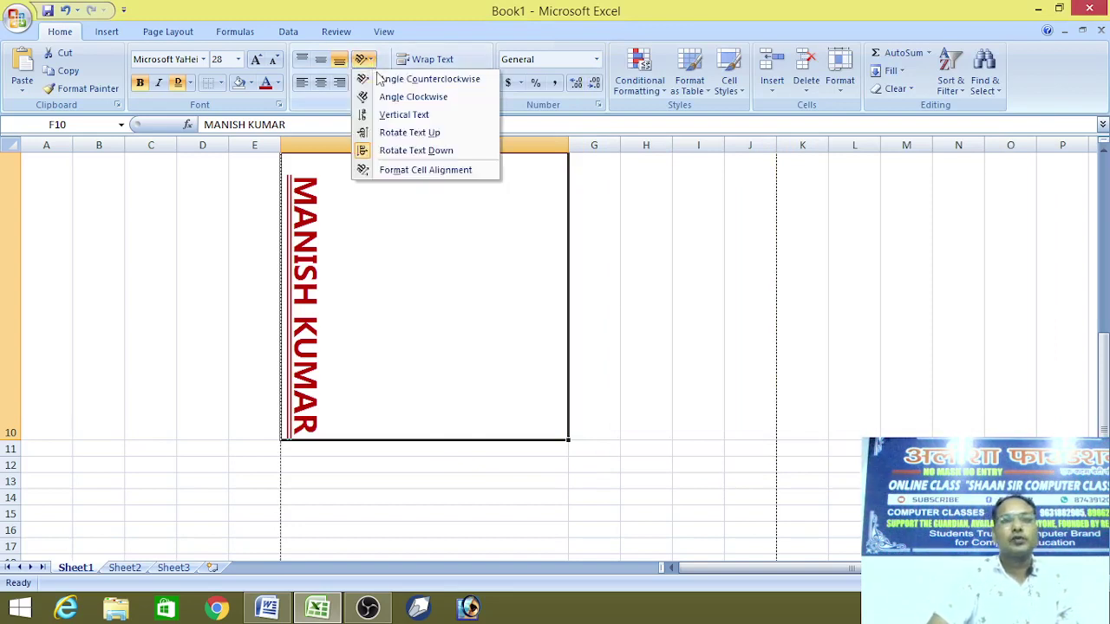
click(379, 79)
click(370, 62)
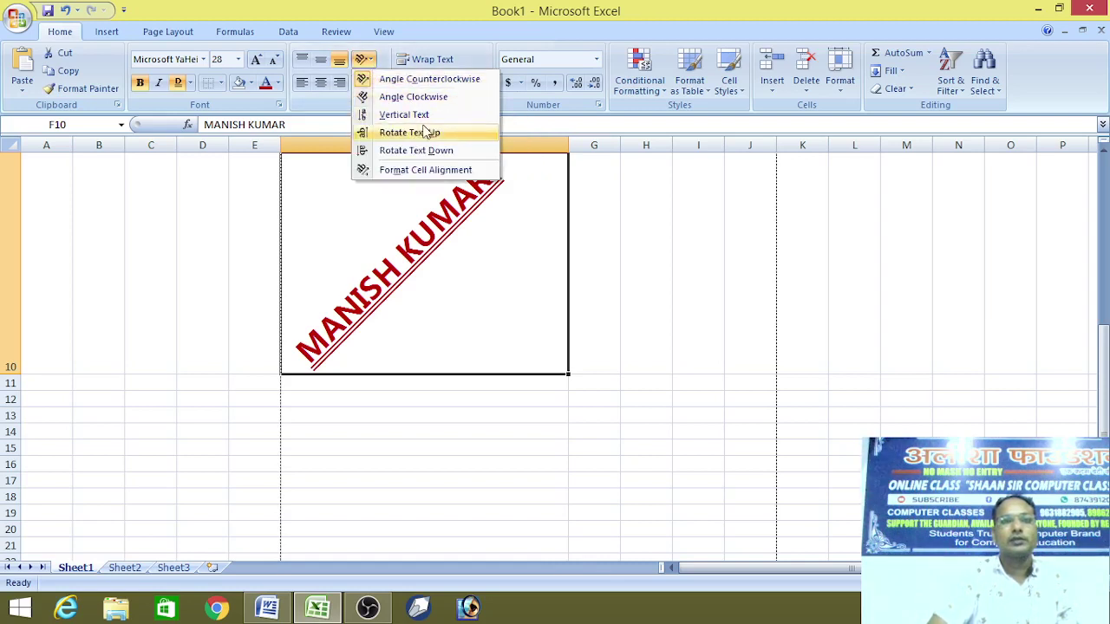
click(418, 82)
click(481, 269)
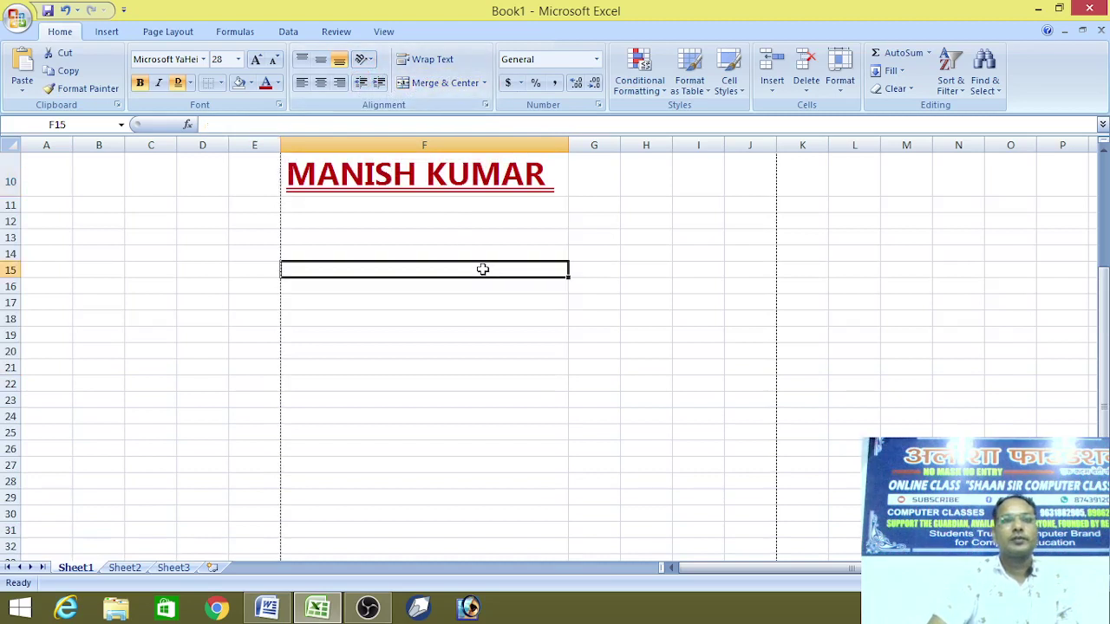
click(428, 164)
Shrink the letter A in MANISH by three font-size steps.
double_click(332, 179)
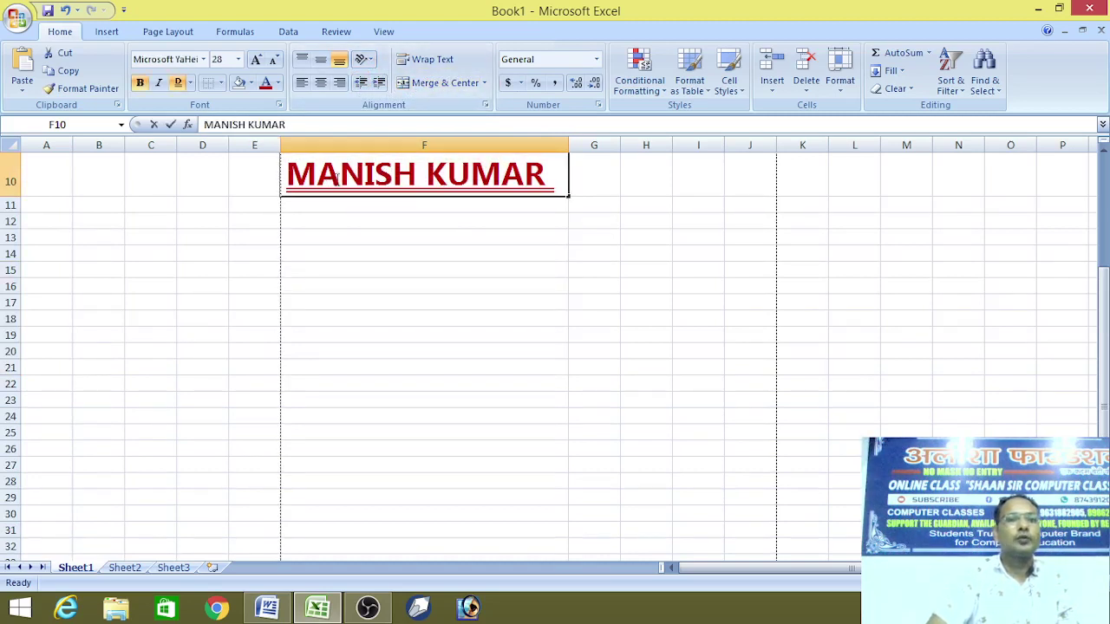
double_click(334, 178)
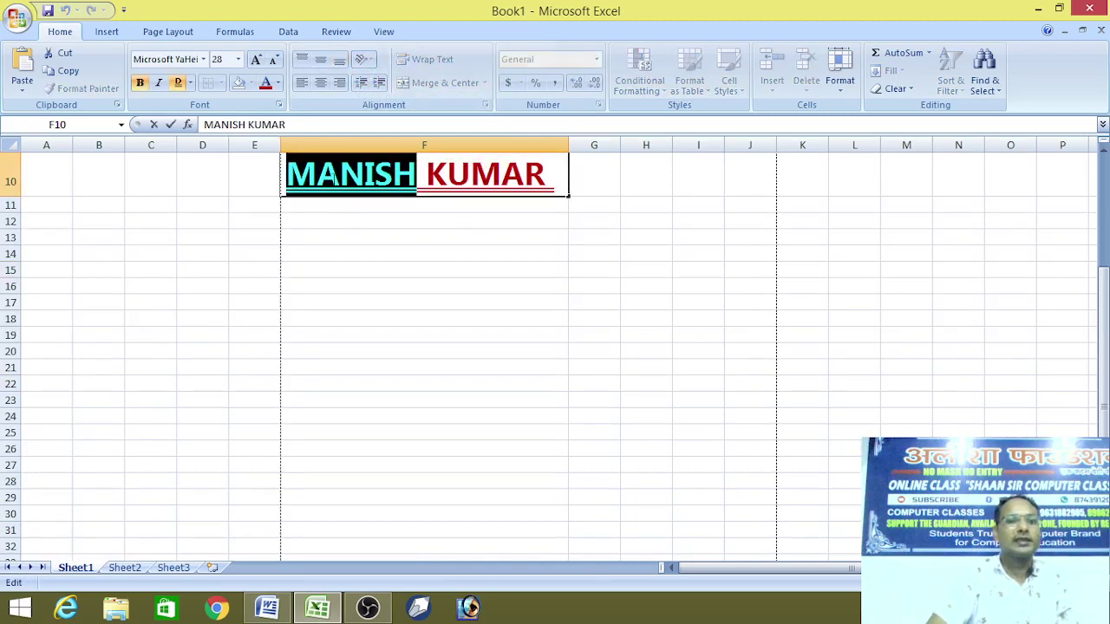
click(352, 241)
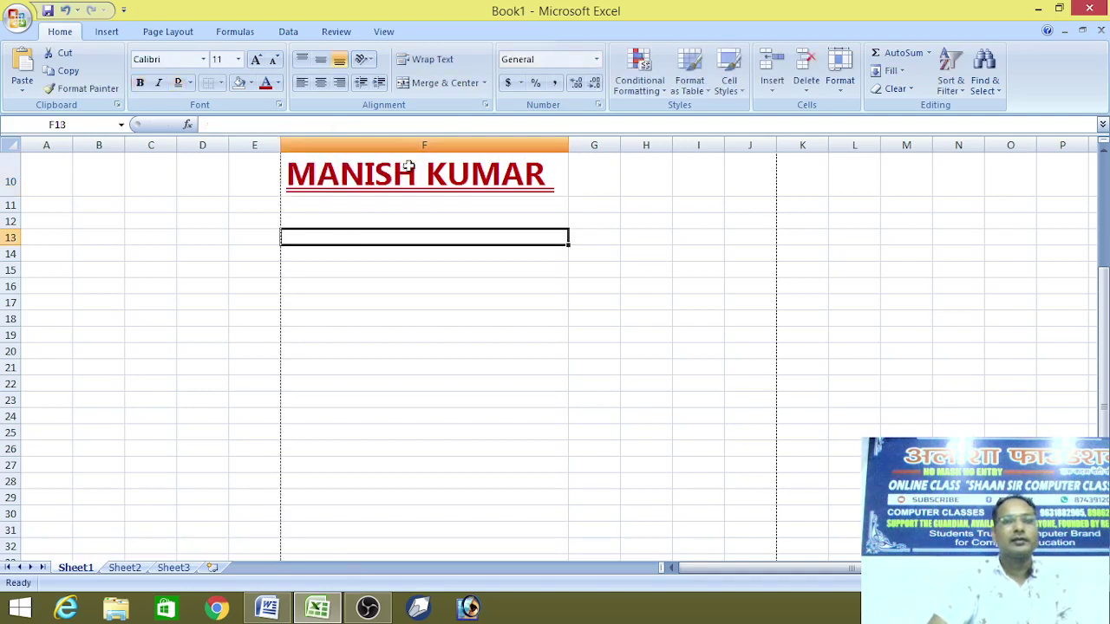
click(343, 173)
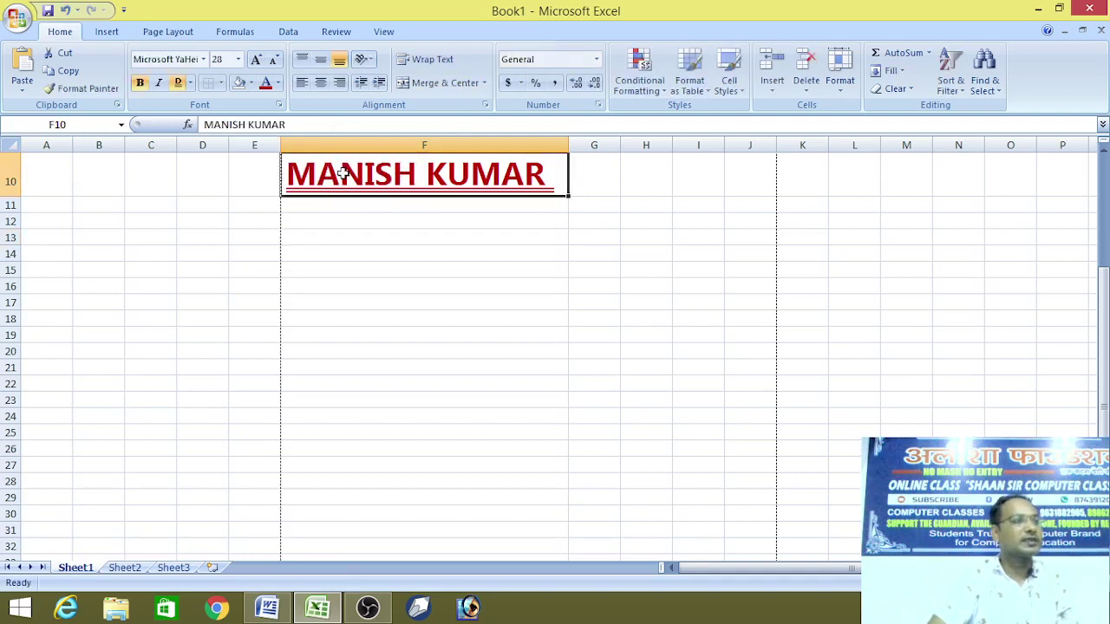
double_click(344, 174)
double_click(344, 174)
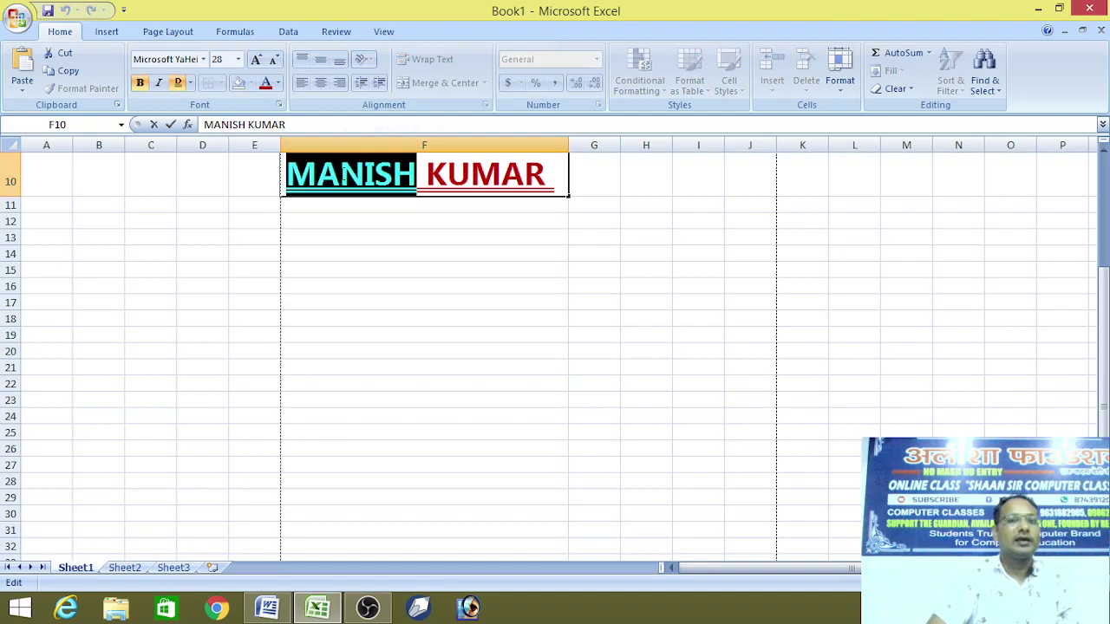
click(319, 178)
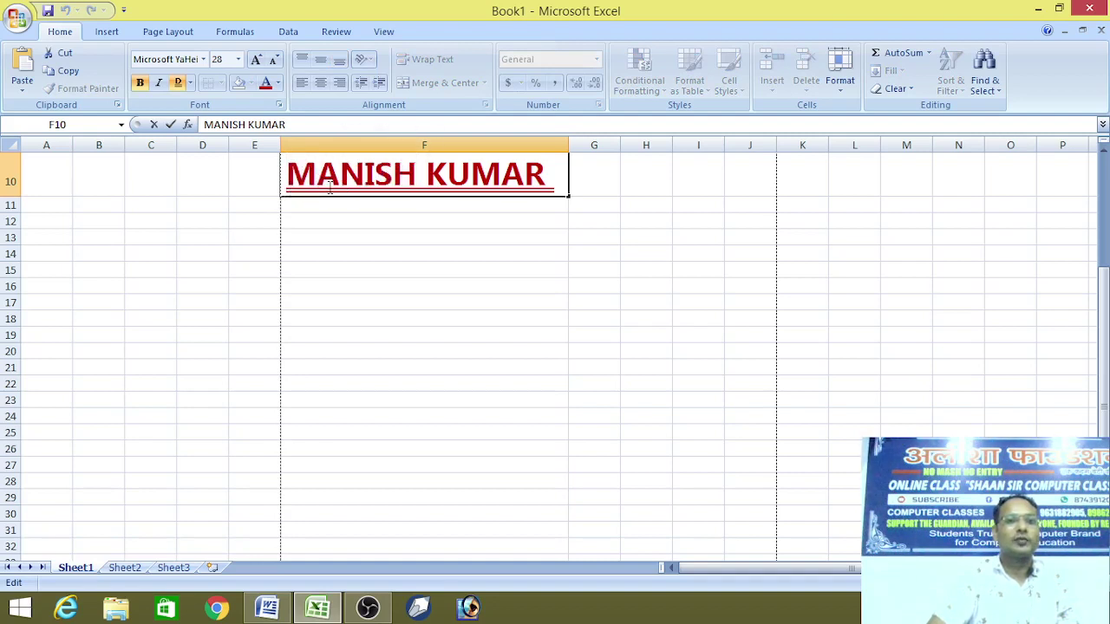
key(shift+Right)
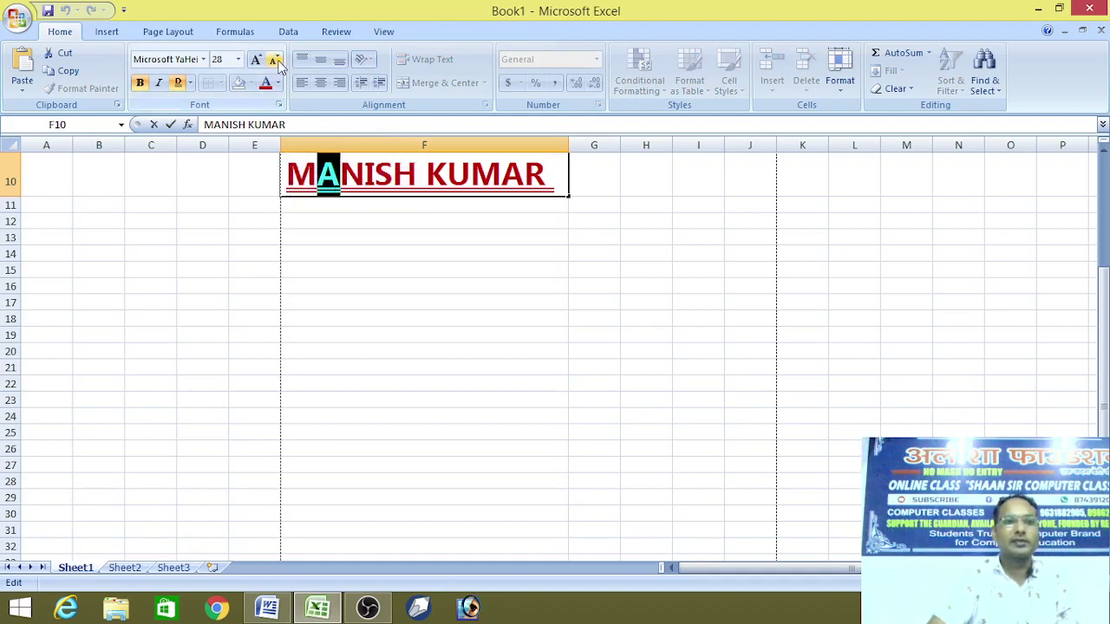
click(274, 60)
click(275, 60)
click(274, 59)
click(274, 60)
click(274, 60)
click(274, 60)
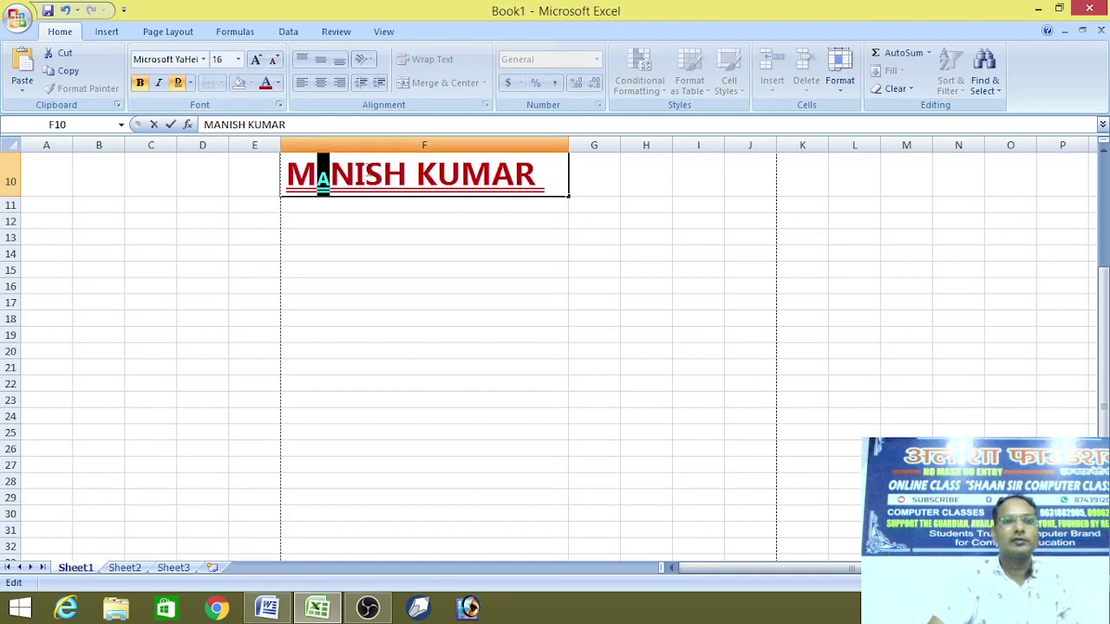
Shrink the letter I in MANISH by three font-size steps.
click(356, 179)
click(356, 178)
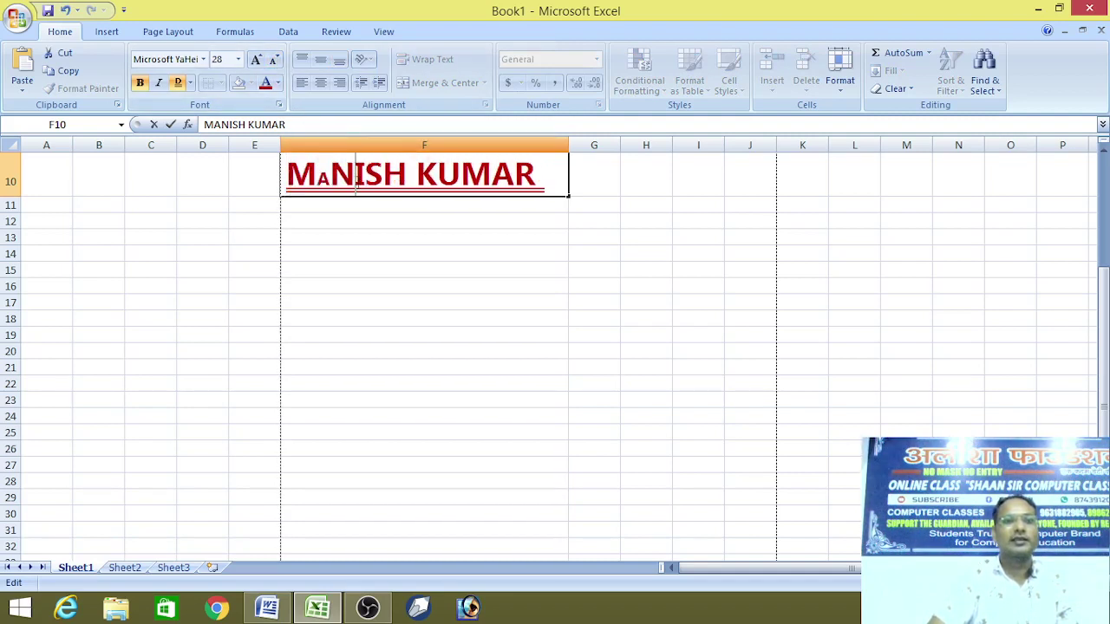
double_click(356, 177)
click(356, 178)
drag(355, 178, 364, 177)
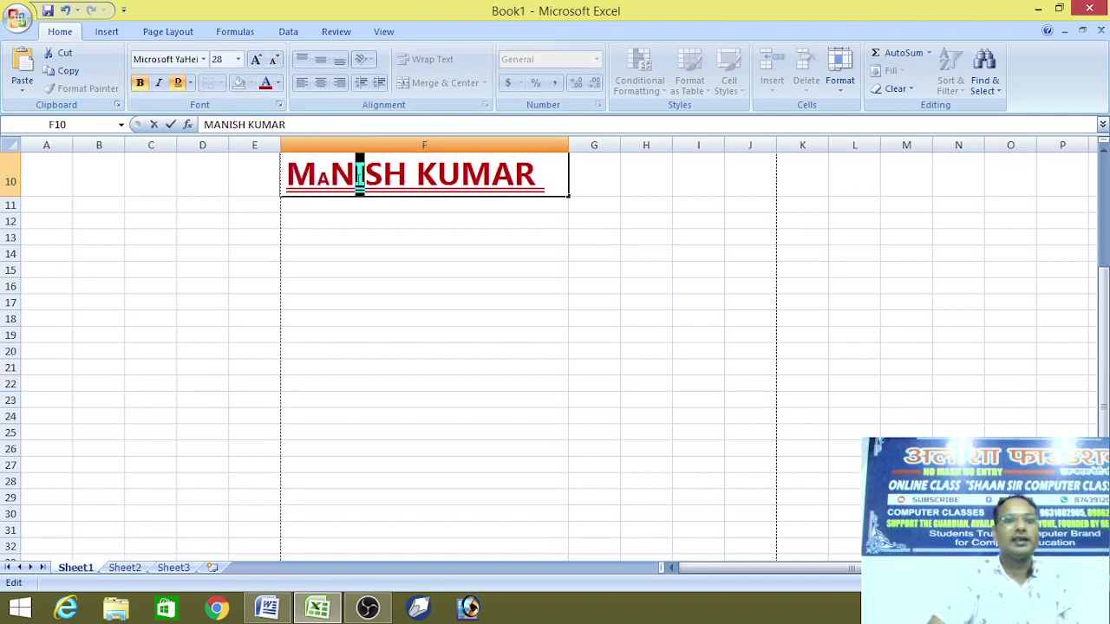
click(274, 59)
click(273, 59)
click(273, 59)
click(273, 59)
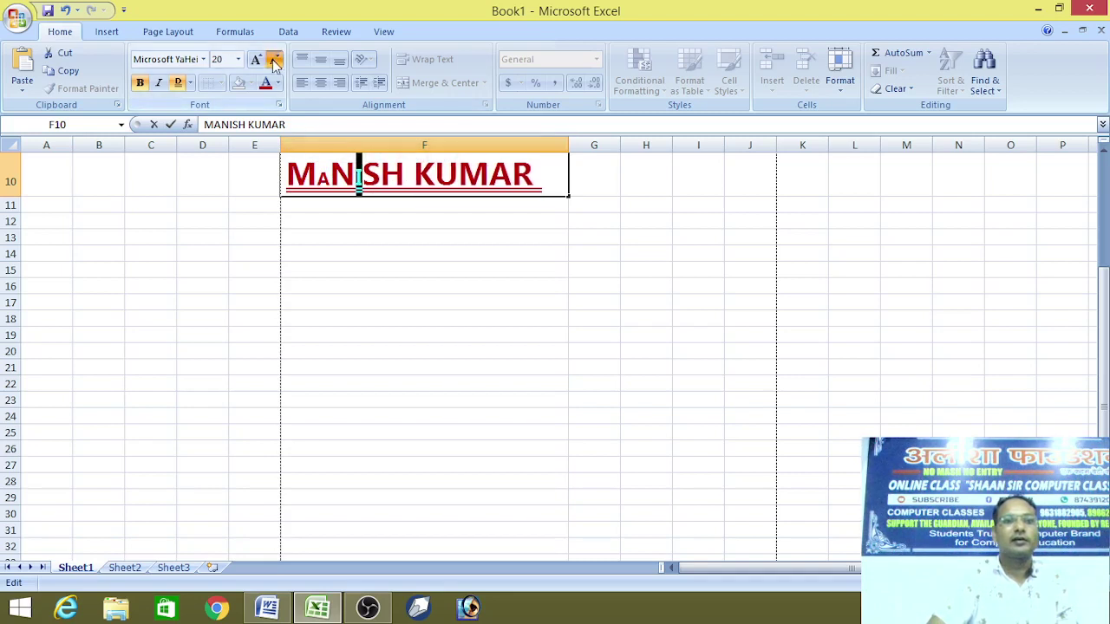
click(273, 59)
click(273, 59)
double_click(347, 178)
click(469, 255)
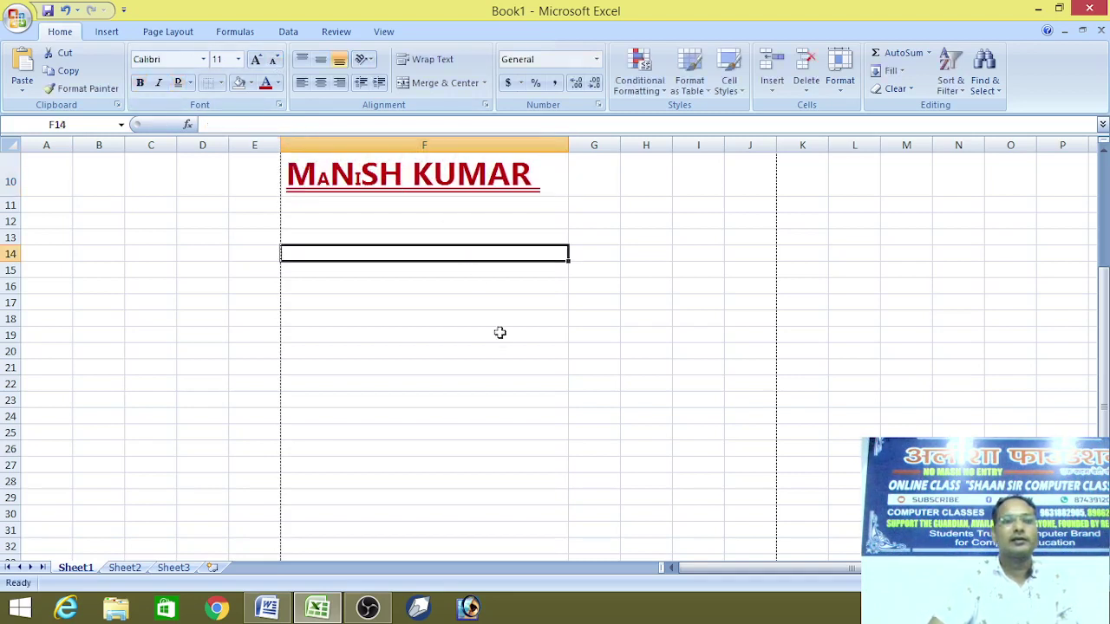
Shrink the final letter H of MANISH by three font-size steps.
click(383, 177)
double_click(382, 176)
drag(379, 177, 402, 177)
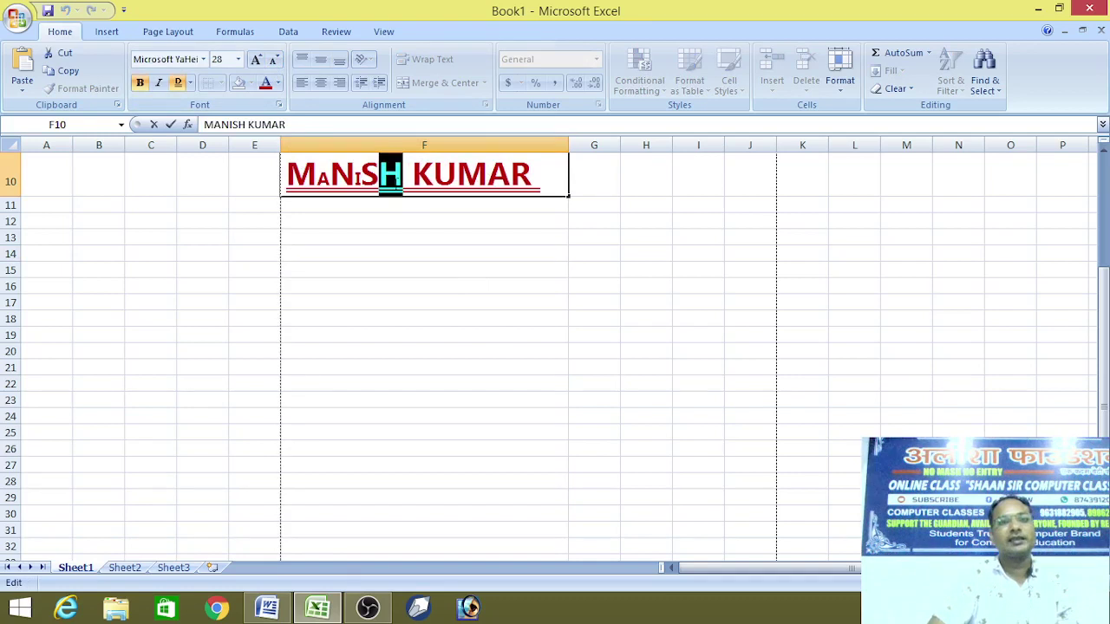
click(274, 60)
click(274, 61)
click(274, 61)
click(274, 61)
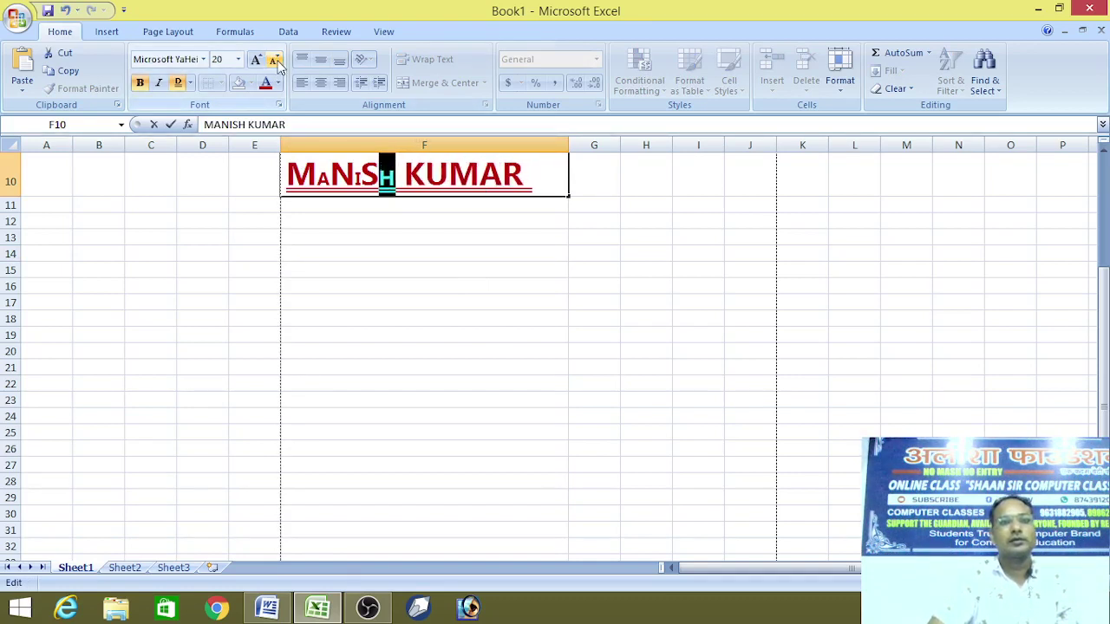
click(275, 61)
click(437, 270)
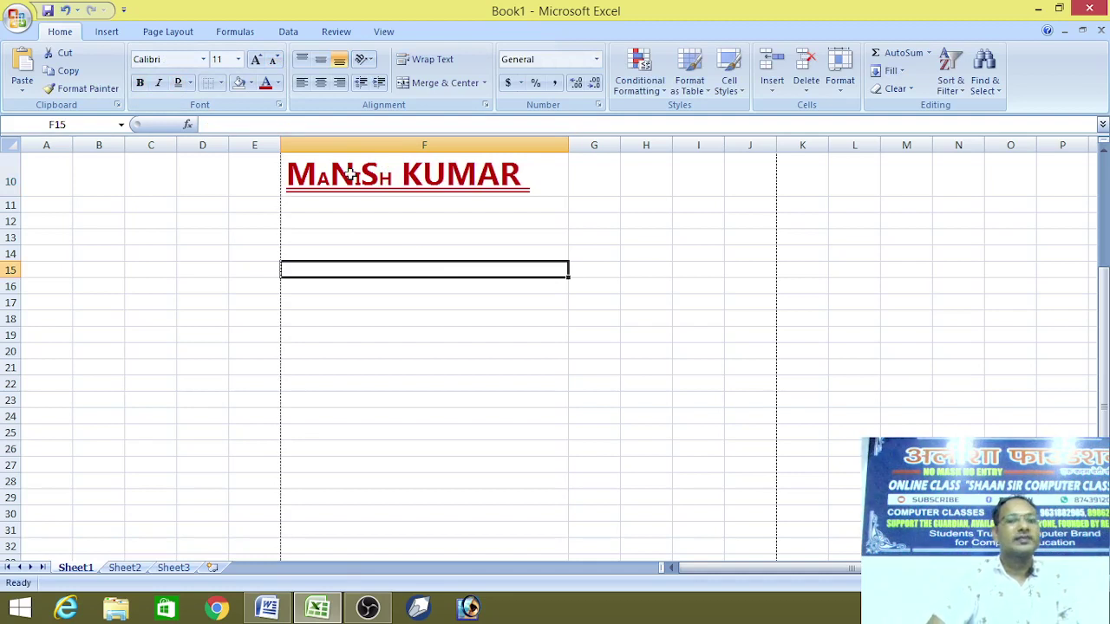
Colour the letter H in MANISH blue.
click(388, 179)
double_click(390, 179)
drag(392, 180, 385, 180)
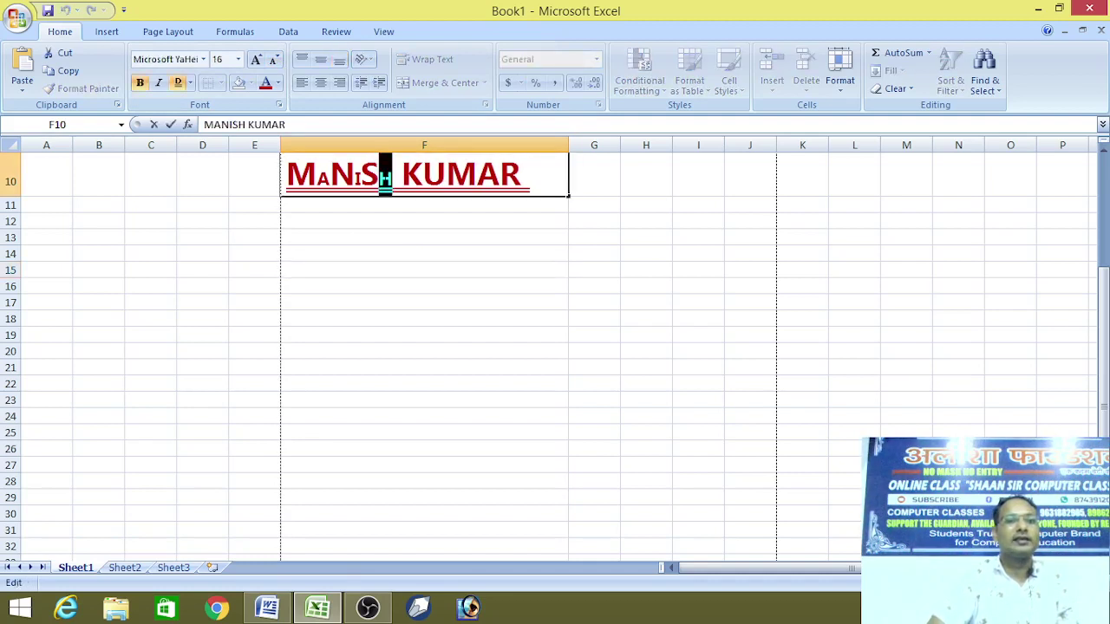
click(277, 84)
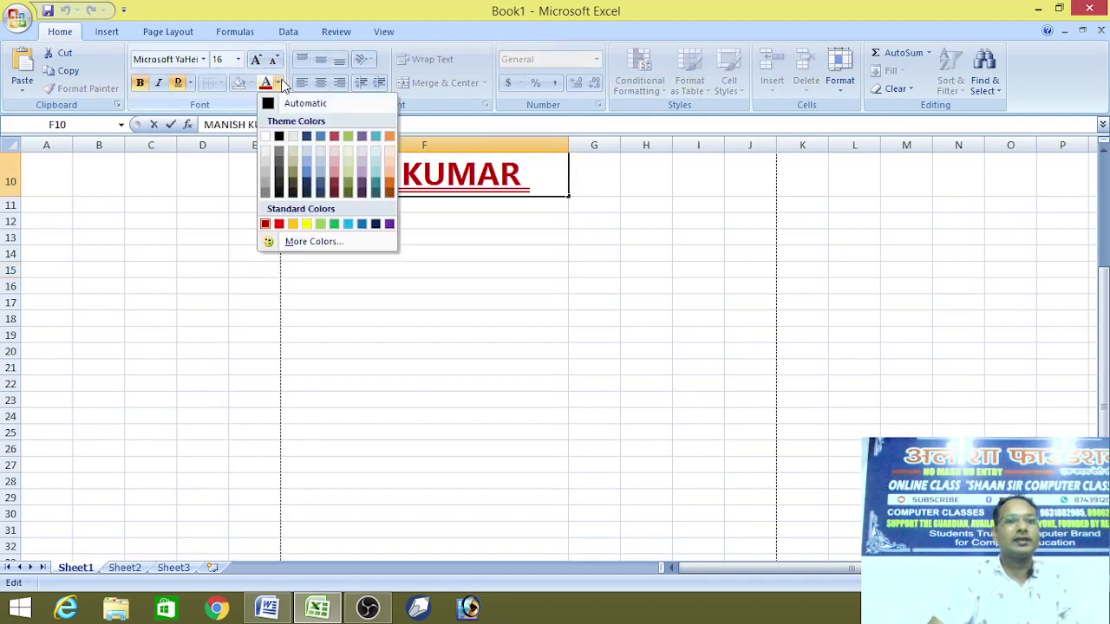
click(308, 180)
click(454, 270)
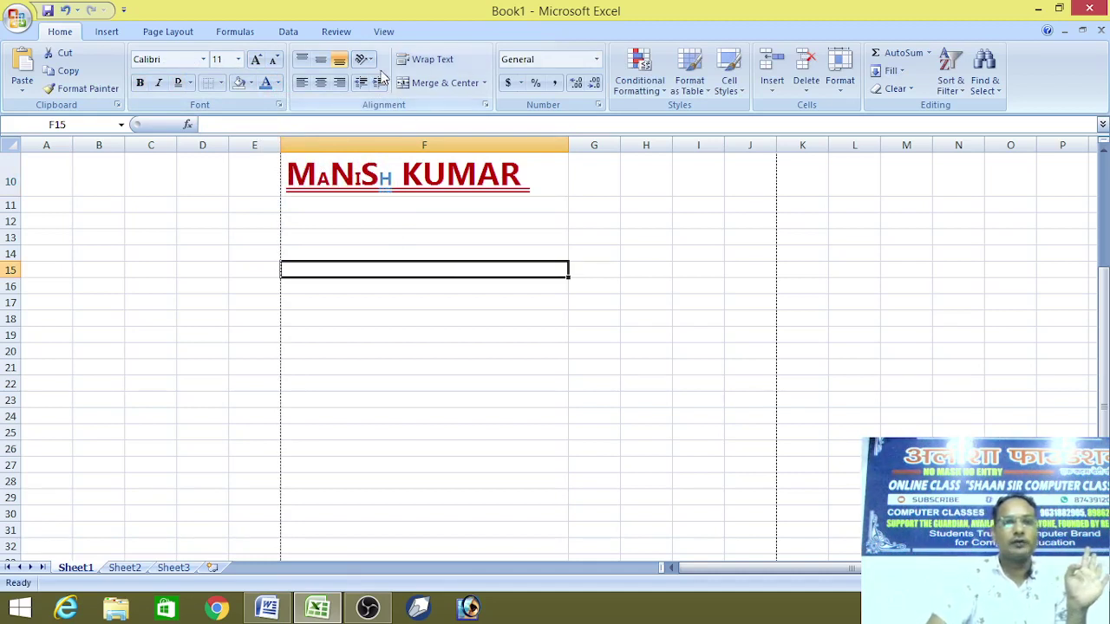
Try centre, left and right alignment on F10, then add and remove two indent levels.
click(421, 179)
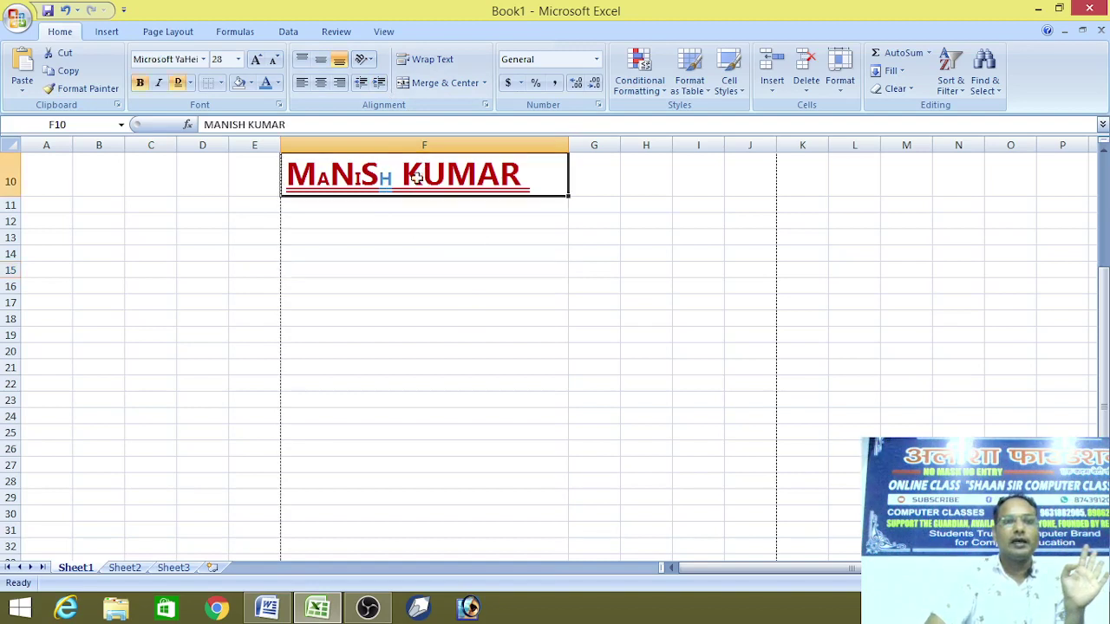
click(320, 83)
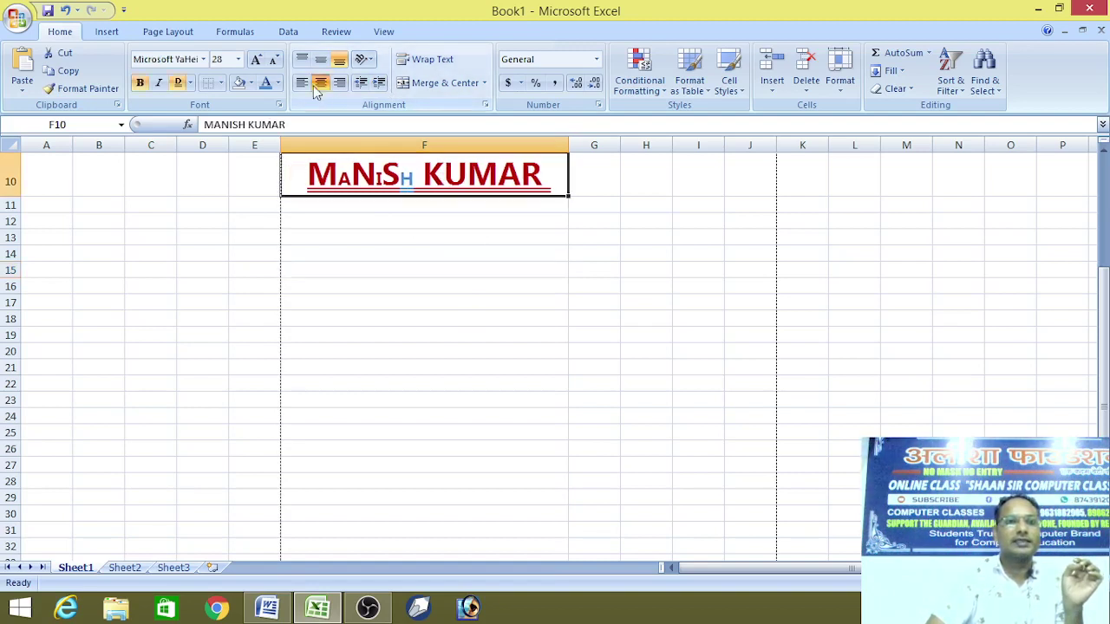
click(302, 84)
click(338, 84)
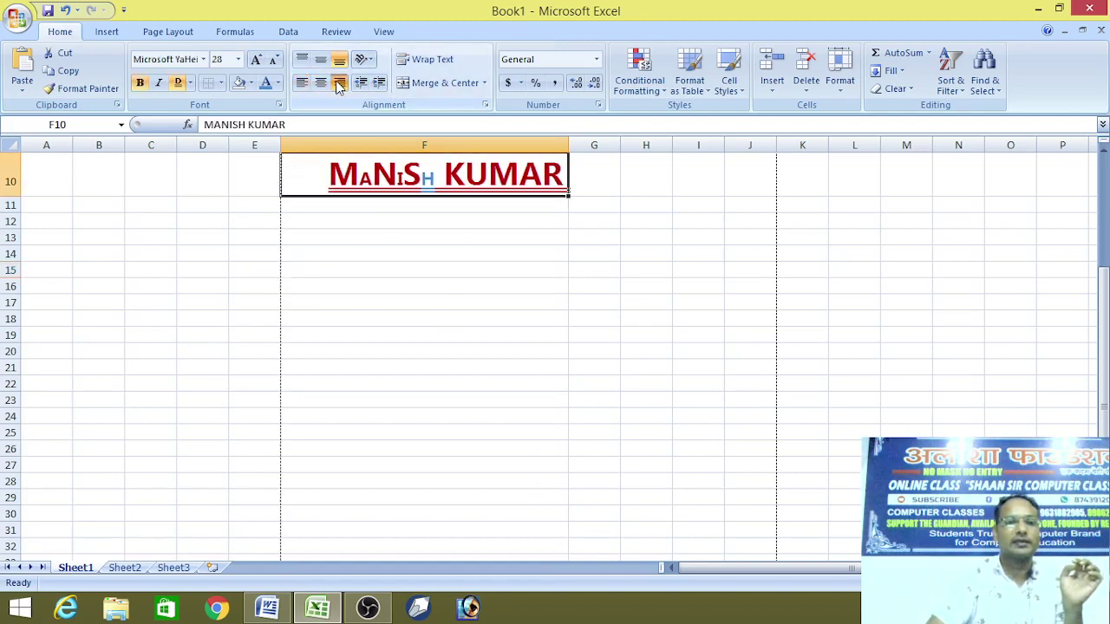
click(385, 87)
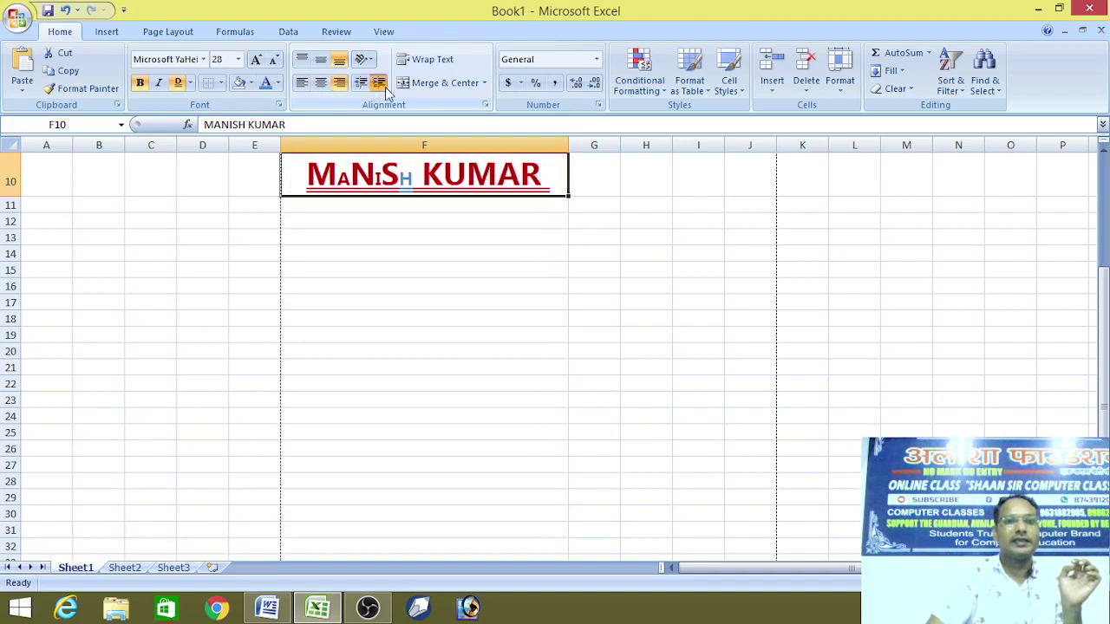
click(385, 86)
click(360, 84)
click(360, 84)
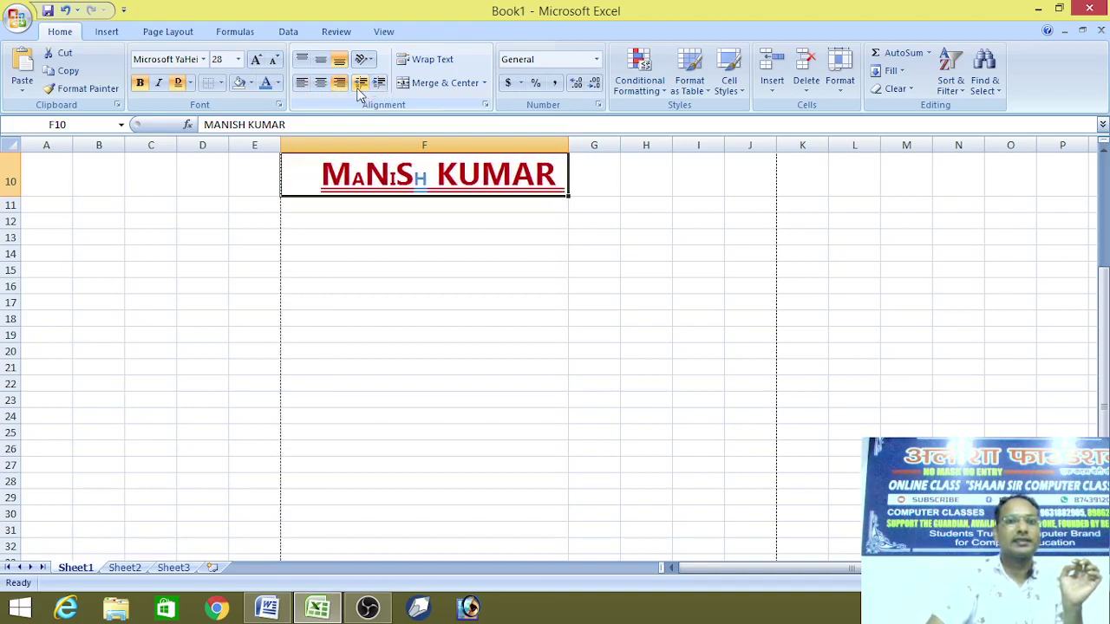
Increase the indent repeatedly, pushing the right-aligned name leftward into column C.
click(384, 86)
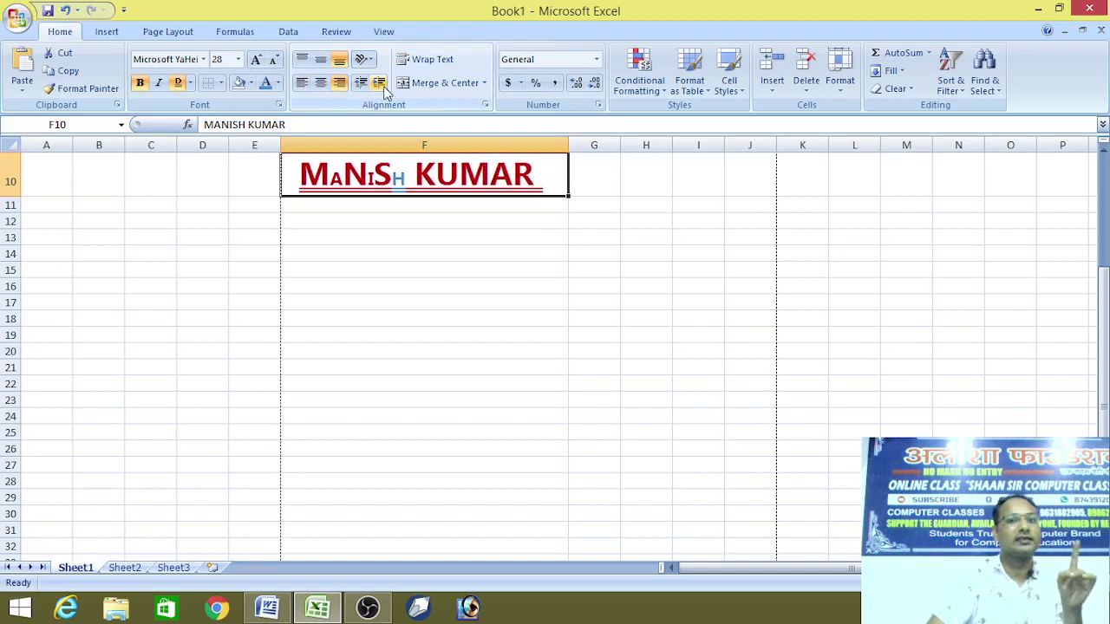
click(383, 86)
click(383, 85)
click(383, 86)
click(383, 86)
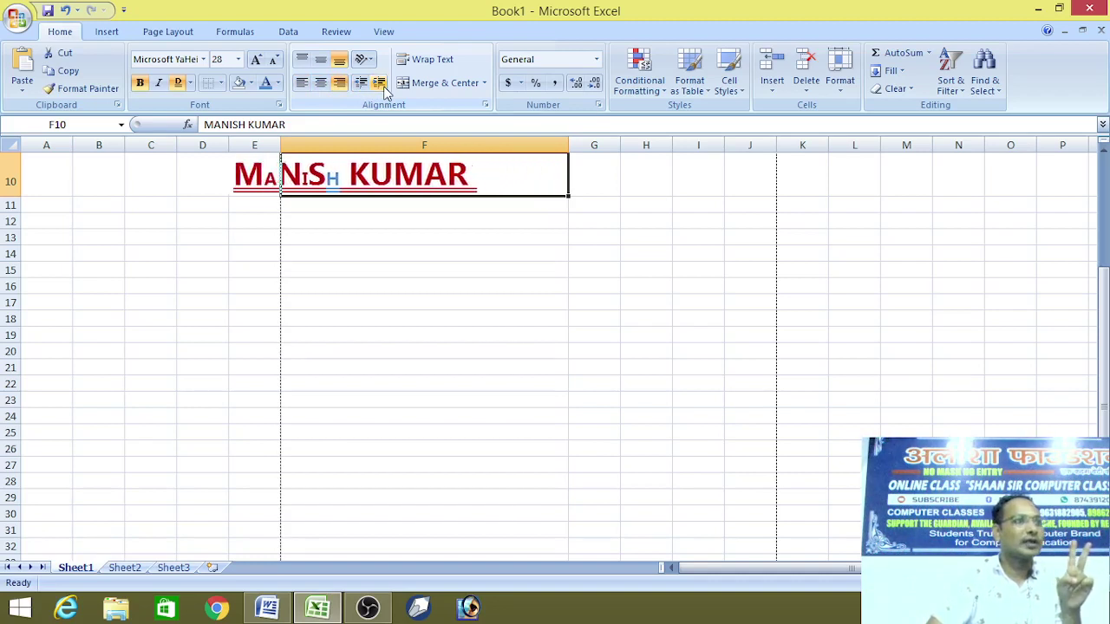
click(383, 86)
click(383, 86)
click(383, 86)
click(384, 86)
click(383, 85)
click(383, 86)
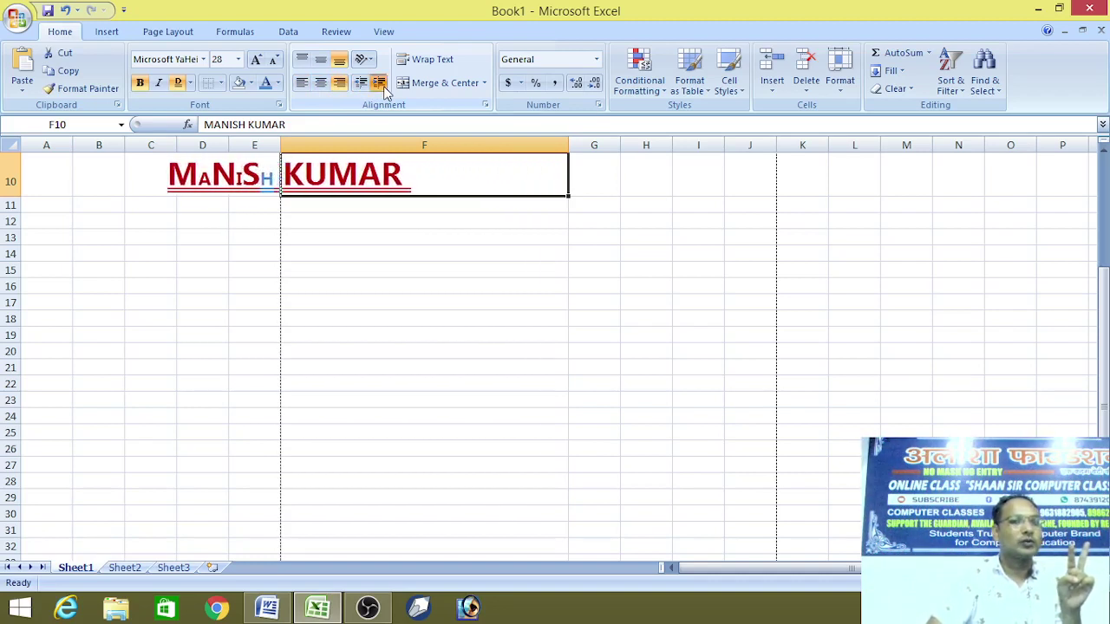
click(384, 86)
click(384, 86)
click(384, 86)
click(384, 86)
click(385, 86)
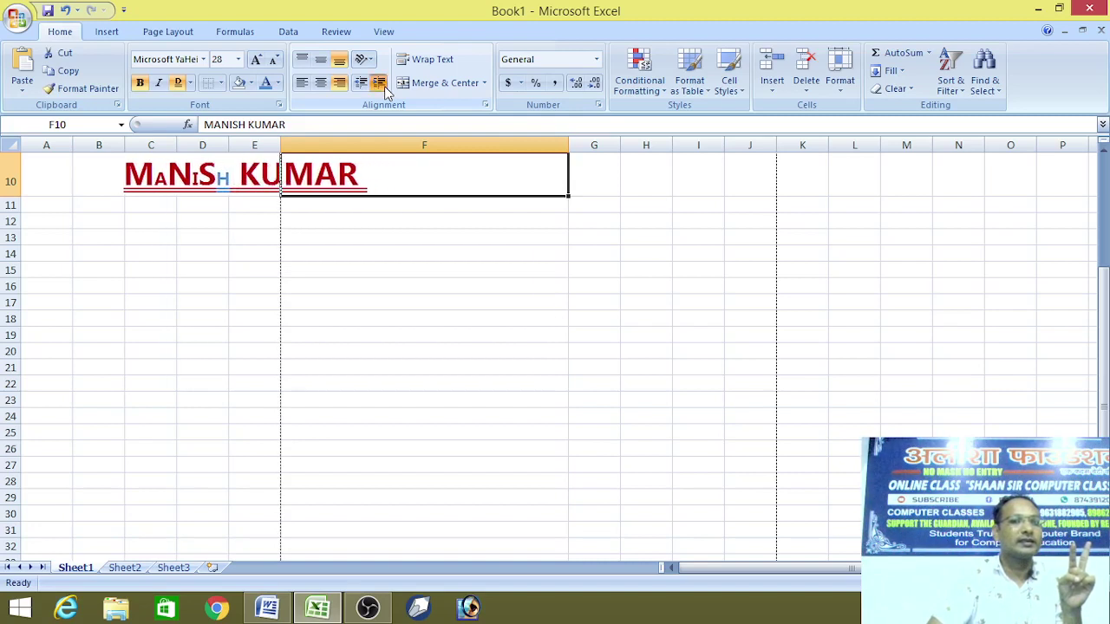
click(385, 86)
Decrease the indent back to zero so the name sits flush right.
click(360, 86)
click(360, 86)
click(360, 86)
click(360, 86)
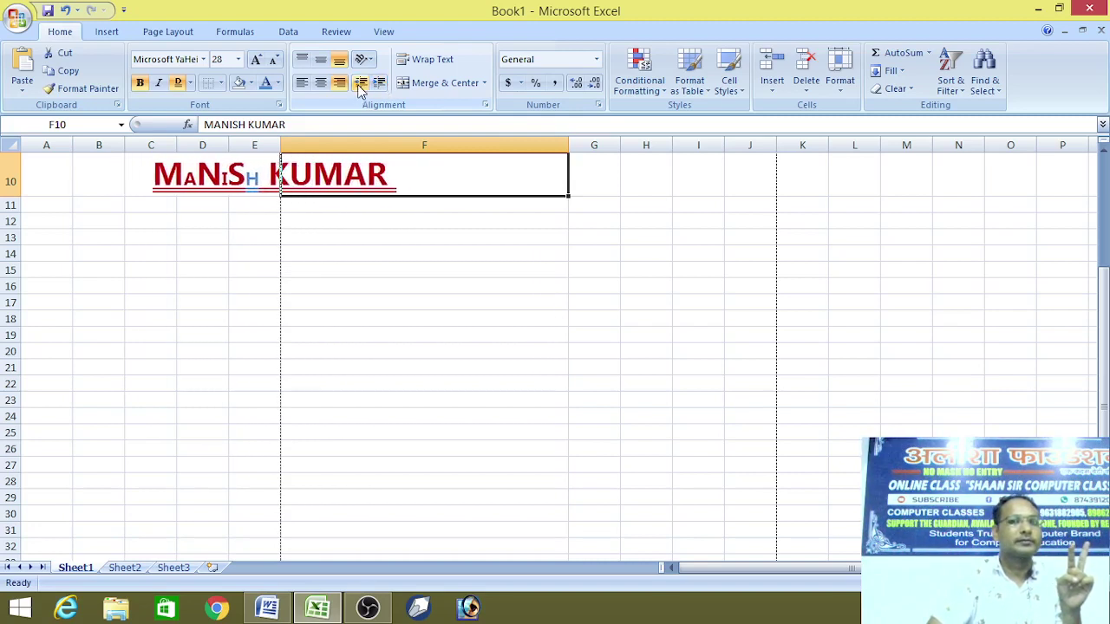
click(360, 86)
click(360, 85)
click(360, 86)
click(360, 86)
click(360, 86)
click(359, 86)
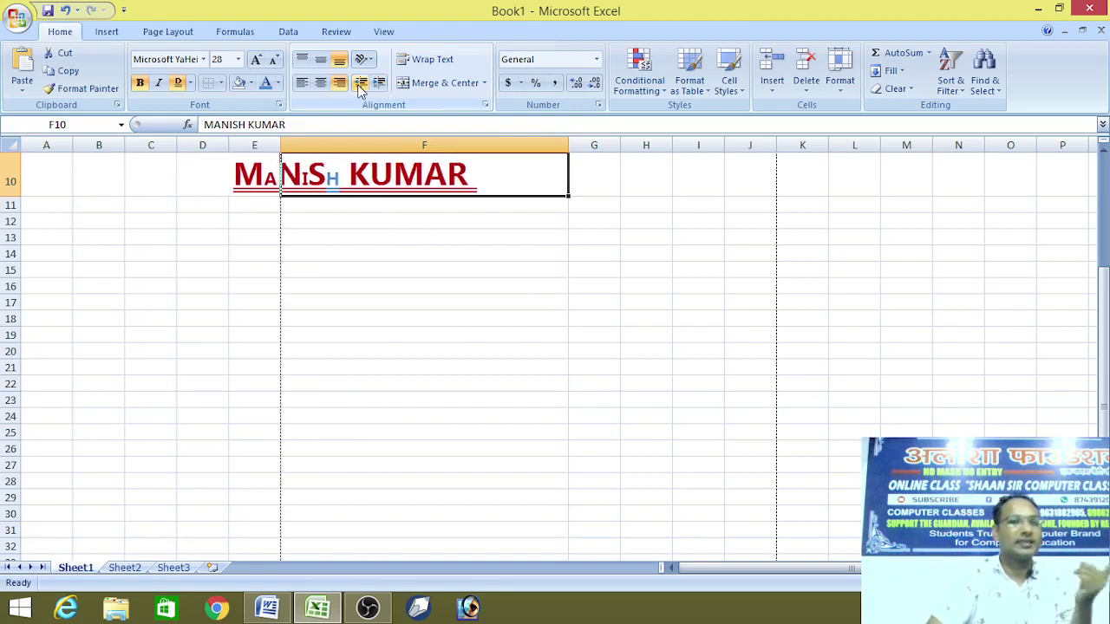
click(360, 86)
click(360, 86)
click(360, 85)
click(360, 86)
click(360, 86)
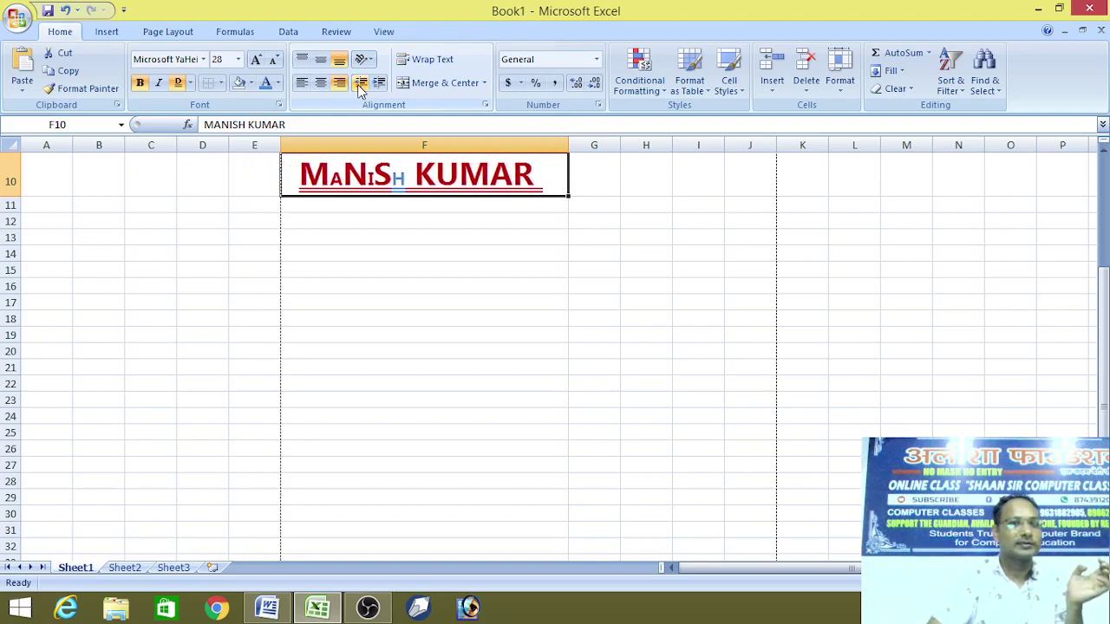
click(360, 86)
click(360, 86)
click(360, 86)
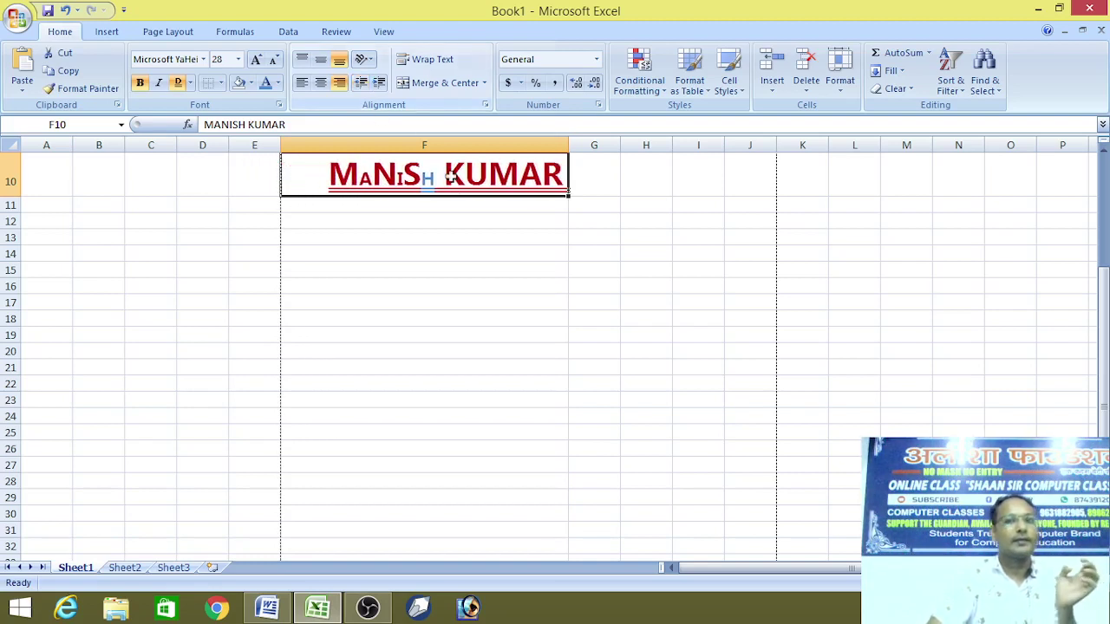
click(495, 299)
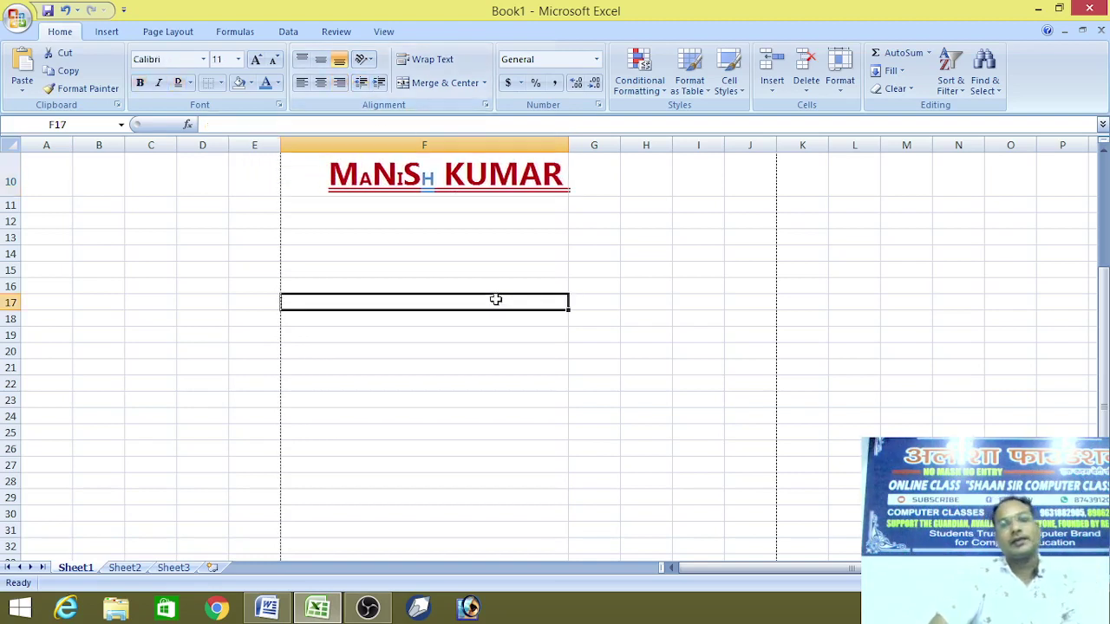
click(457, 180)
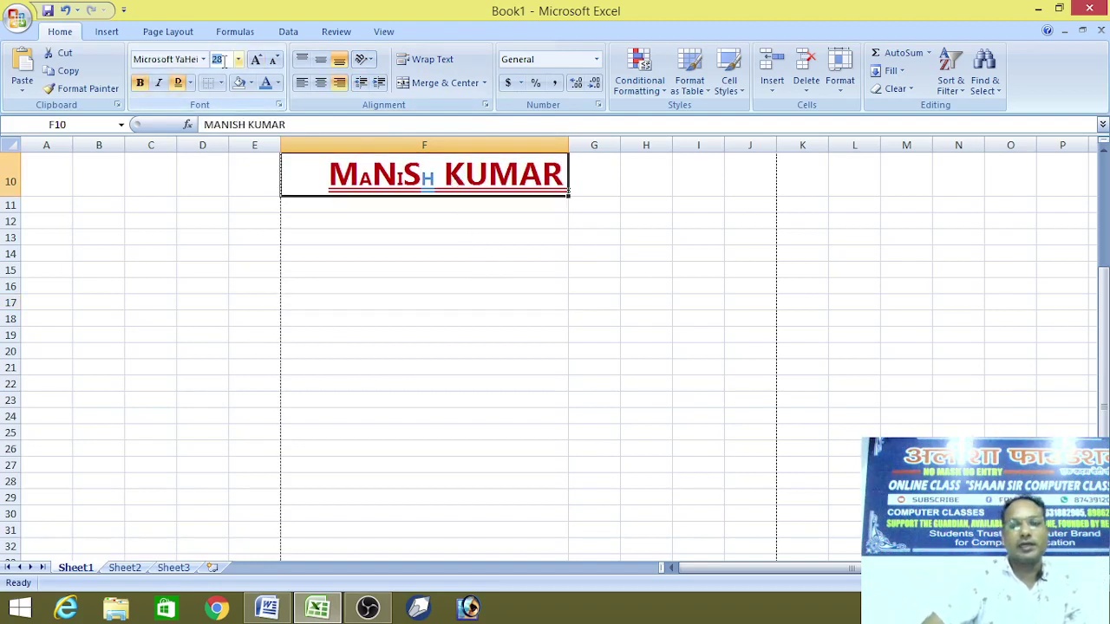
text(20)
key(Return)
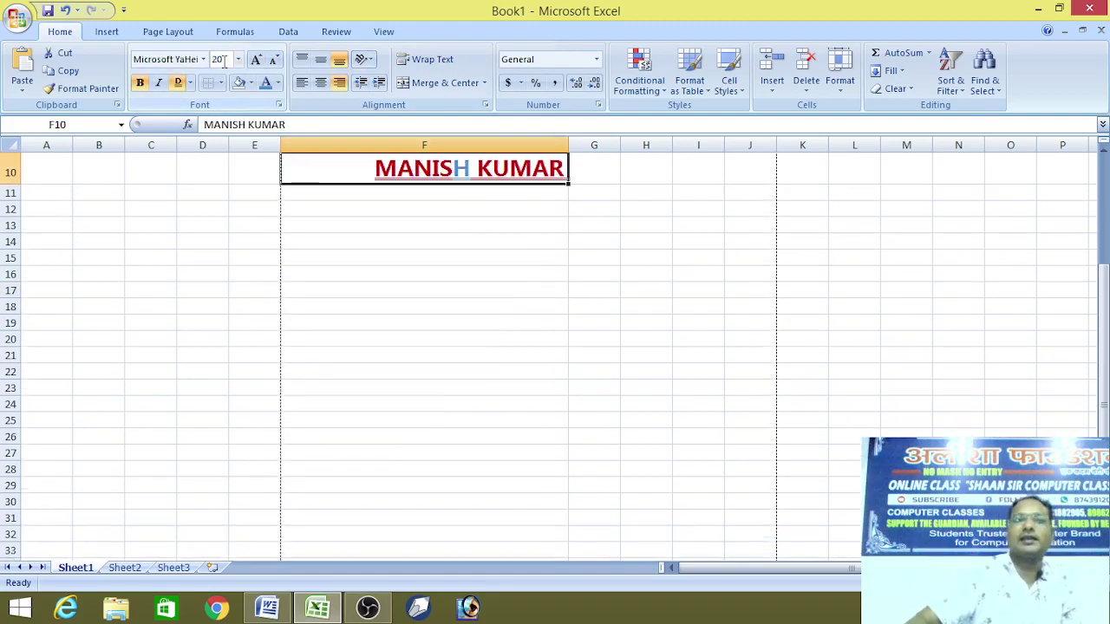
click(448, 287)
Merge and centre cells F10:F22 around the name.
click(330, 166)
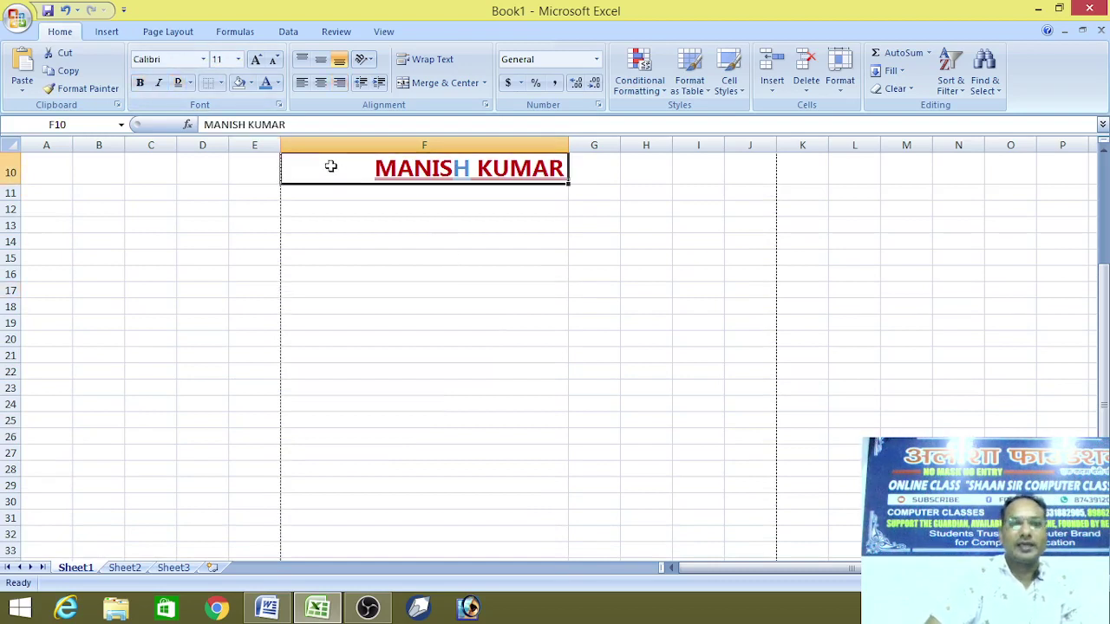
drag(331, 165, 384, 373)
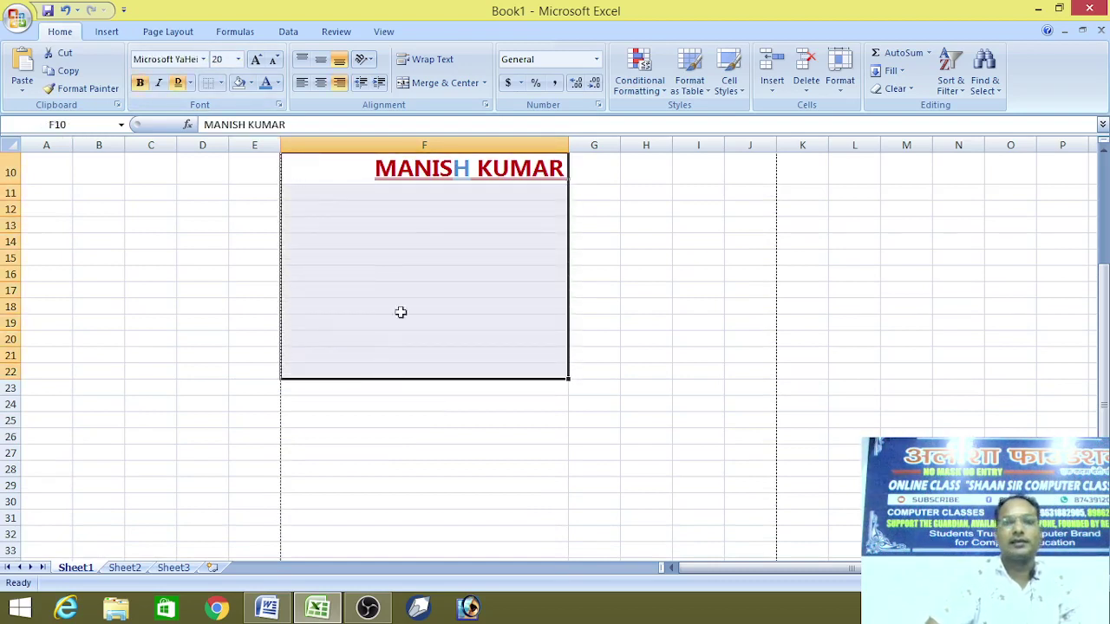
click(438, 86)
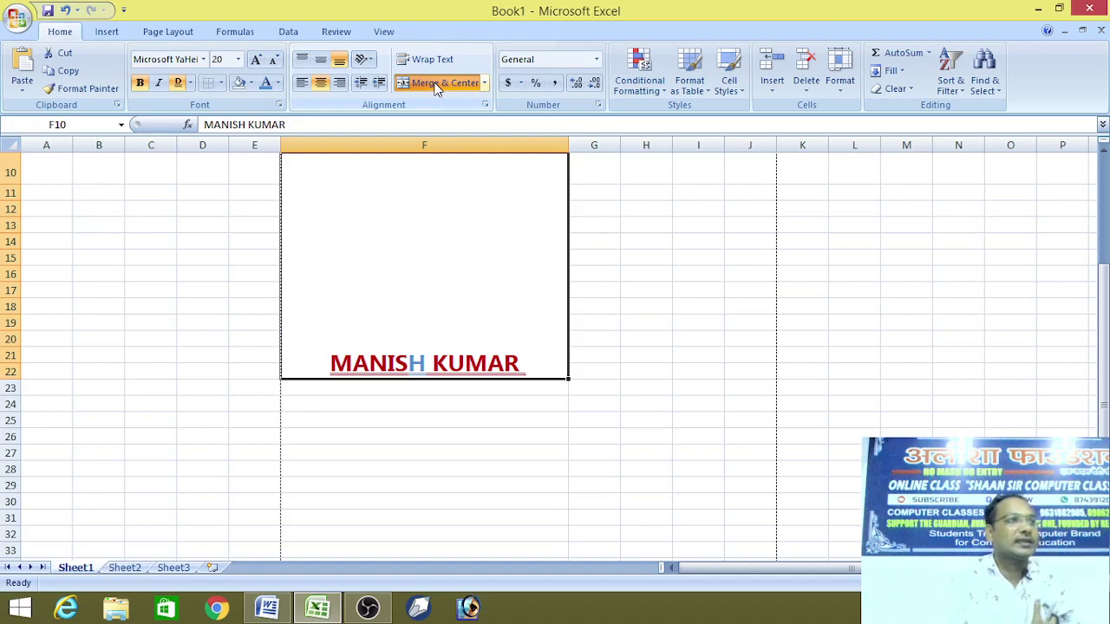
click(693, 305)
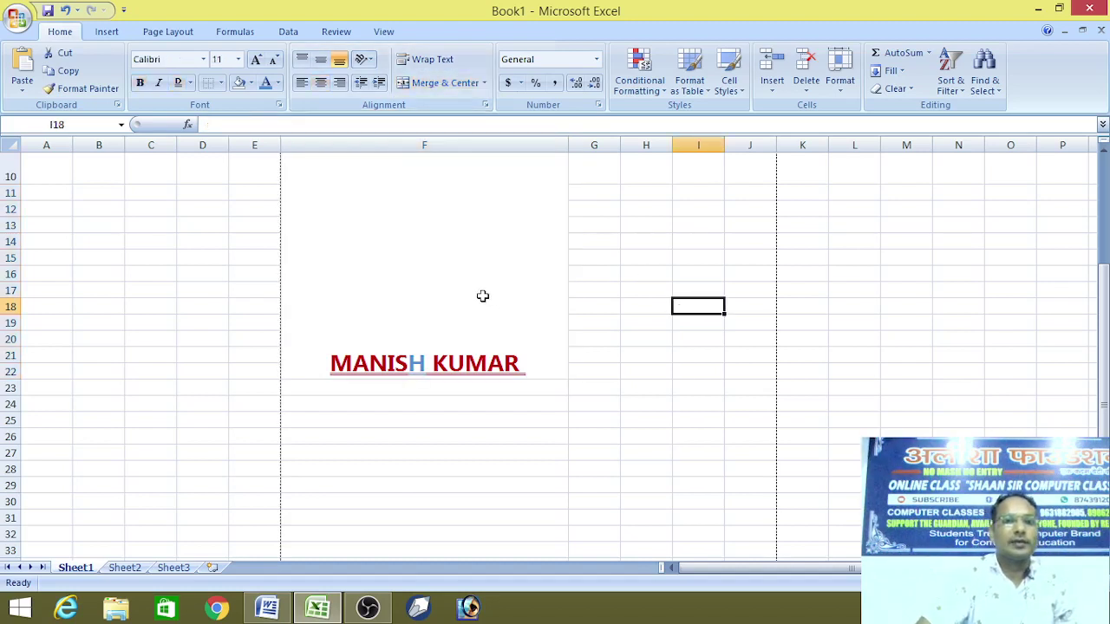
click(475, 288)
click(202, 291)
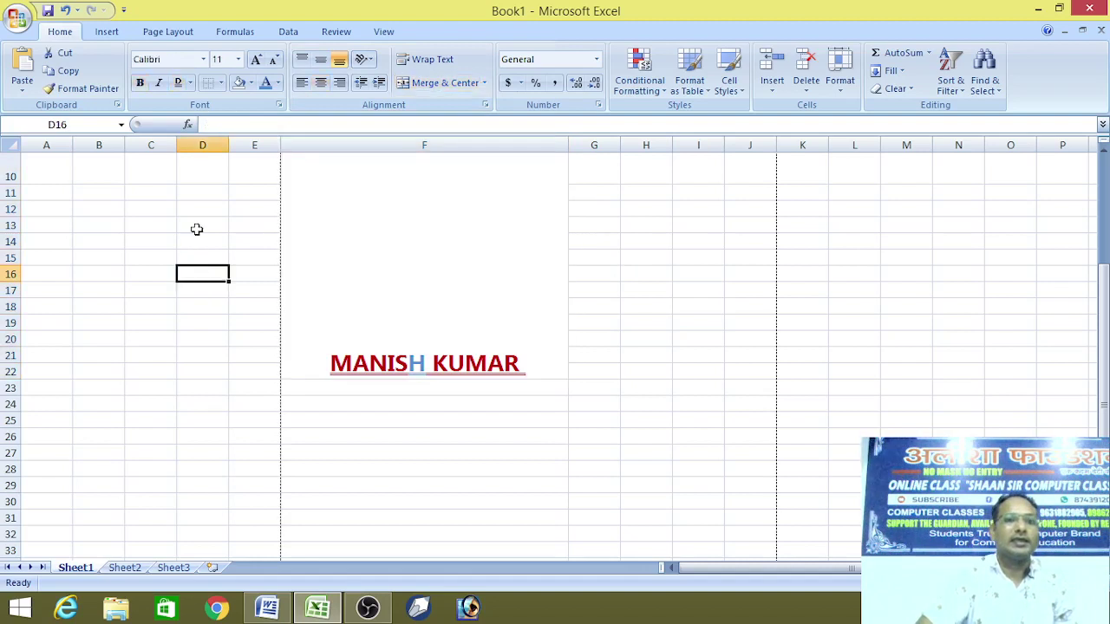
click(255, 241)
click(254, 339)
click(395, 294)
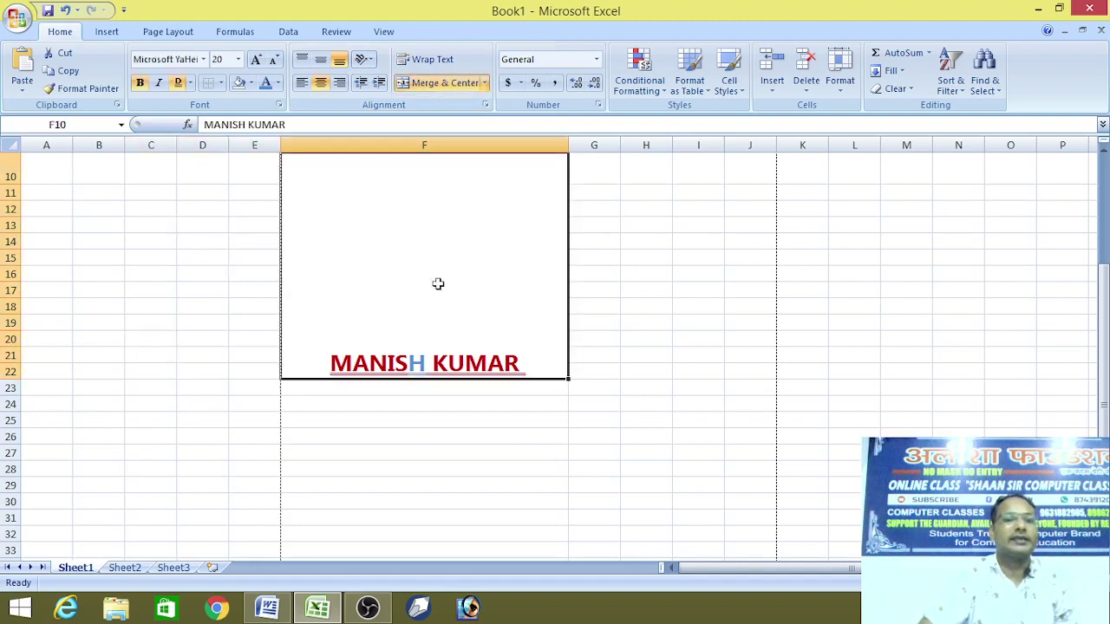
Middle-align and wrap the merged name, then open the Format Cells alignment settings.
click(321, 61)
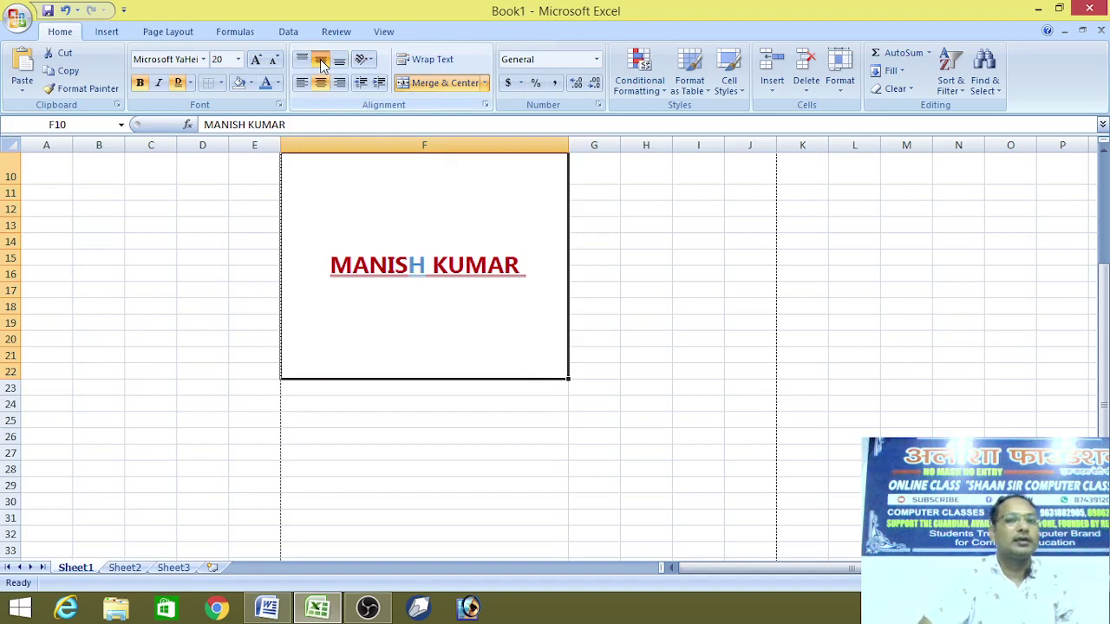
click(416, 61)
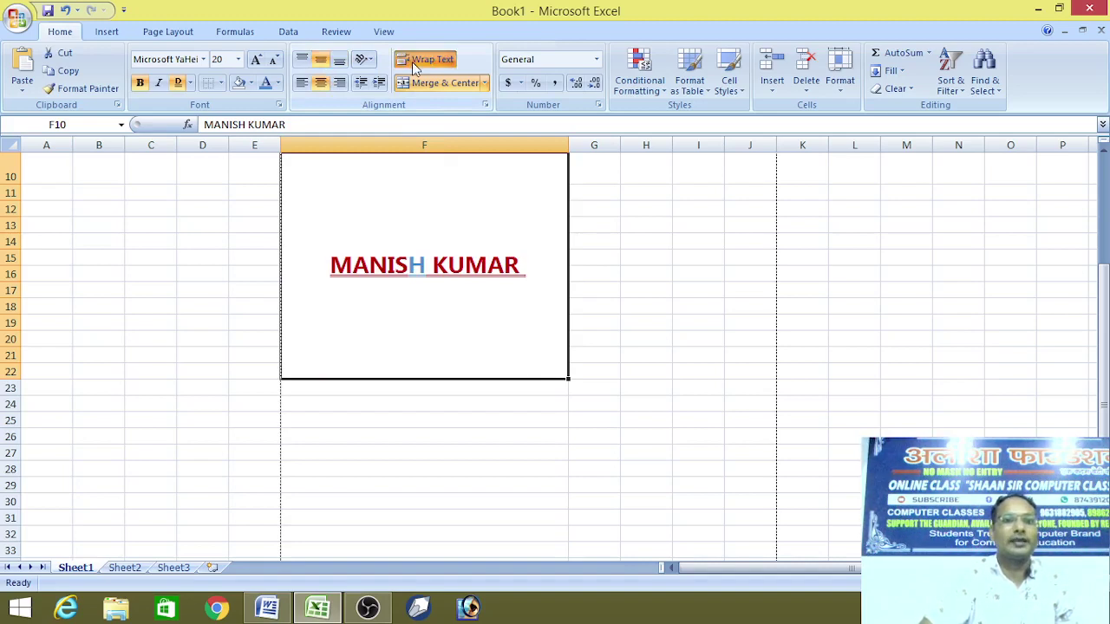
click(484, 105)
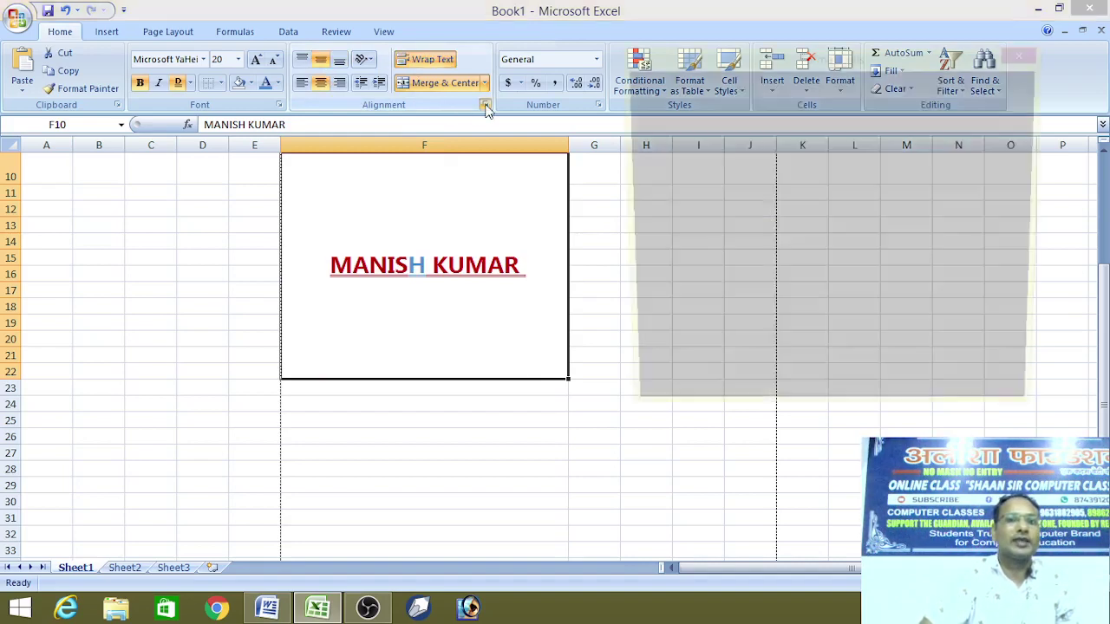
drag(748, 45, 766, 50)
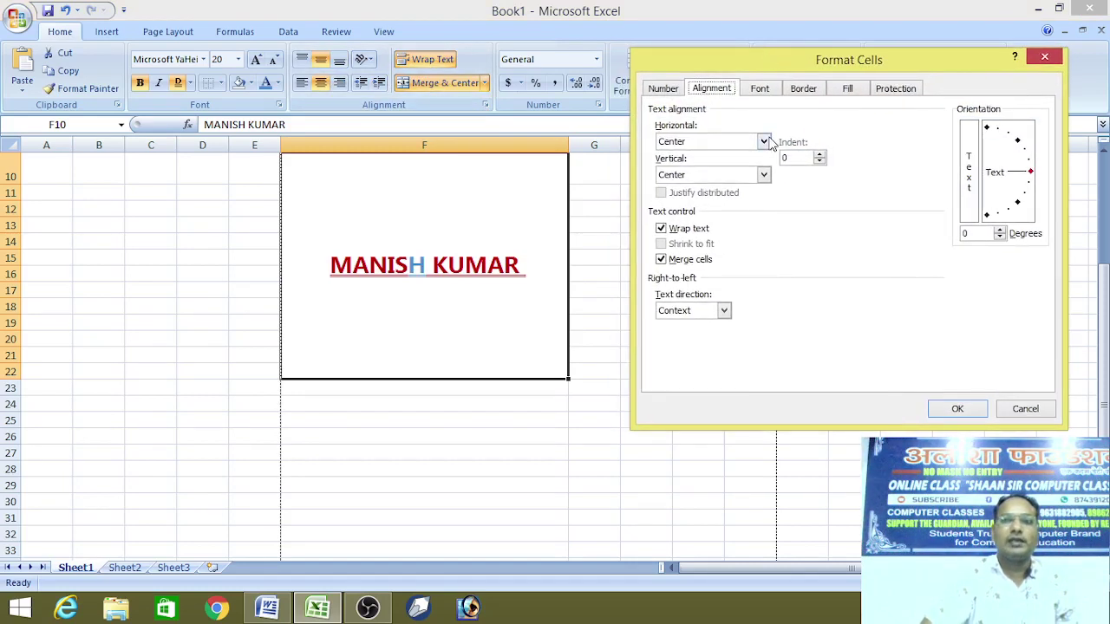
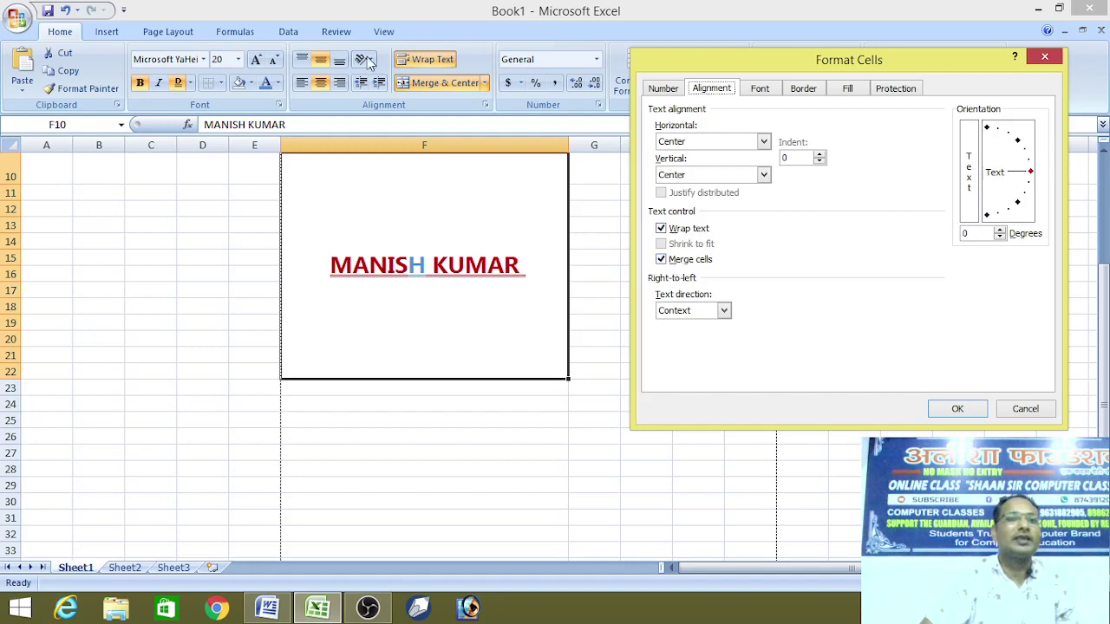
Tilt the MANISH KUMAR heading to 25°, then stand it vertically at 90°.
click(1028, 153)
click(959, 410)
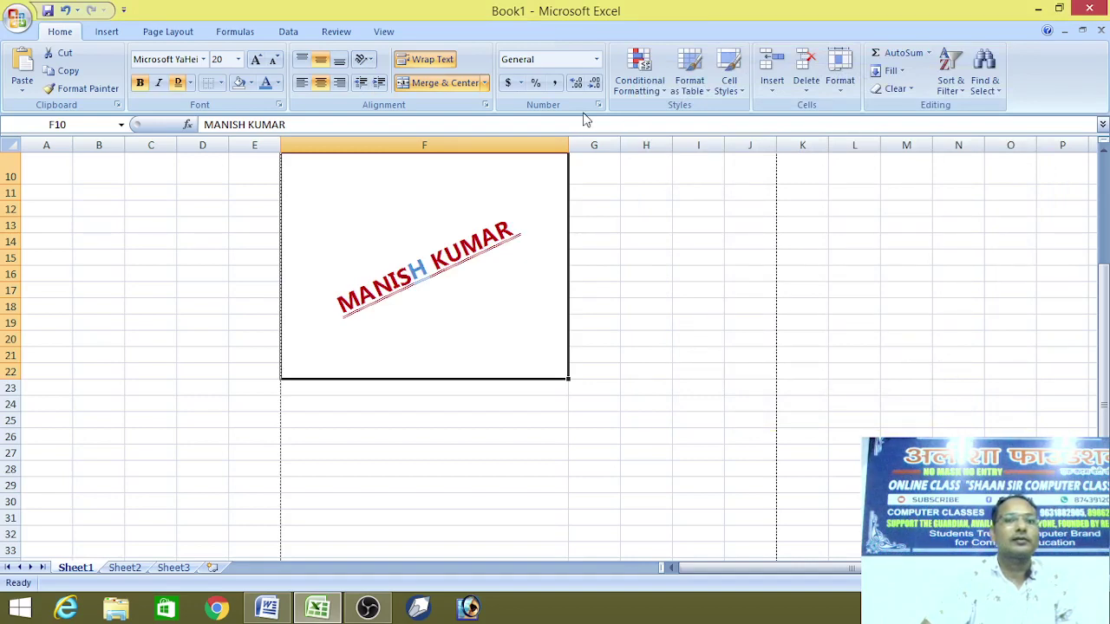
click(484, 105)
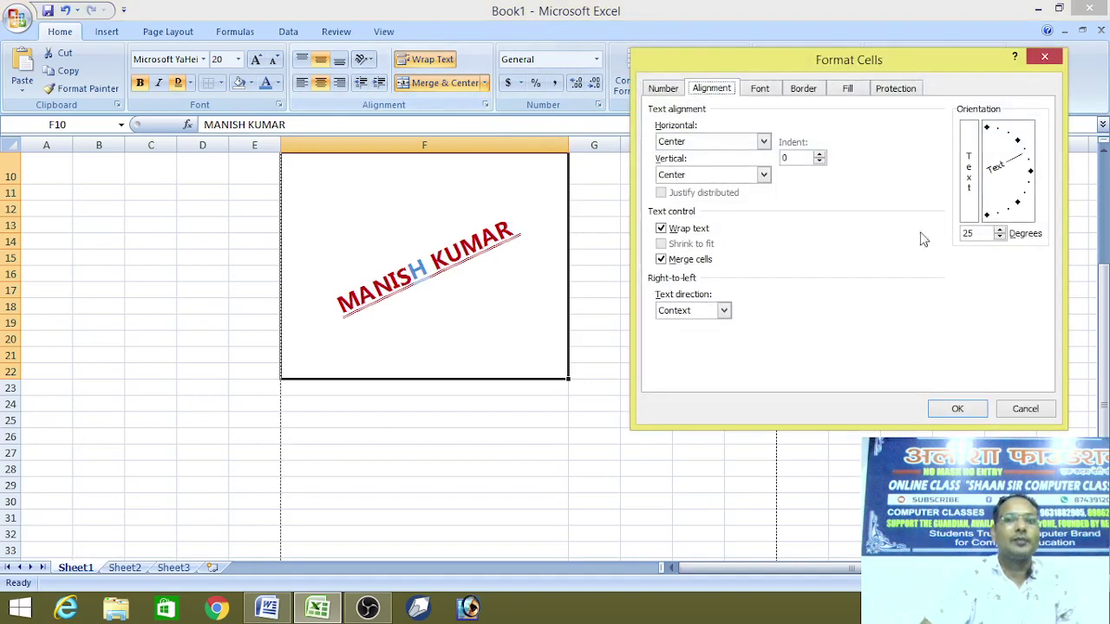
drag(1019, 152, 986, 130)
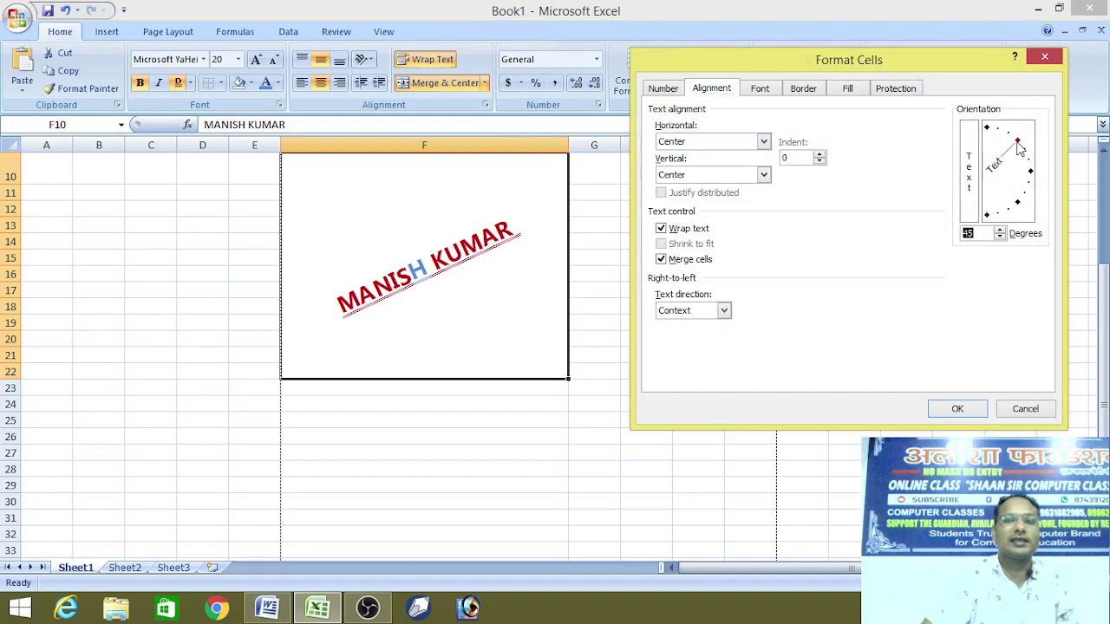
click(958, 410)
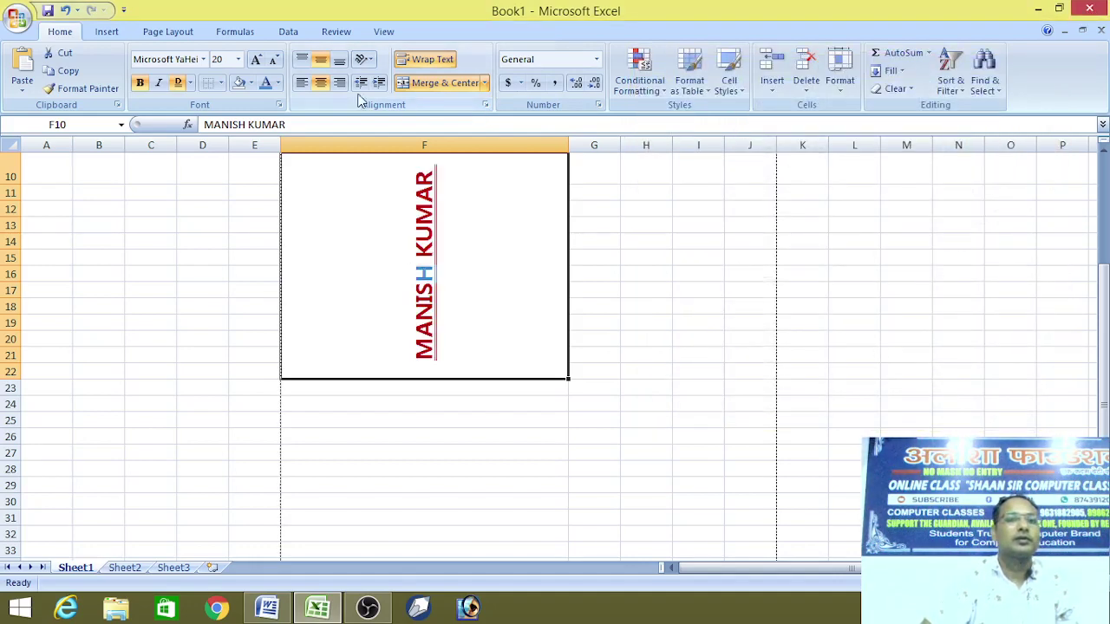
click(340, 59)
click(303, 59)
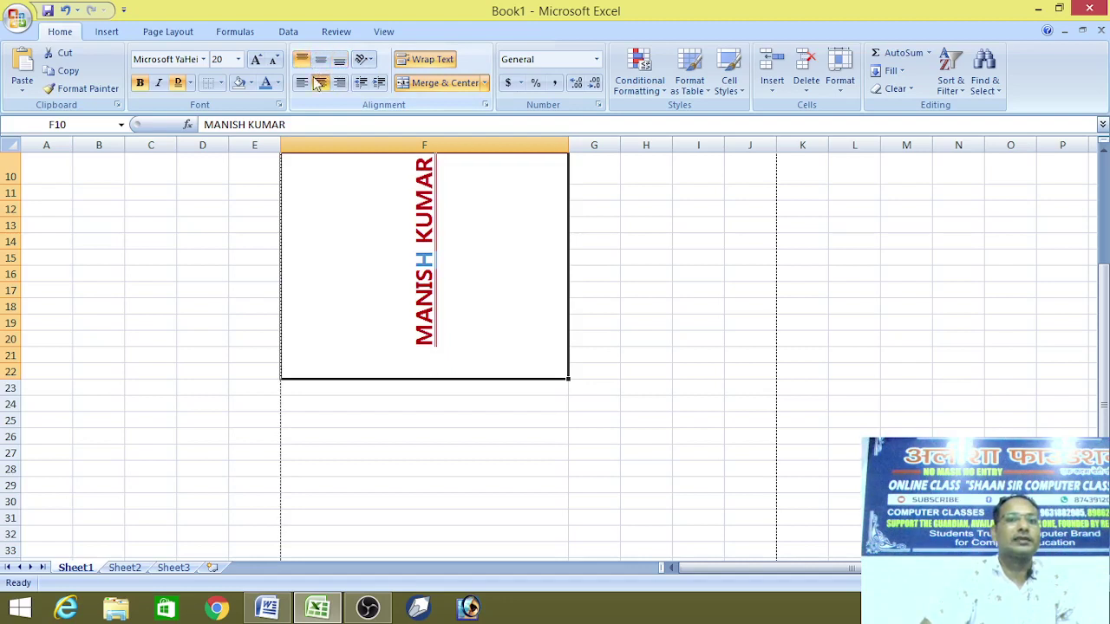
click(302, 82)
click(321, 82)
click(339, 83)
click(321, 61)
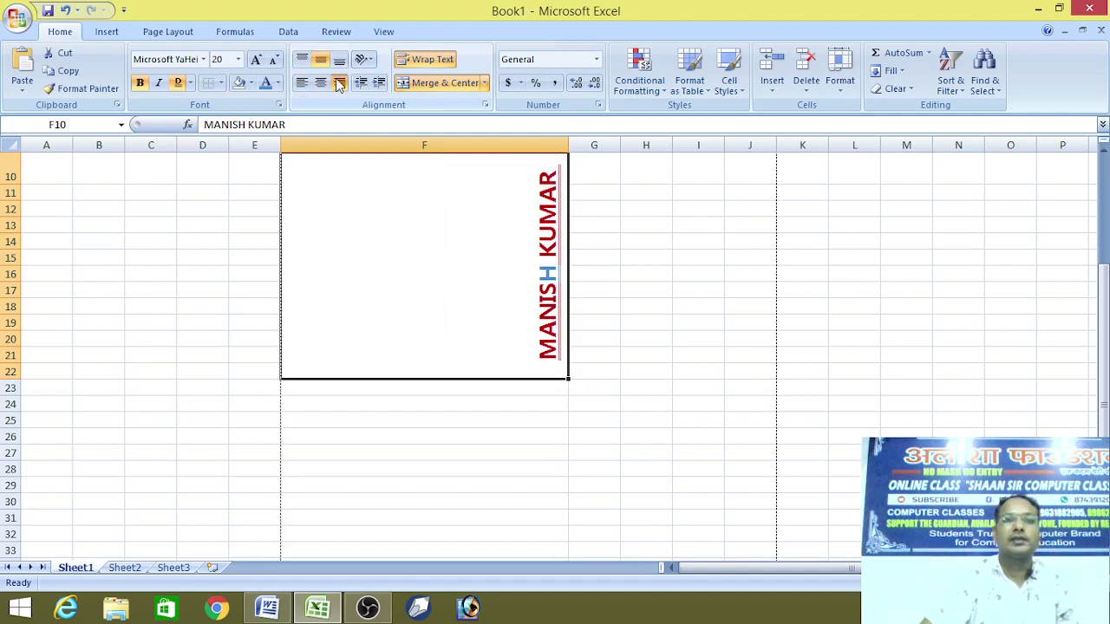
click(321, 83)
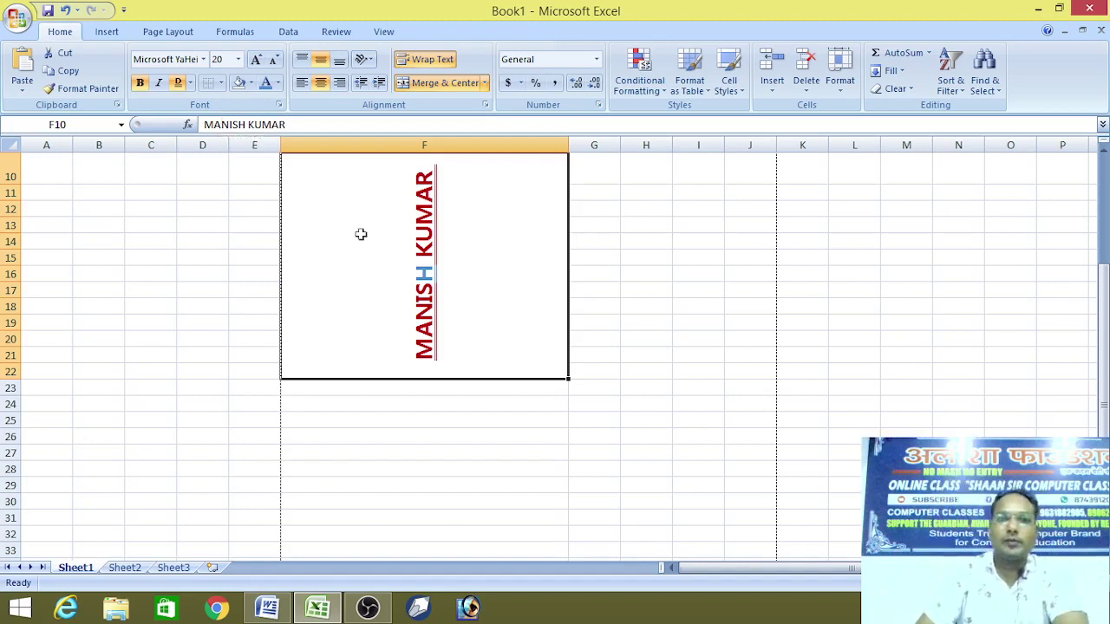
Unmerge the F10:F22 block, turn off Wrap Text, and set the heading's orientation back to horizontal.
click(441, 81)
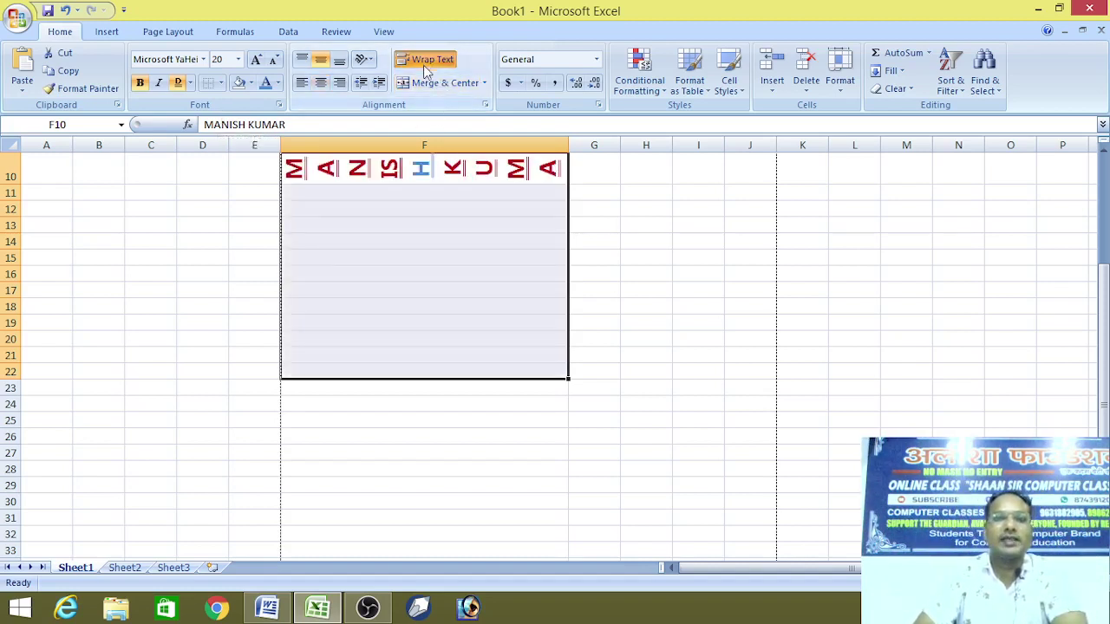
click(426, 62)
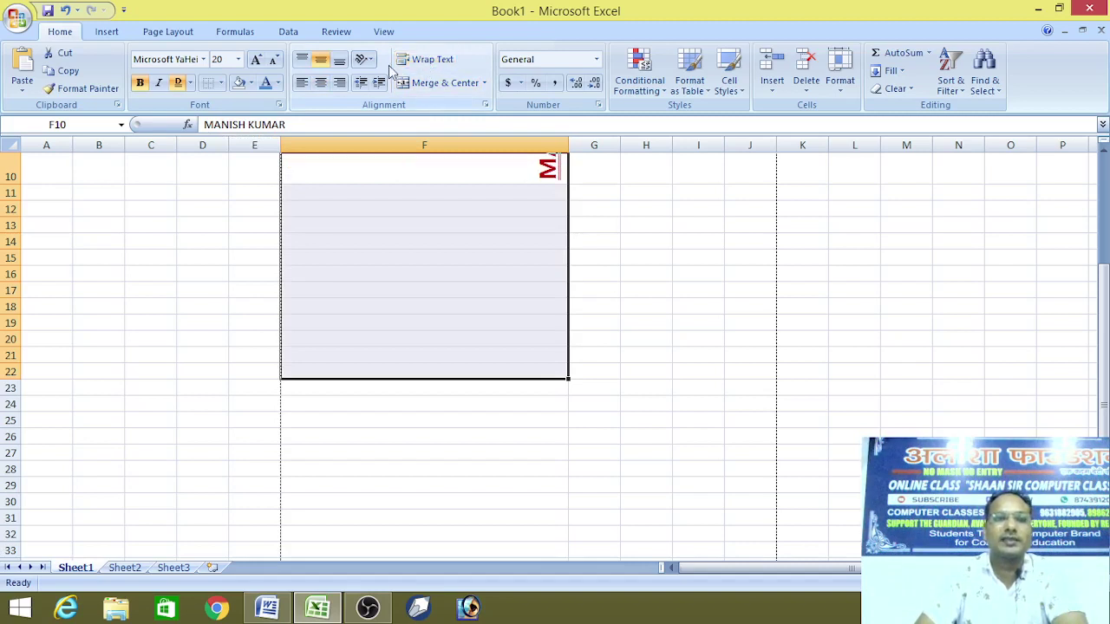
click(362, 59)
click(395, 77)
click(363, 59)
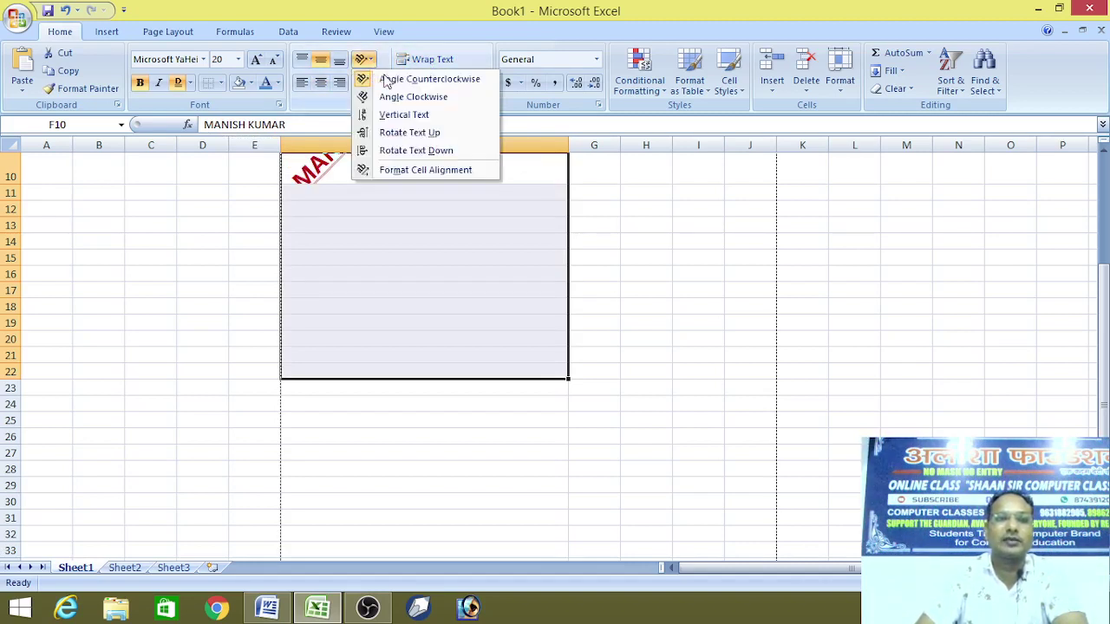
click(390, 76)
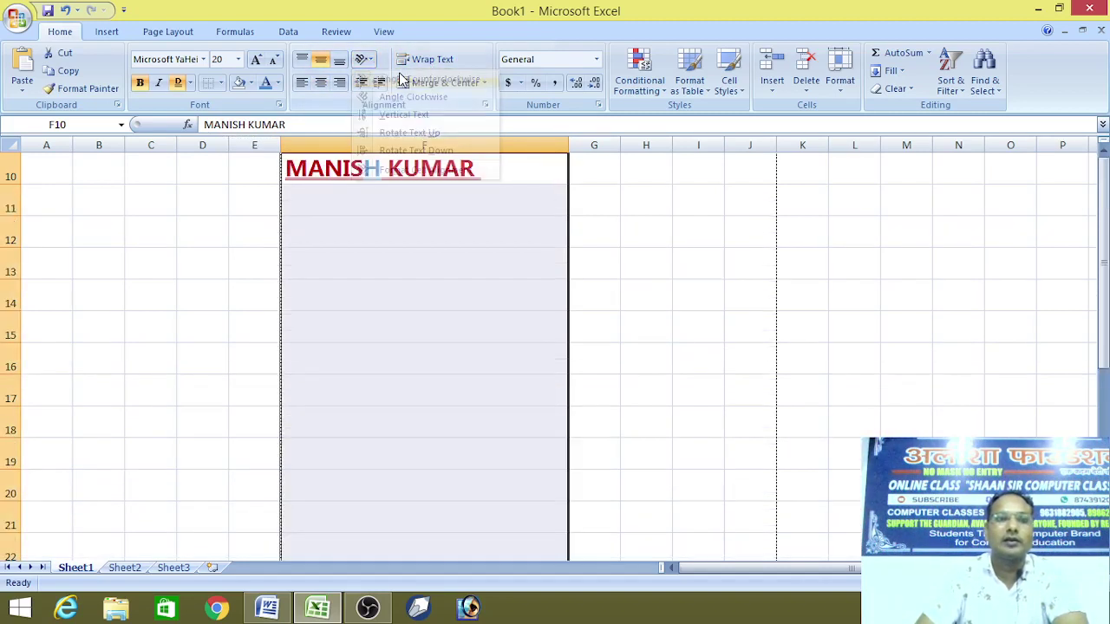
click(638, 252)
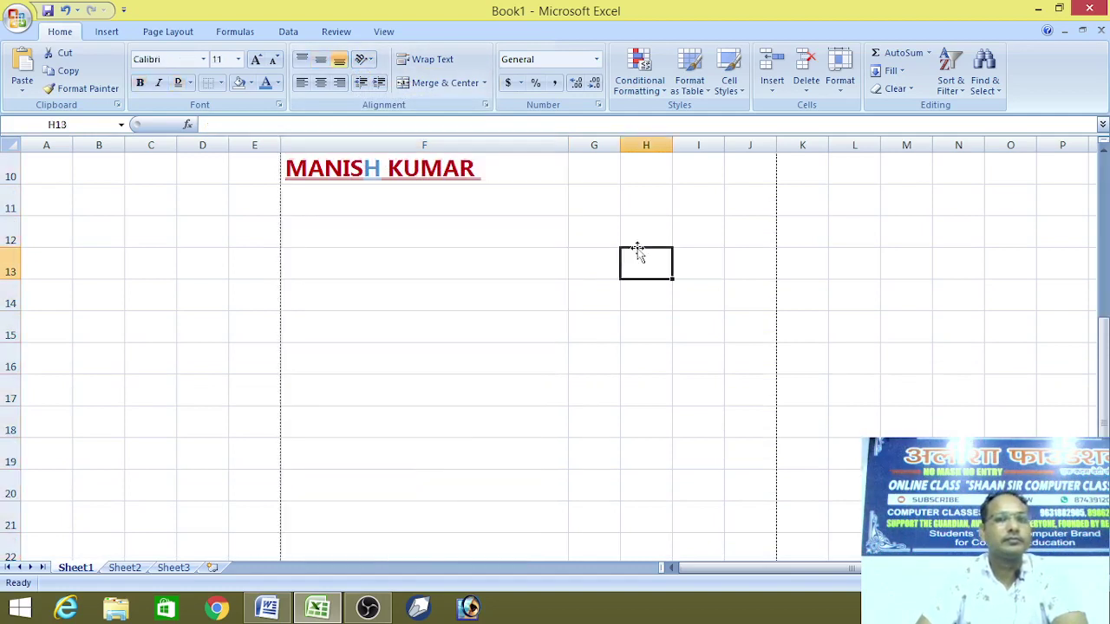
click(468, 177)
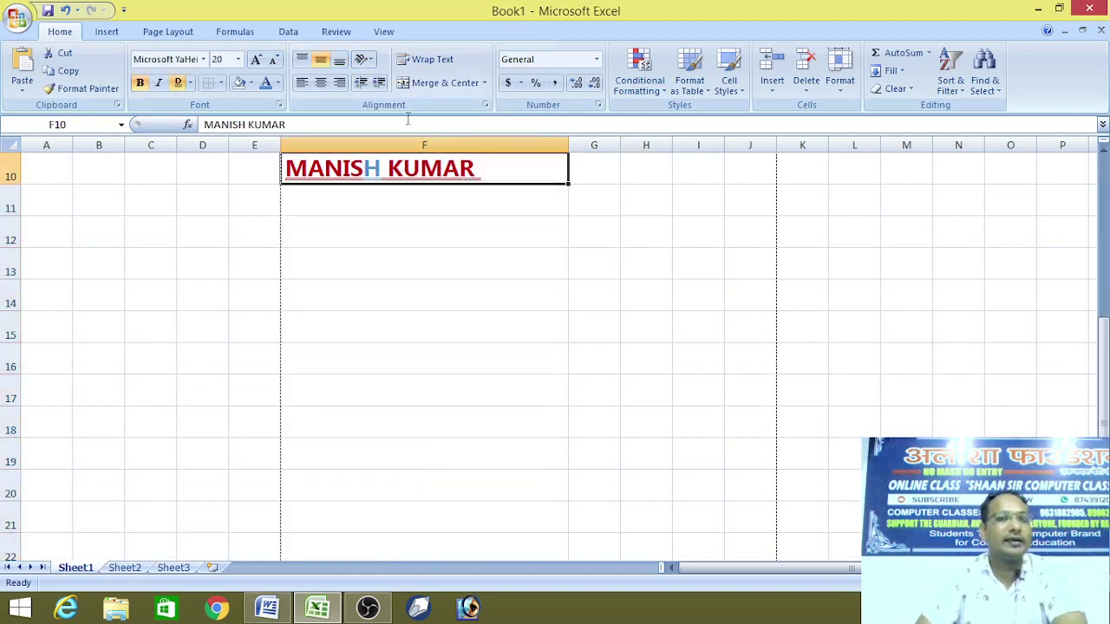
click(320, 82)
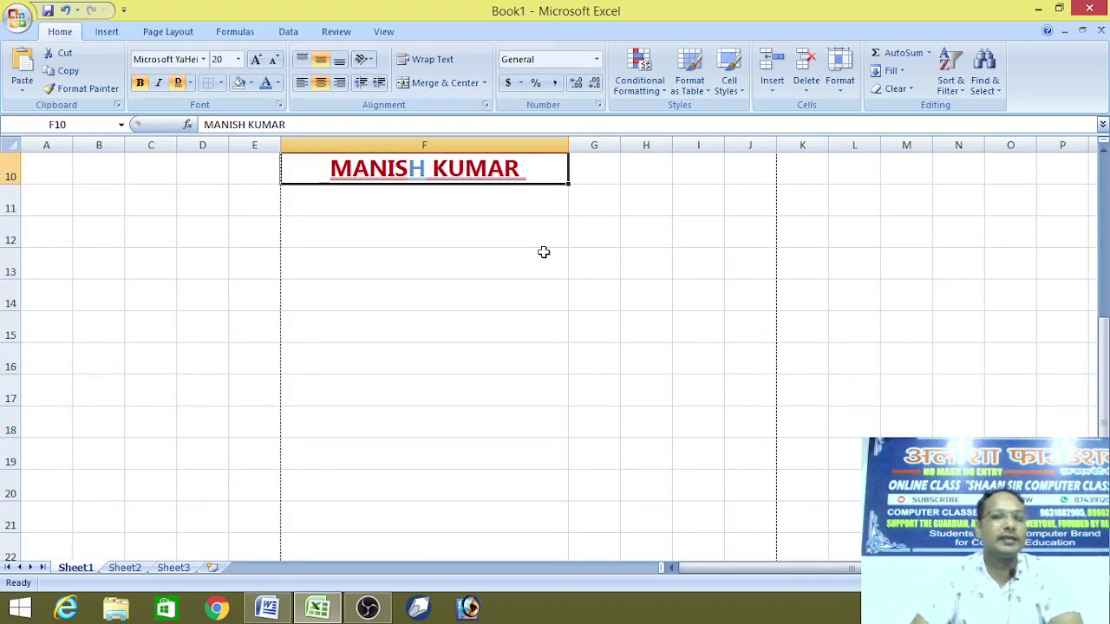
click(459, 347)
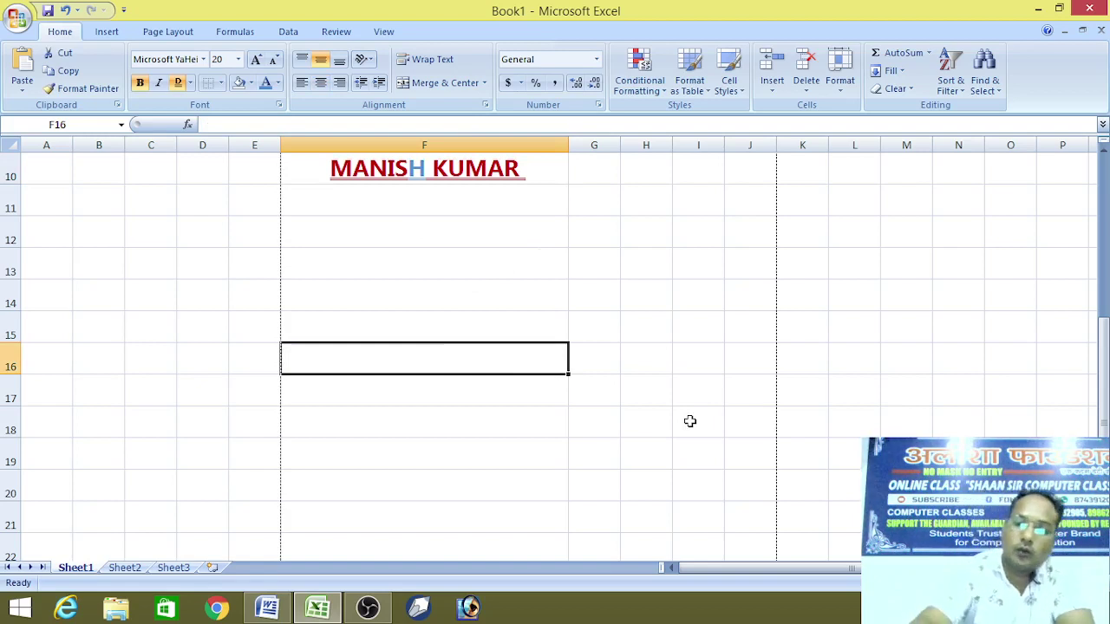
Enter 123456 in cell F16.
text(123456)
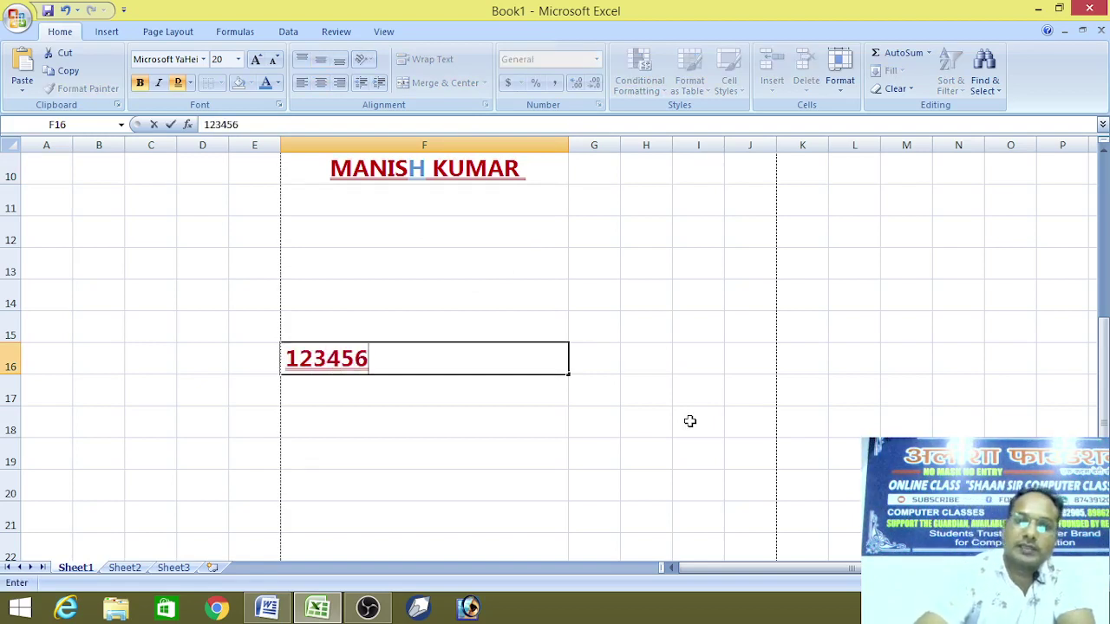
click(543, 513)
click(469, 371)
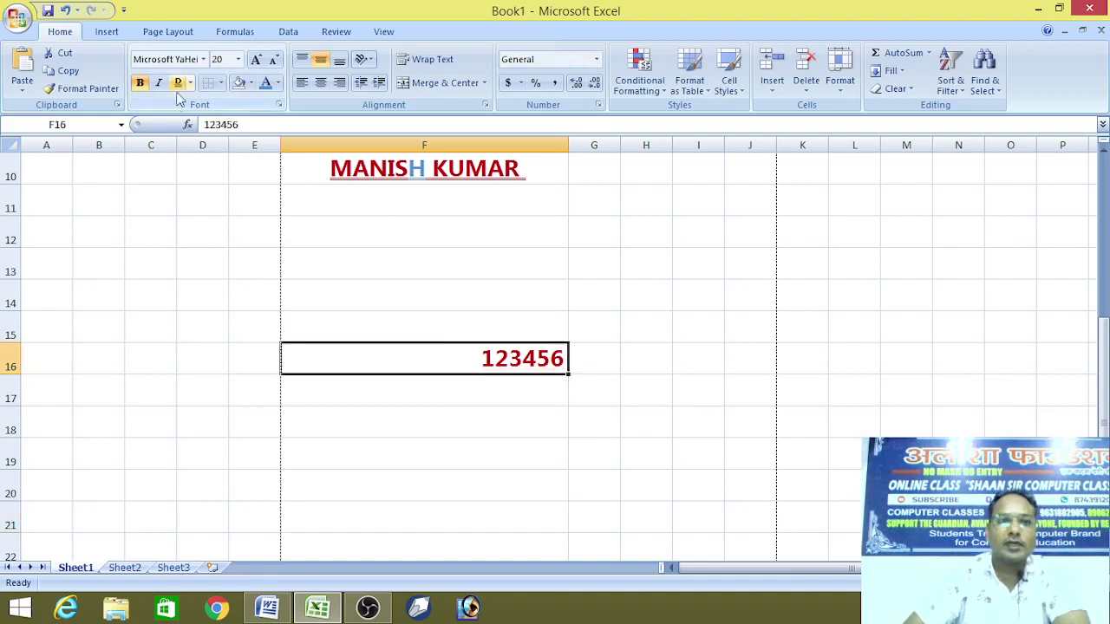
click(498, 425)
click(489, 360)
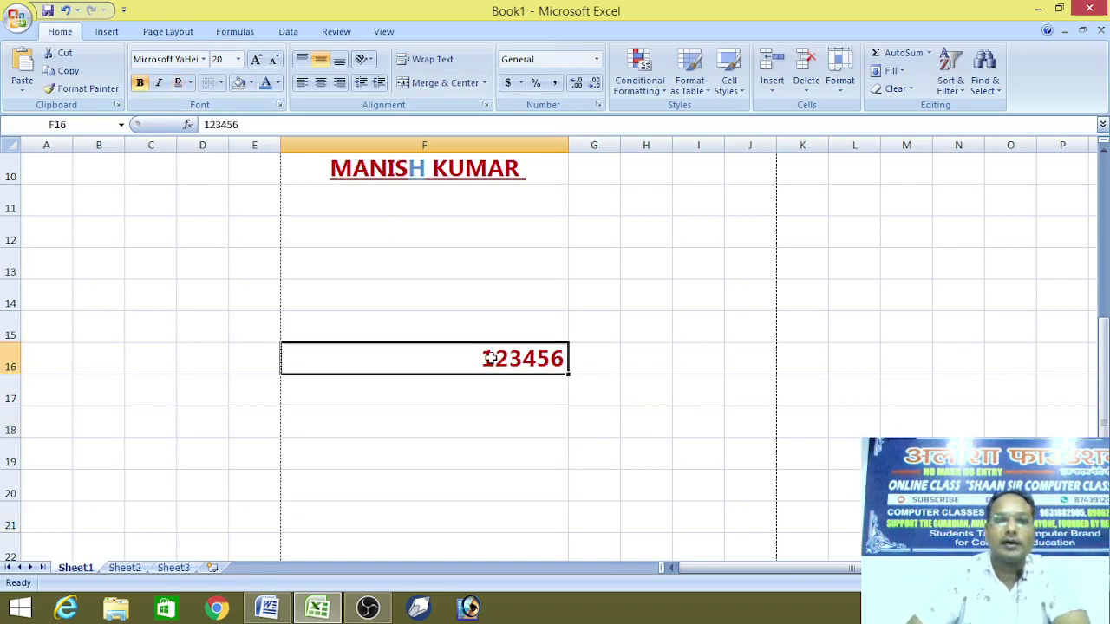
Format 123456 as Number with two decimals, then as Currency ($123,456.00).
click(596, 59)
click(585, 92)
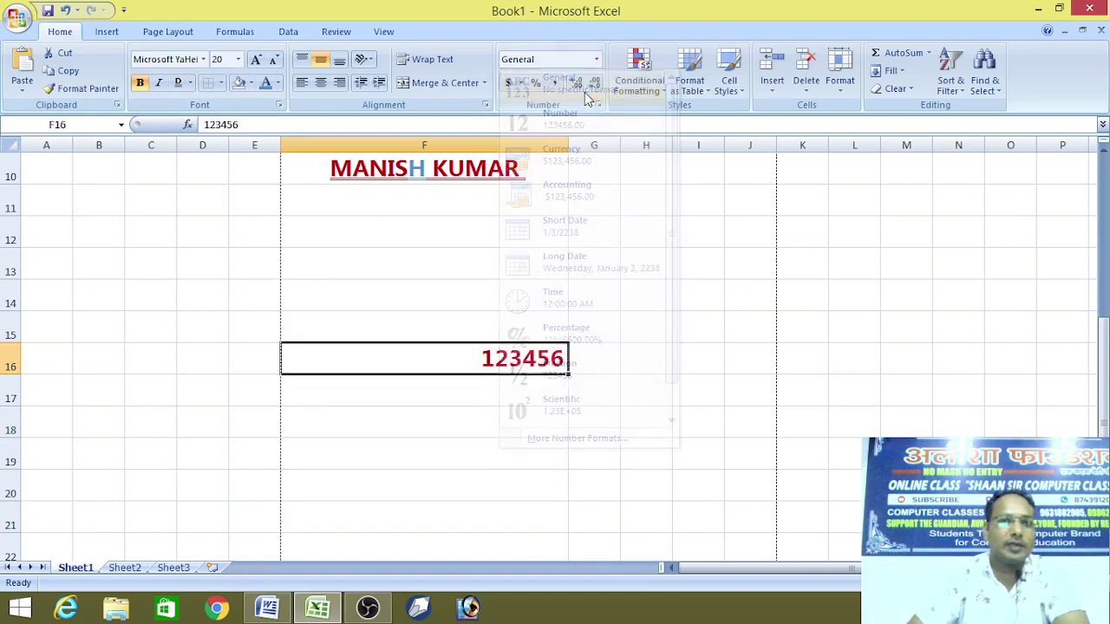
click(597, 61)
click(563, 118)
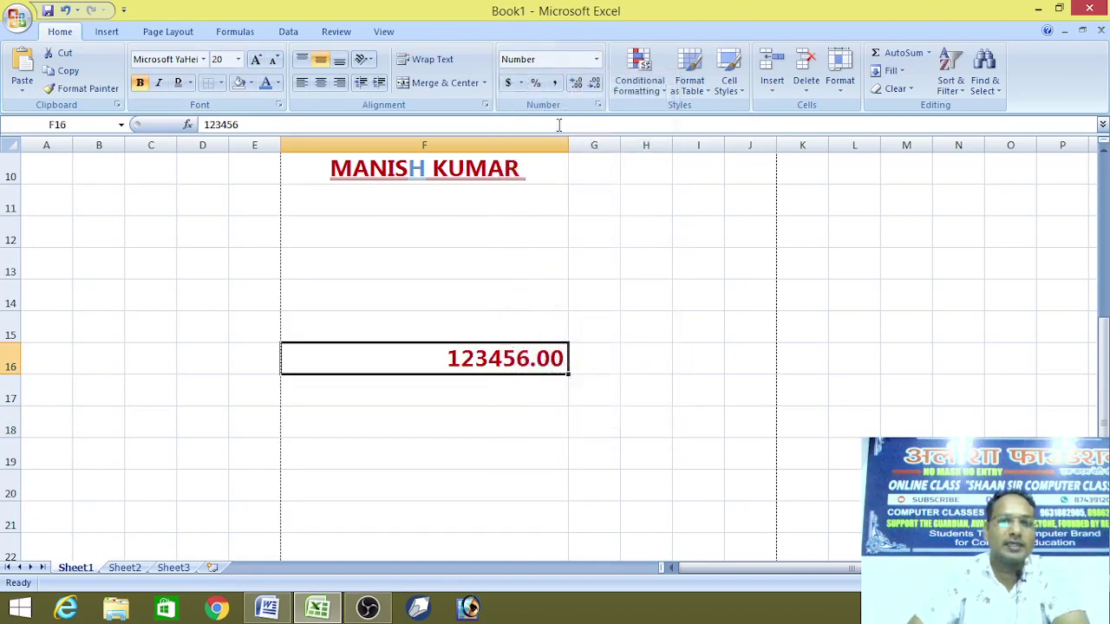
click(598, 61)
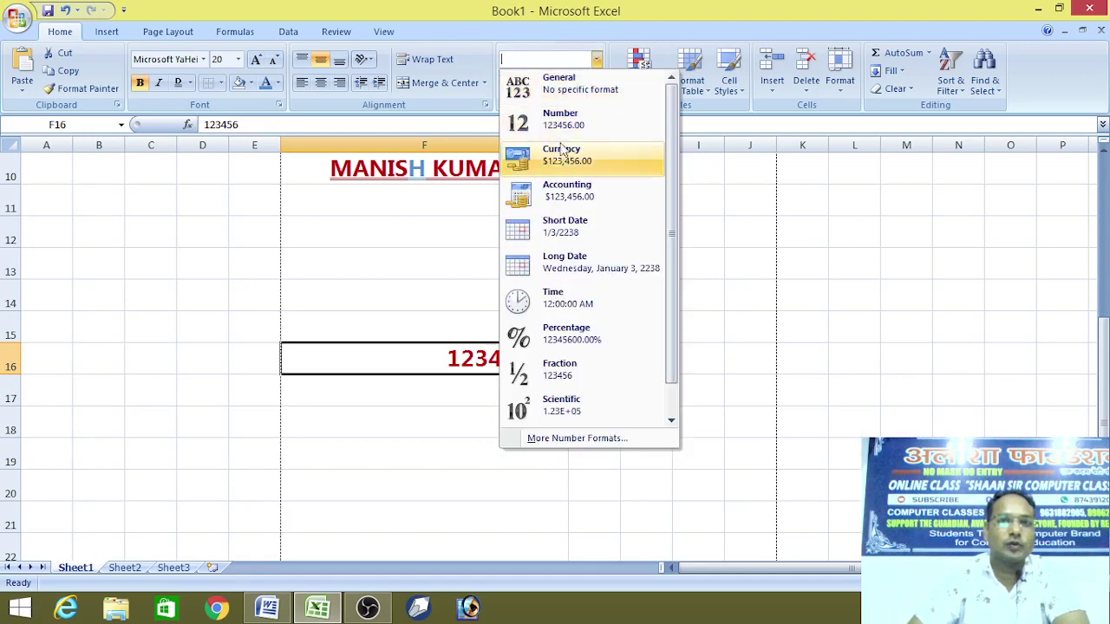
click(564, 160)
key(ctrl+Up)
Try Accounting, Short Date, Long Date, Time and Percentage formats, then clear F16.
click(597, 61)
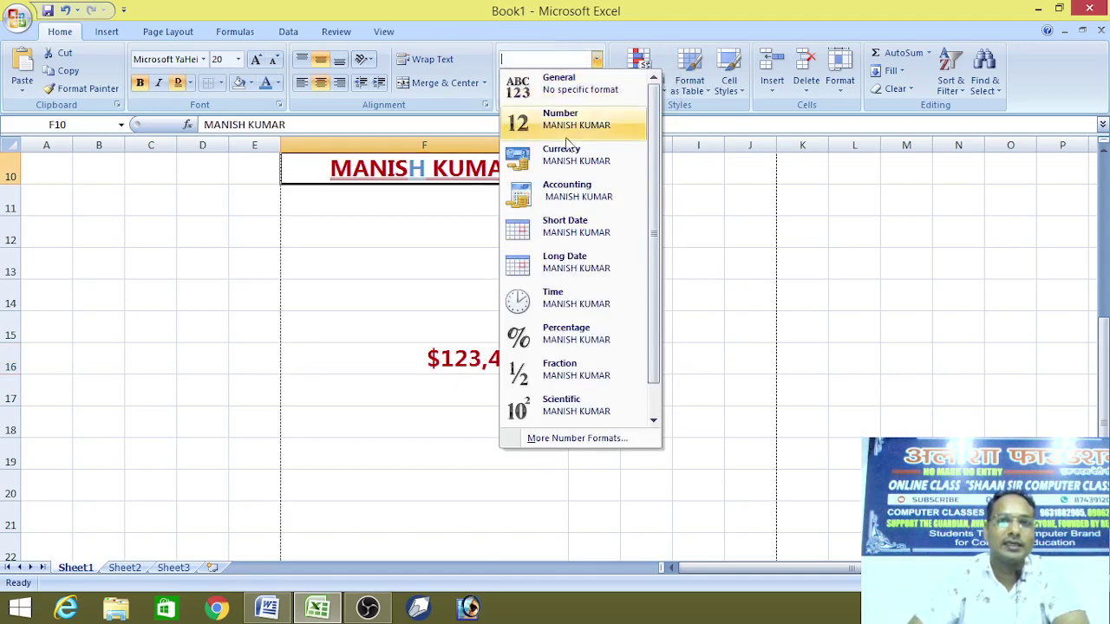
click(551, 189)
click(596, 59)
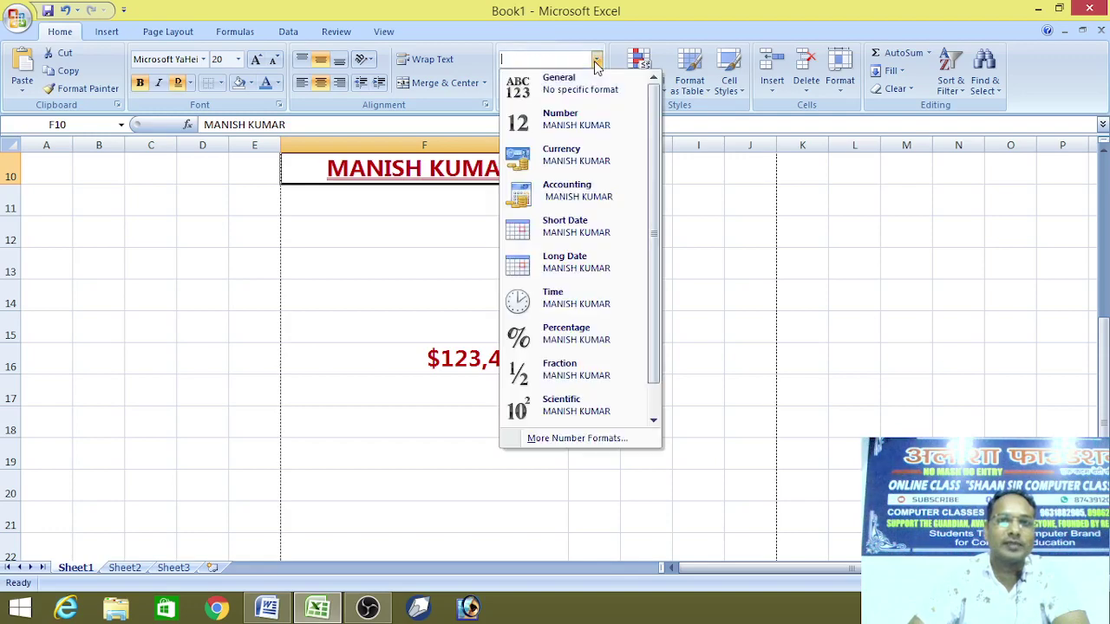
click(566, 227)
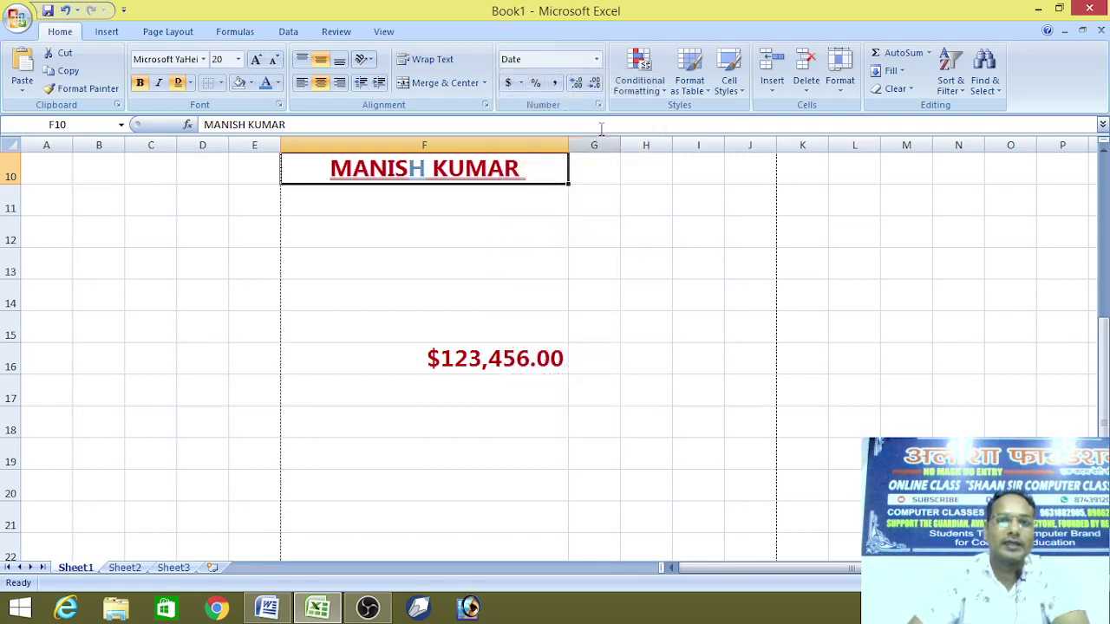
click(596, 59)
click(572, 271)
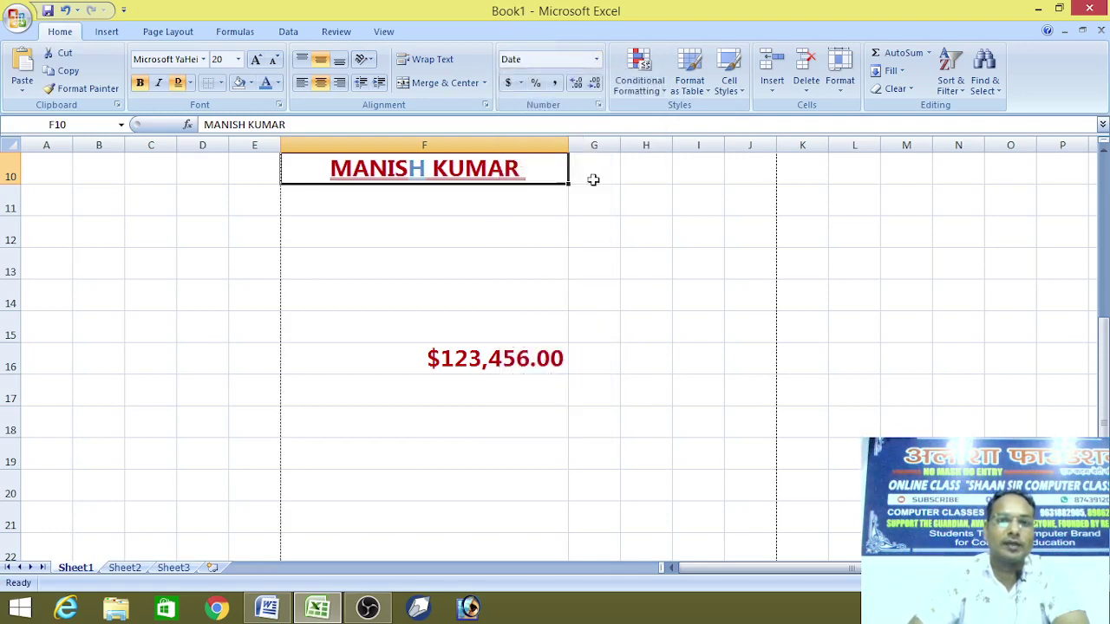
click(597, 59)
click(564, 300)
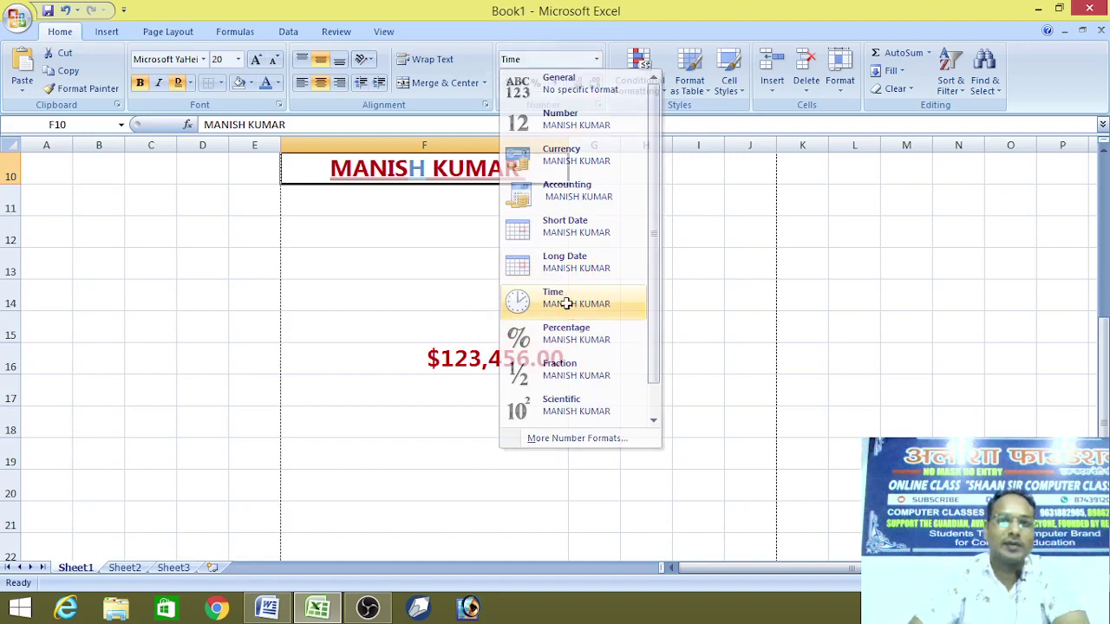
click(597, 59)
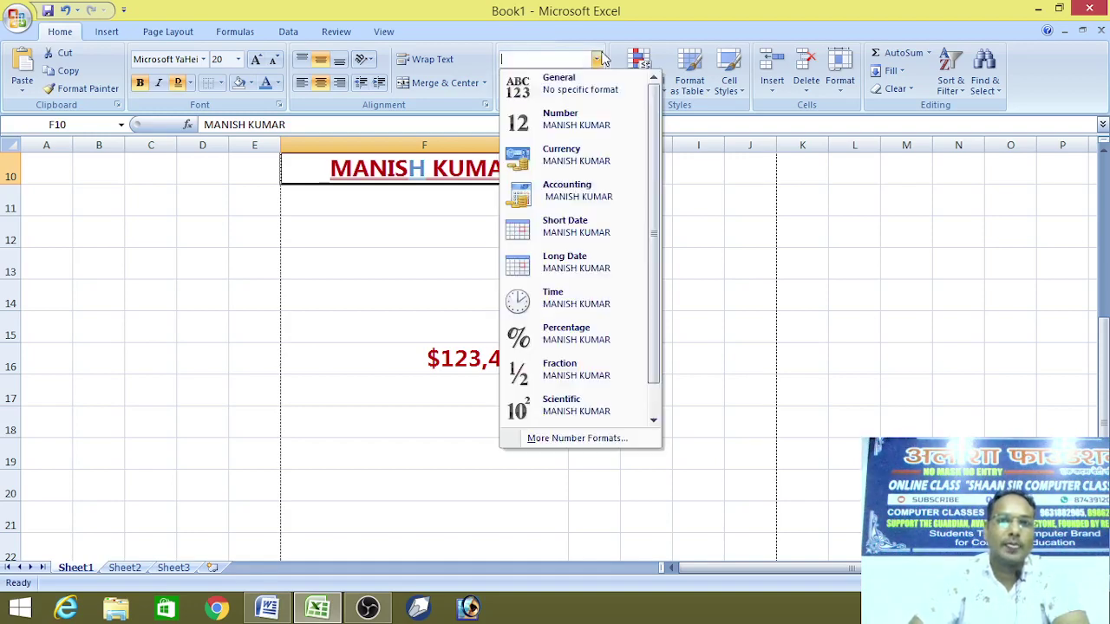
click(572, 340)
click(513, 365)
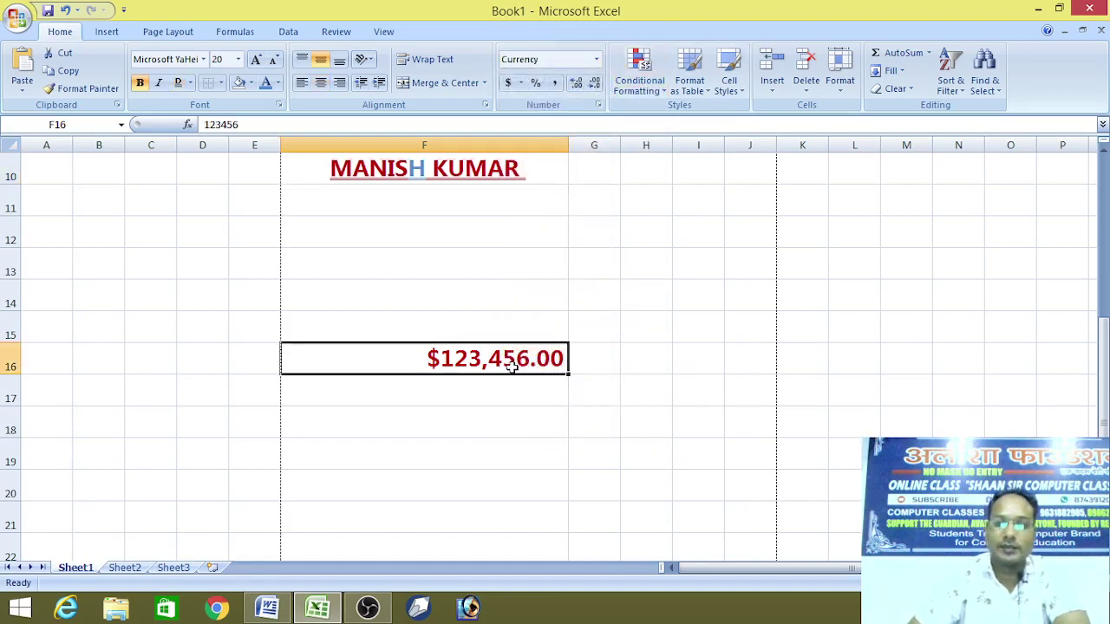
key(Delete)
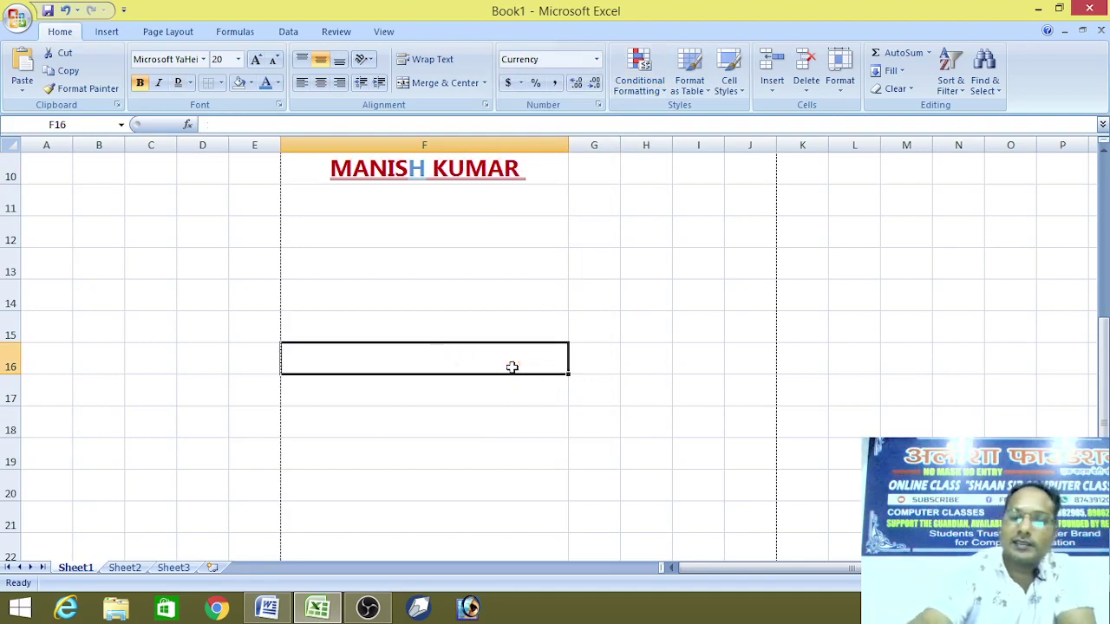
Enter =5% in F16 and apply Percentage format so it shows 5.00%.
text(=)
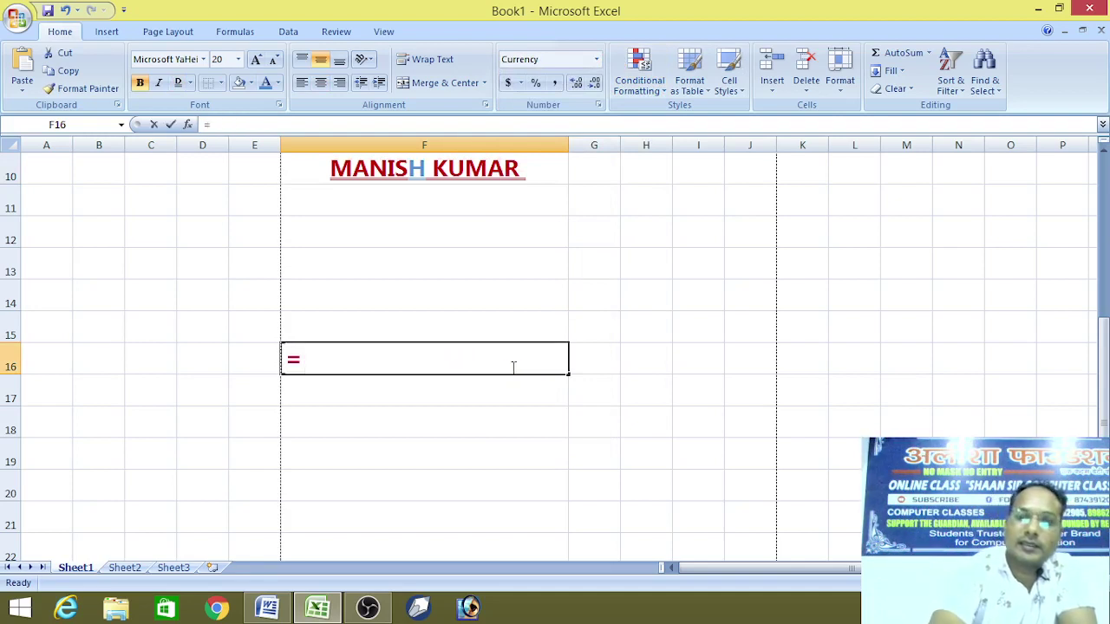
text(5)
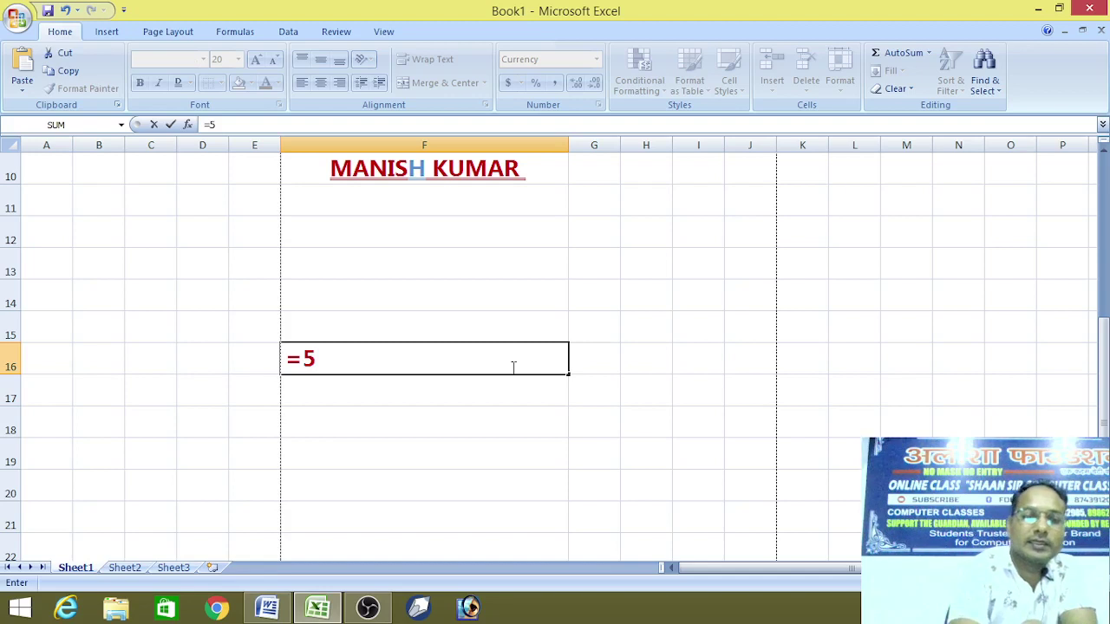
text(%)
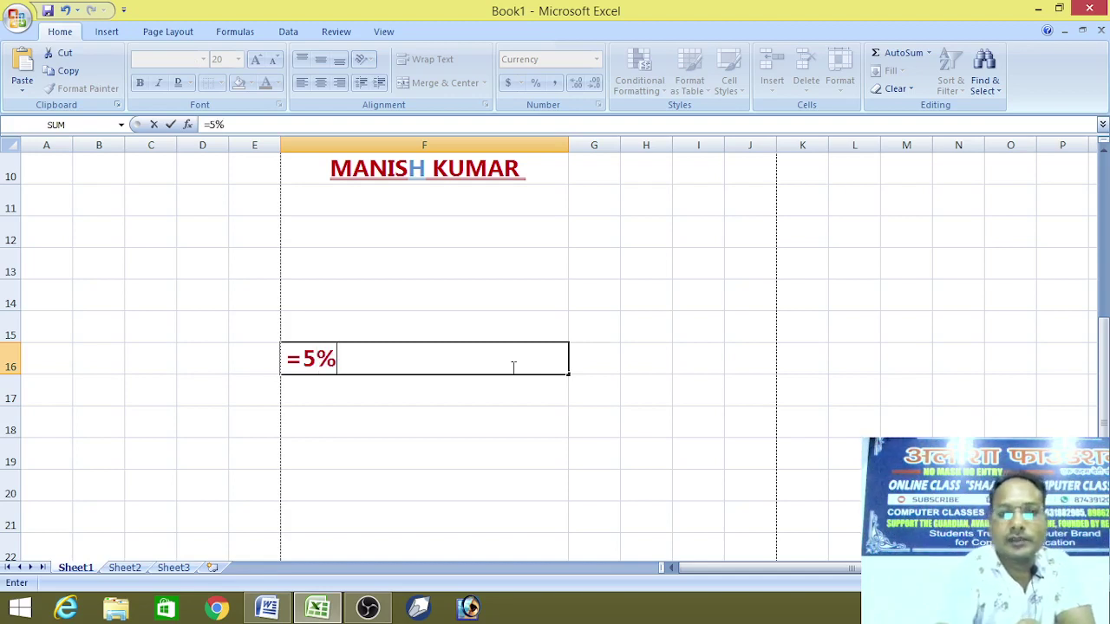
key(Return)
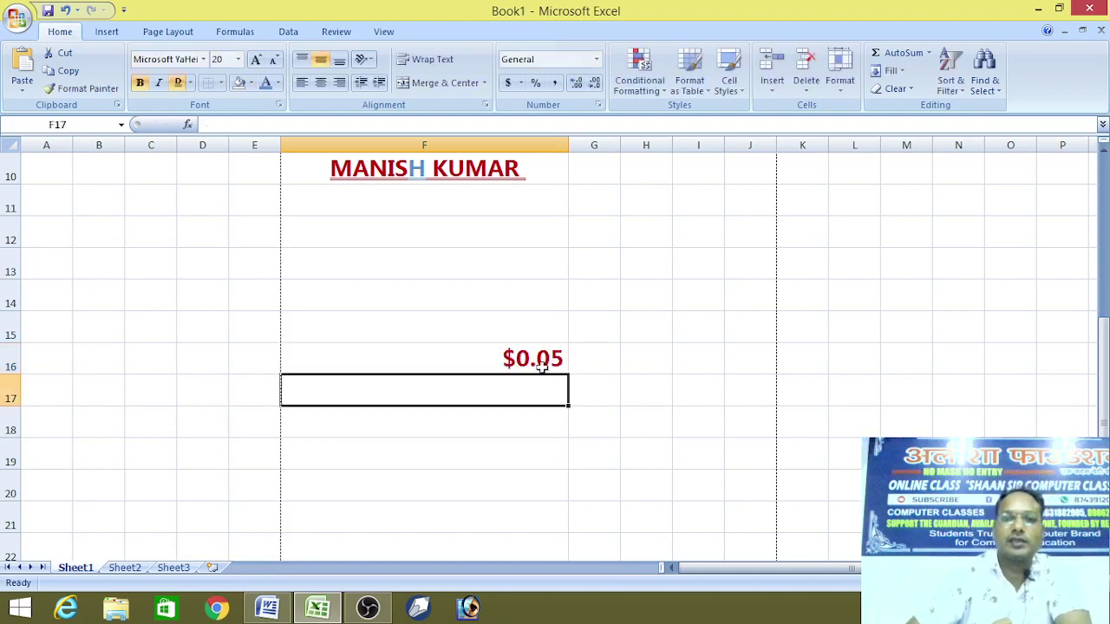
click(537, 364)
click(596, 59)
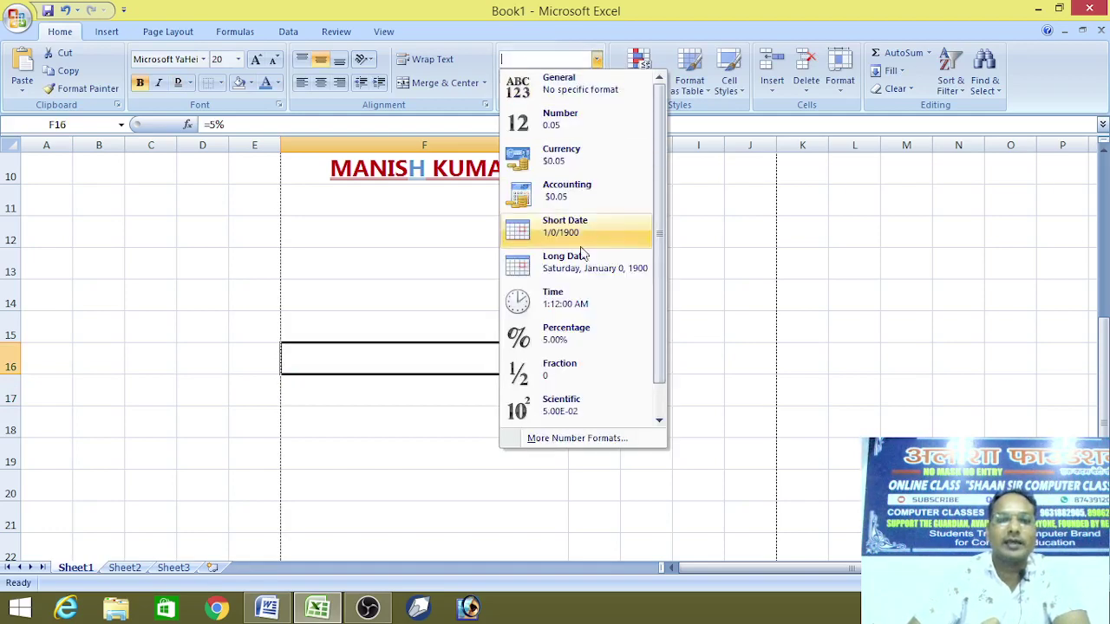
click(599, 334)
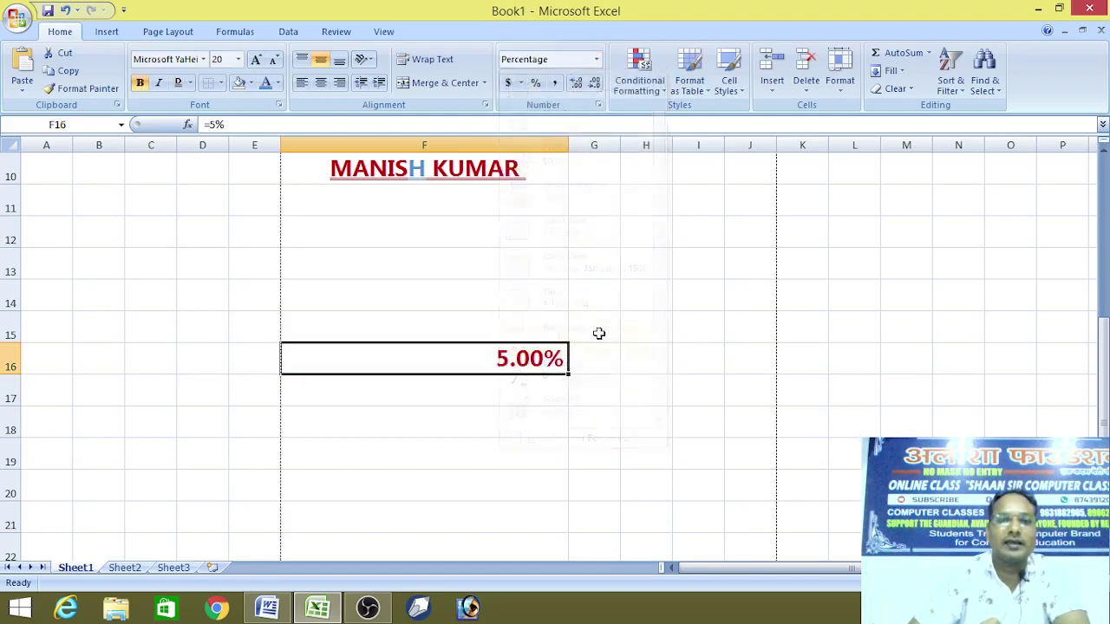
click(501, 411)
text(10/)
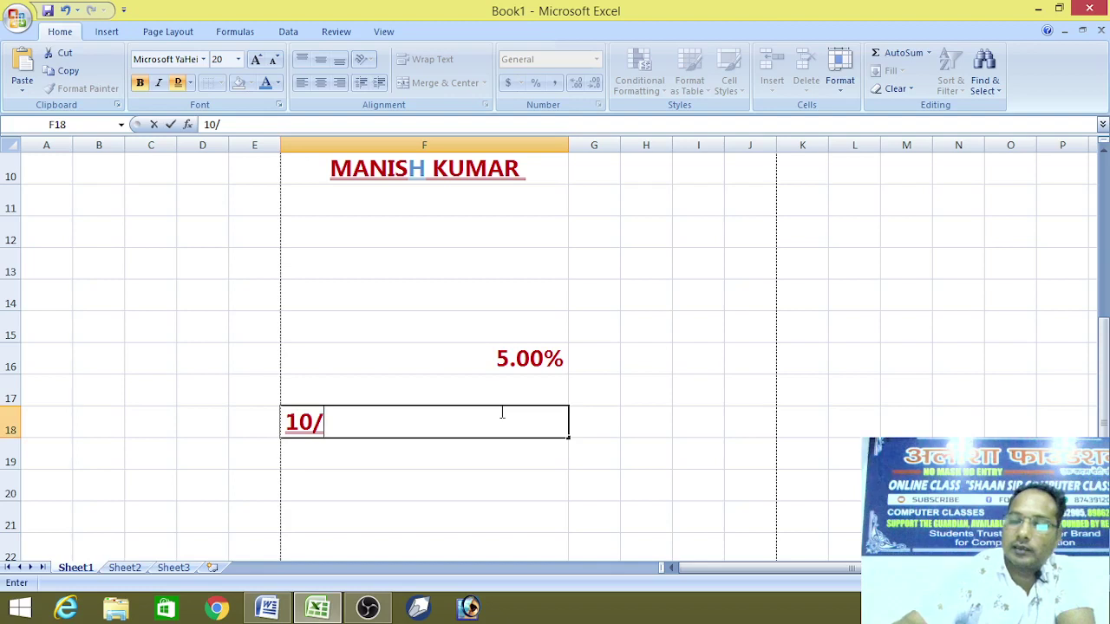
Enter 10/18/2021 in F18 and format it as Short Date, then Long Date.
text(18/202)
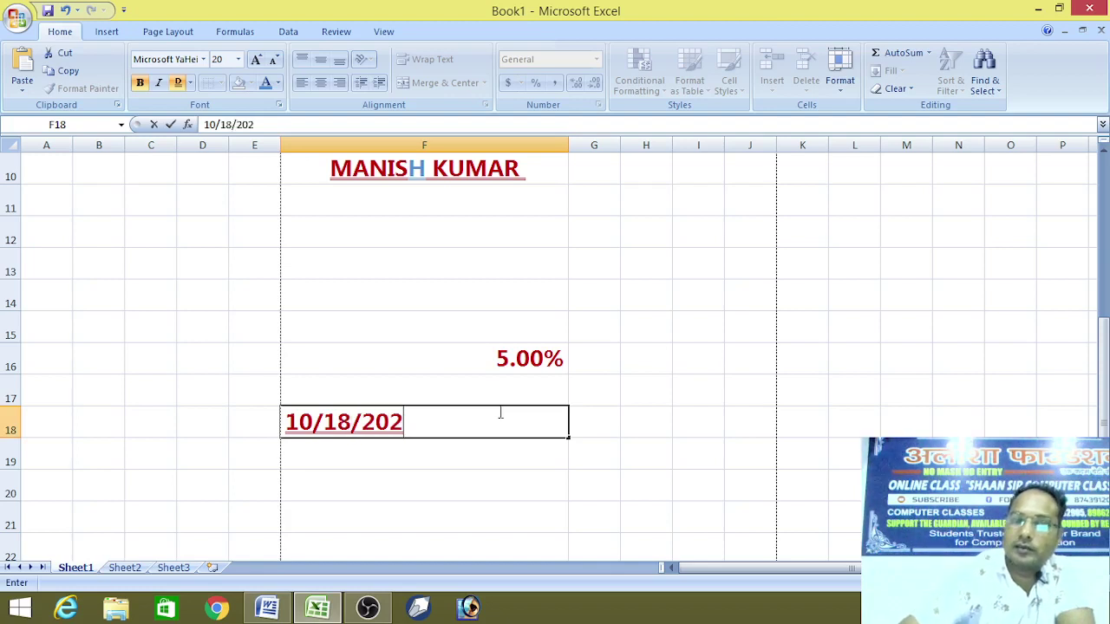
text(1)
click(633, 477)
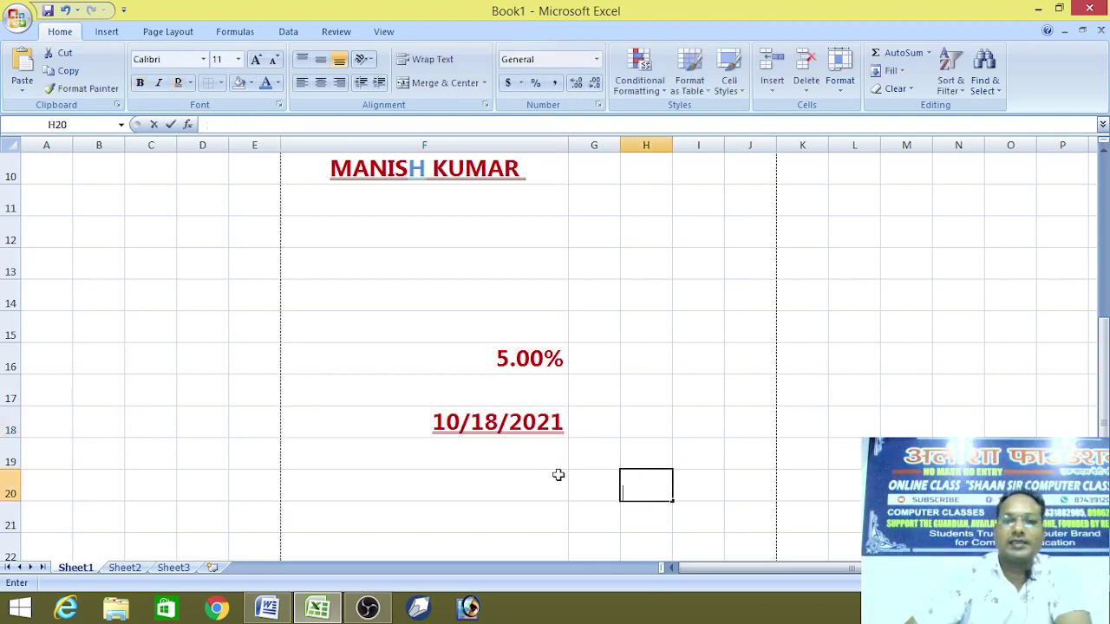
click(481, 429)
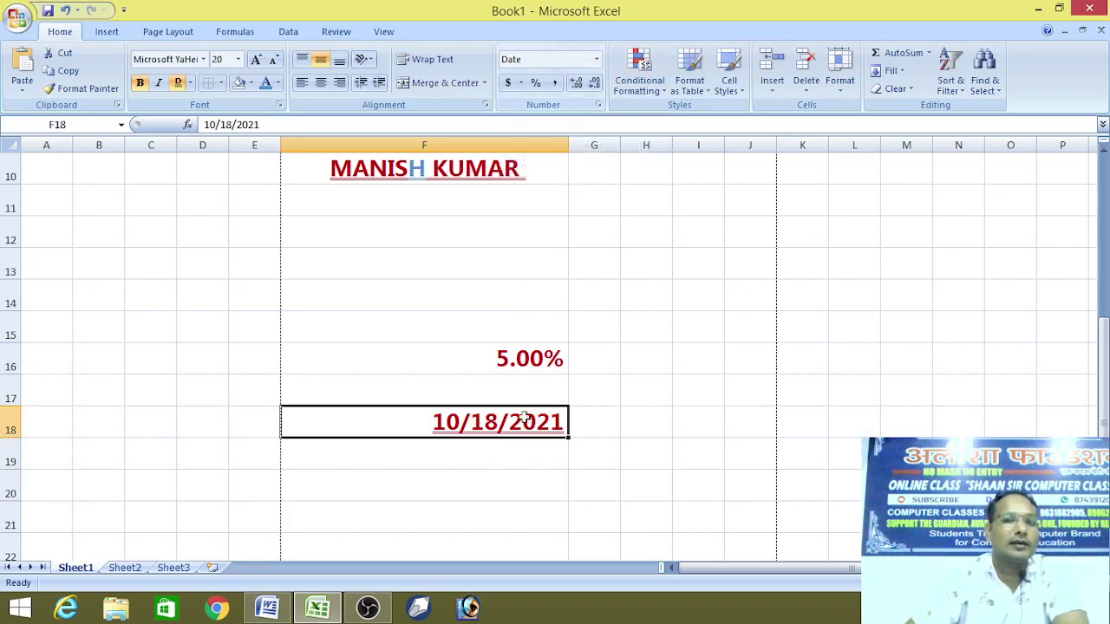
click(597, 59)
click(550, 233)
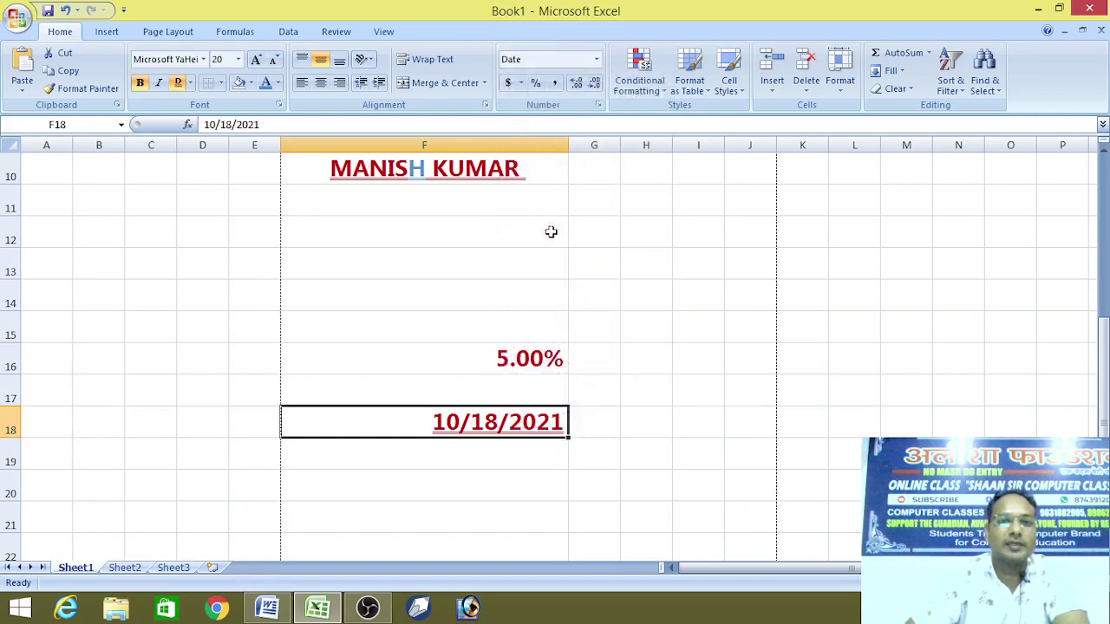
click(597, 59)
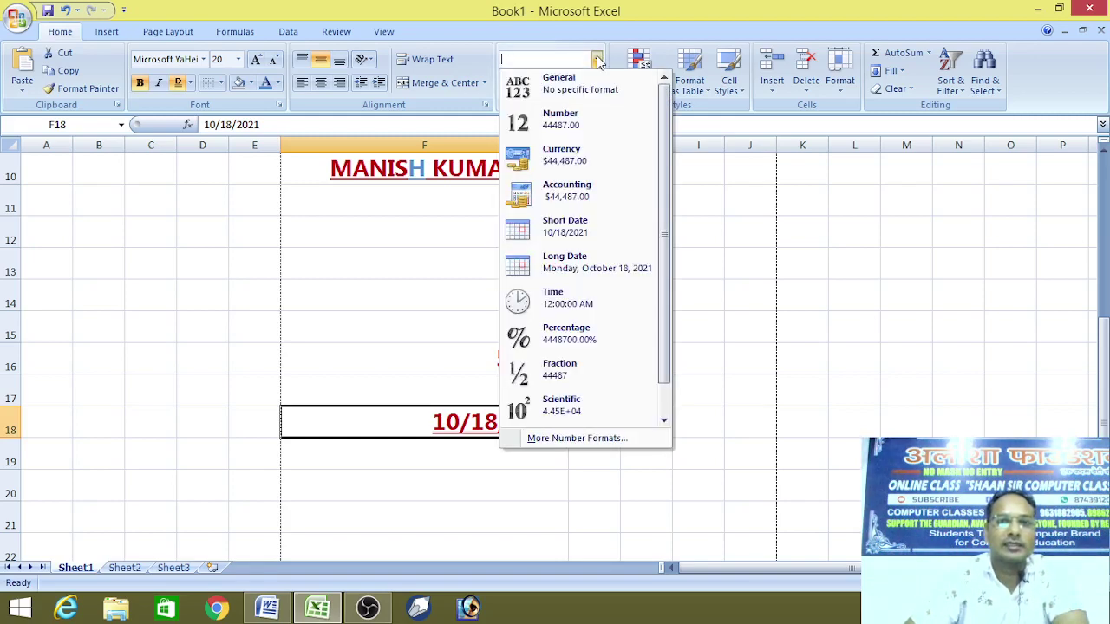
click(552, 256)
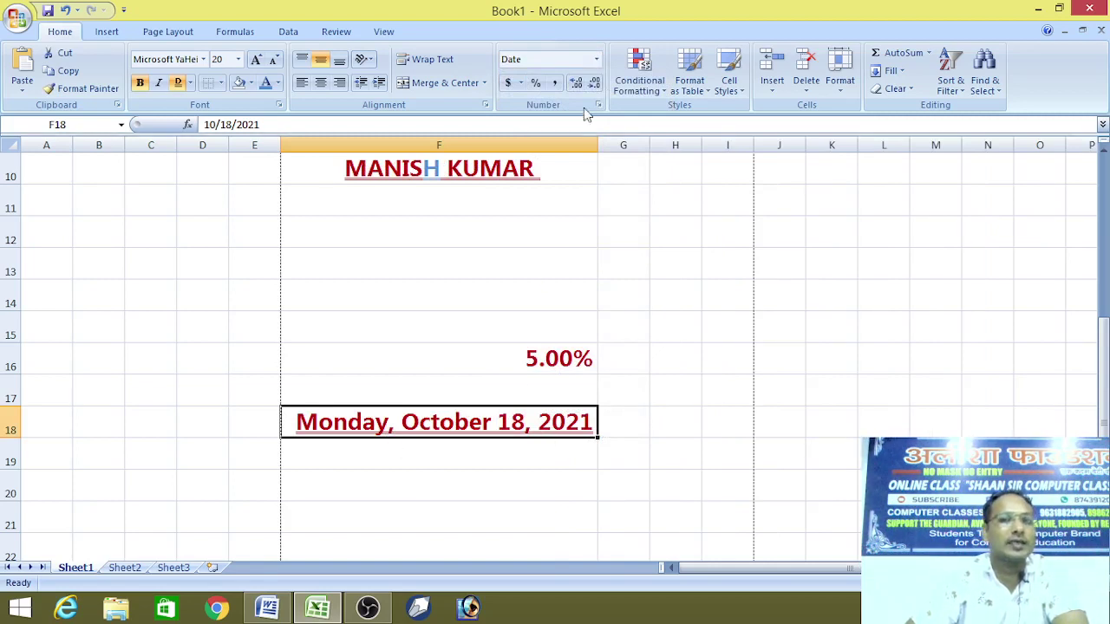
Open More Accounting Formats for cell F18.
click(597, 59)
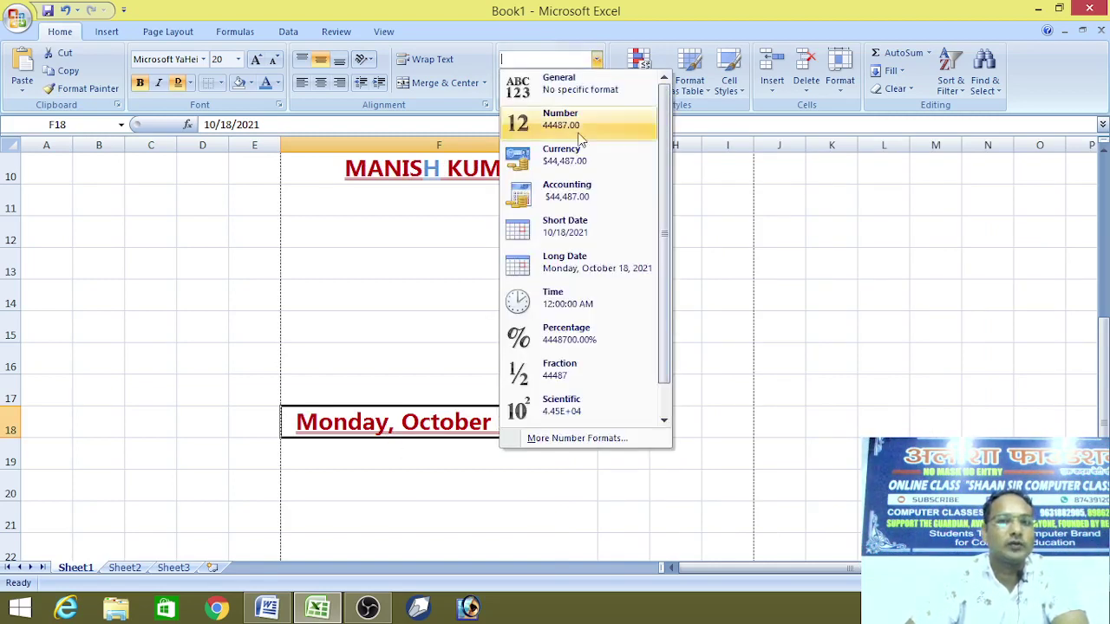
click(413, 268)
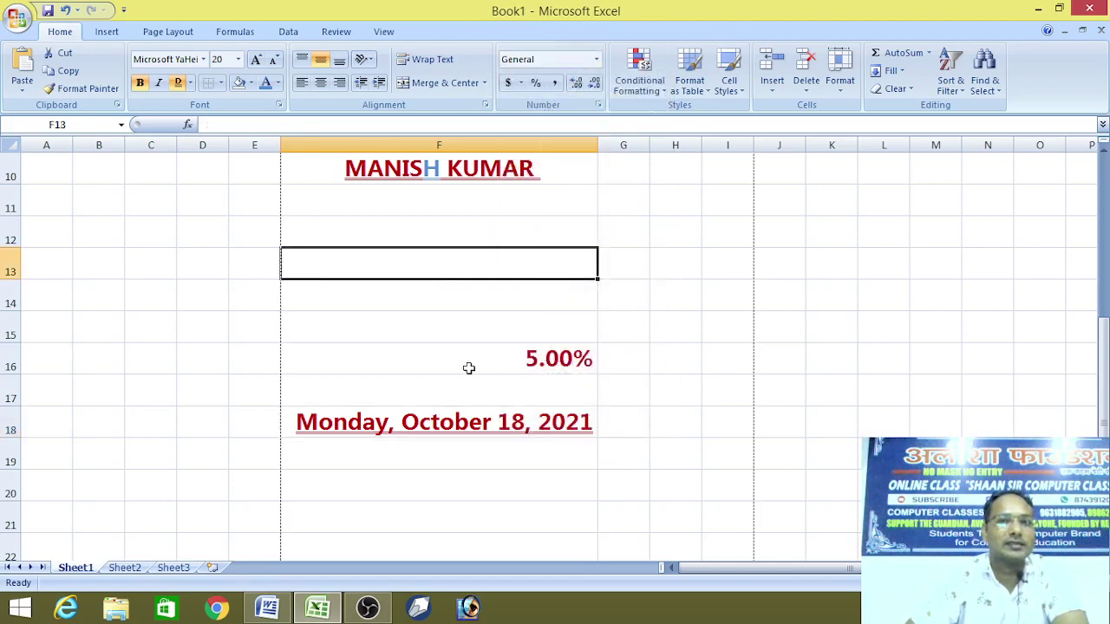
click(442, 422)
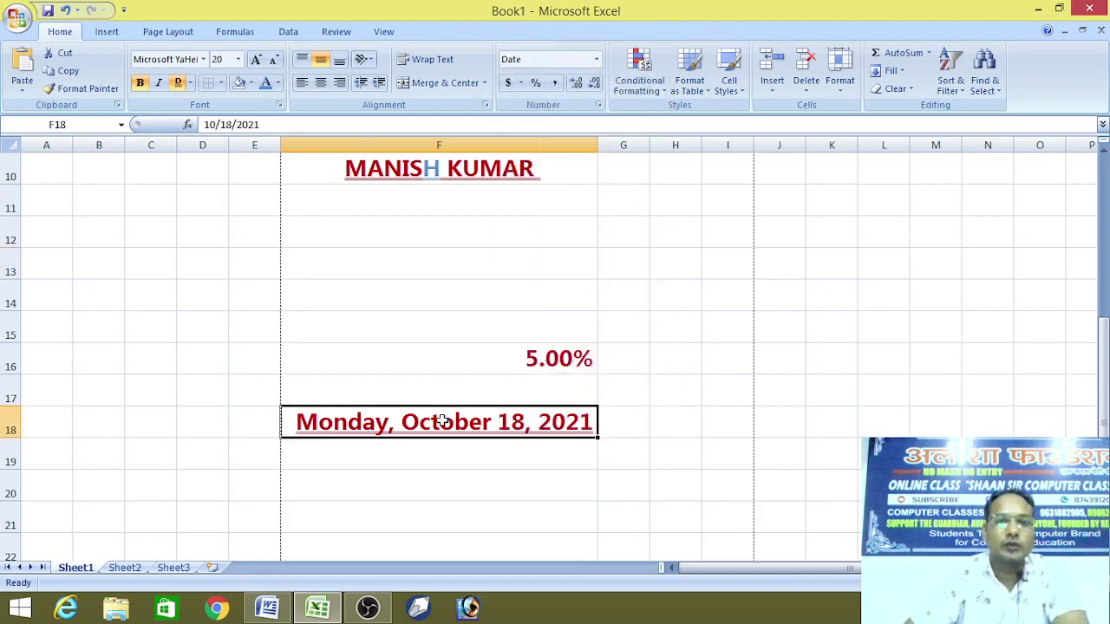
click(522, 82)
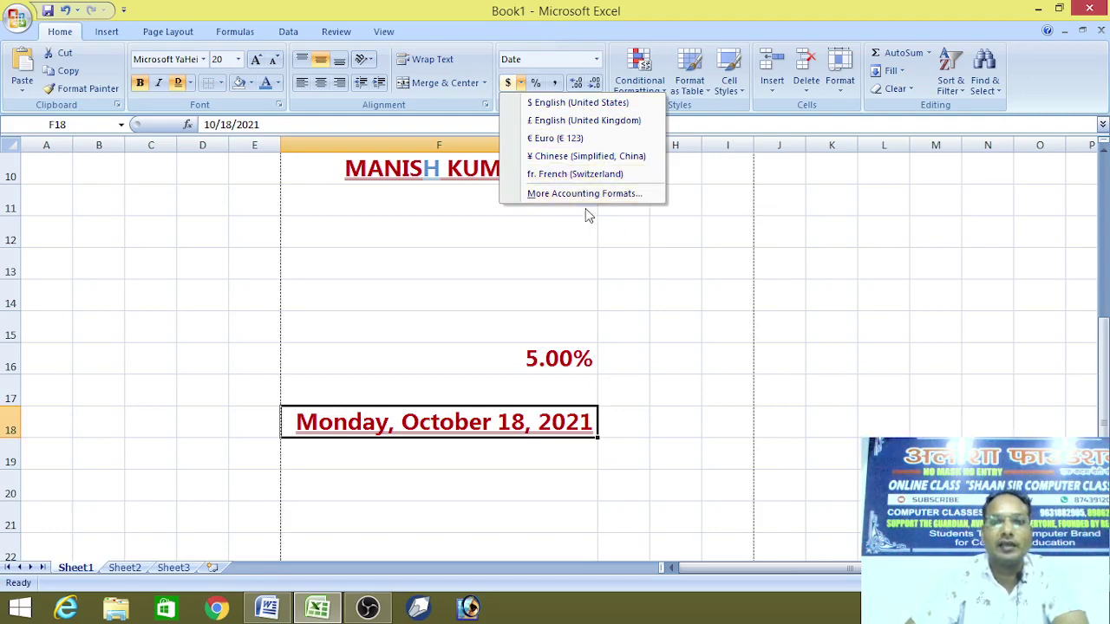
click(583, 194)
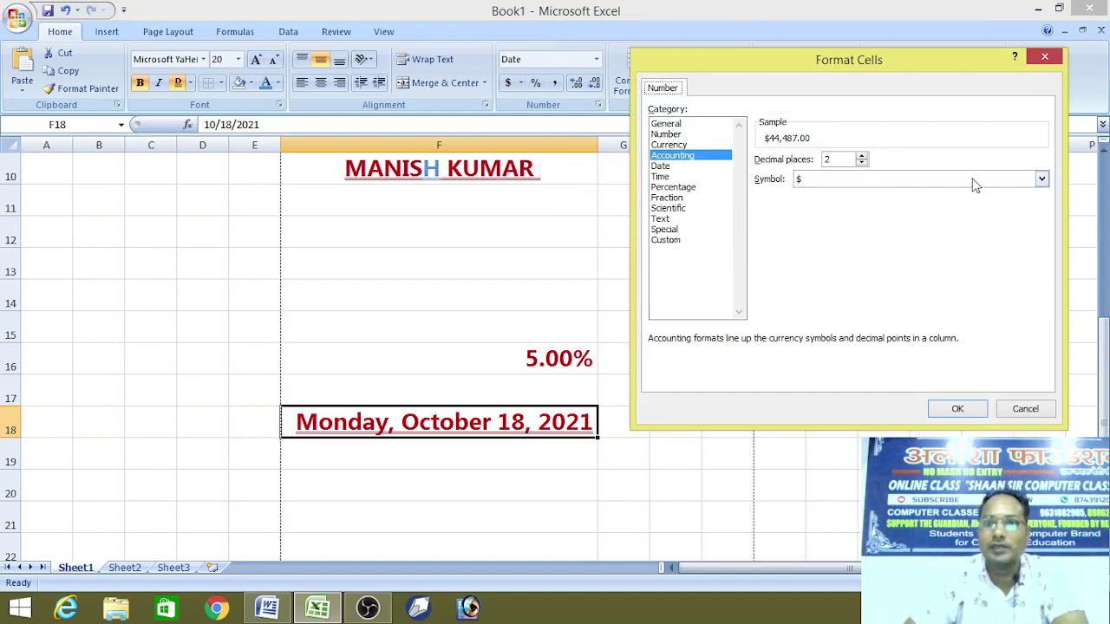
Browse the accounting Symbol list for the Indian rupee.
click(1041, 182)
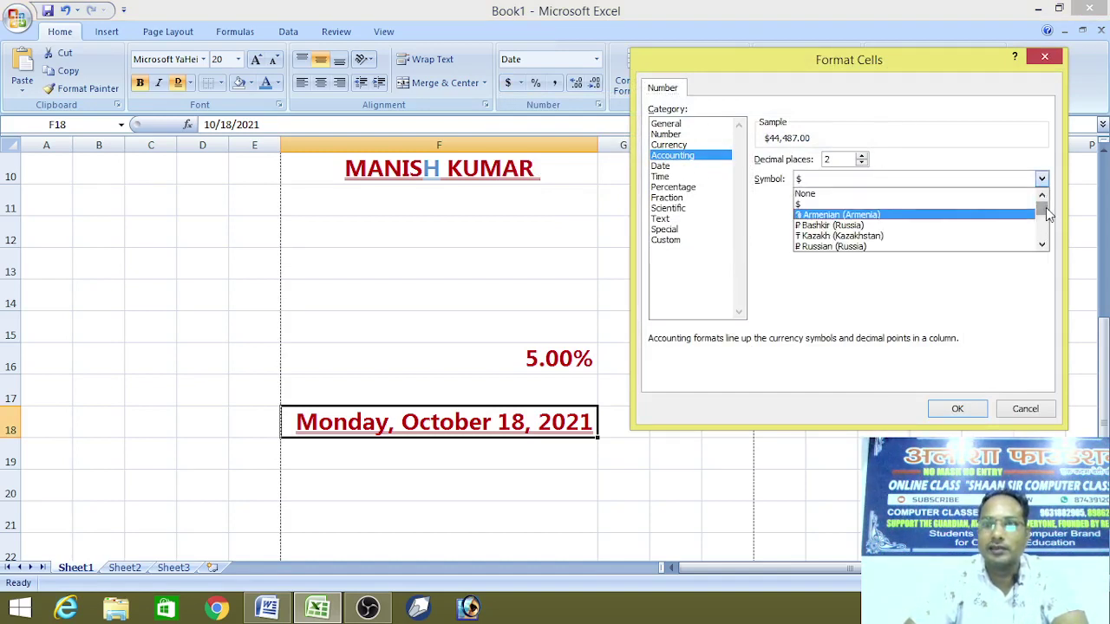
scroll(1048, 215, down, 15)
scroll(1049, 217, up, 10)
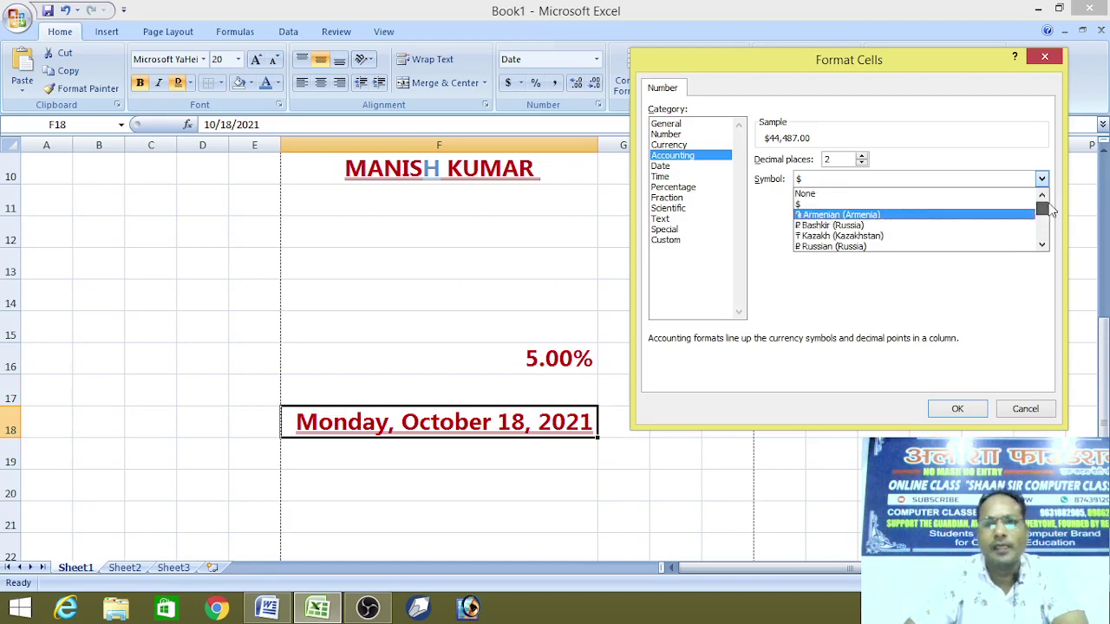
scroll(916, 235, down, 1)
scroll(916, 235, down, 1)
scroll(918, 233, down, 1)
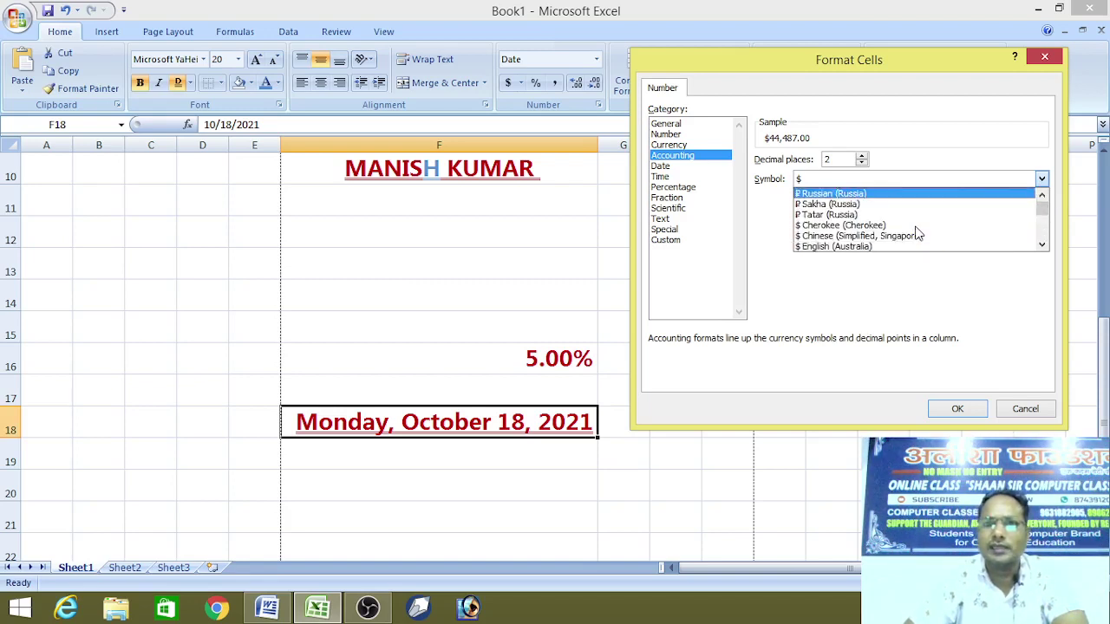
scroll(917, 232, down, 2)
scroll(917, 233, down, 2)
scroll(917, 233, up, 1)
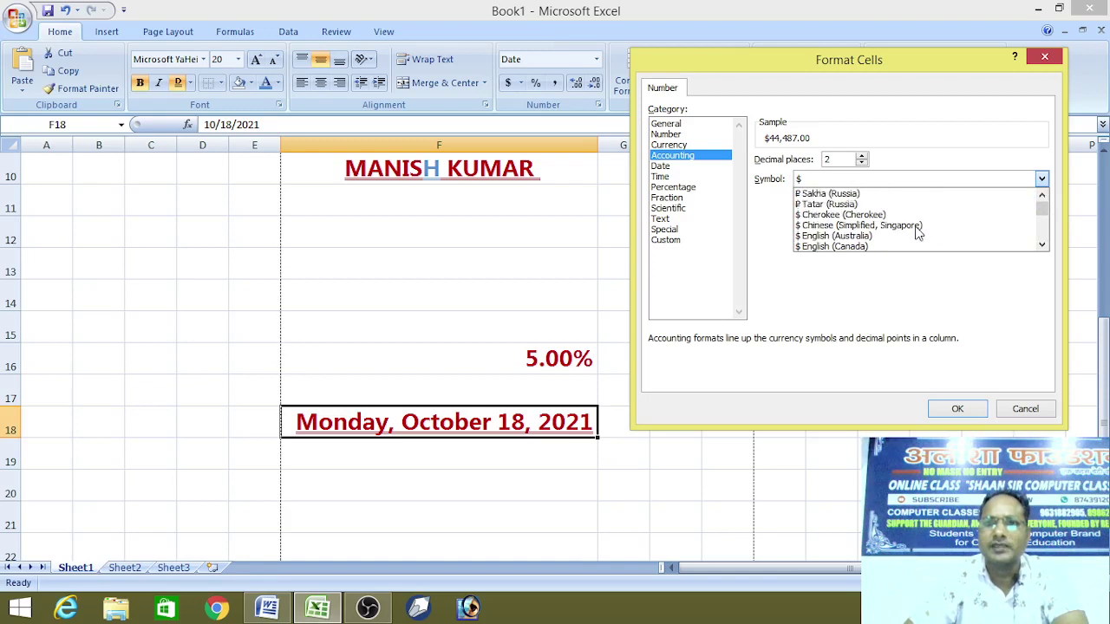
scroll(918, 232, down, 1)
scroll(918, 233, down, 2)
scroll(918, 232, down, 1)
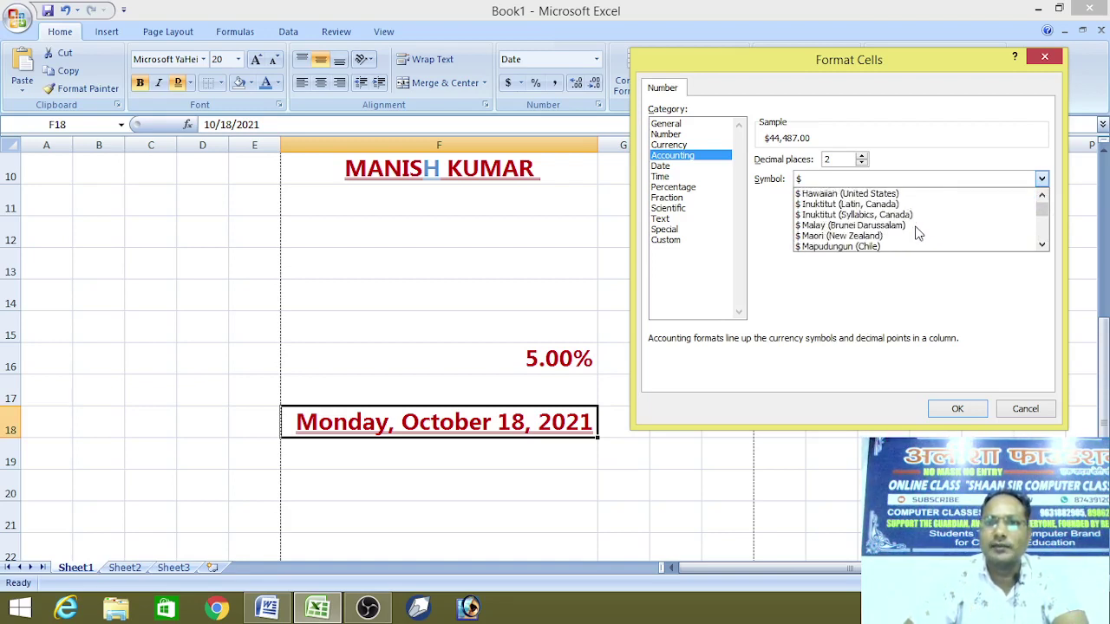
scroll(918, 233, down, 1)
scroll(918, 232, up, 1)
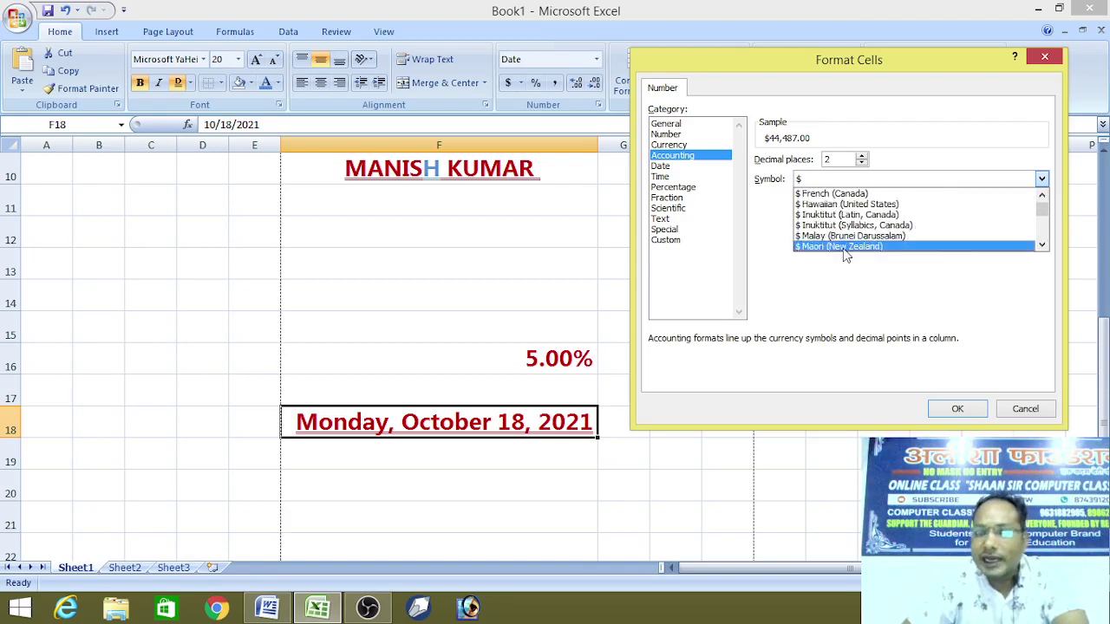
scroll(884, 243, up, 1)
scroll(887, 241, down, 1)
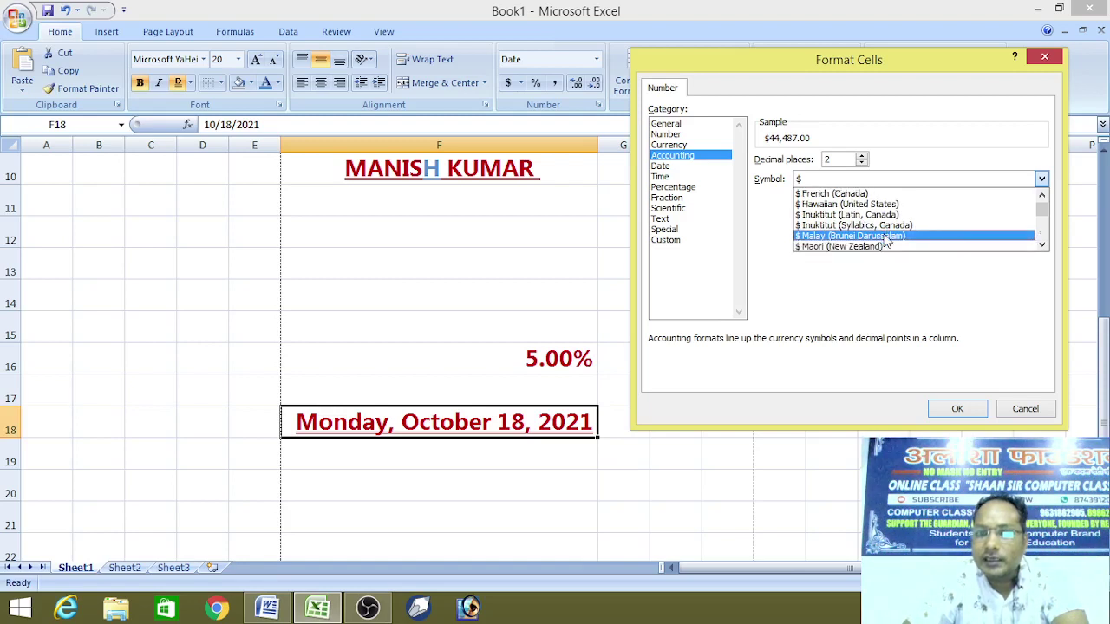
scroll(886, 241, down, 1)
scroll(887, 241, down, 1)
scroll(887, 241, down, 2)
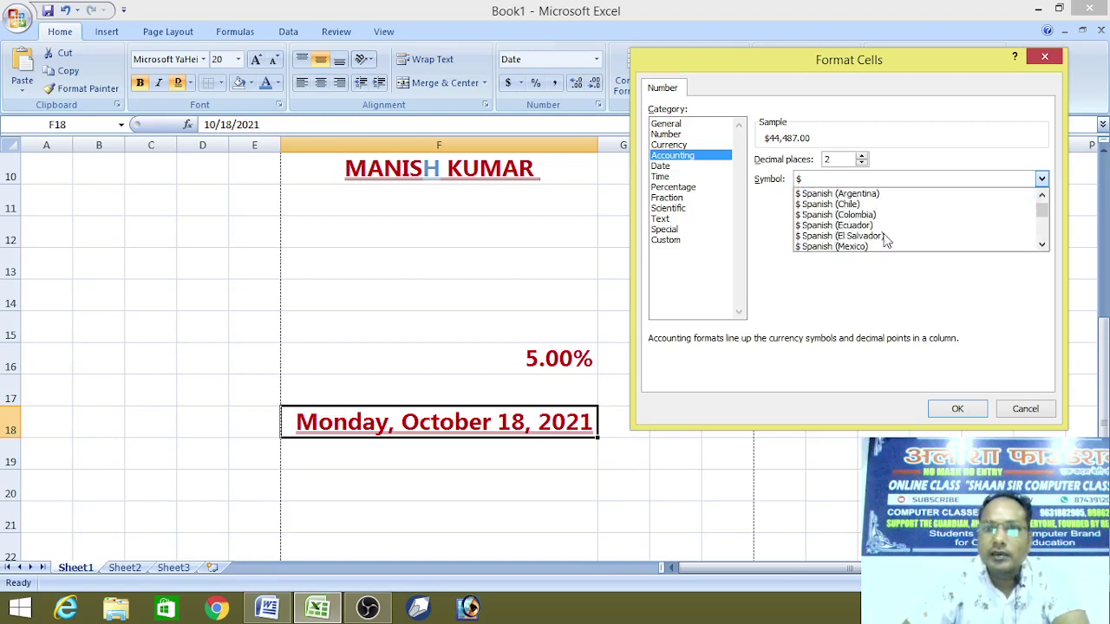
scroll(886, 243, down, 3)
scroll(887, 243, down, 2)
scroll(886, 242, down, 2)
scroll(887, 242, down, 2)
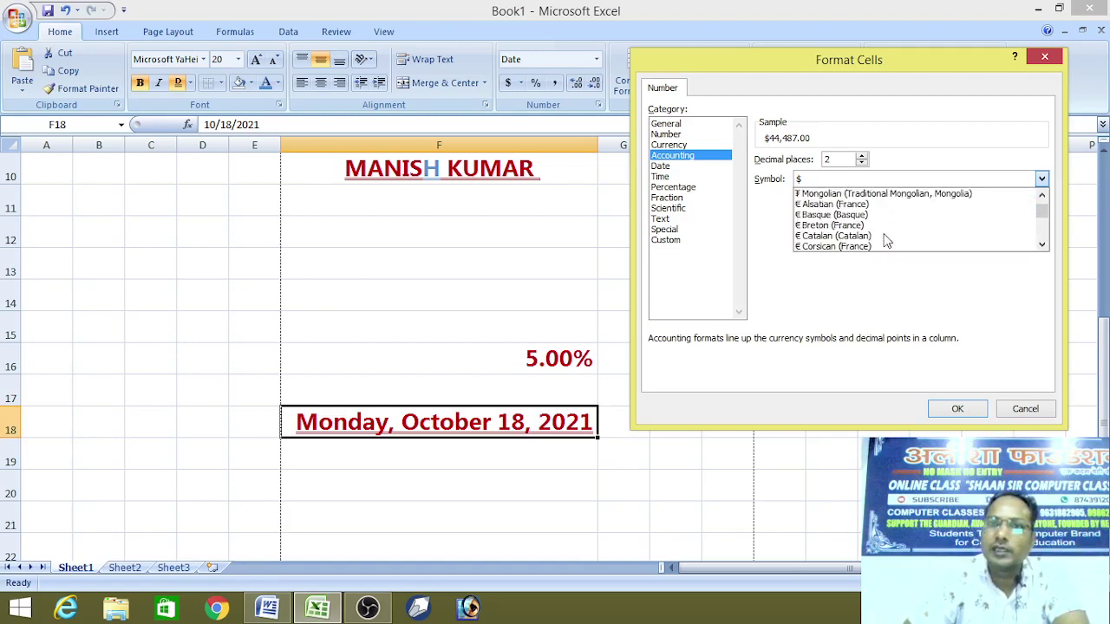
scroll(886, 241, down, 3)
scroll(886, 242, down, 3)
scroll(887, 241, down, 3)
scroll(887, 241, down, 3)
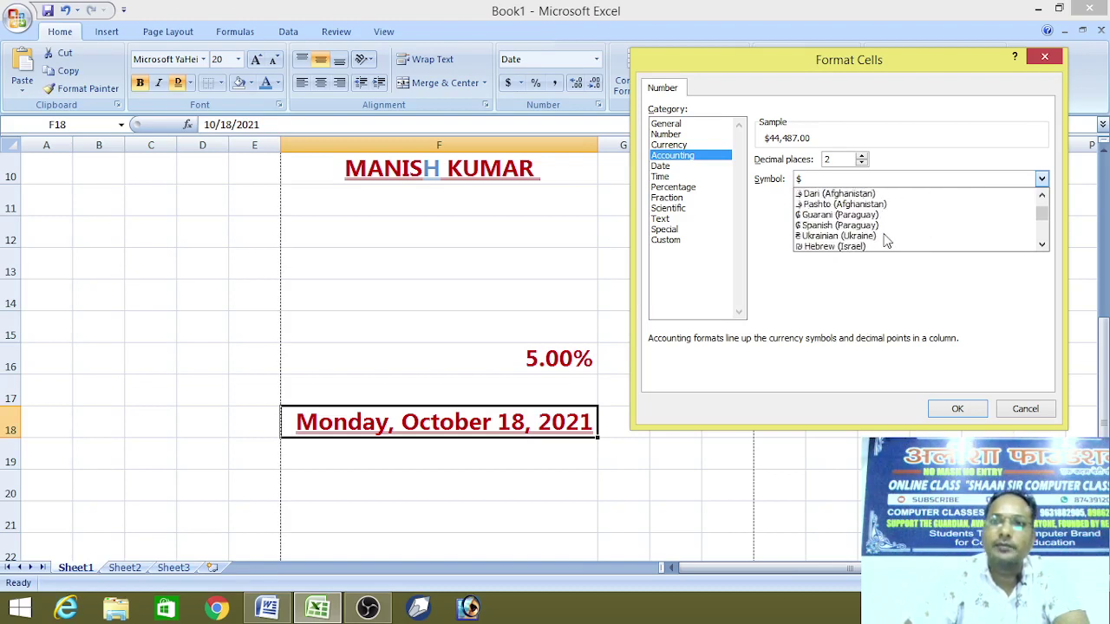
scroll(886, 241, down, 3)
scroll(886, 241, down, 4)
scroll(886, 241, up, 2)
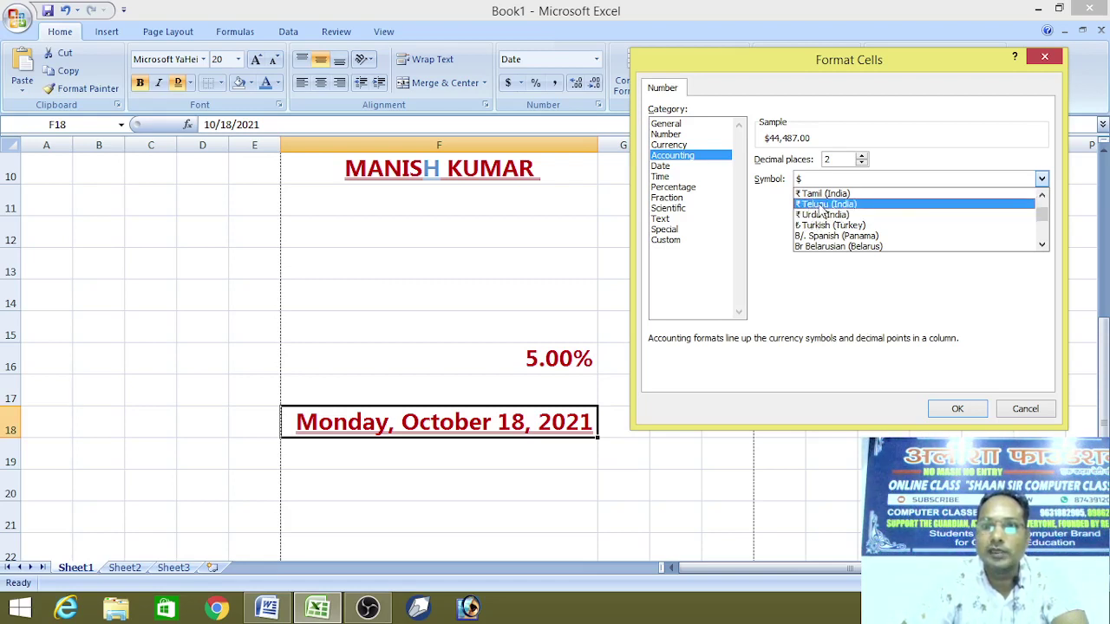
Choose ₹ Hindi (India) as the symbol so F18 shows ₹ 44,487.00.
click(1042, 196)
click(1042, 196)
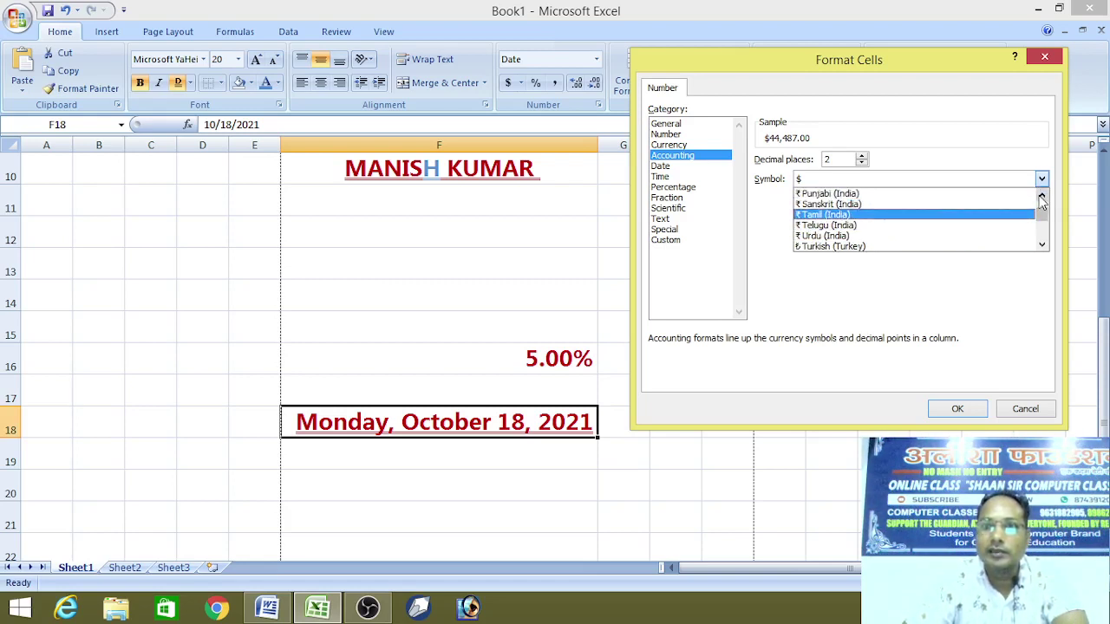
click(1042, 196)
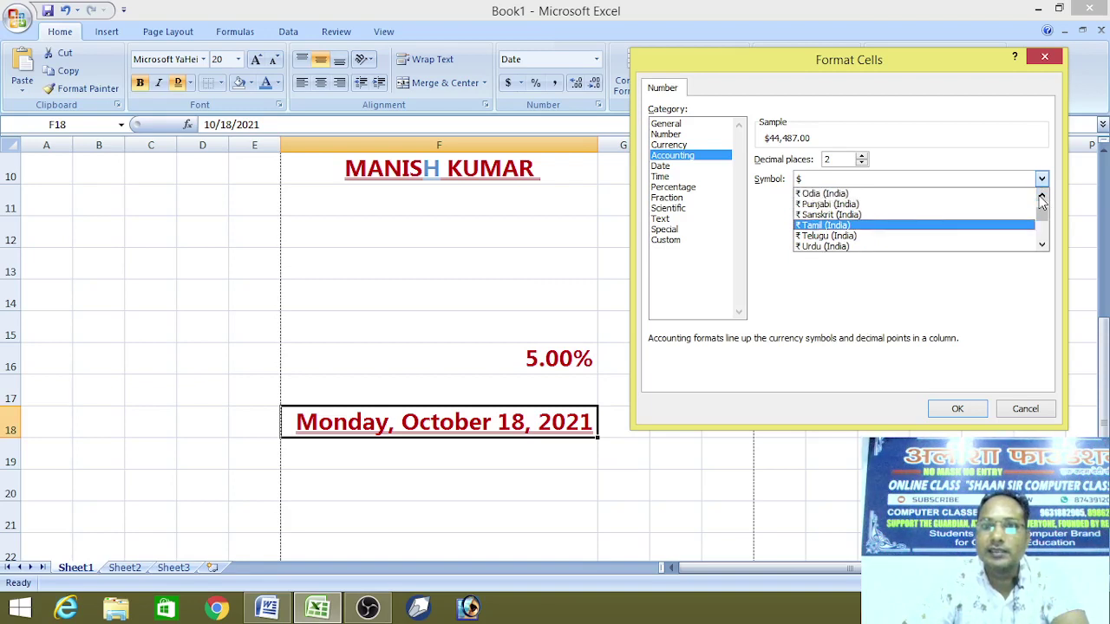
click(1042, 196)
click(1042, 196)
click(1042, 197)
click(1042, 196)
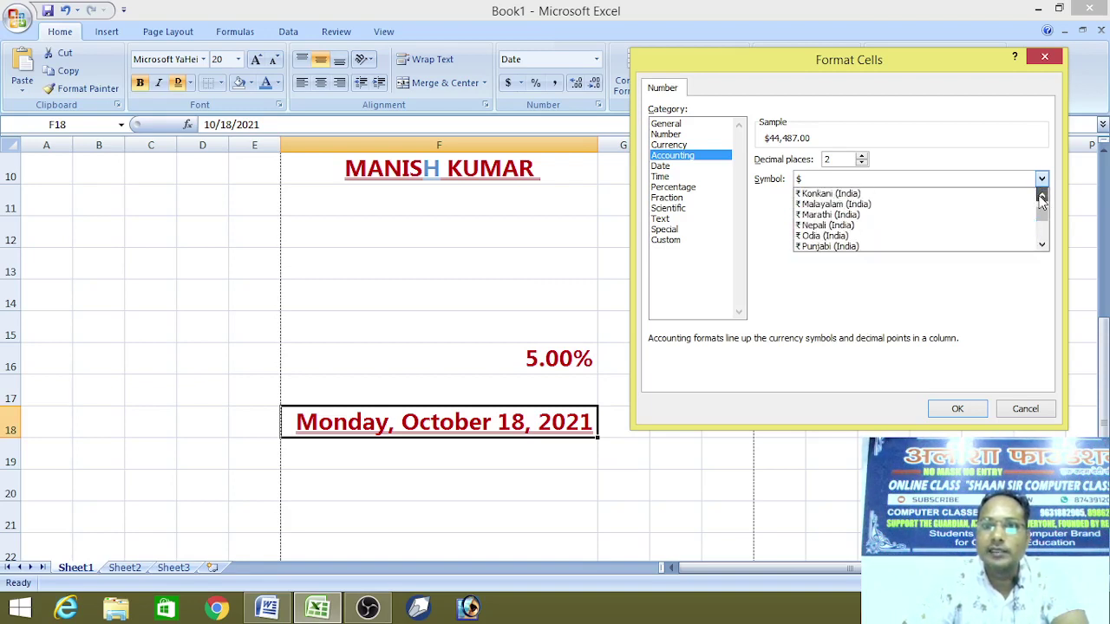
click(1042, 196)
click(1042, 196)
click(1042, 196)
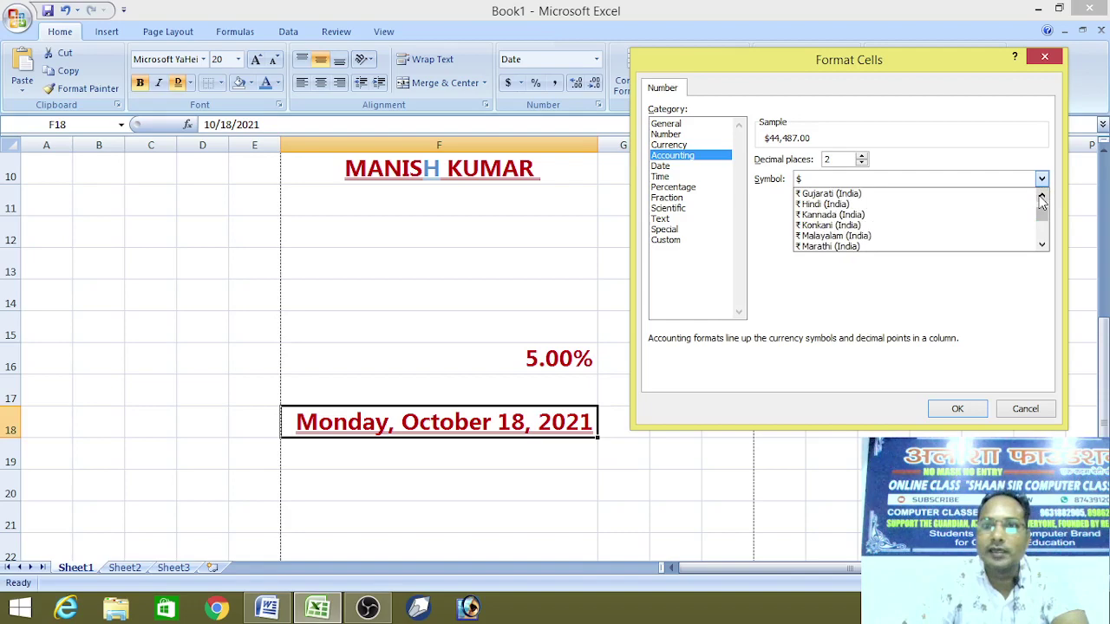
click(838, 206)
Finish the rupee Accounting format on F18, then reset F16's 5% value to General.
click(957, 411)
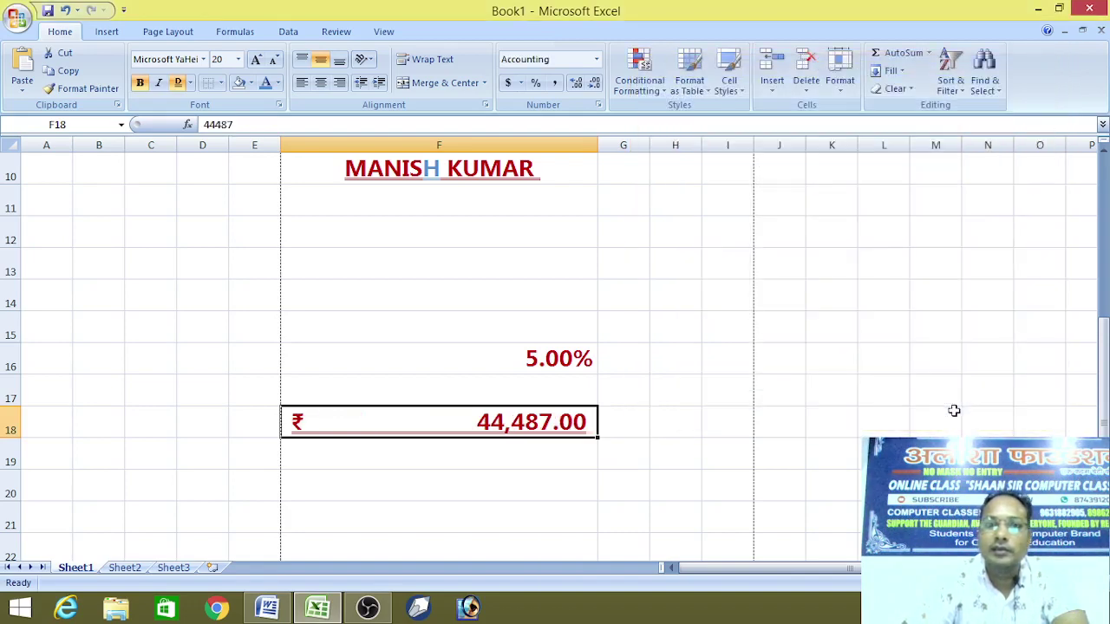
click(368, 514)
click(343, 434)
click(420, 498)
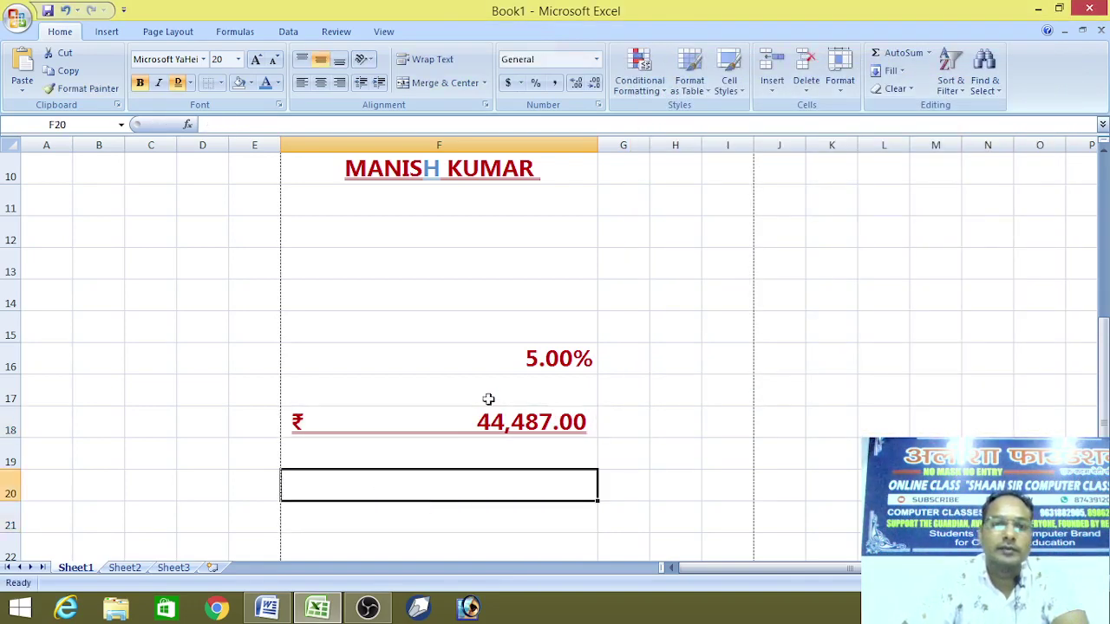
click(525, 360)
click(596, 59)
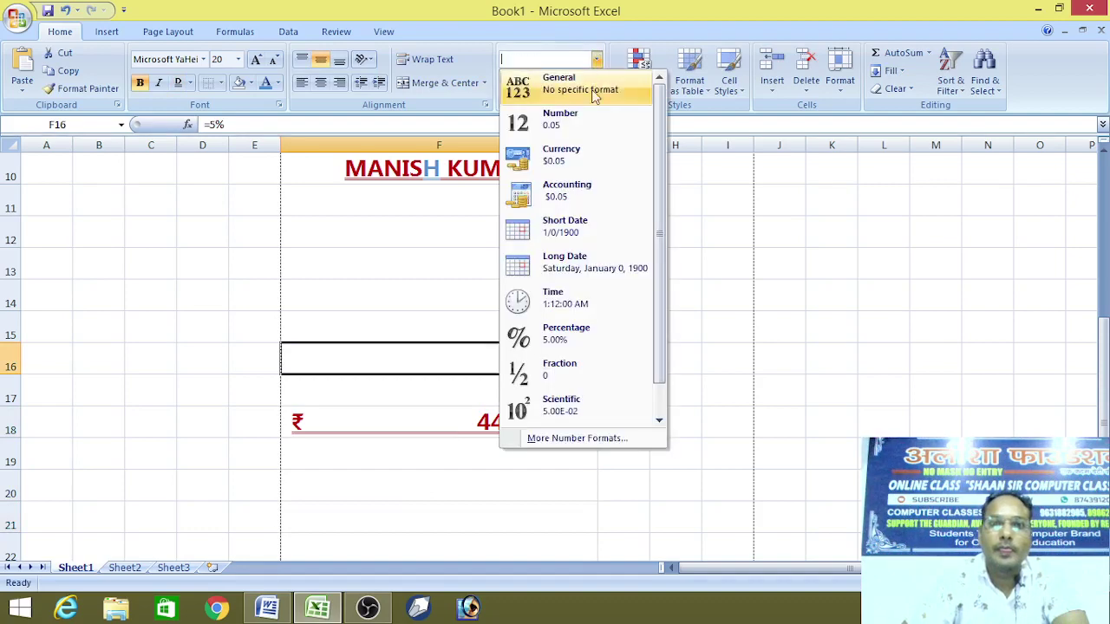
click(578, 90)
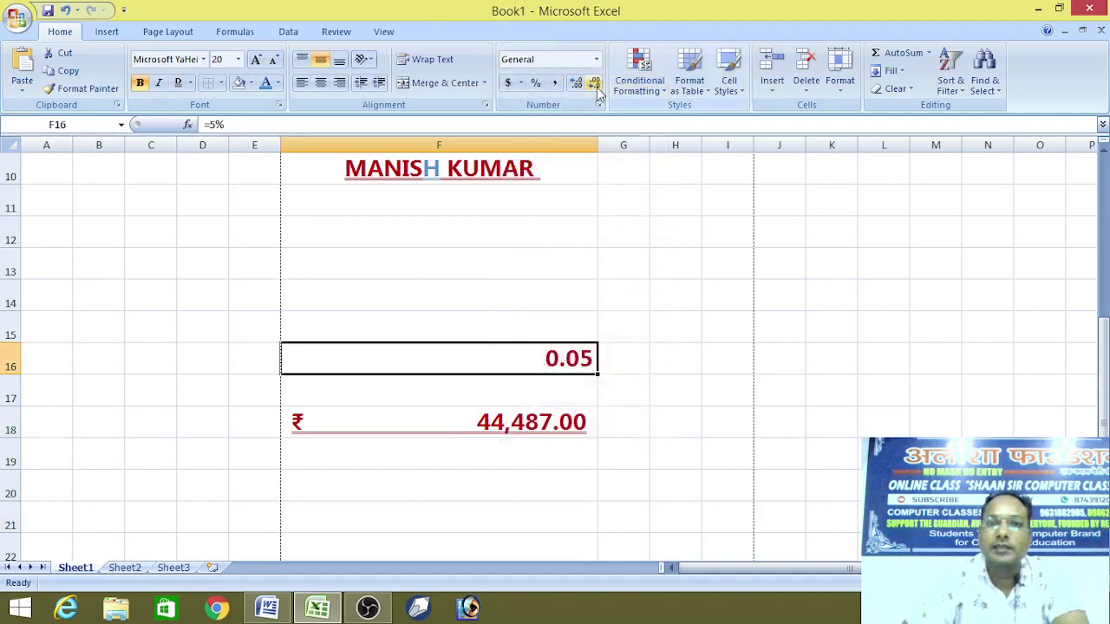
Format F16 as Accounting with the ₹ Hindi (India) currency symbol.
click(596, 61)
click(582, 435)
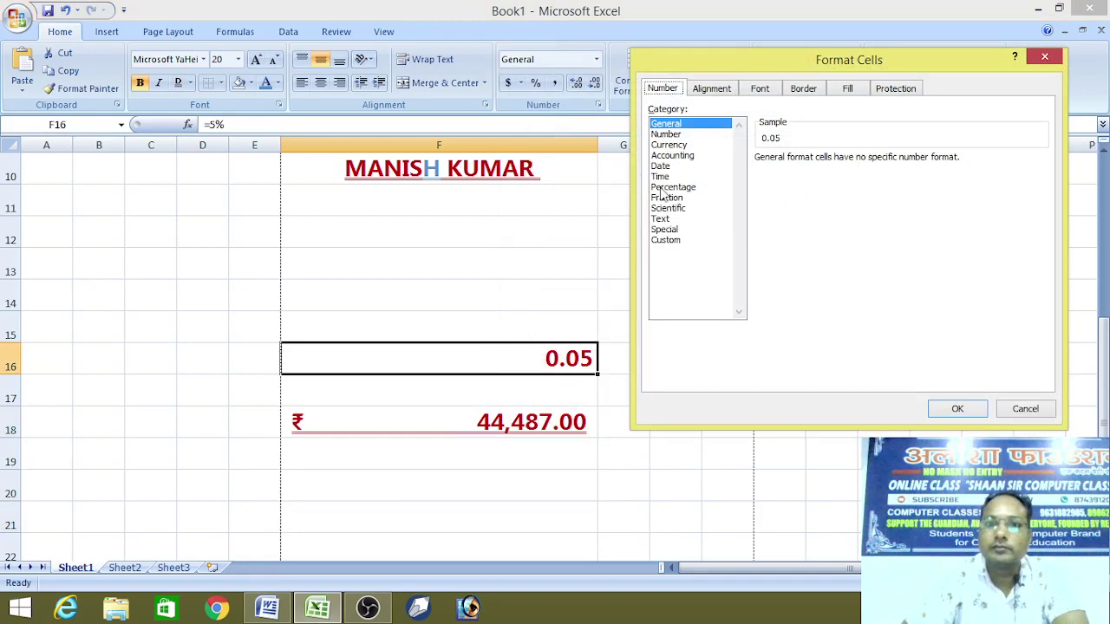
click(677, 134)
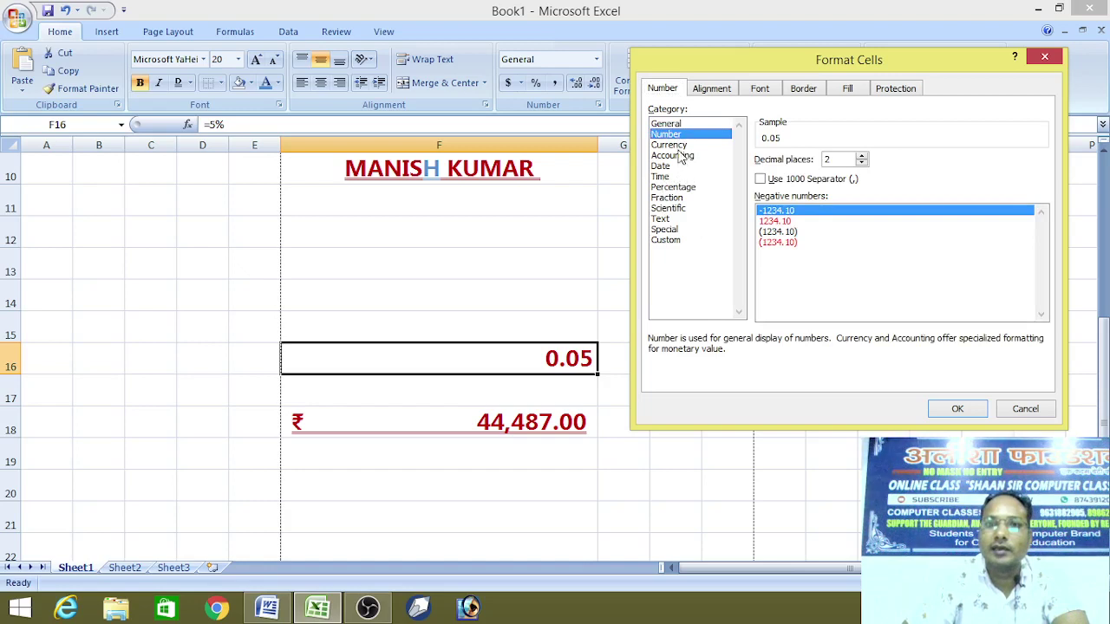
click(681, 155)
click(1040, 180)
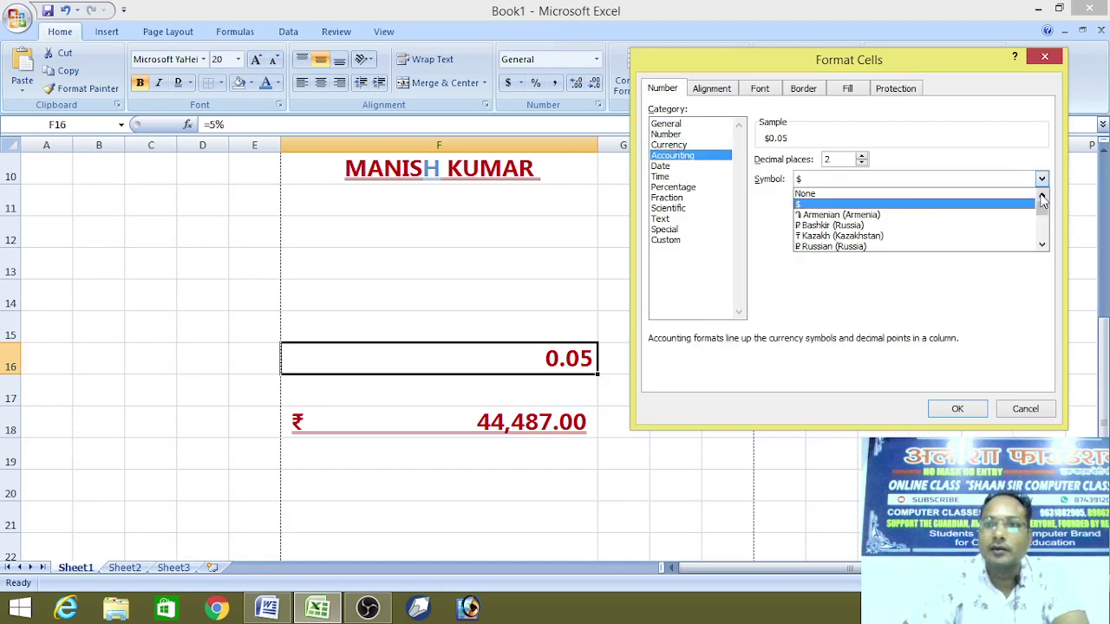
drag(1042, 200, 1043, 228)
scroll(829, 235, up, 4)
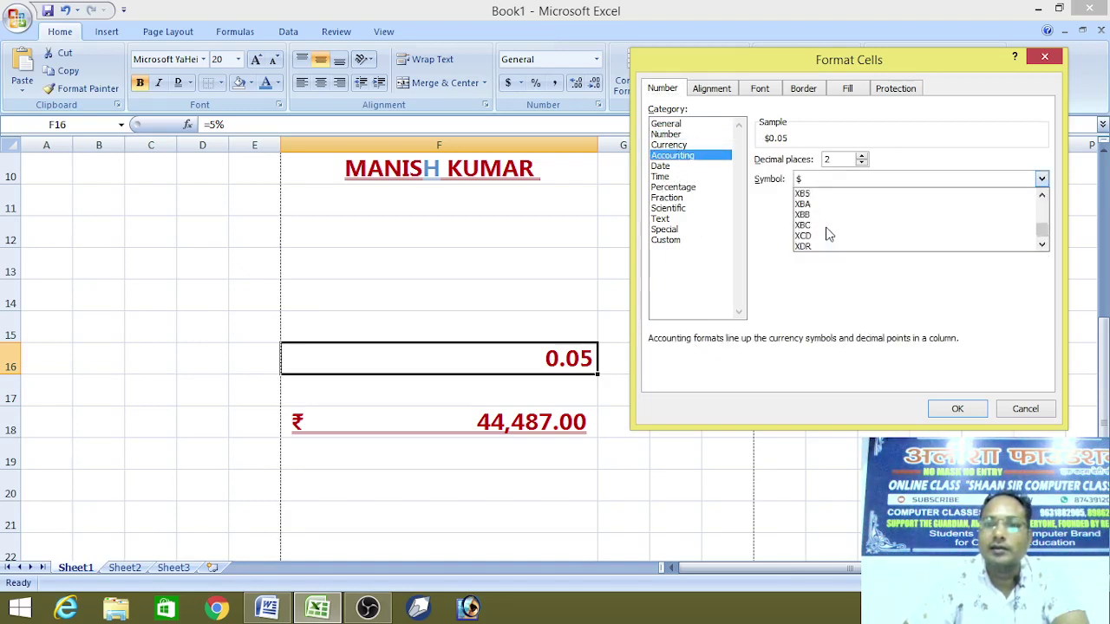
scroll(828, 234, up, 4)
scroll(829, 234, up, 4)
scroll(828, 234, up, 4)
scroll(828, 234, up, 5)
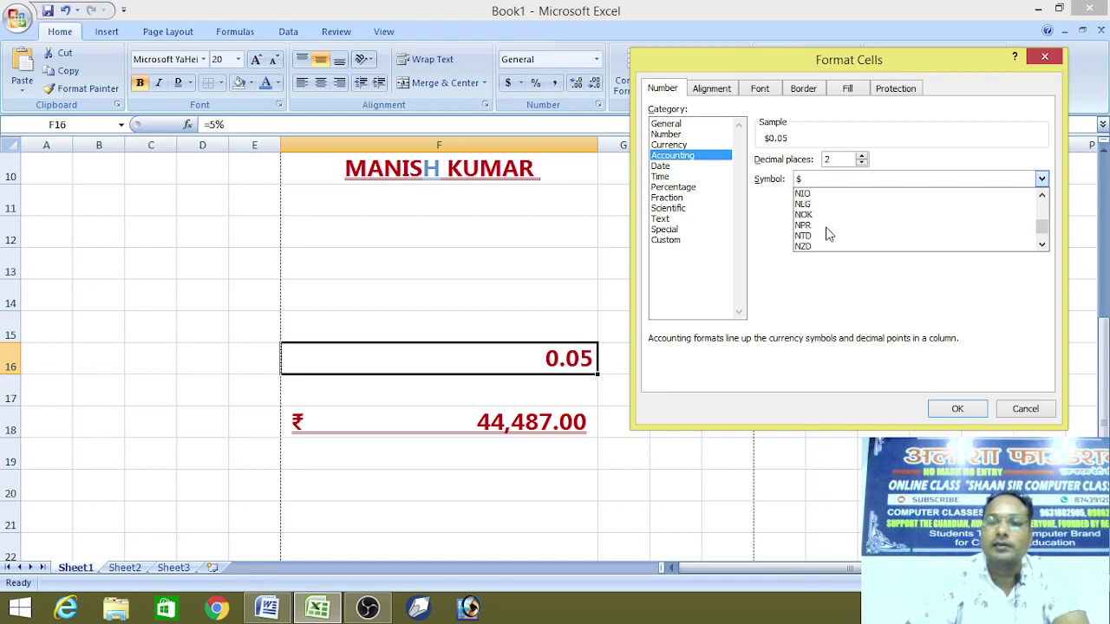
scroll(828, 234, up, 5)
scroll(829, 235, up, 5)
scroll(828, 234, up, 5)
scroll(828, 234, up, 4)
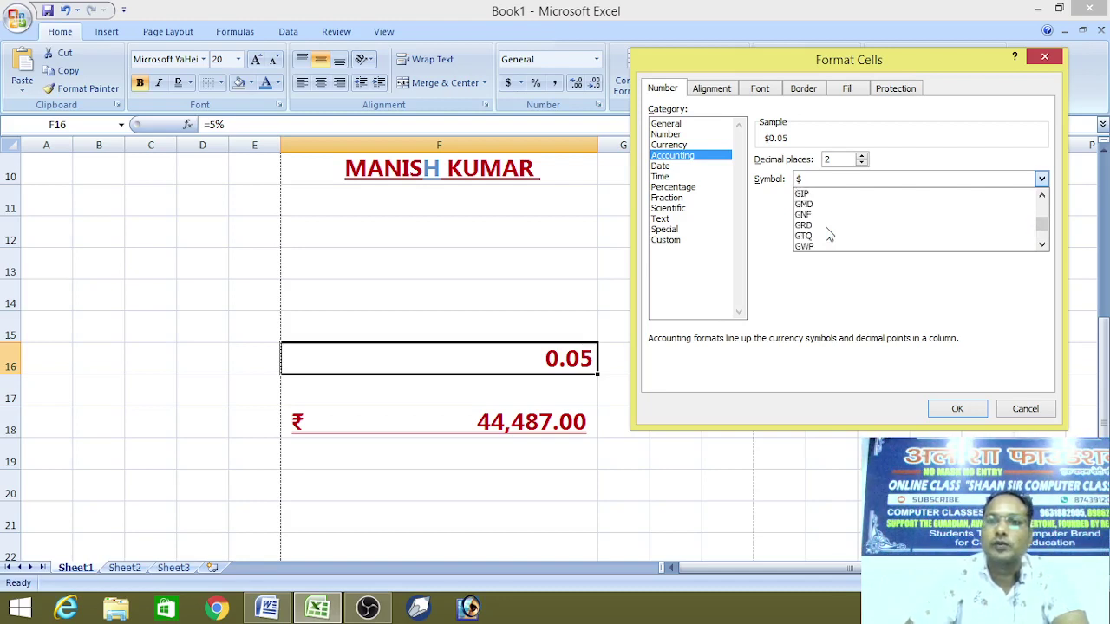
scroll(829, 234, up, 4)
scroll(829, 234, up, 4)
scroll(828, 234, up, 4)
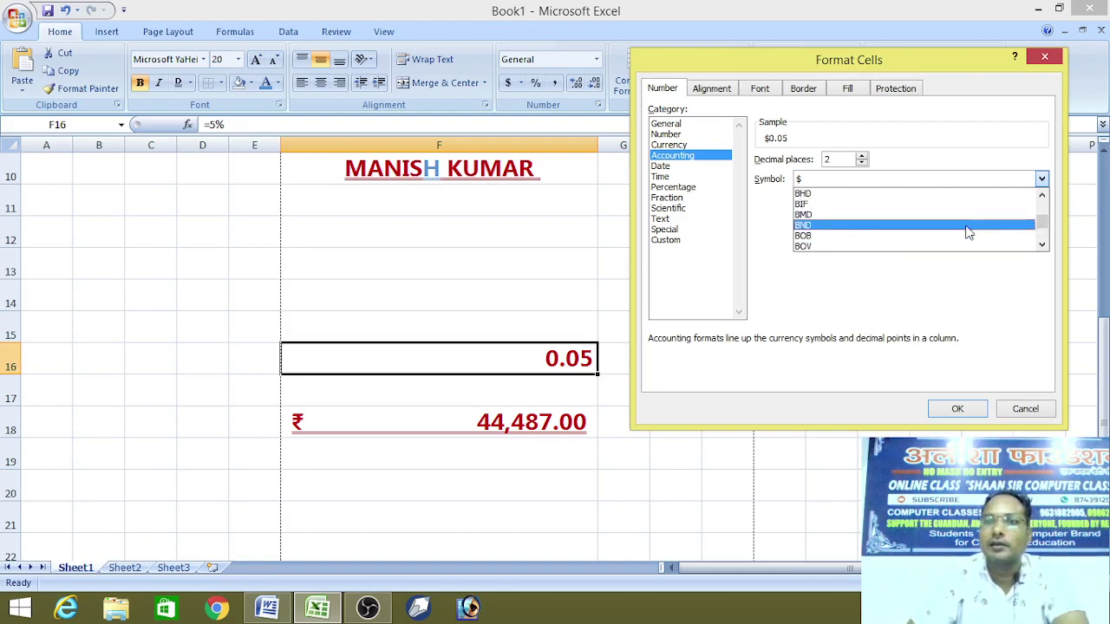
drag(1043, 216, 1043, 212)
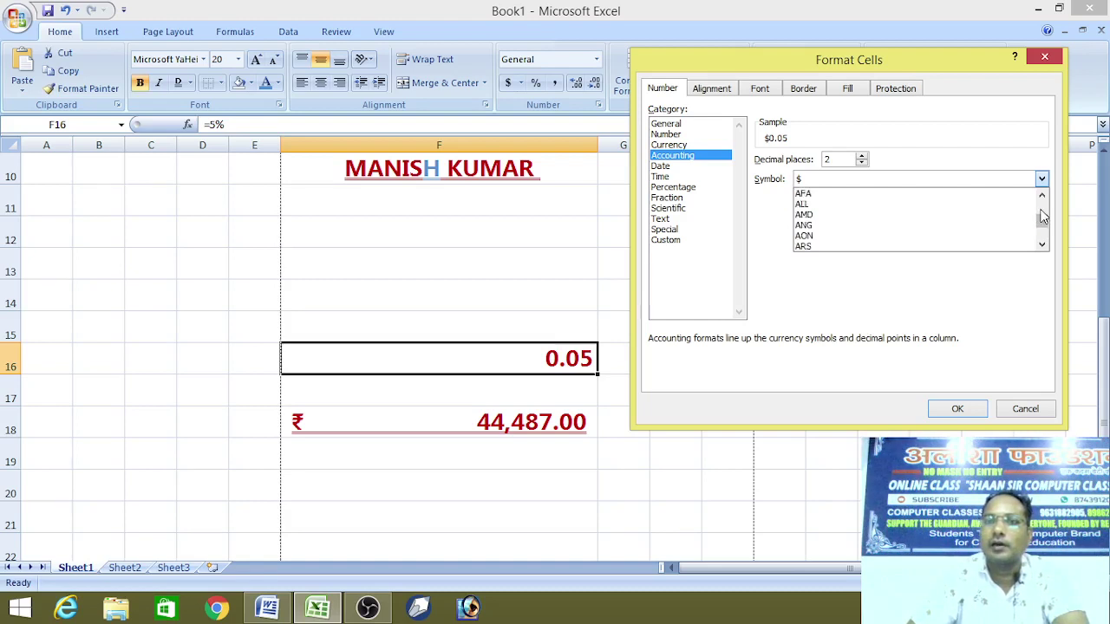
scroll(1044, 212, up, 3)
scroll(1043, 213, up, 3)
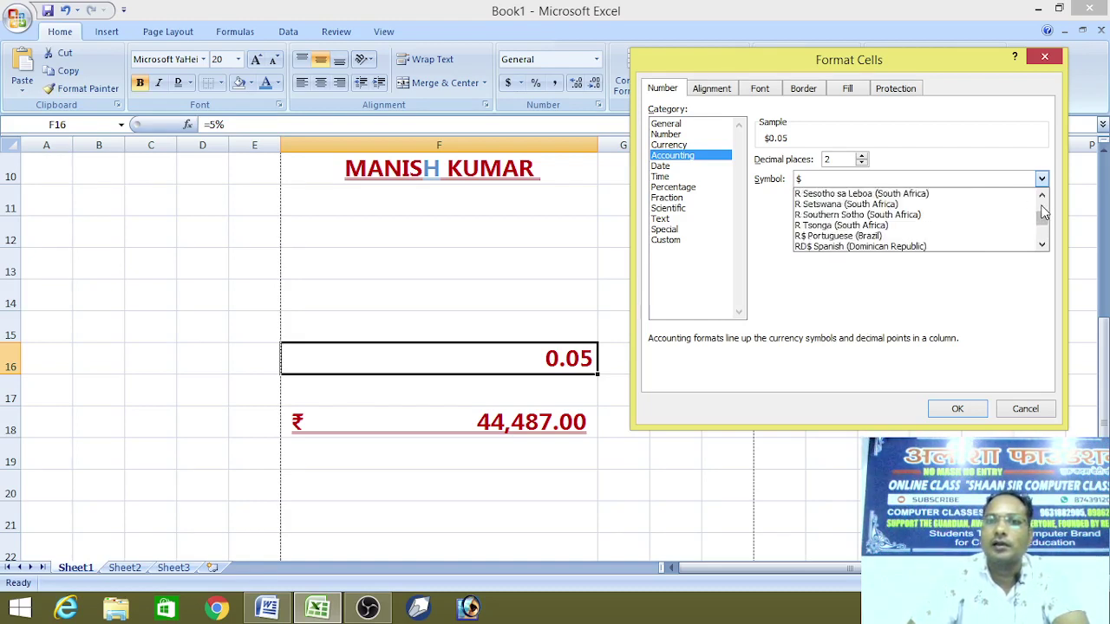
scroll(1044, 212, up, 3)
scroll(1043, 213, up, 3)
scroll(1043, 213, up, 3)
scroll(1043, 213, up, 3)
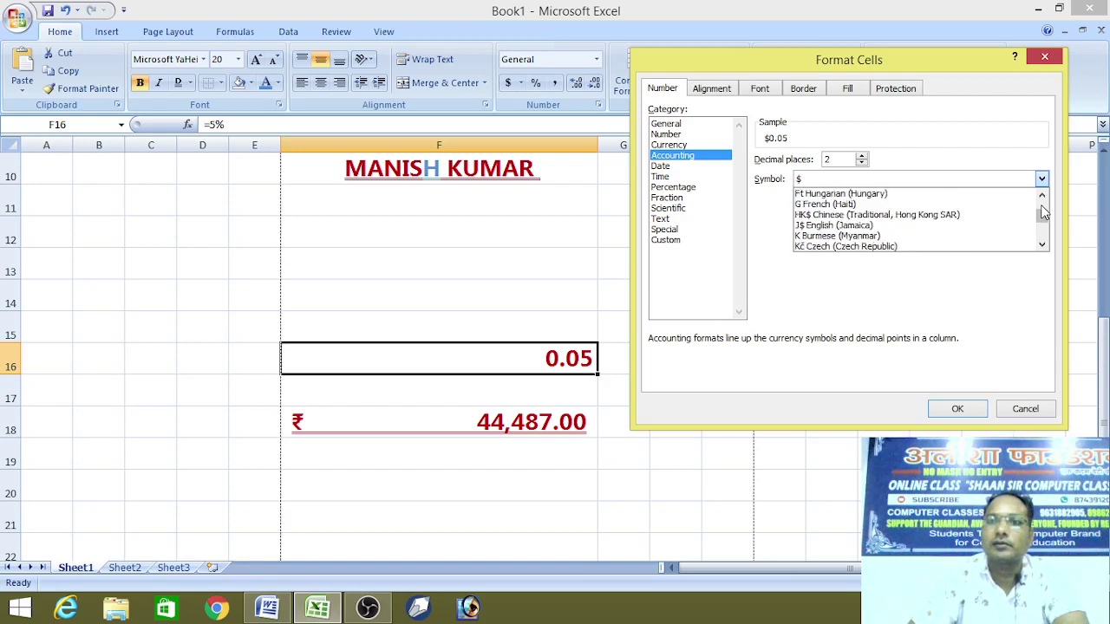
scroll(1044, 212, up, 3)
scroll(1043, 212, up, 3)
scroll(1043, 212, up, 5)
scroll(1044, 213, up, 1)
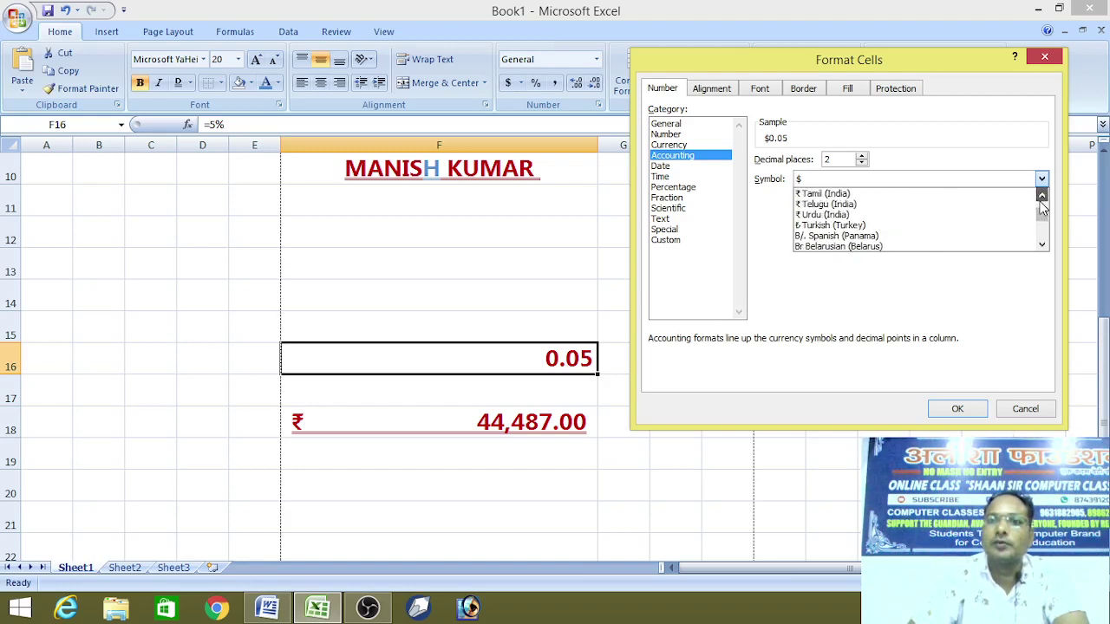
scroll(1044, 213, up, 1)
scroll(838, 225, up, 1)
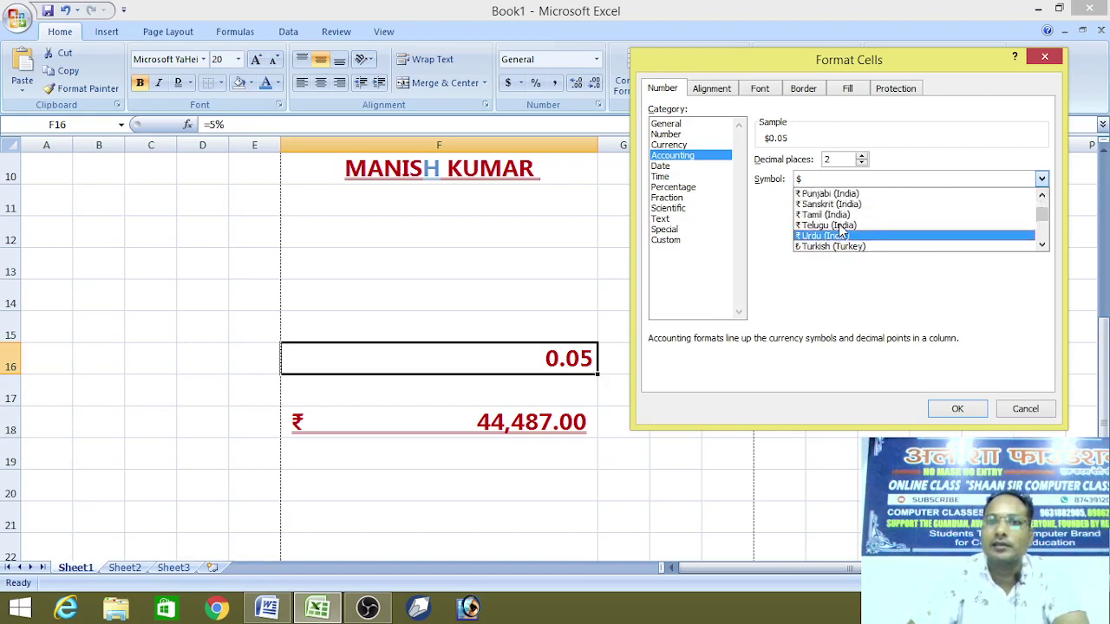
scroll(838, 227, up, 2)
scroll(839, 228, up, 1)
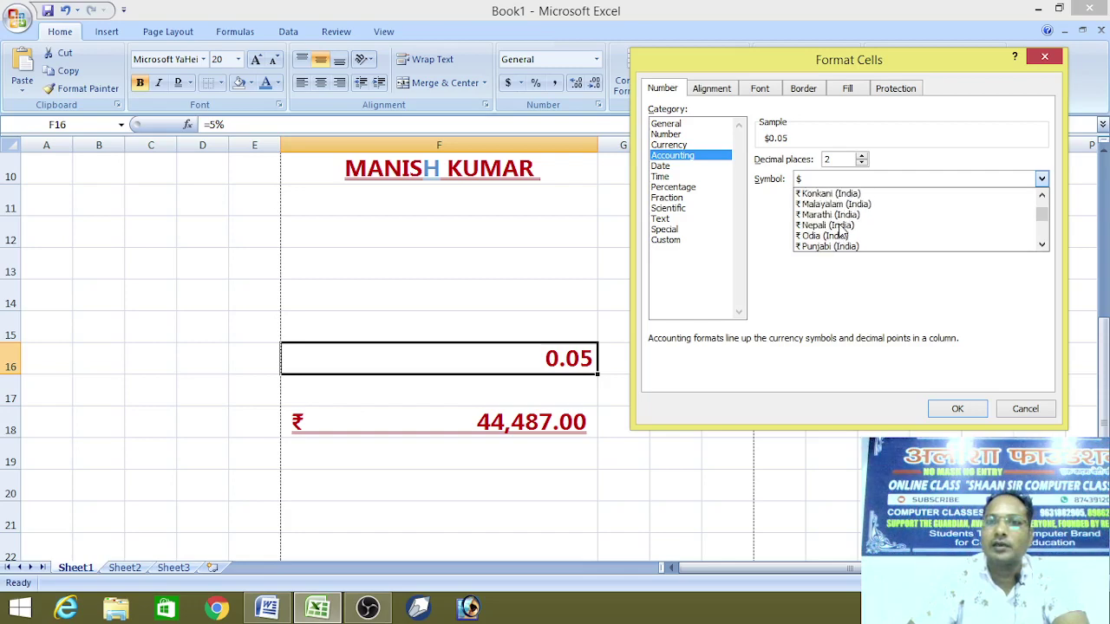
scroll(839, 229, up, 2)
click(820, 194)
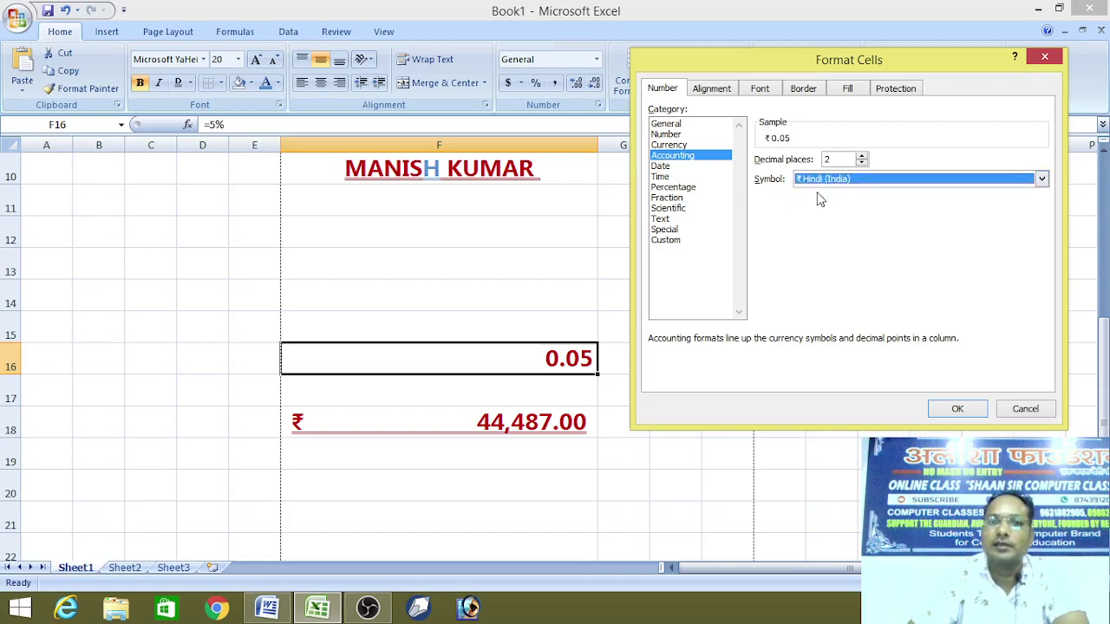
click(952, 406)
click(765, 426)
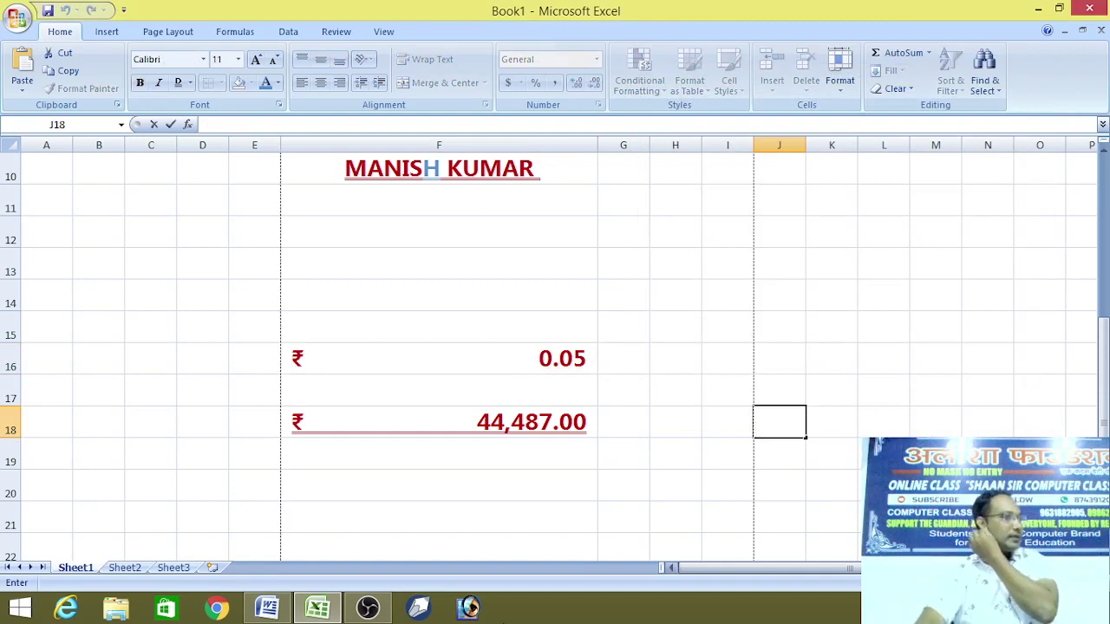
Apply Percent Style and then Comma Style to cell F16.
click(360, 365)
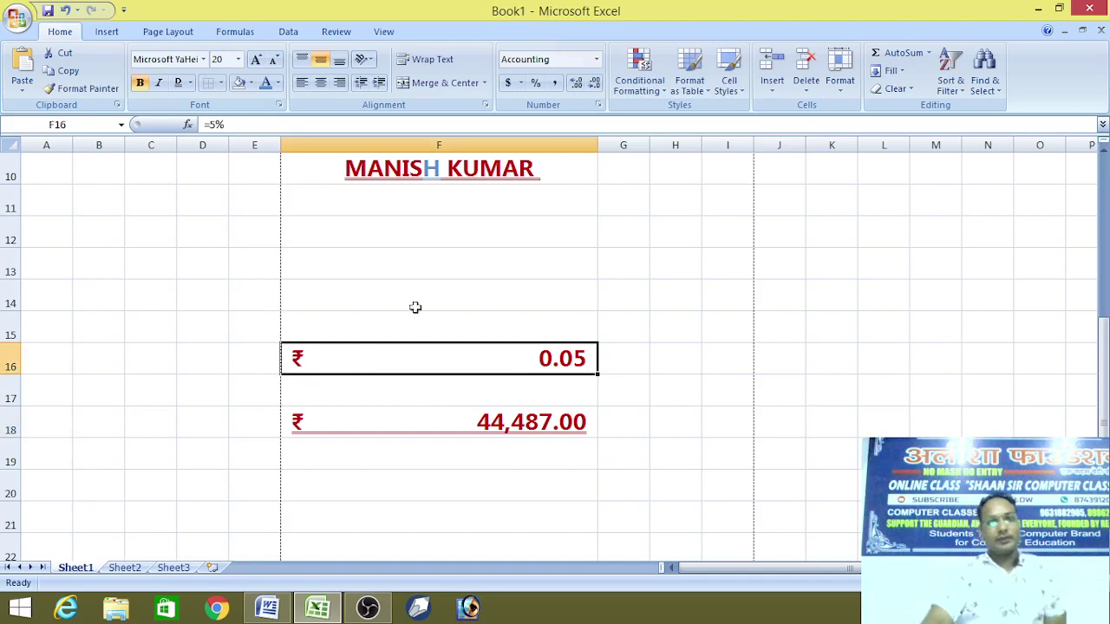
click(537, 85)
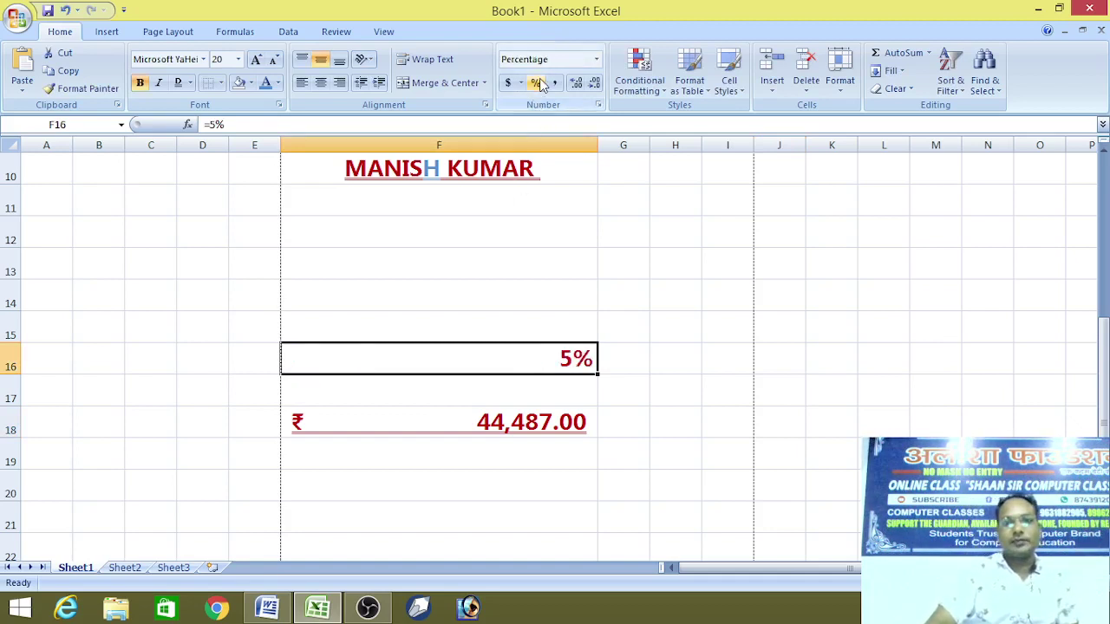
click(555, 84)
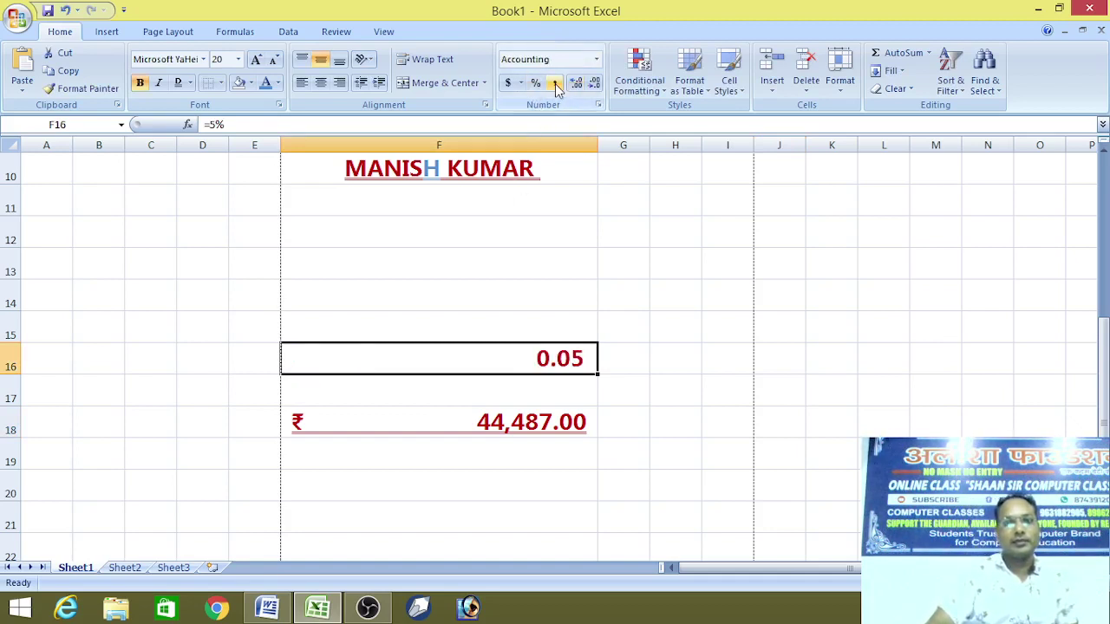
Adjust F16's decimal places until it displays 0.05000000.
triple_click(575, 83)
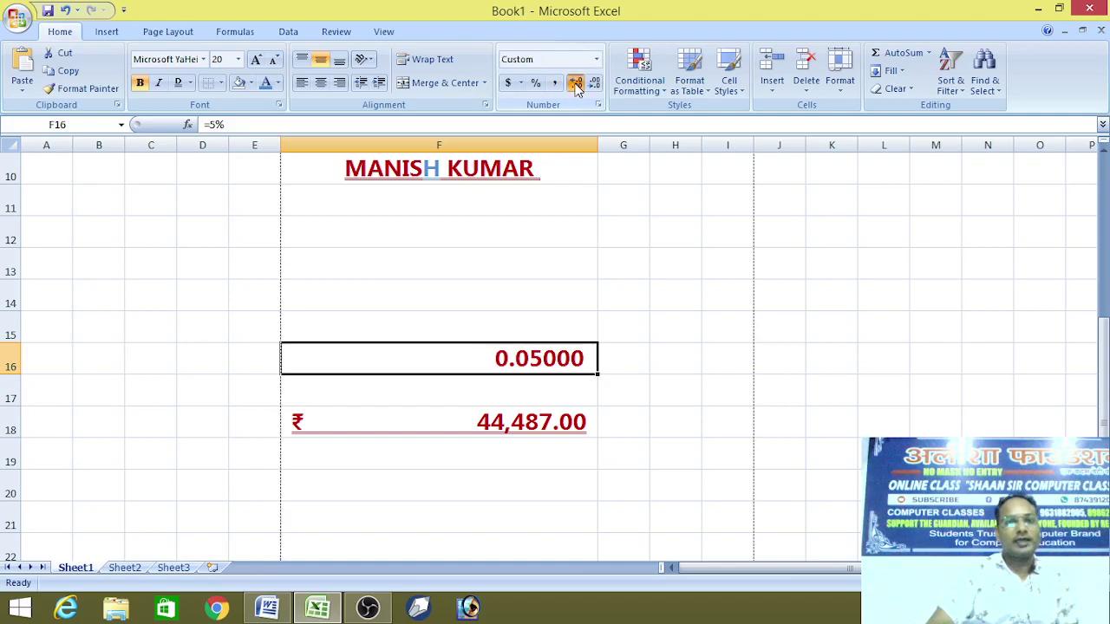
triple_click(575, 82)
click(594, 84)
triple_click(594, 84)
double_click(594, 84)
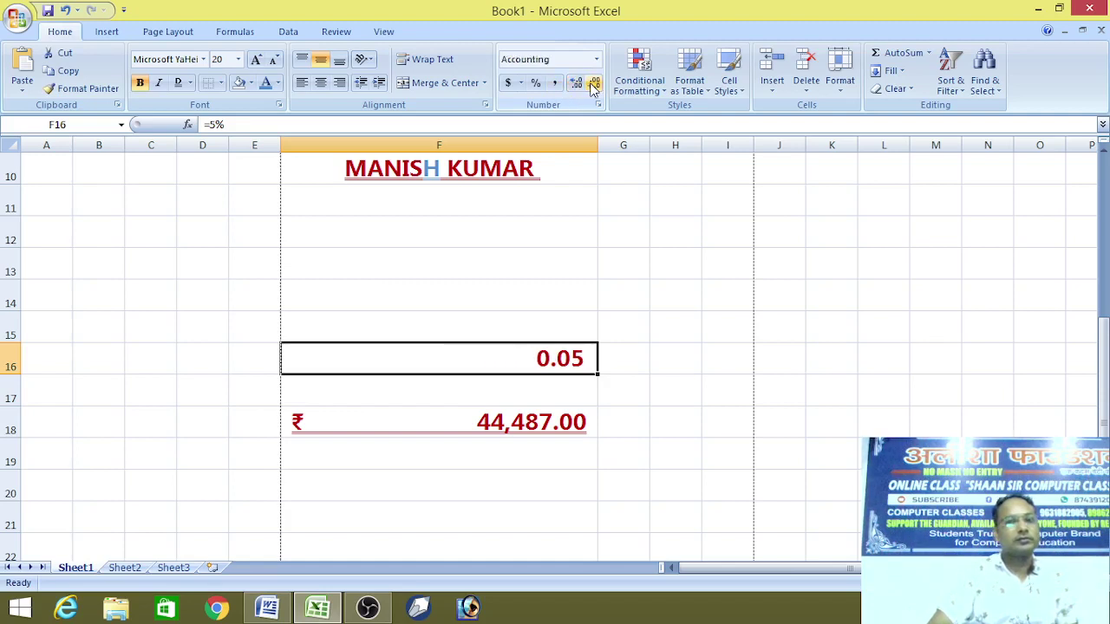
double_click(575, 82)
double_click(575, 83)
double_click(575, 82)
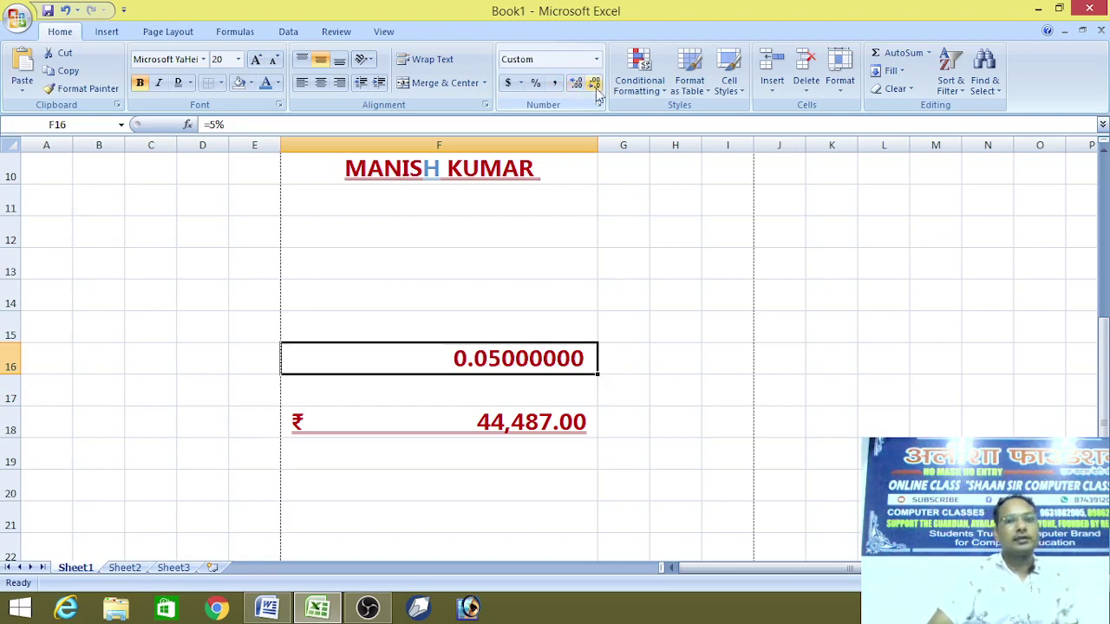
click(594, 84)
double_click(594, 85)
click(575, 83)
triple_click(575, 82)
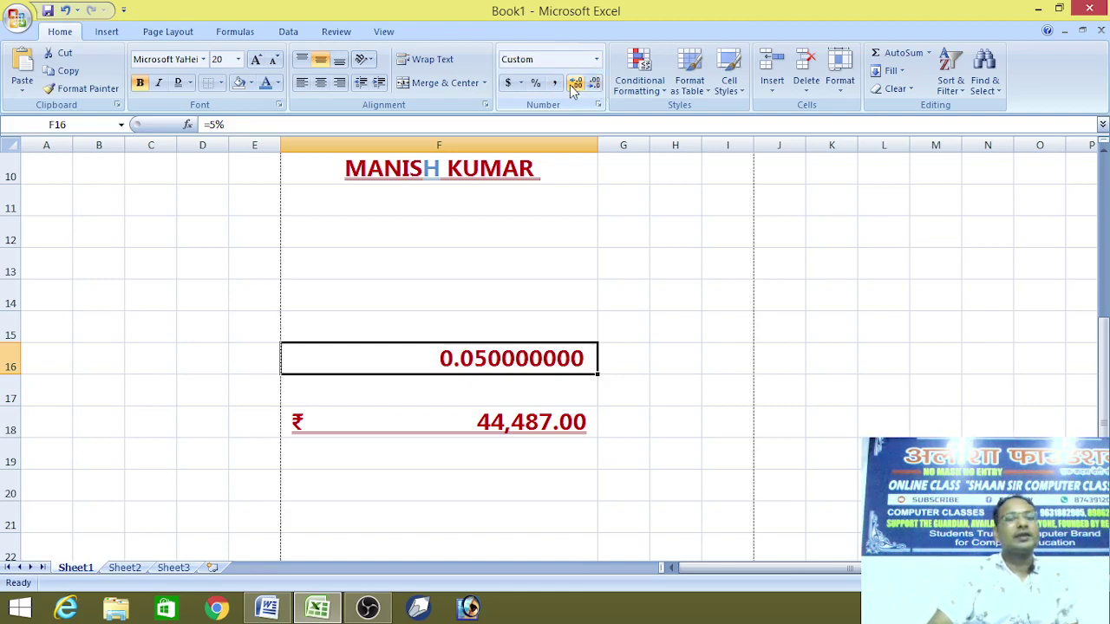
click(594, 84)
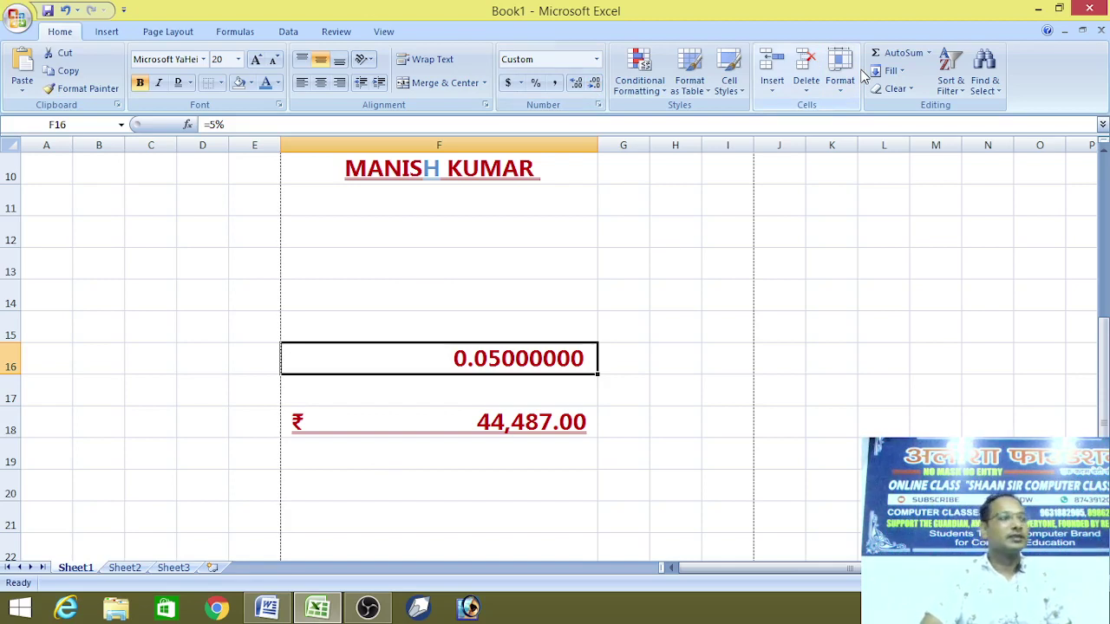
Close the Book1 workbook without saving and switch to the OBS Studio window.
click(1094, 9)
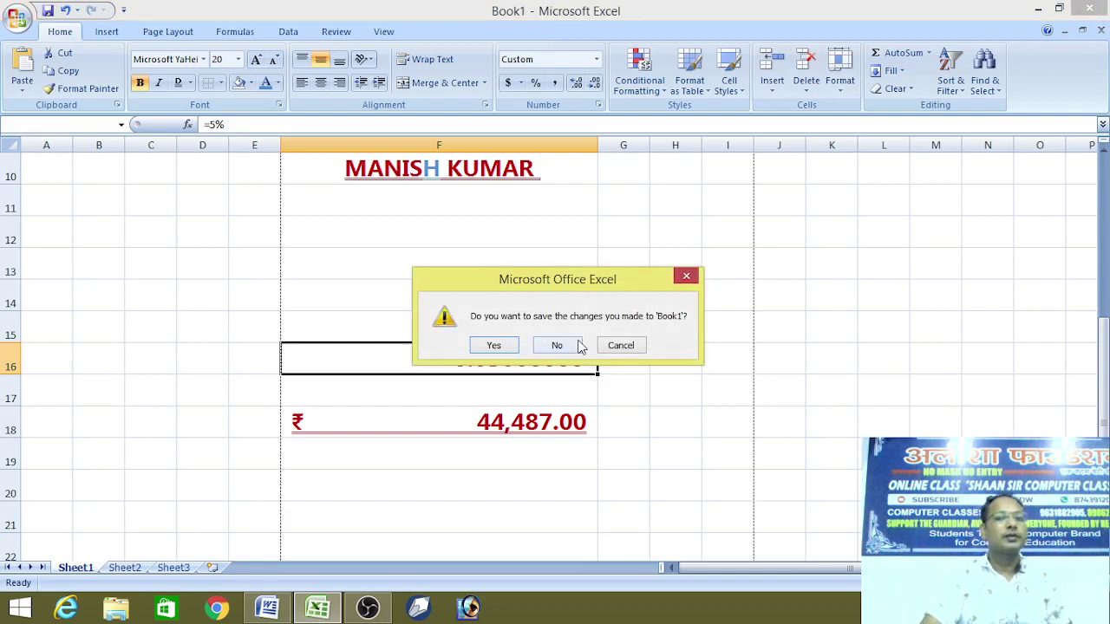
click(629, 348)
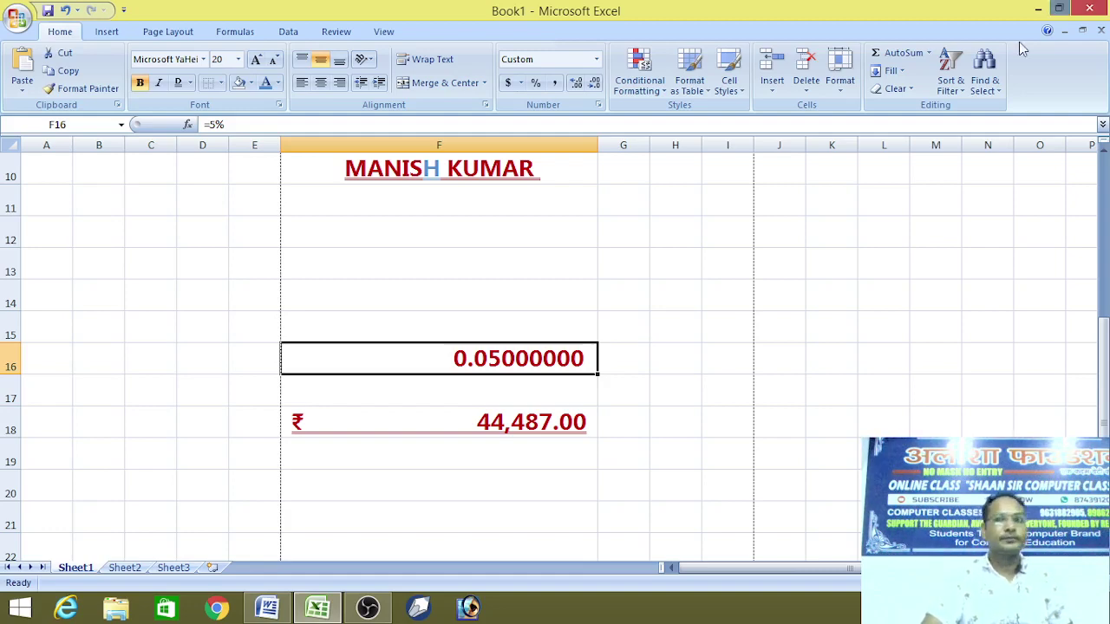
click(1092, 9)
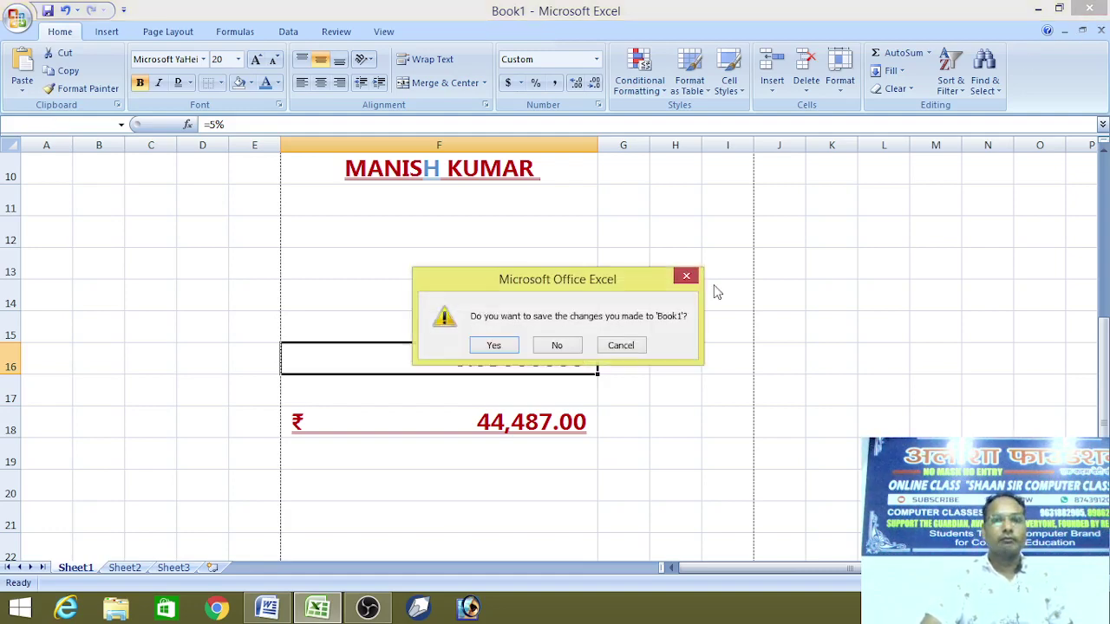
click(557, 345)
click(367, 608)
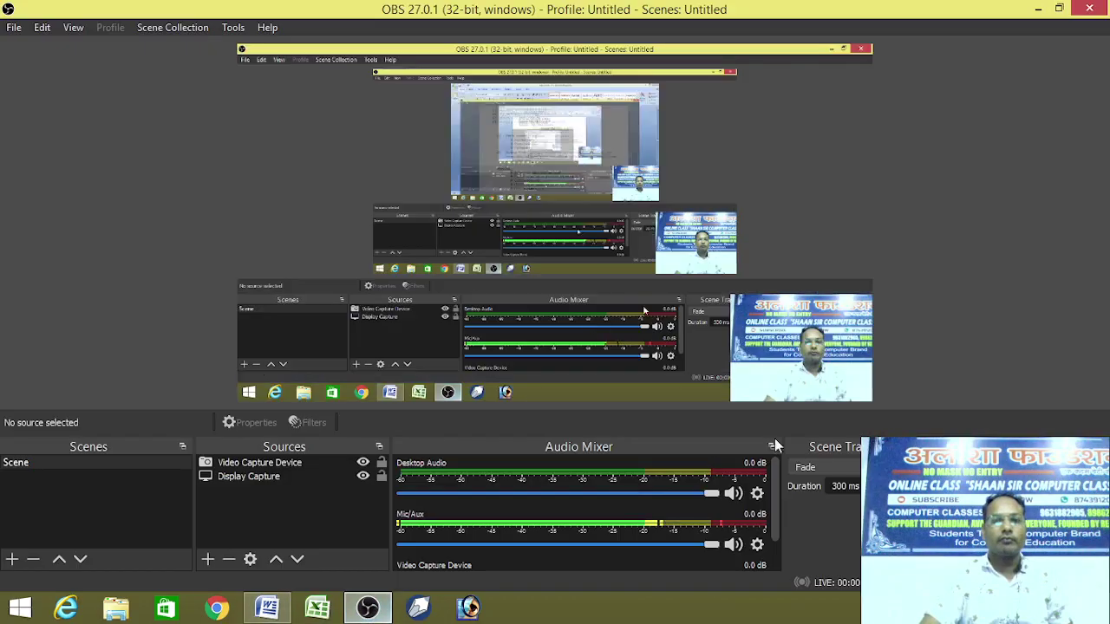